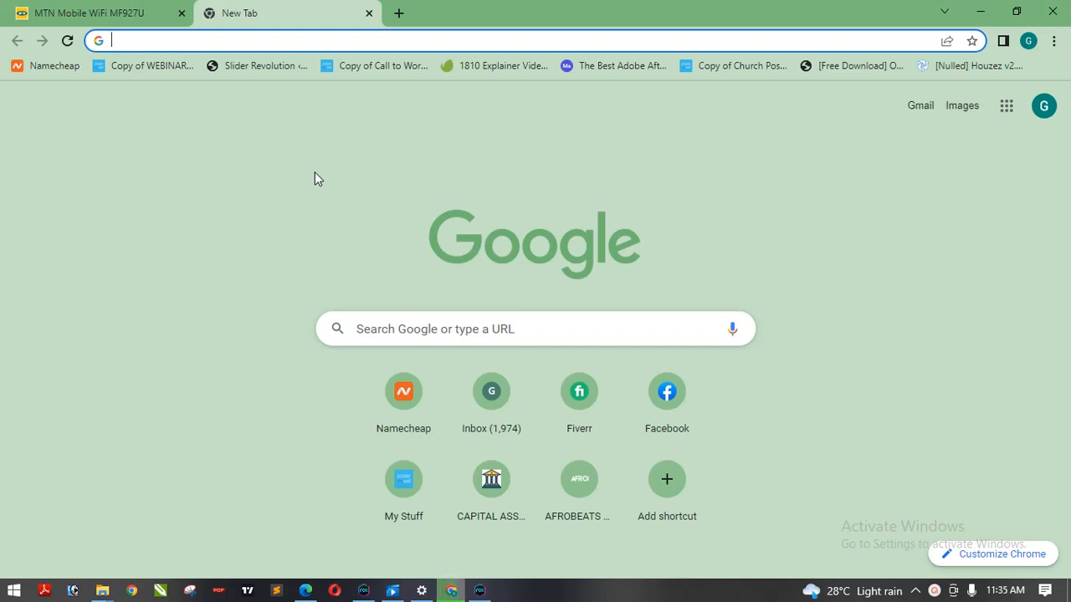
- Search Google for xampp
left_click(333, 37)
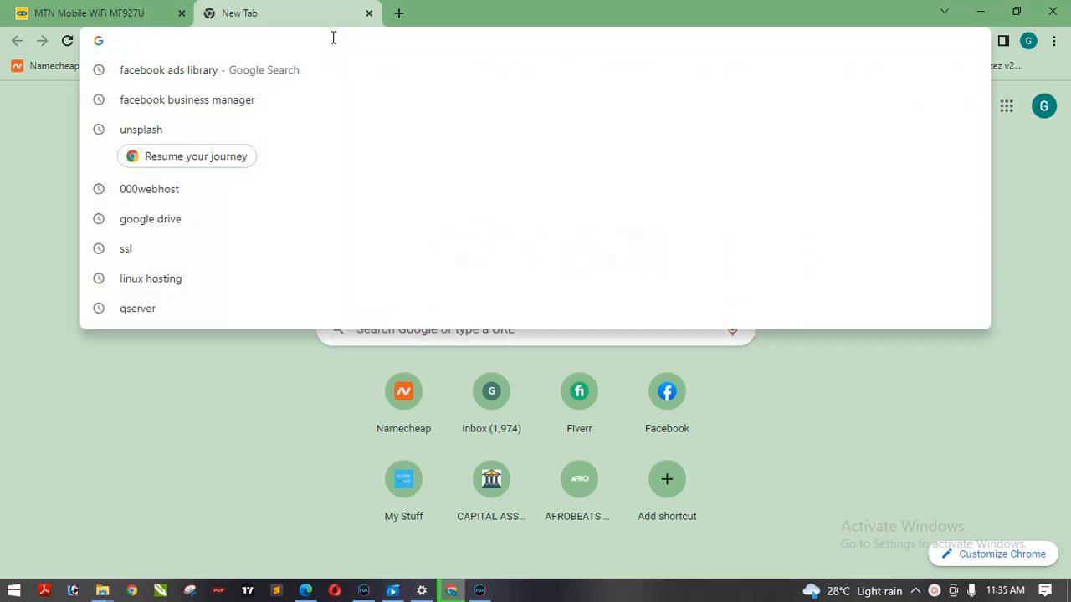
type("xa")
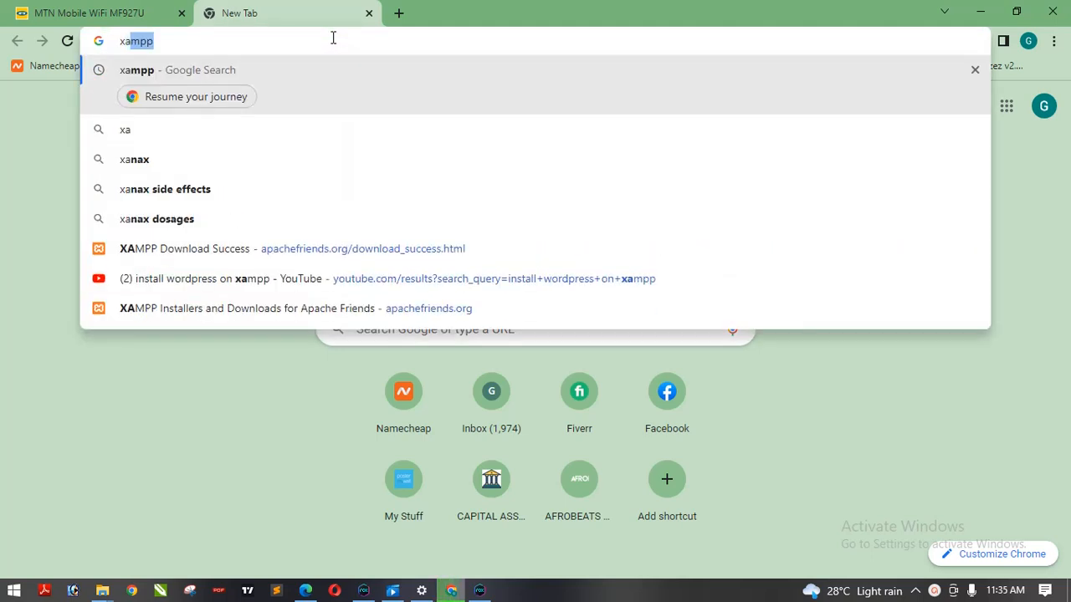
type("mpp")
key("Return")
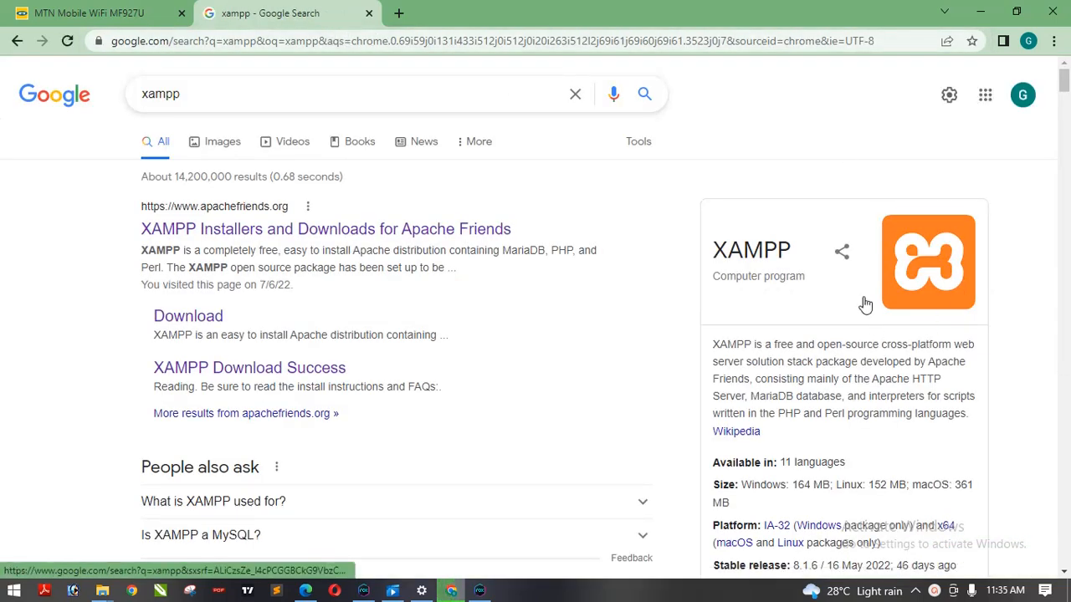
- Open a new tab and search Google for wordpress
left_click(399, 13)
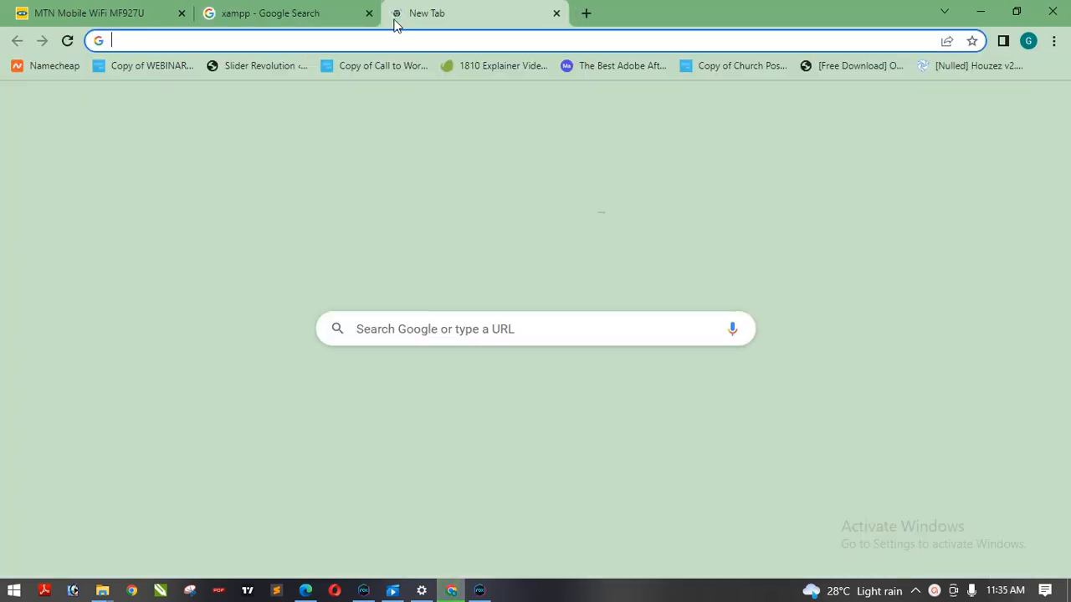
left_click(385, 37)
type("w")
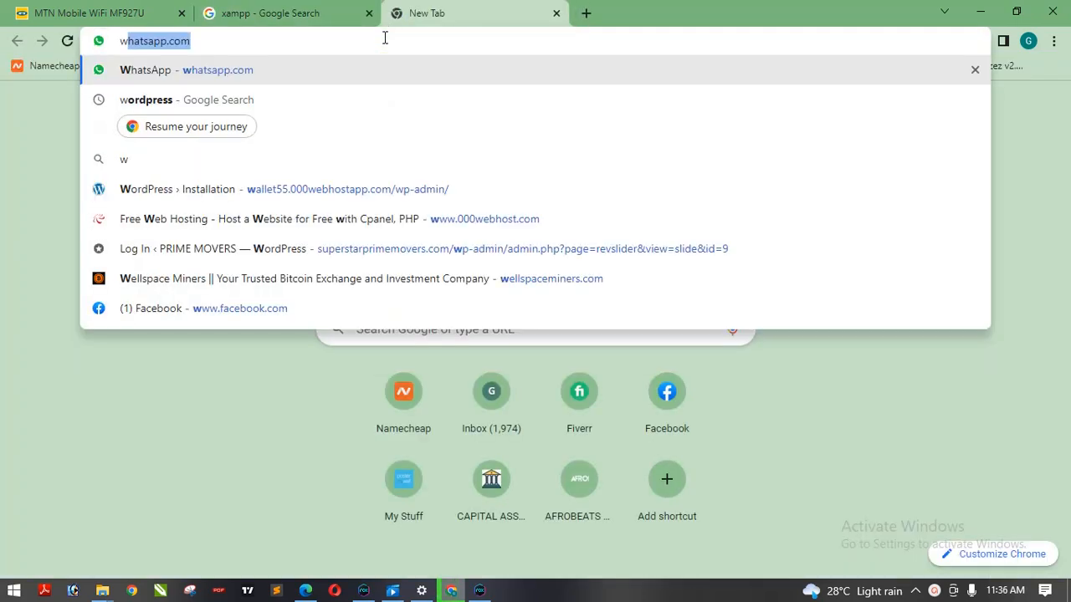
type("ordpress")
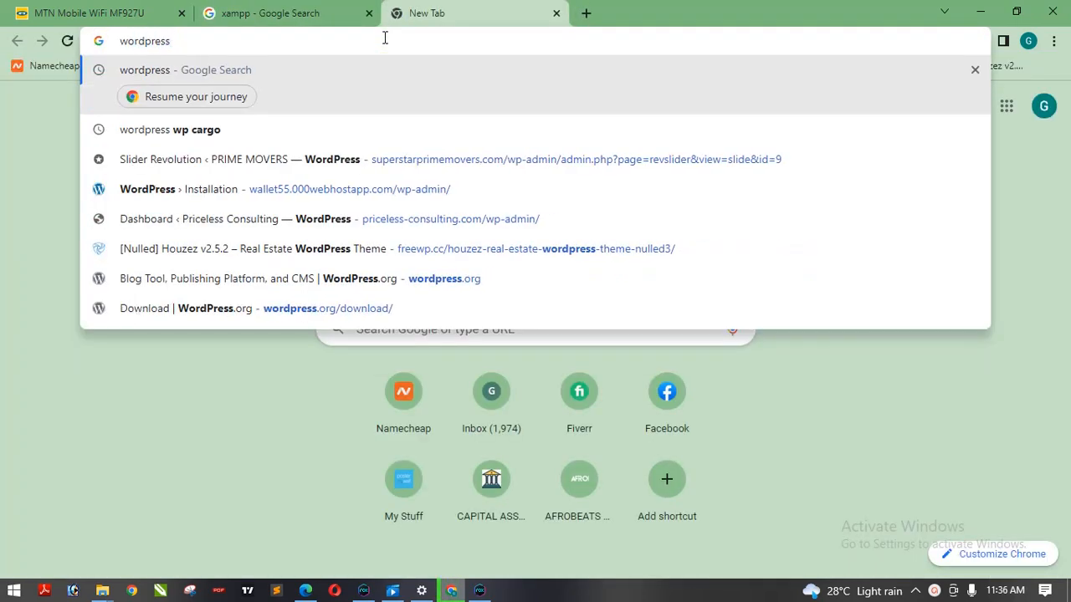
key("Return")
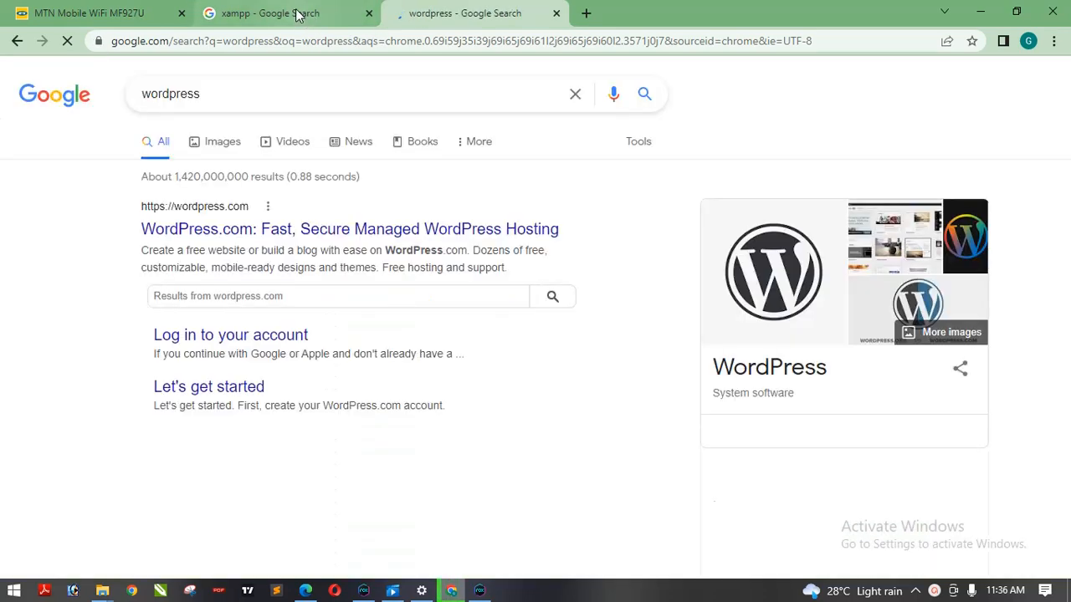
- Open the XAMPP Installers and Downloads for Apache Friends result in a new tab and switch to it
left_click(297, 15)
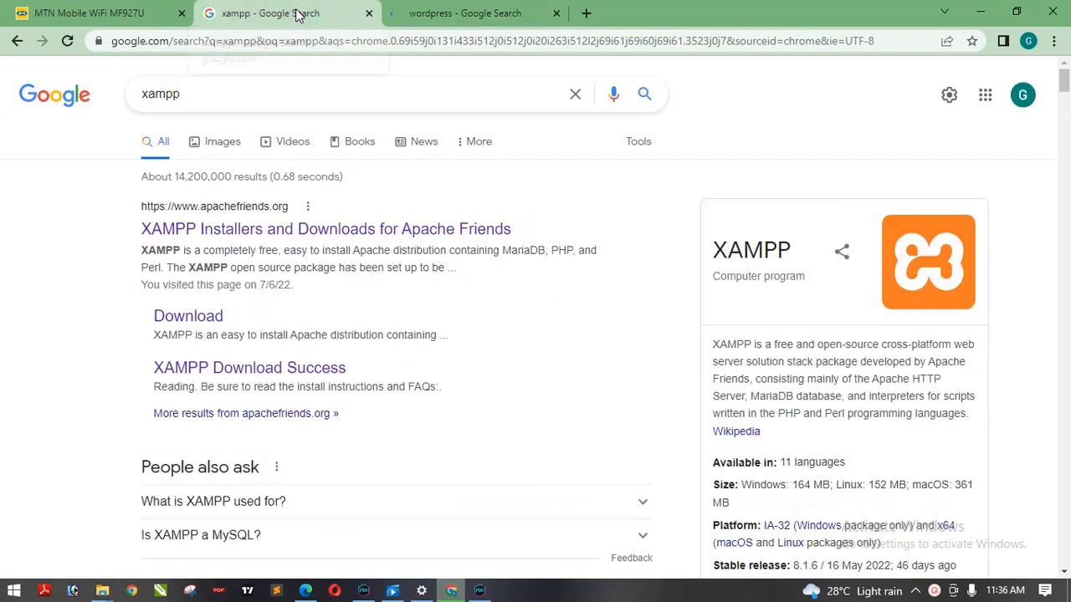
left_click(481, 12)
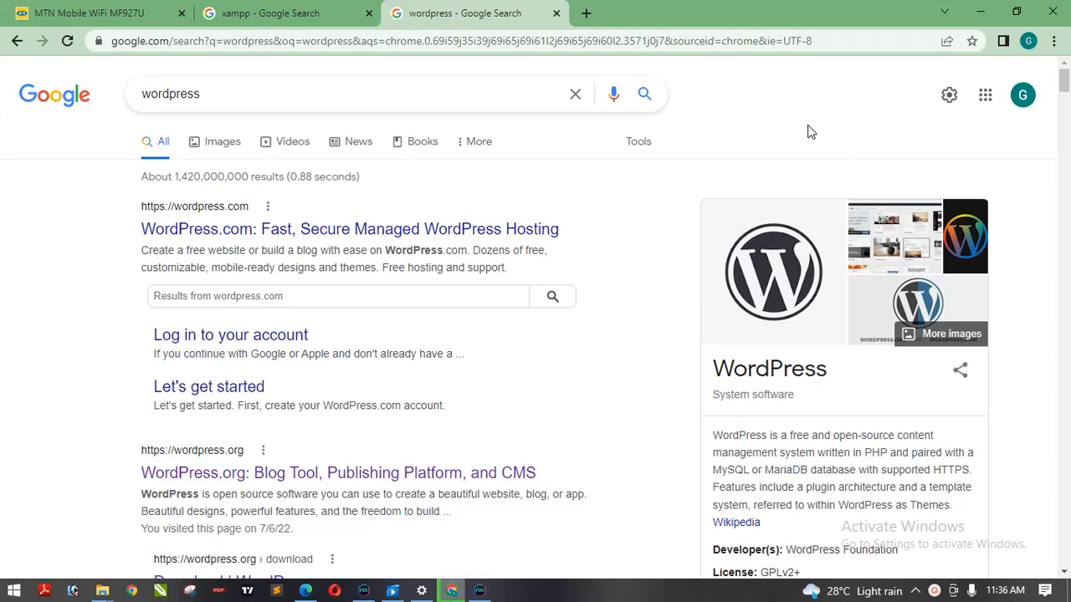
left_click(300, 10)
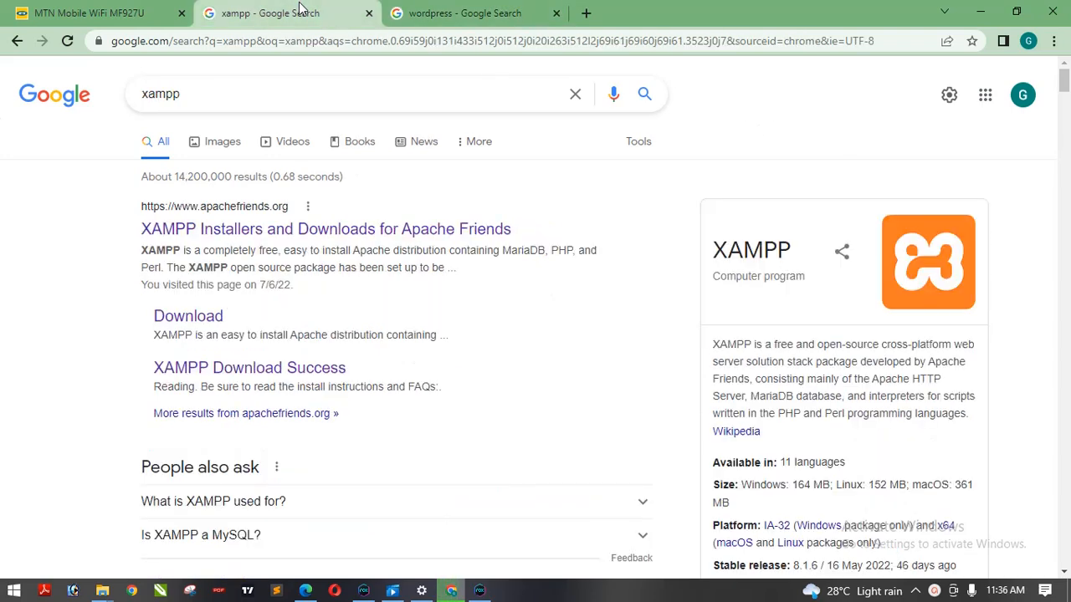
right_click(210, 231)
left_click(243, 241)
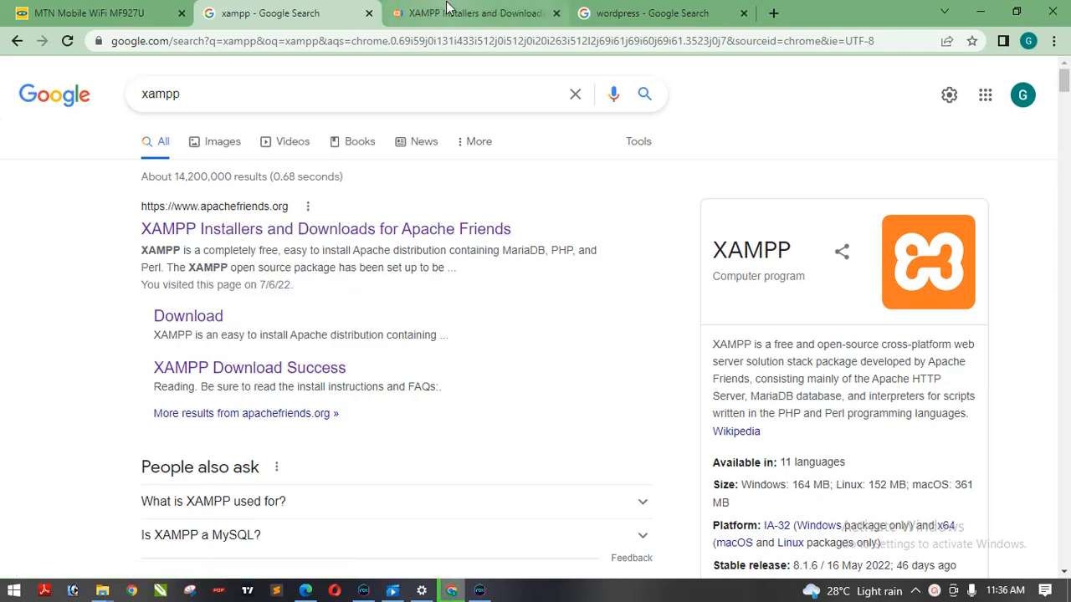
left_click(448, 10)
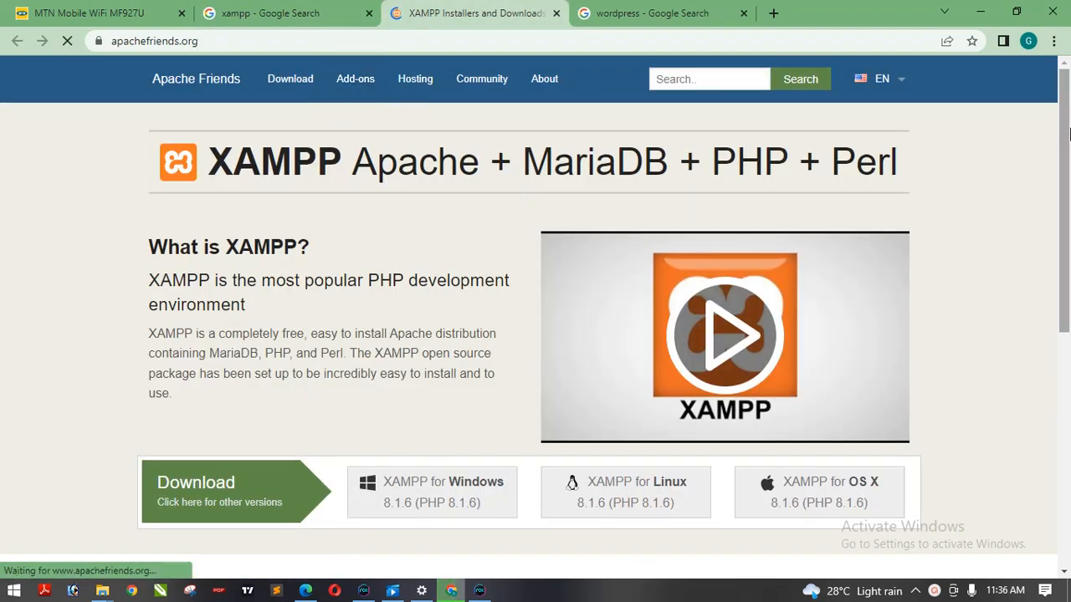
- Start downloading XAMPP for Windows 8.1.6, then cancel the download
scroll(1069, 143, "down", 2)
scroll(1069, 143, "down", 3)
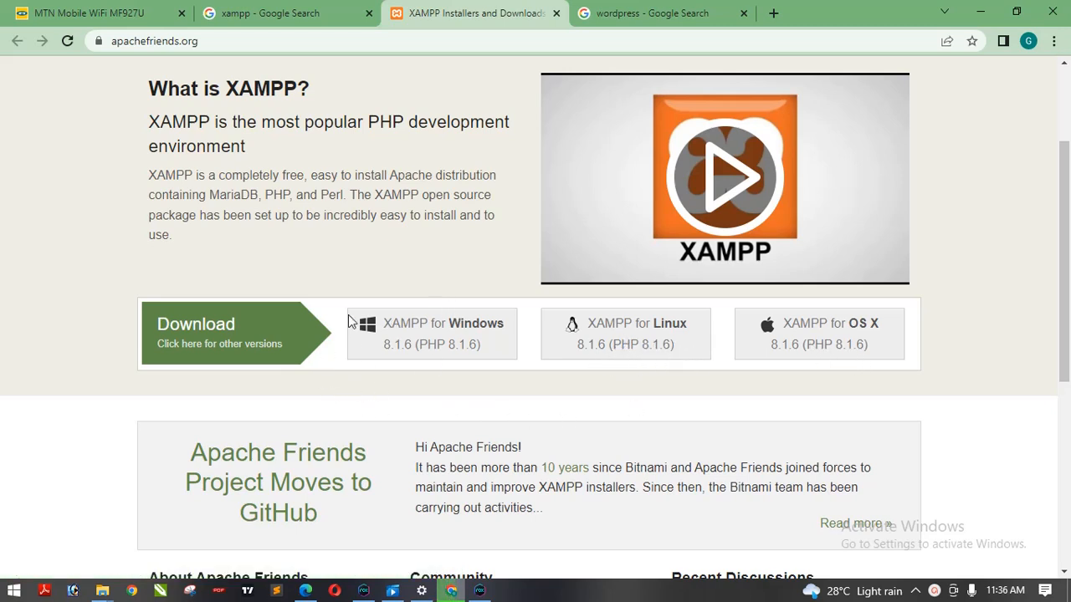
left_click(443, 334)
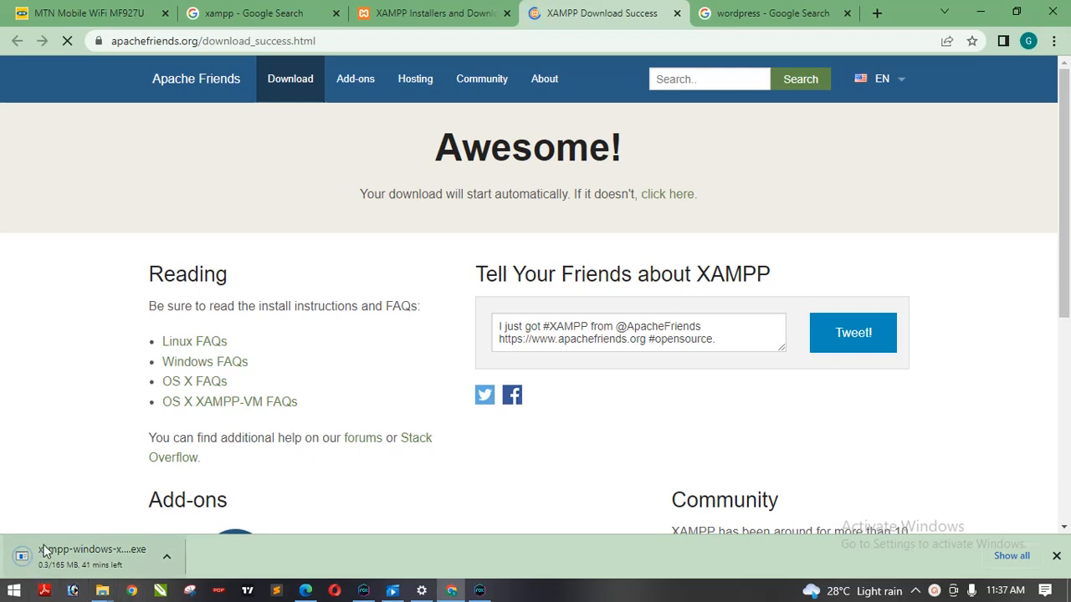
left_click(166, 557)
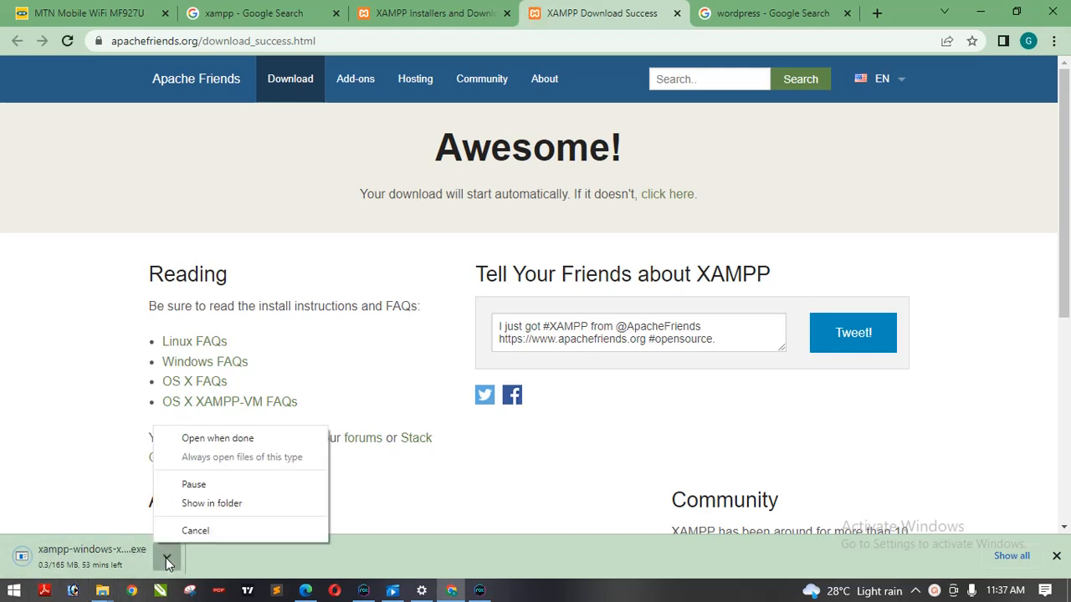
left_click(200, 530)
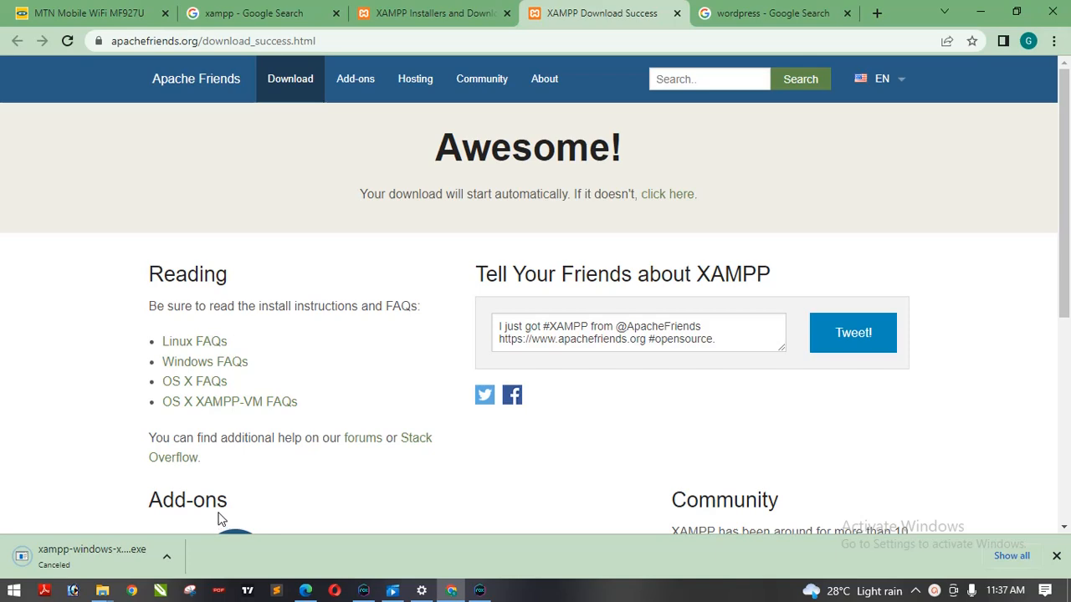
- Look for an existing XAMPP installer in the Downloads folder
left_click_drag(1068, 283, 1070, 226)
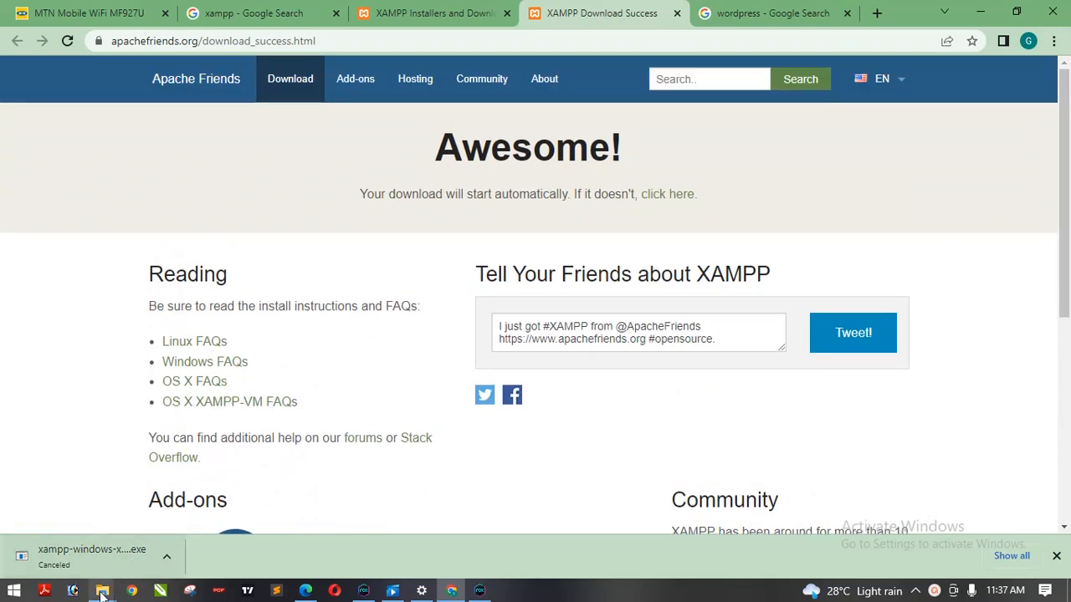
mouse_move(102, 590)
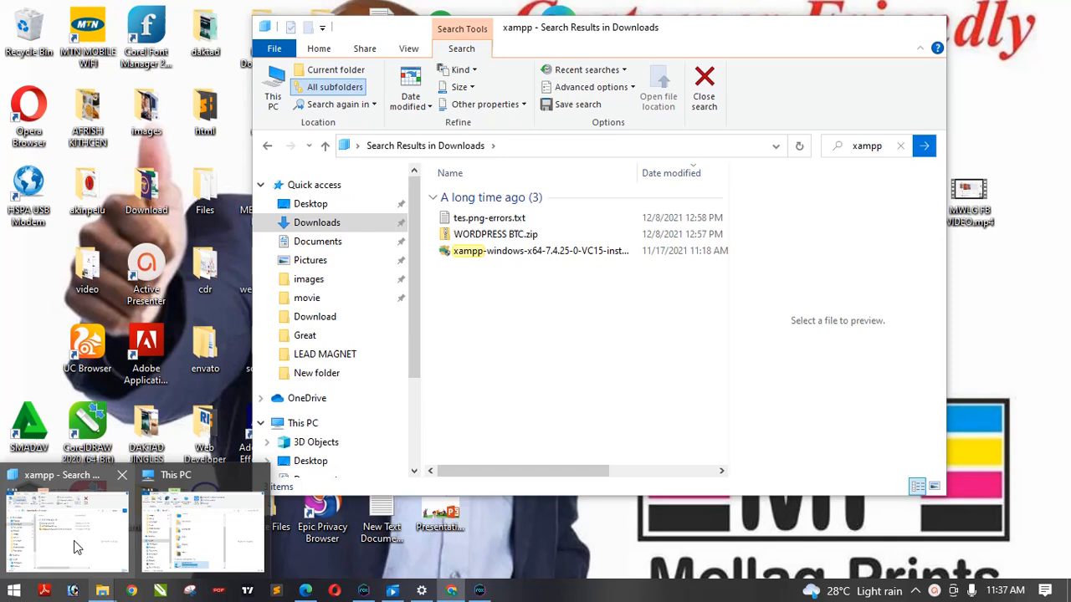
left_click(74, 546)
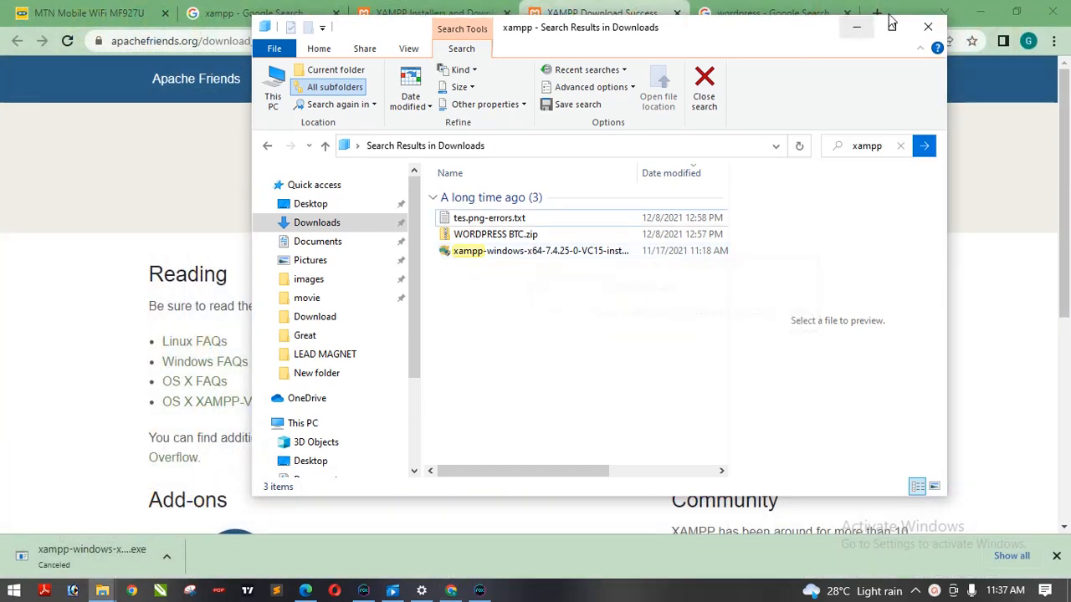
left_click(847, 26)
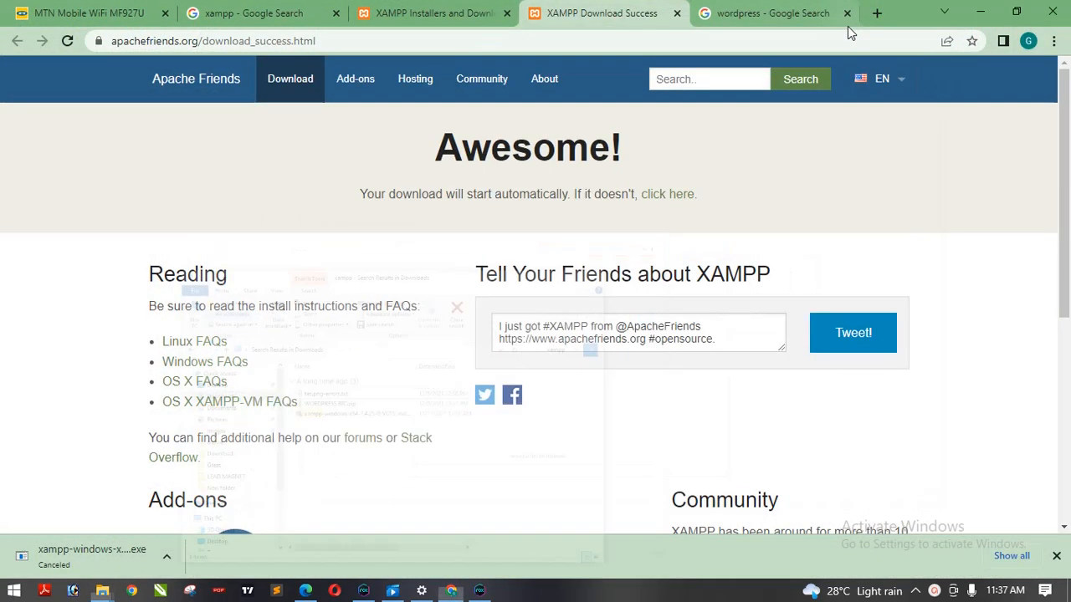
- Close the XAMPP Download Success tab and return to the wordpress search results
left_click(676, 14)
left_click(591, 12)
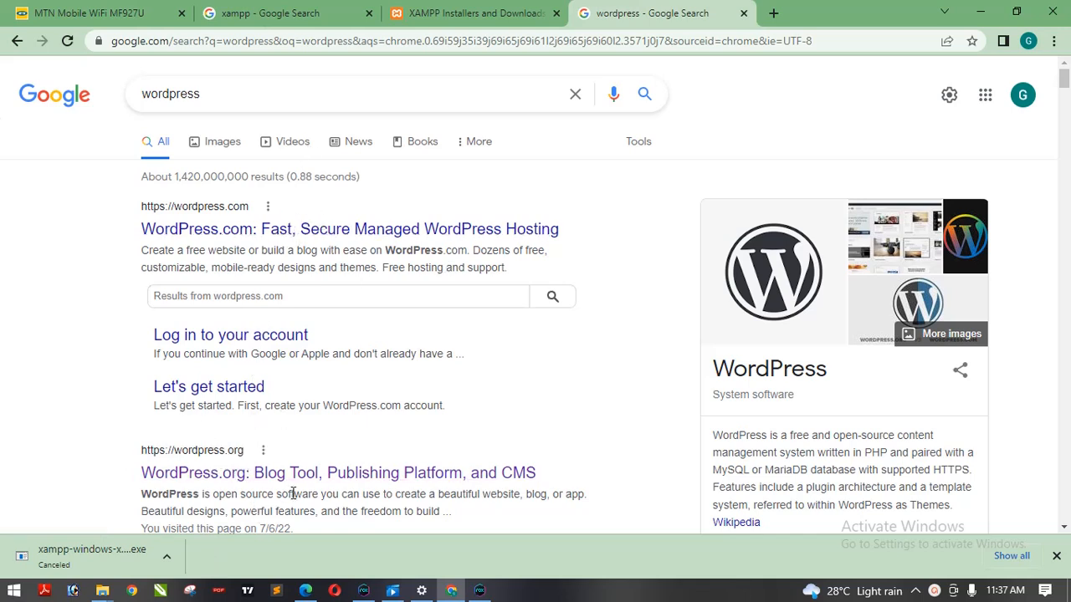
right_click(222, 229)
left_click(266, 238)
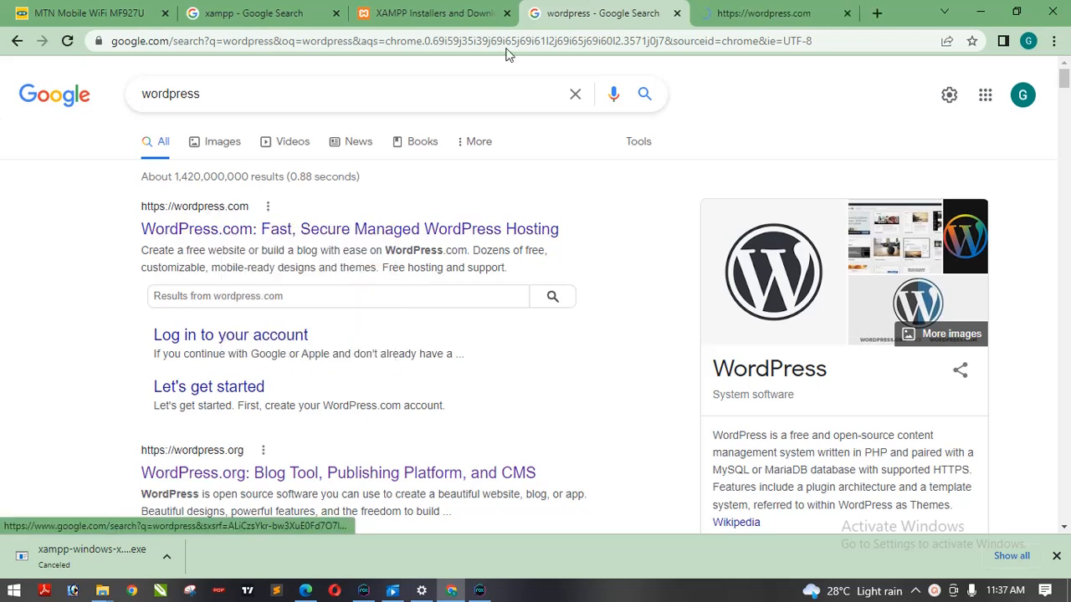
left_click(739, 8)
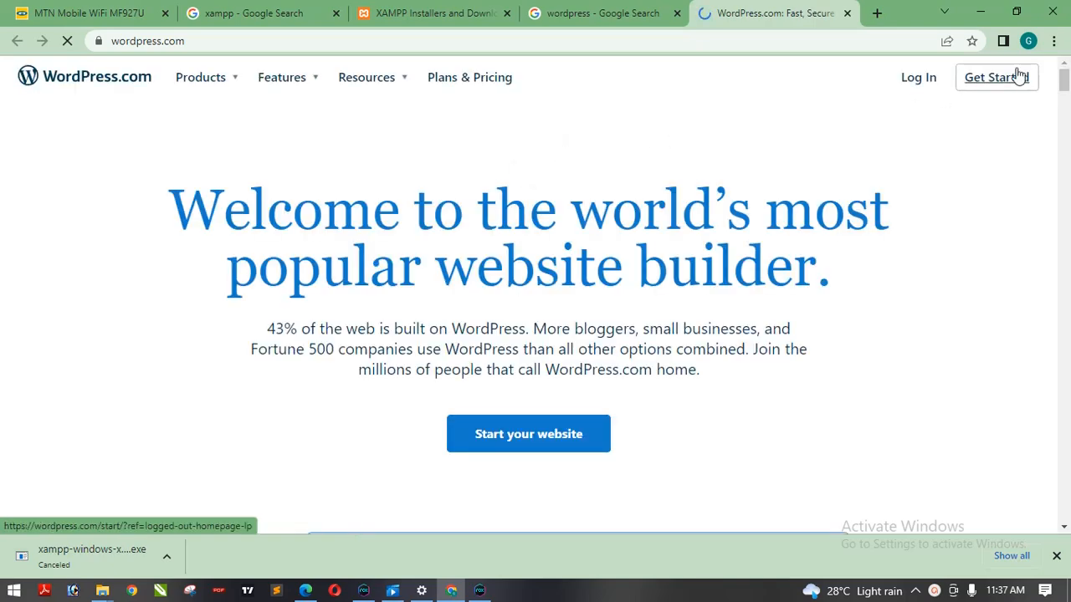
mouse_move(1064, 80)
left_mouse_down()
mouse_move(1064, 101)
mouse_move(1064, 77)
left_mouse_up()
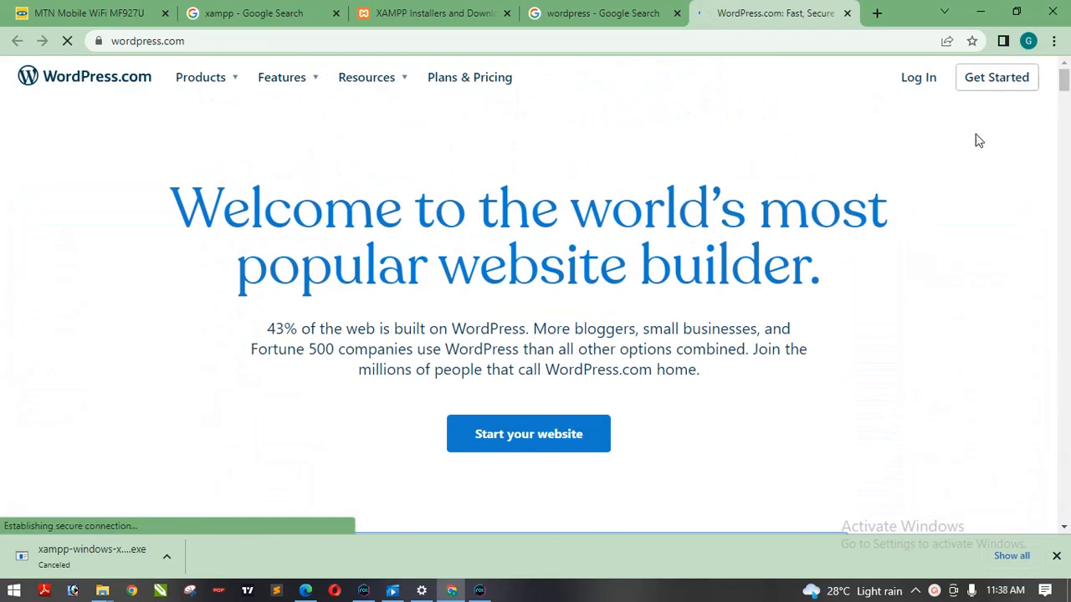
mouse_move(1064, 79)
left_mouse_down()
mouse_move(1065, 180)
mouse_move(1065, 92)
left_mouse_up()
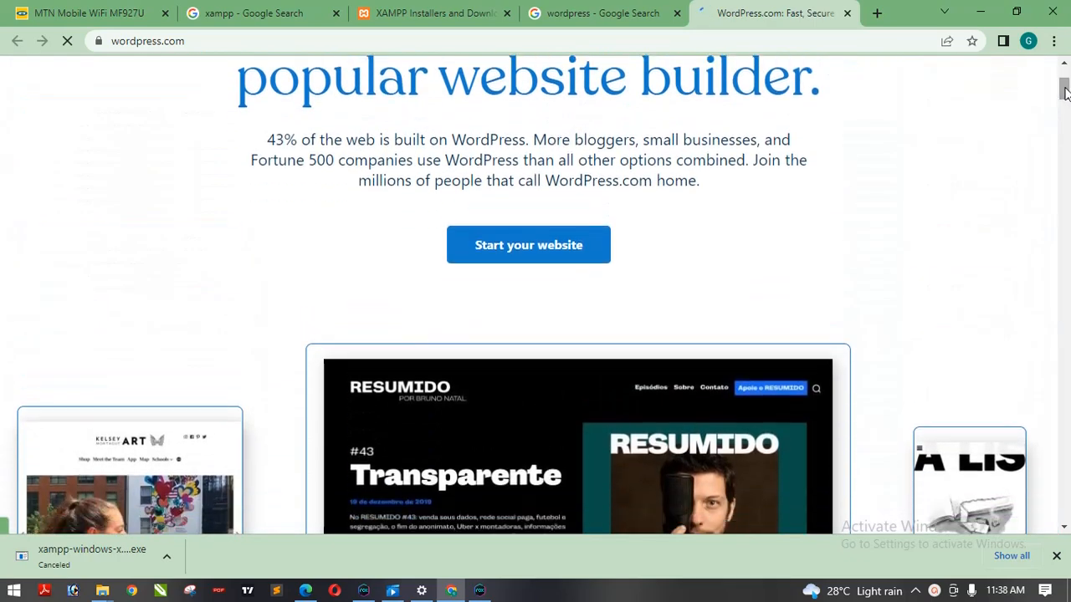
left_click(536, 248)
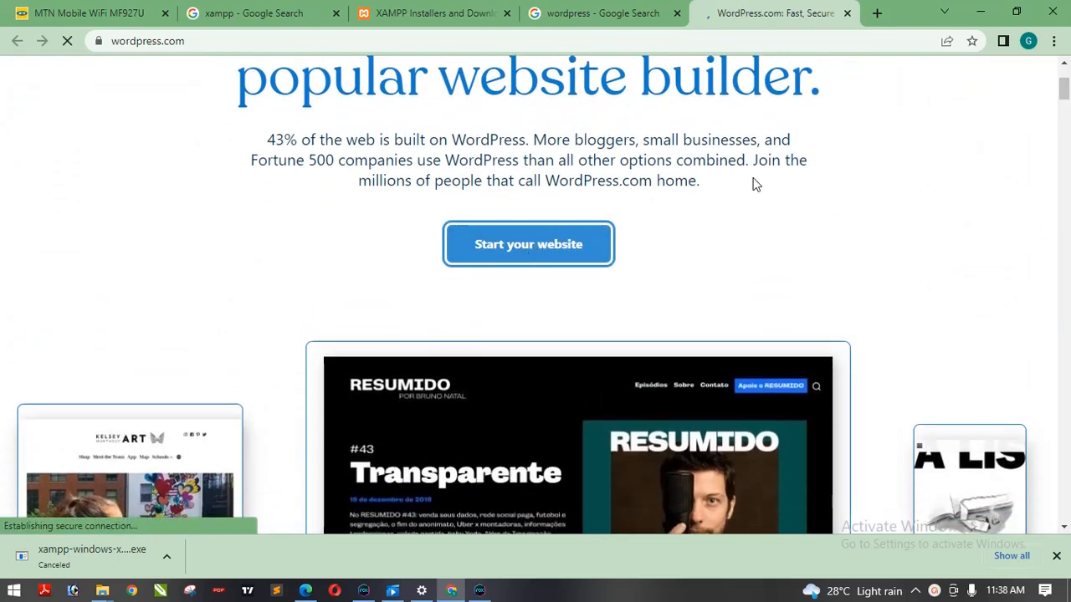
left_click_drag(1064, 92, 1064, 80)
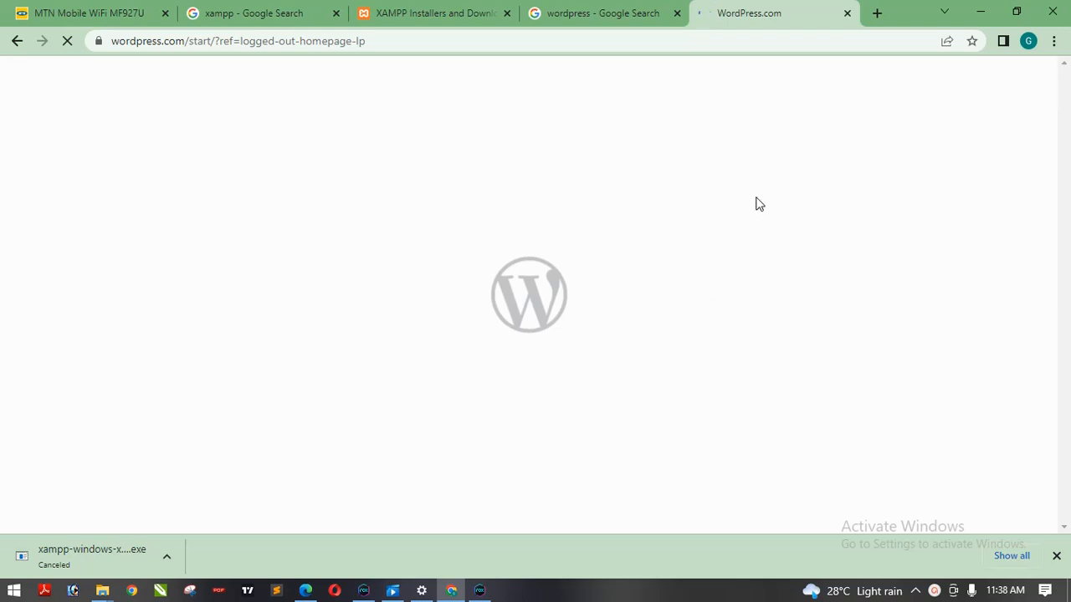
left_click(846, 14)
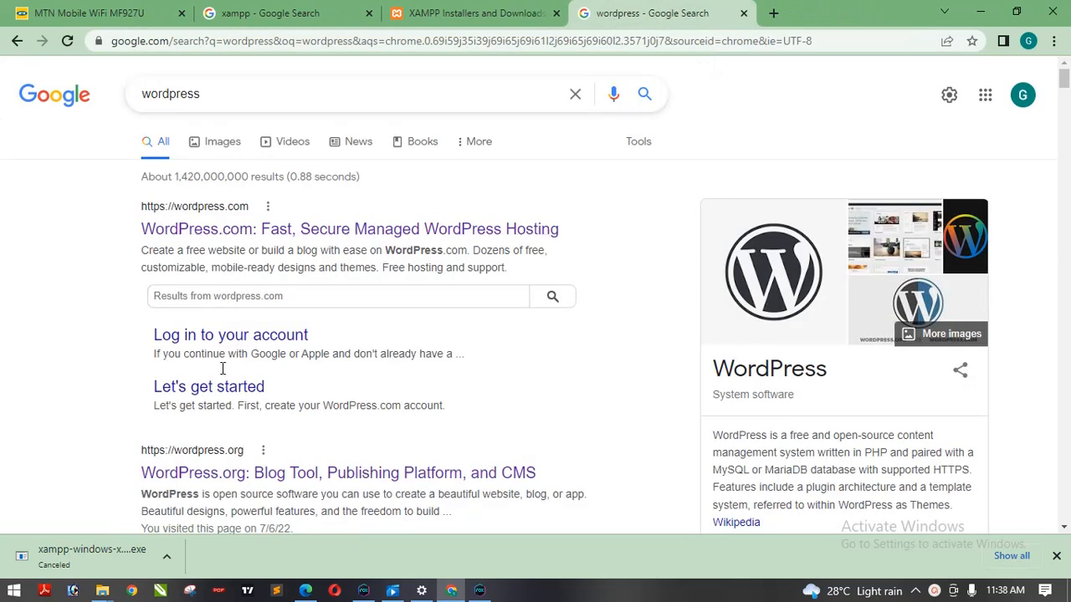
- Open the WordPress.org: Blog Tool, Publishing Platform, and CMS result in a new tab and switch to it
right_click(183, 475)
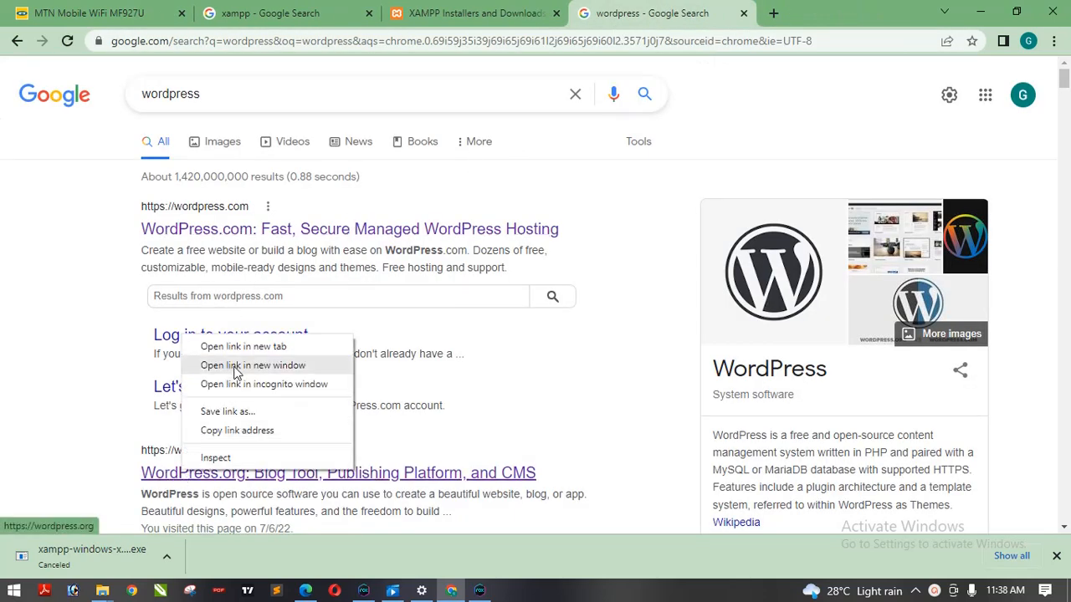
left_click(256, 345)
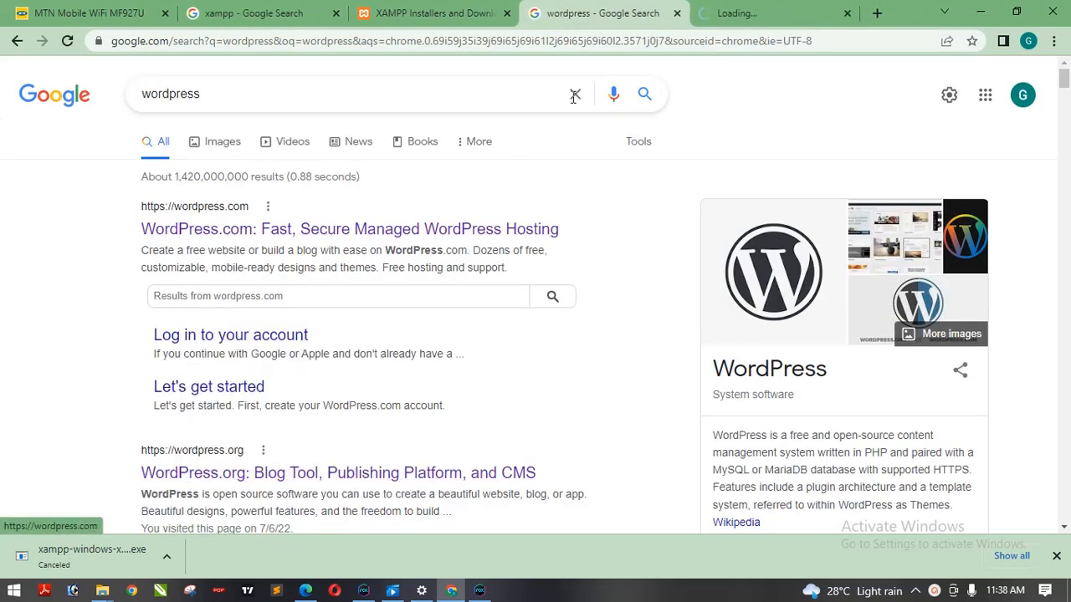
left_click(770, 13)
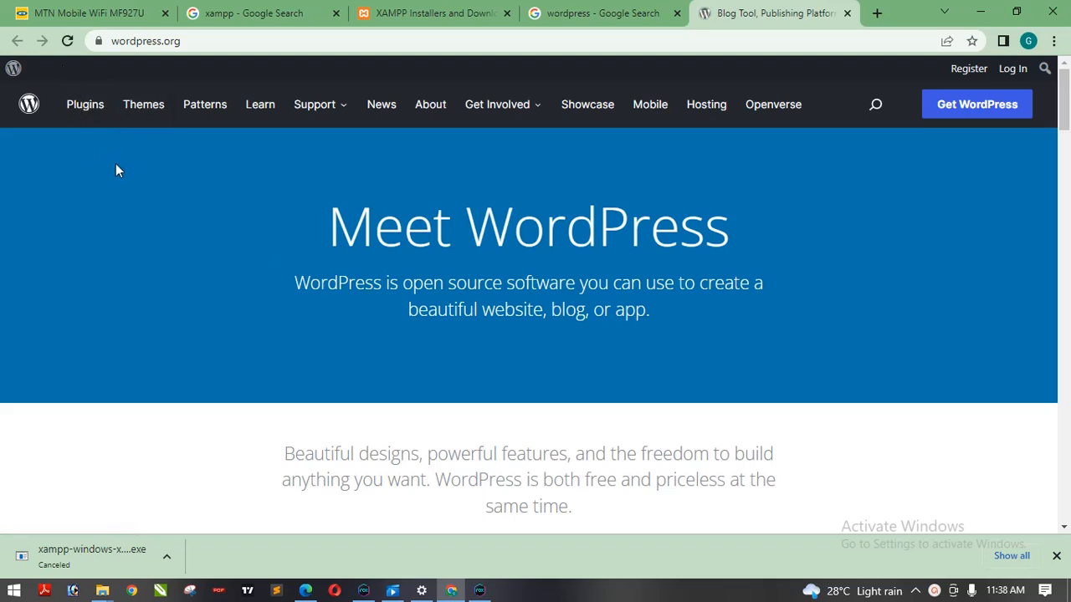
- Open the Get WordPress download page from the WordPress.org homepage
mouse_move(322, 107)
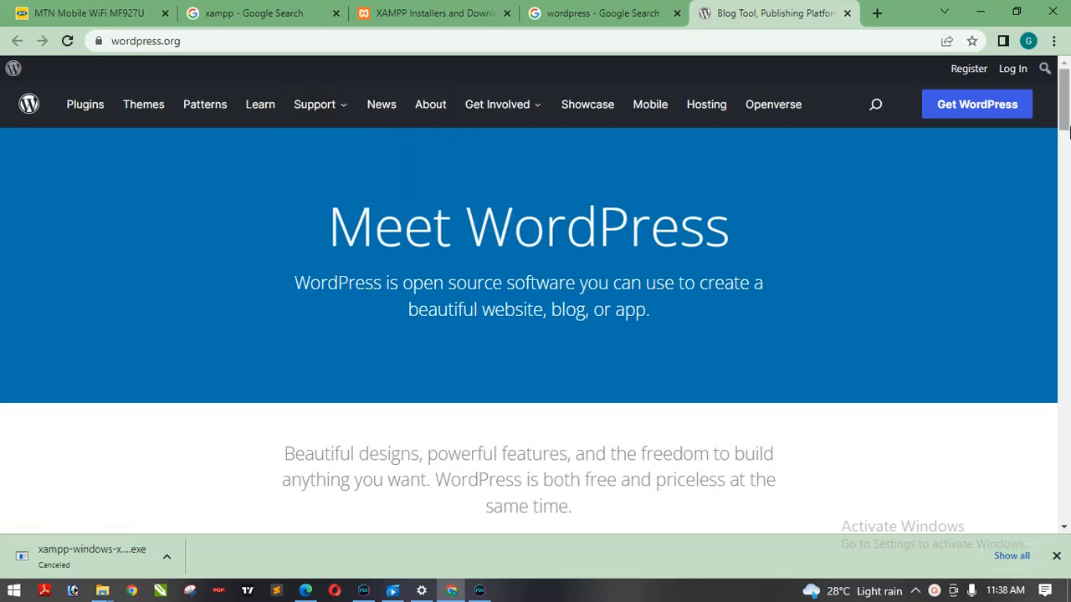
scroll(1066, 105, "down", 7)
scroll(1066, 104, "up", 7)
left_click(285, 42)
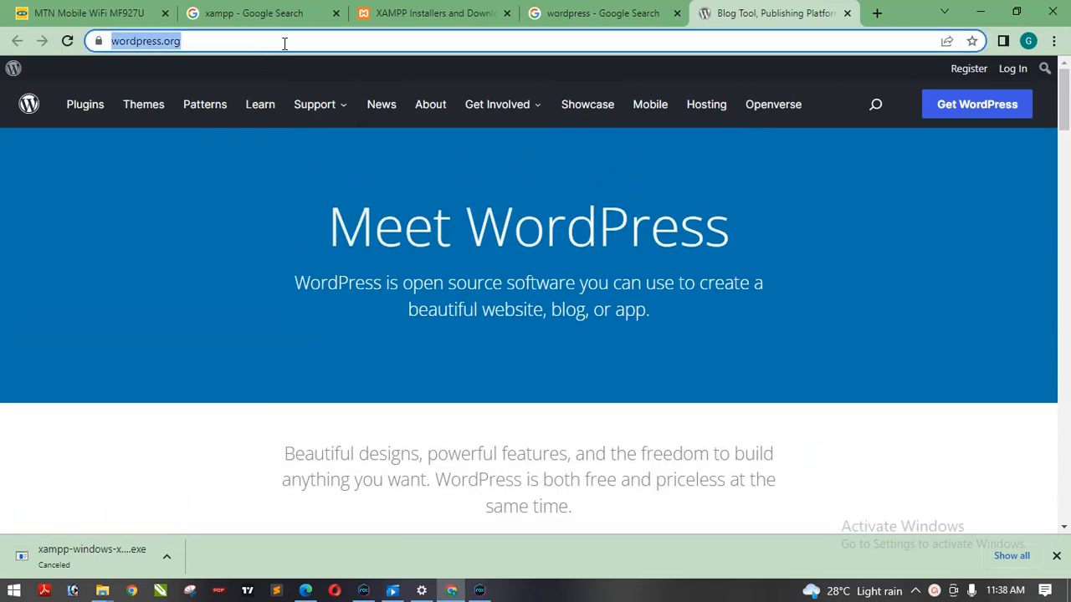
left_click(93, 245)
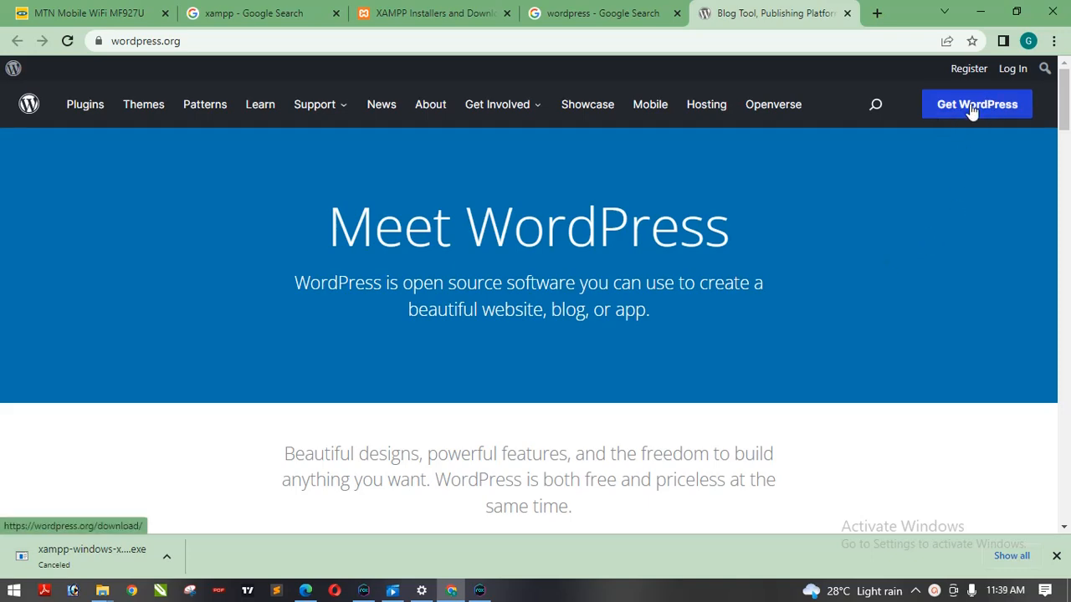
left_click_drag(1065, 98, 1068, 426)
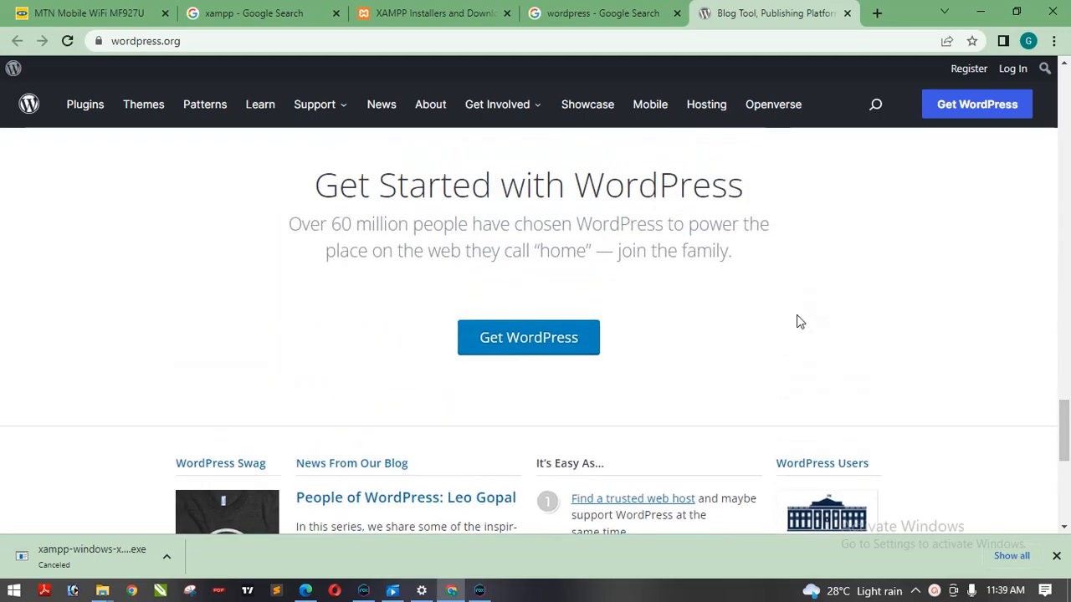
left_click(547, 346)
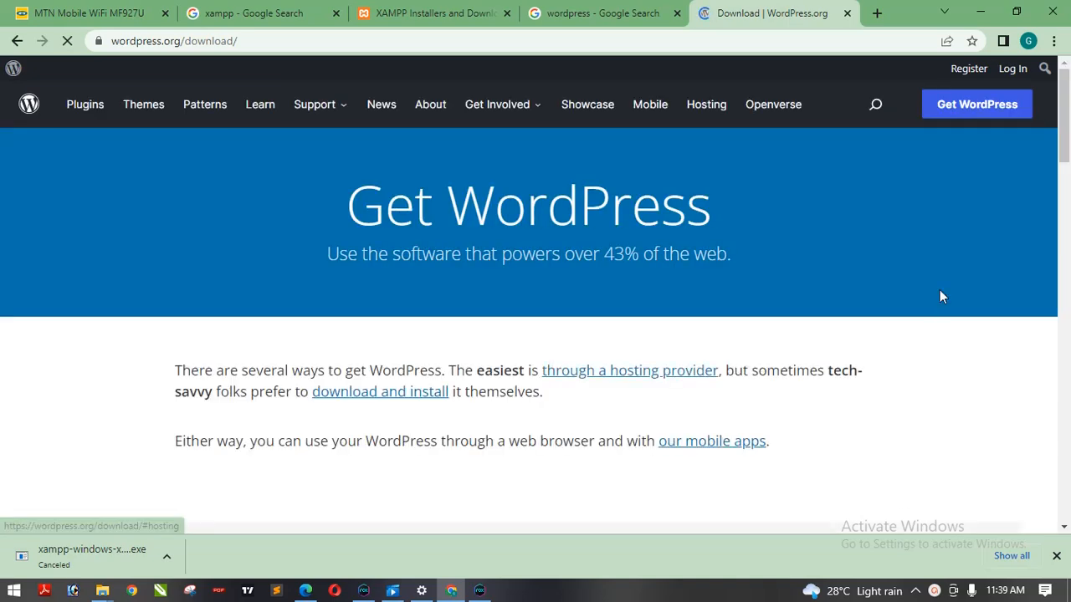
left_click_drag(1067, 117, 1069, 301)
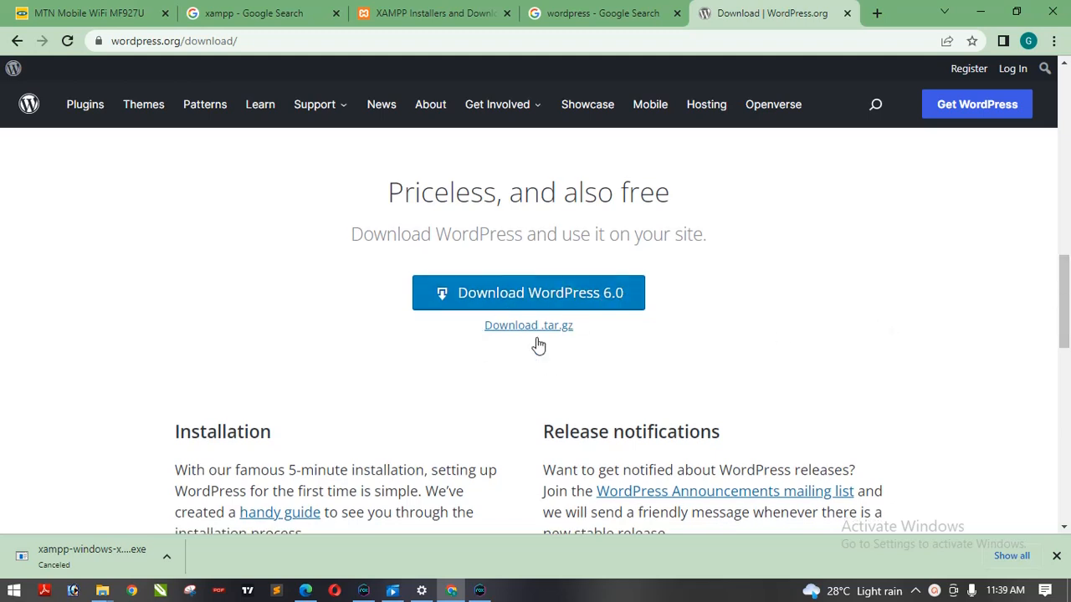
left_click(576, 298)
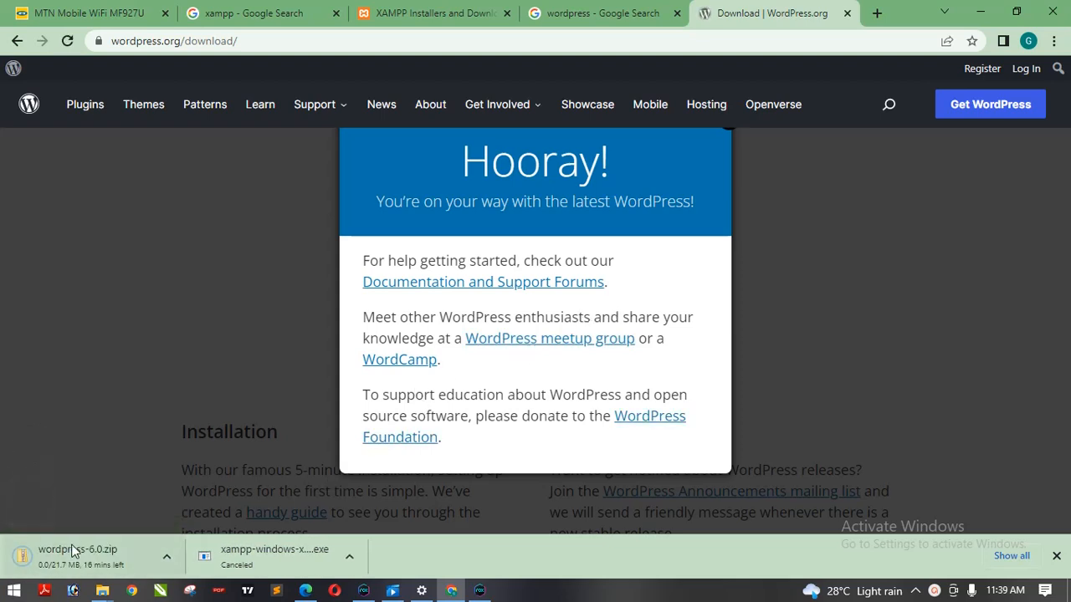
left_click(168, 556)
left_click(195, 530)
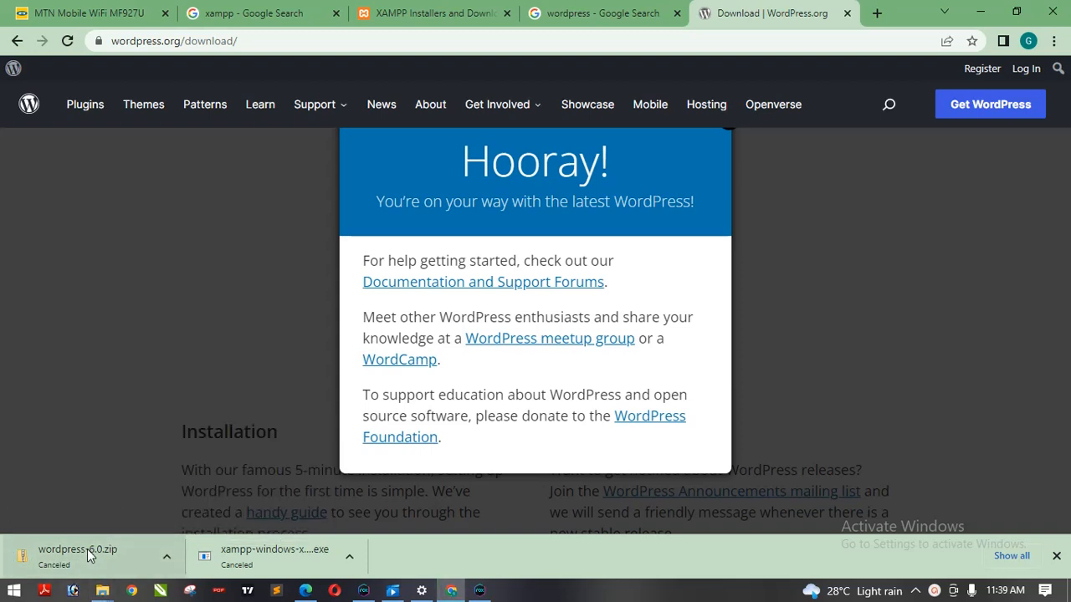
left_click(1000, 287)
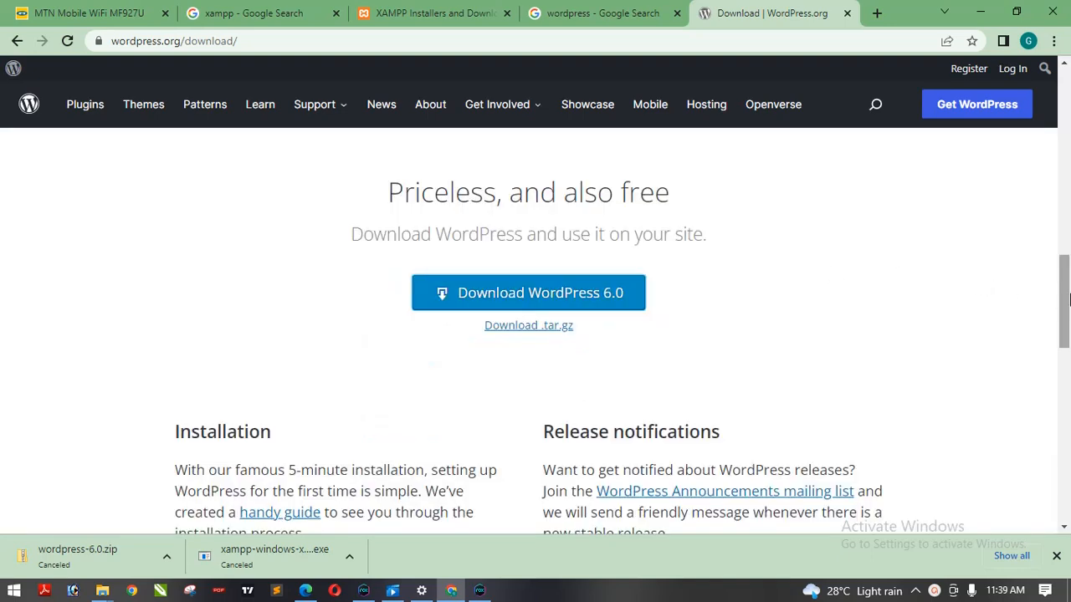
left_click_drag(1069, 300, 1050, 120)
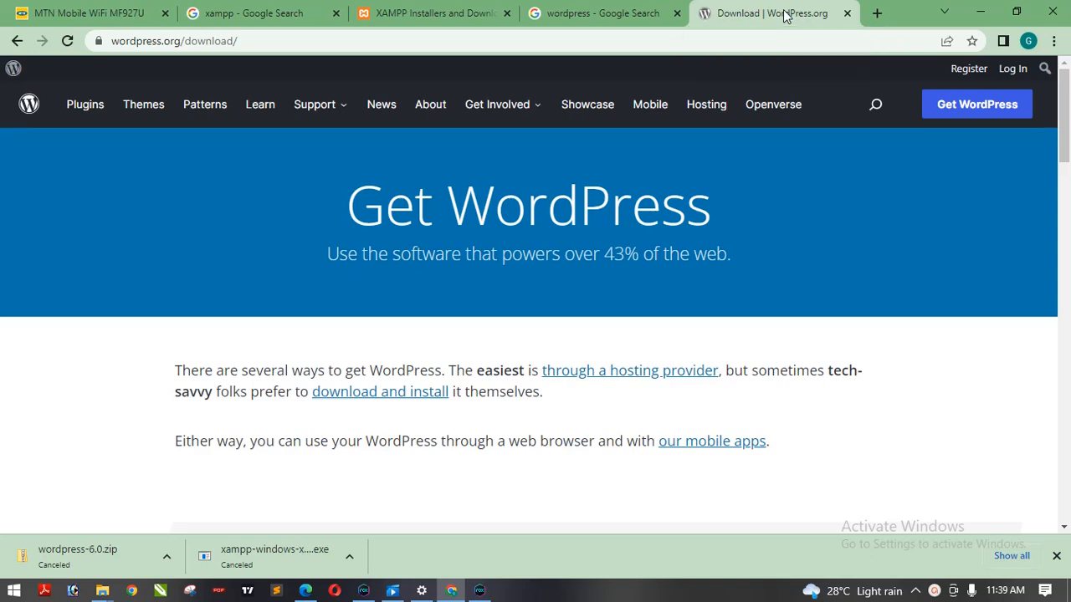
- Run the existing xampp-windows-x64-7.4.25-0-VC15 installer from the Downloads search results in File Explorer
left_click(415, 13)
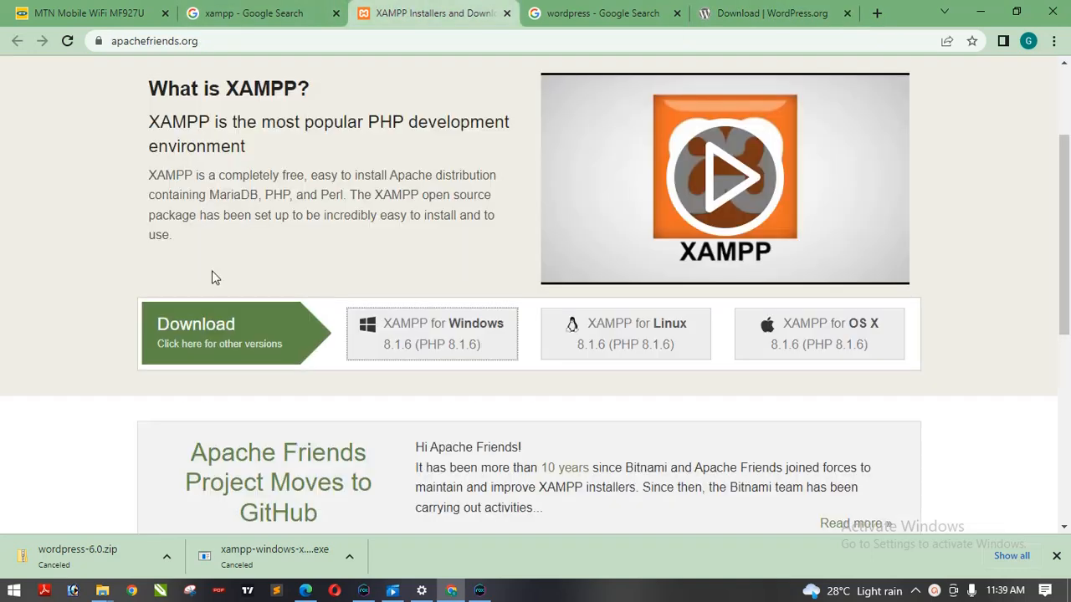
mouse_move(102, 591)
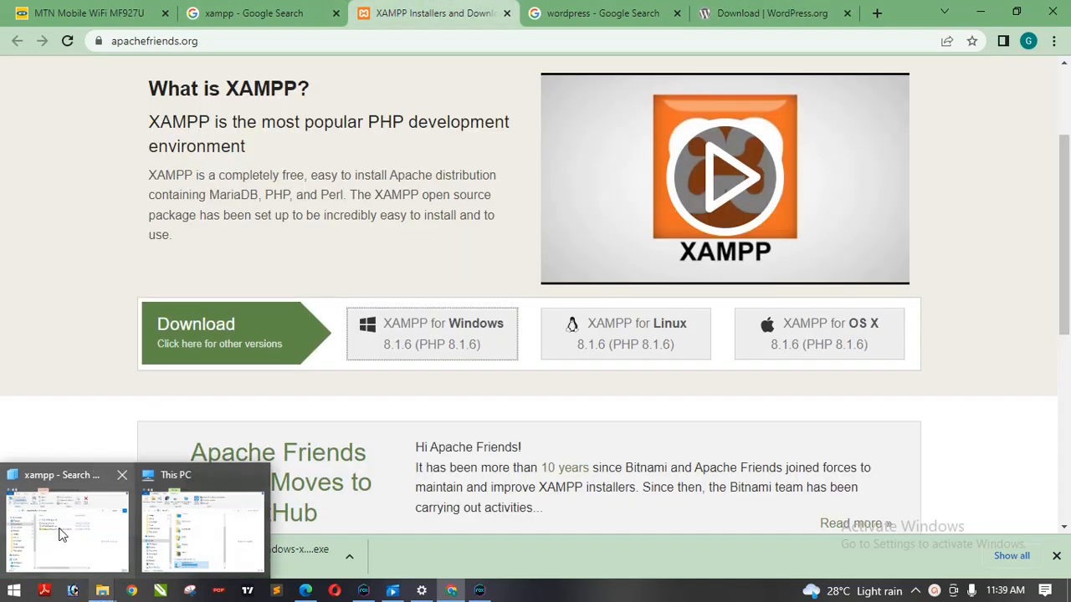
left_click(84, 526)
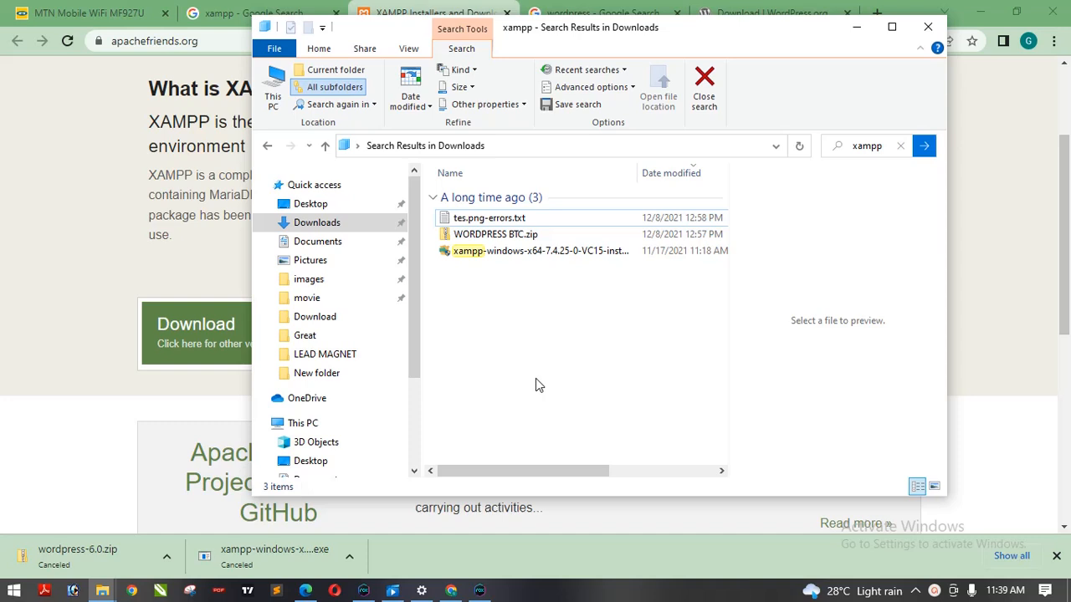
left_click(508, 255)
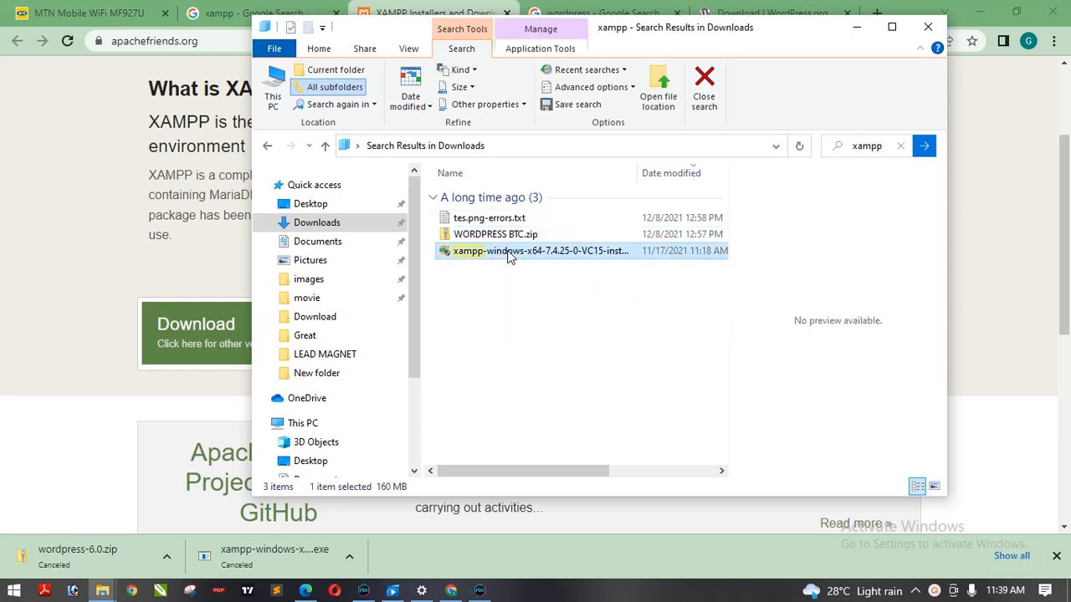
double_click(485, 254)
left_click(79, 125)
left_click(270, 12)
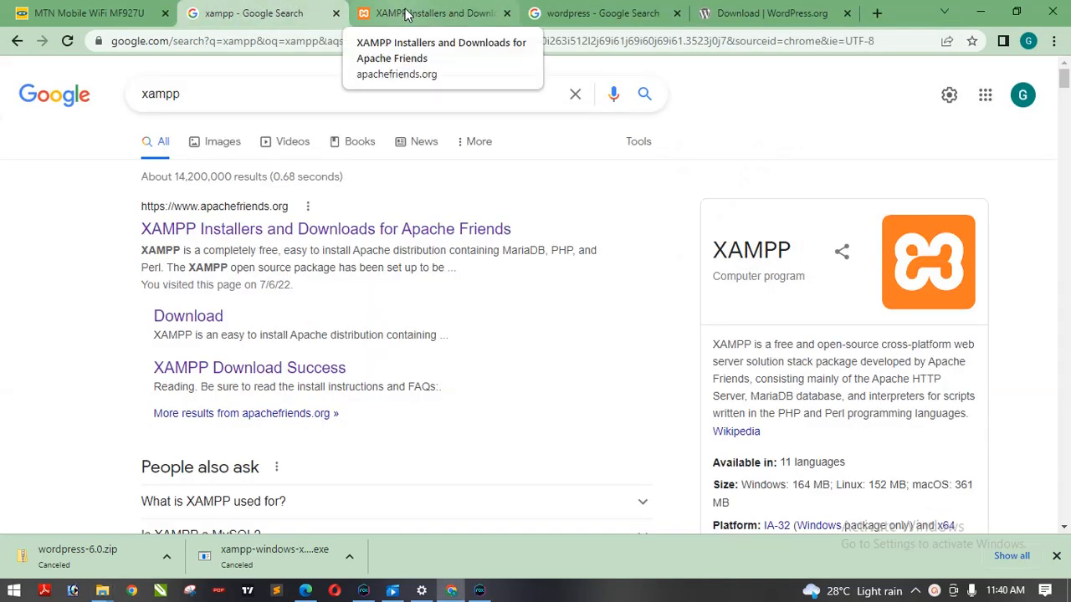
left_click(405, 15)
left_click(269, 13)
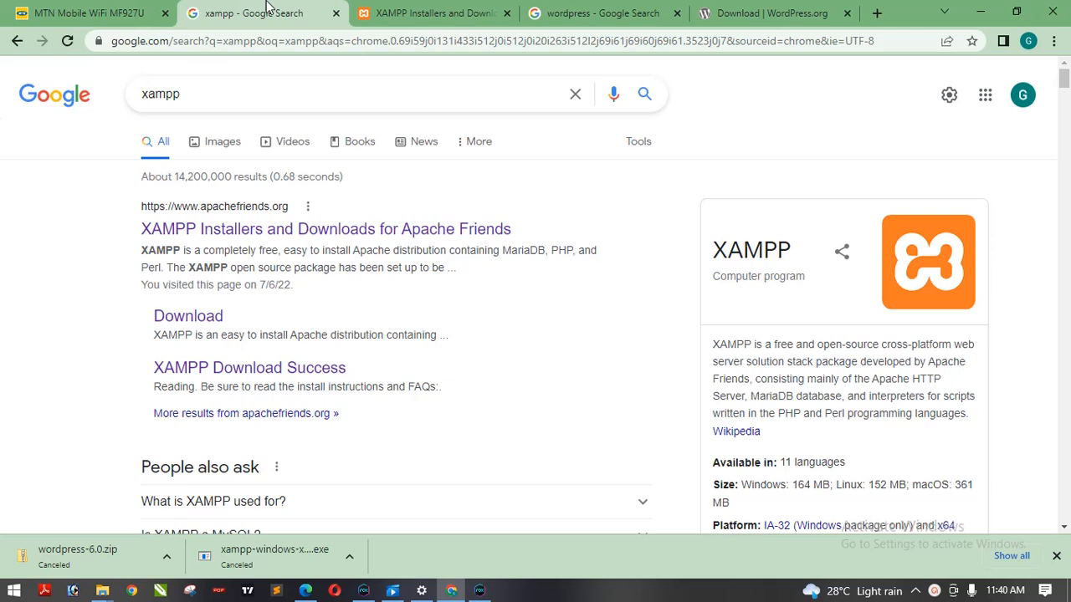
left_click(436, 17)
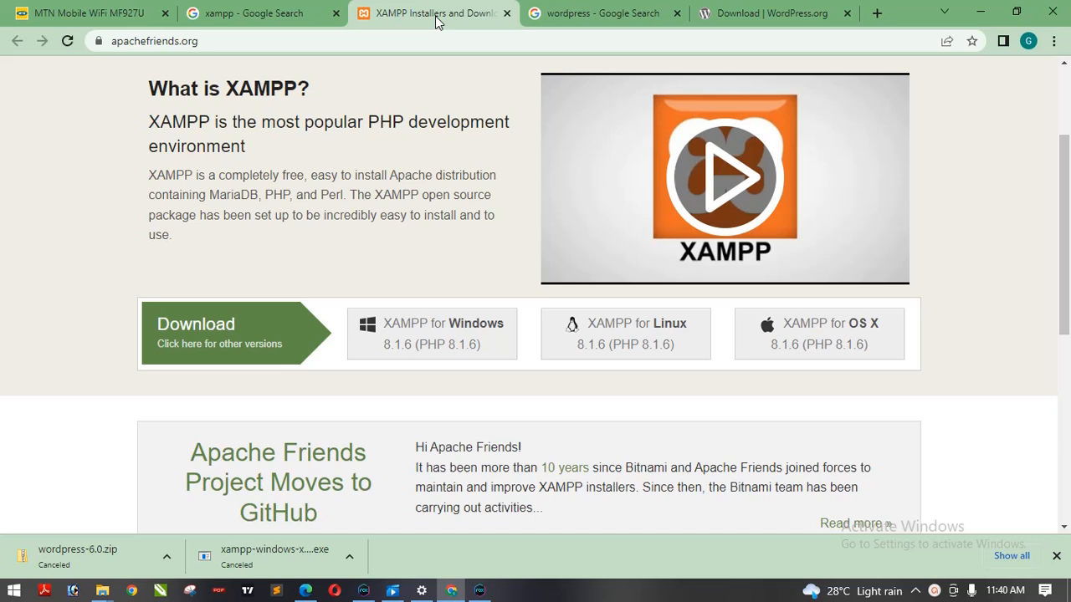
left_click(270, 10)
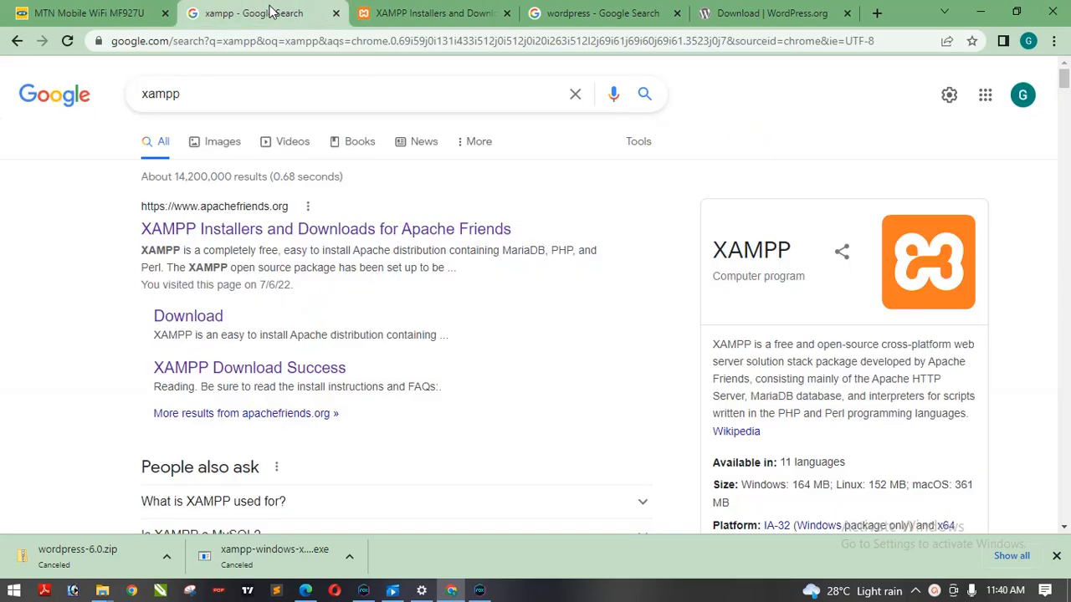
left_click(393, 13)
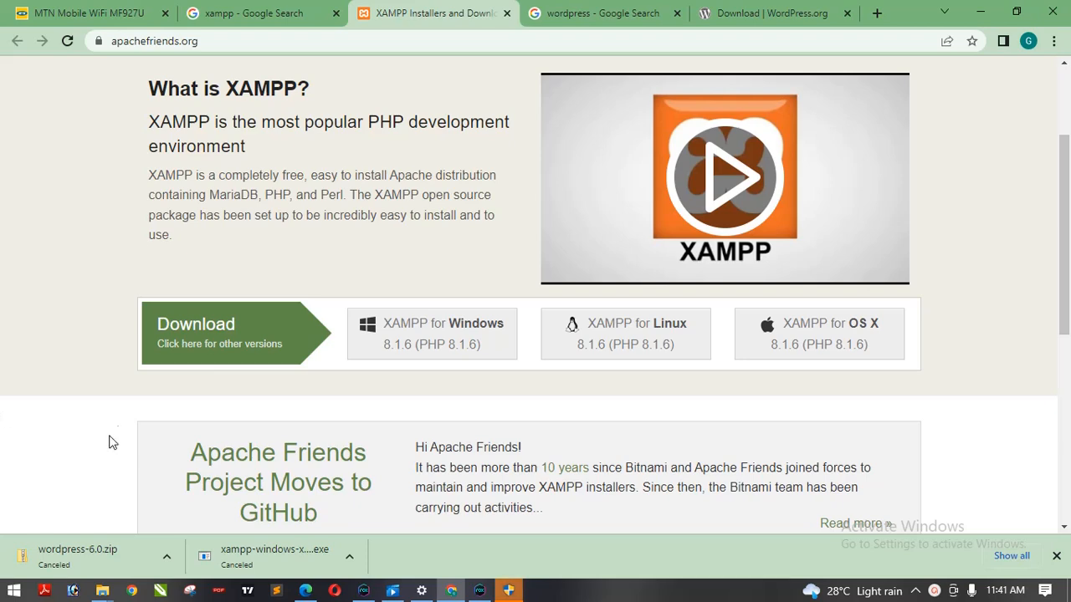
- Approve the XAMPP installer's request for permission to make changes
mouse_move(104, 590)
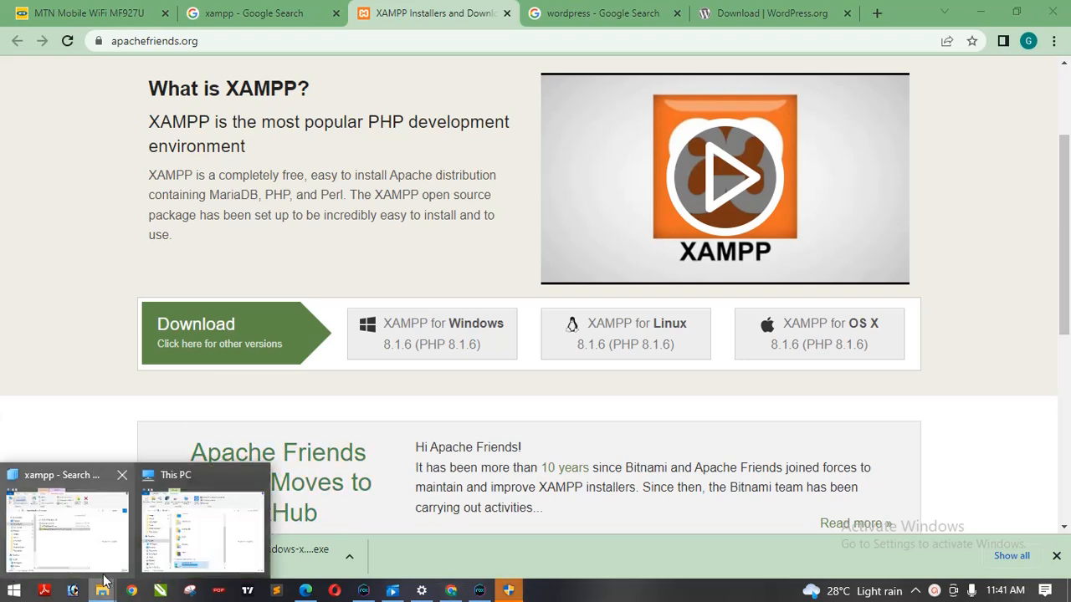
left_click(67, 523)
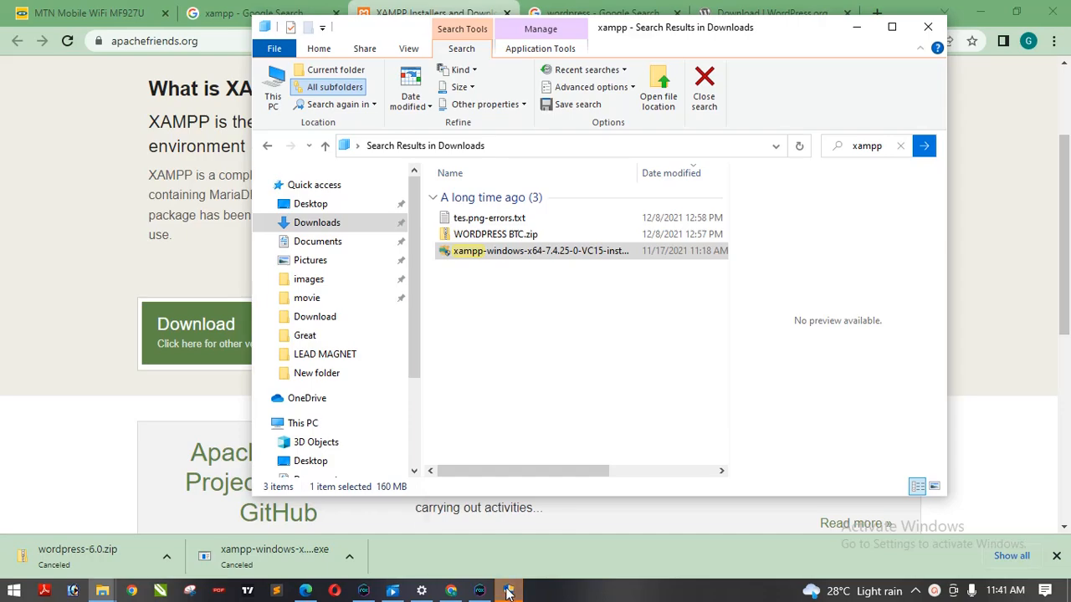
mouse_move(508, 591)
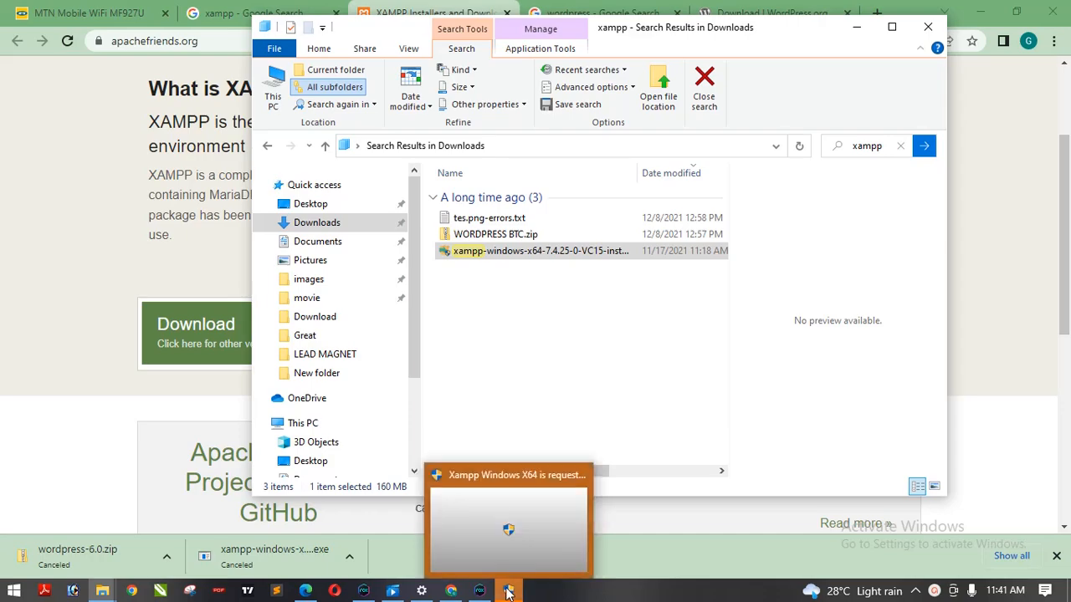
left_click(509, 523)
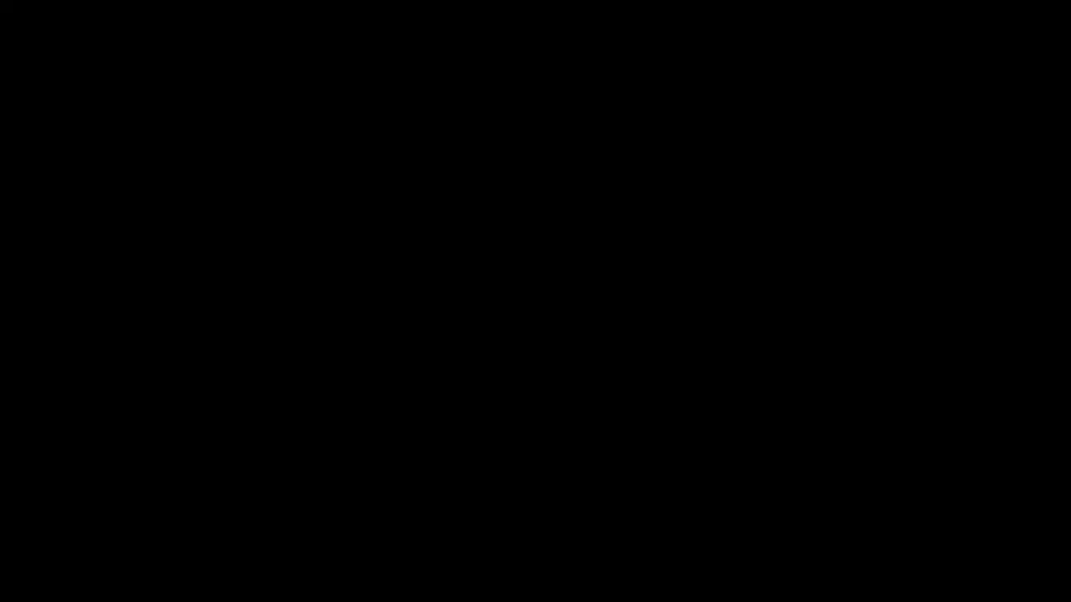
left_click(448, 408)
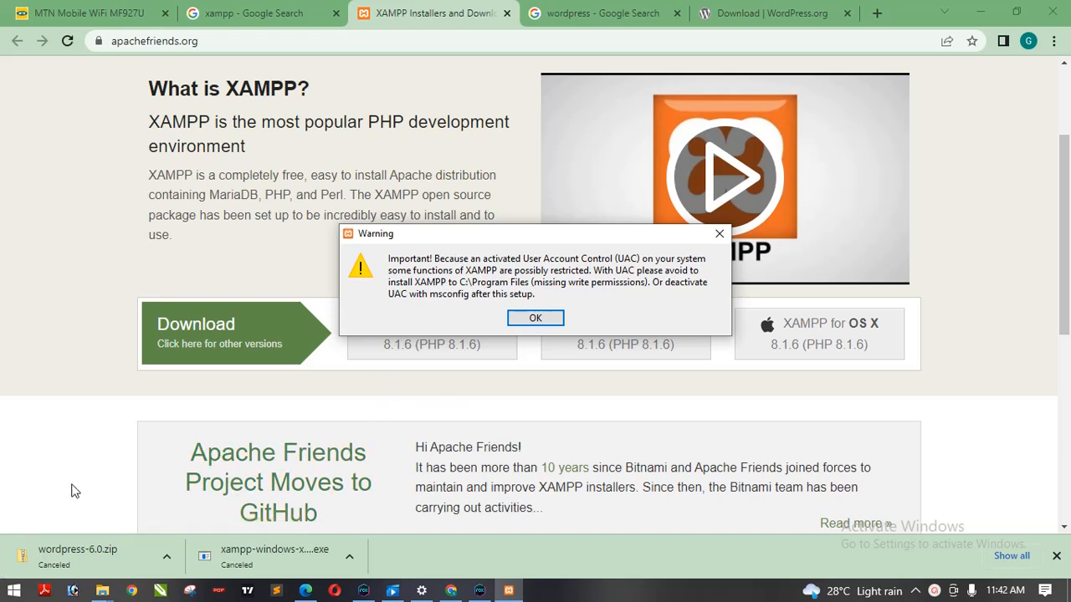
- Search the Start menu for Control Panel and open it
left_click(10, 594)
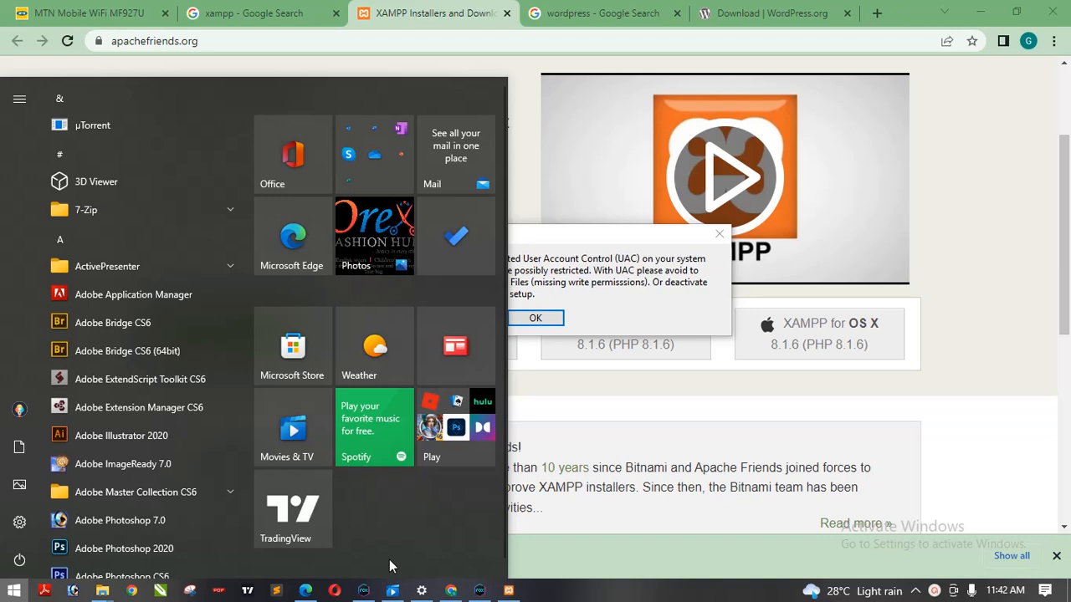
left_click(936, 592)
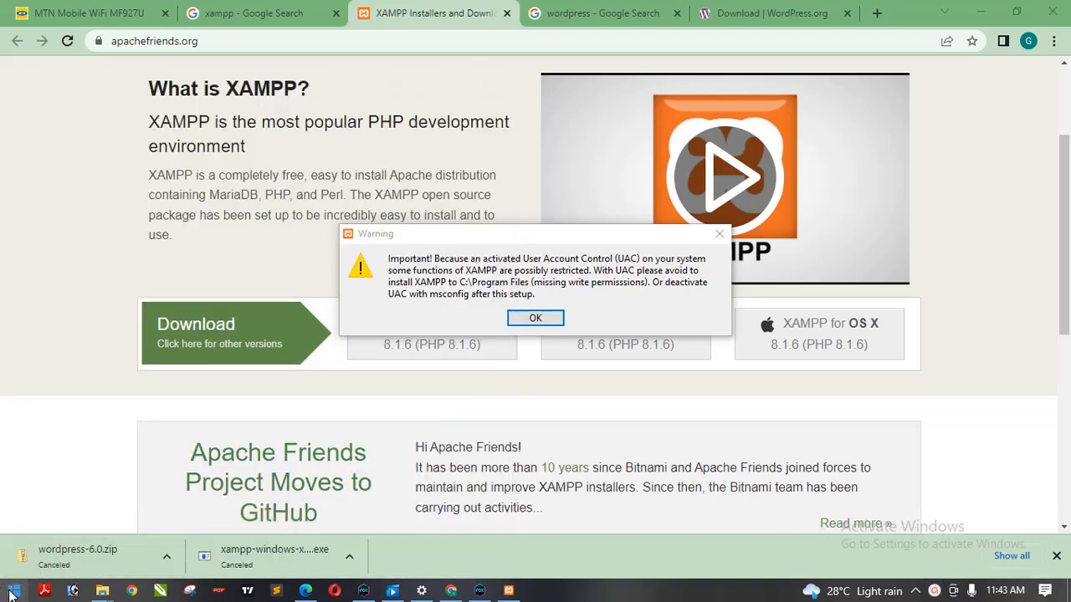
left_click(13, 592)
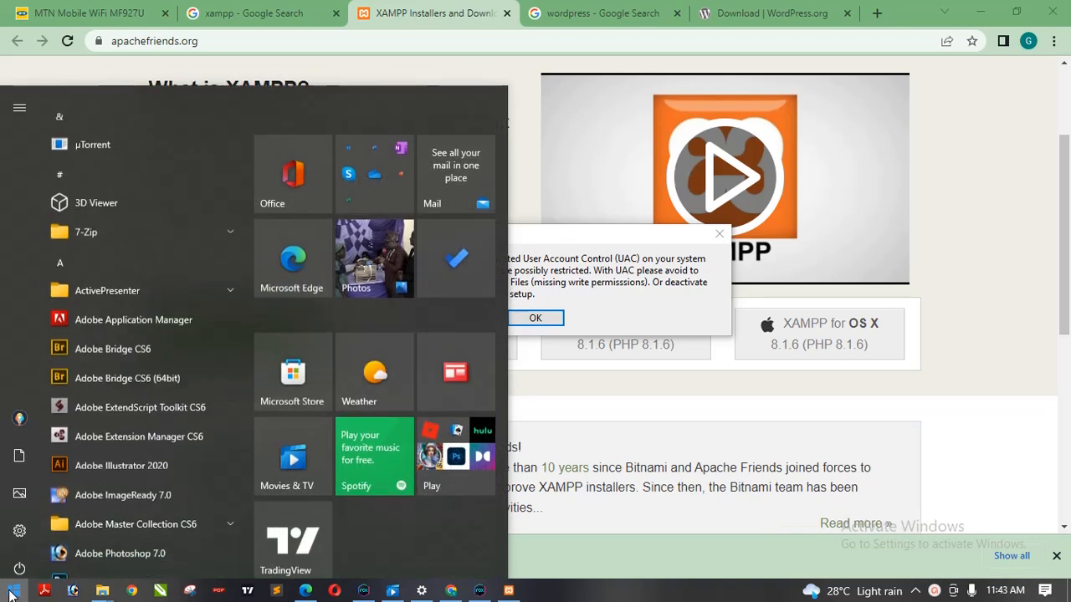
type("con")
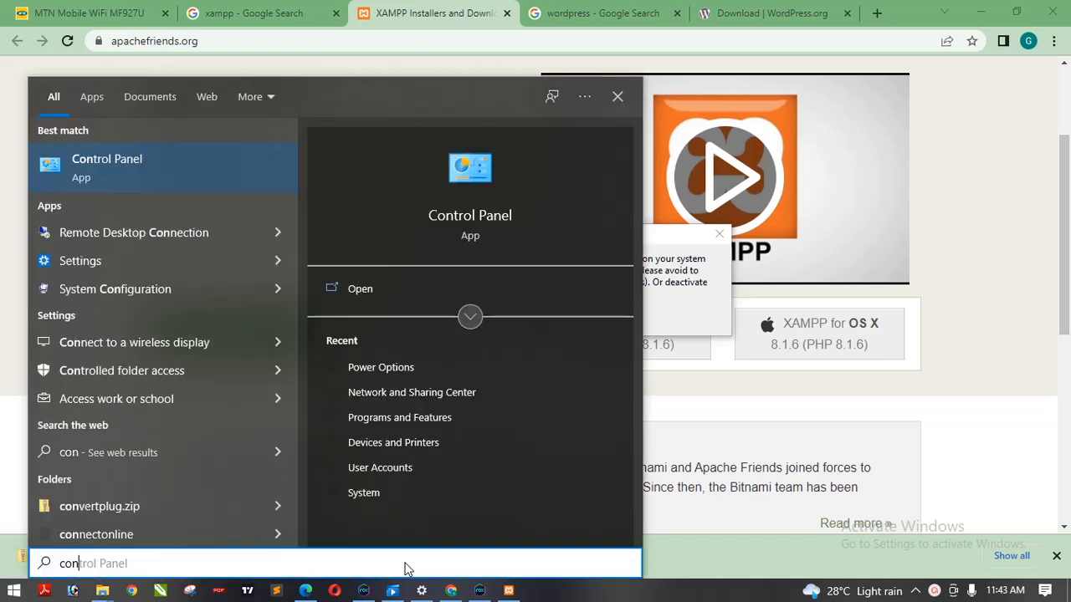
key("Right")
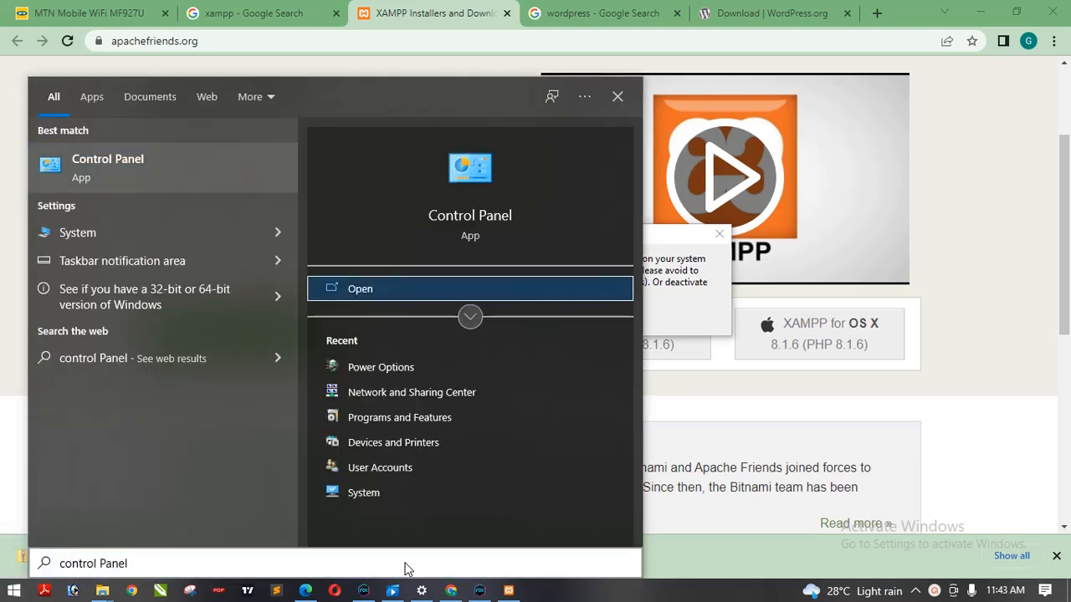
left_click(459, 284)
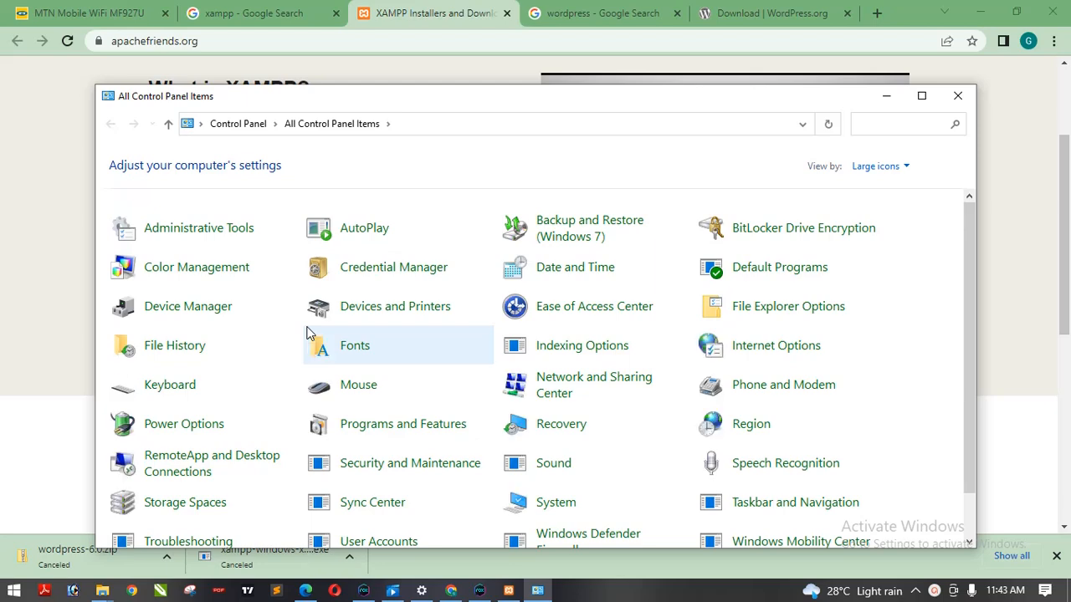
- Open User Accounts and set the User Account Control settings to Never notify
left_click_drag(615, 106, 604, 28)
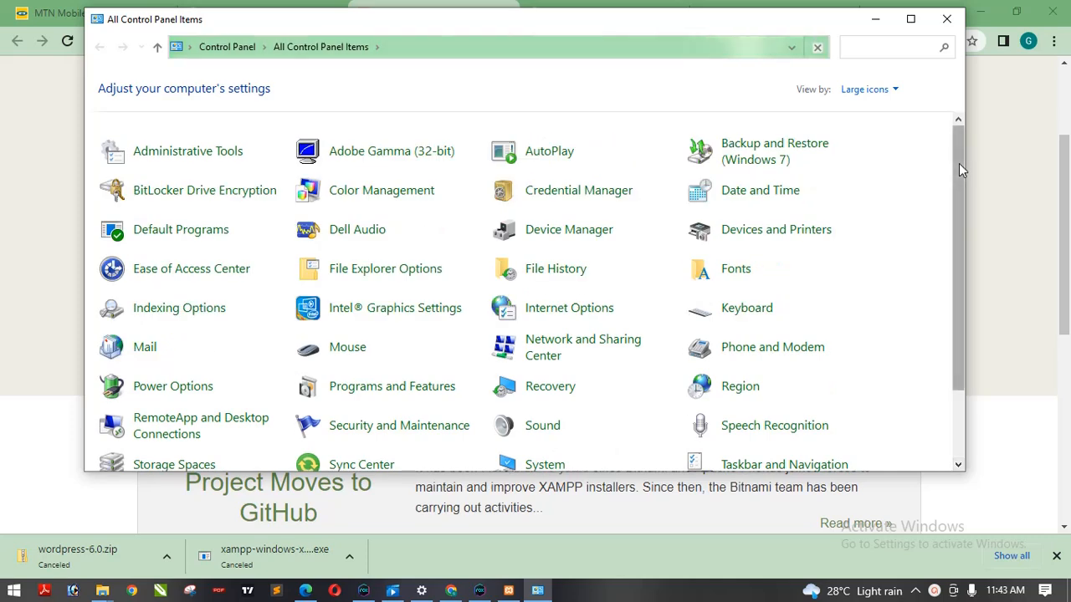
left_click_drag(959, 162, 959, 293)
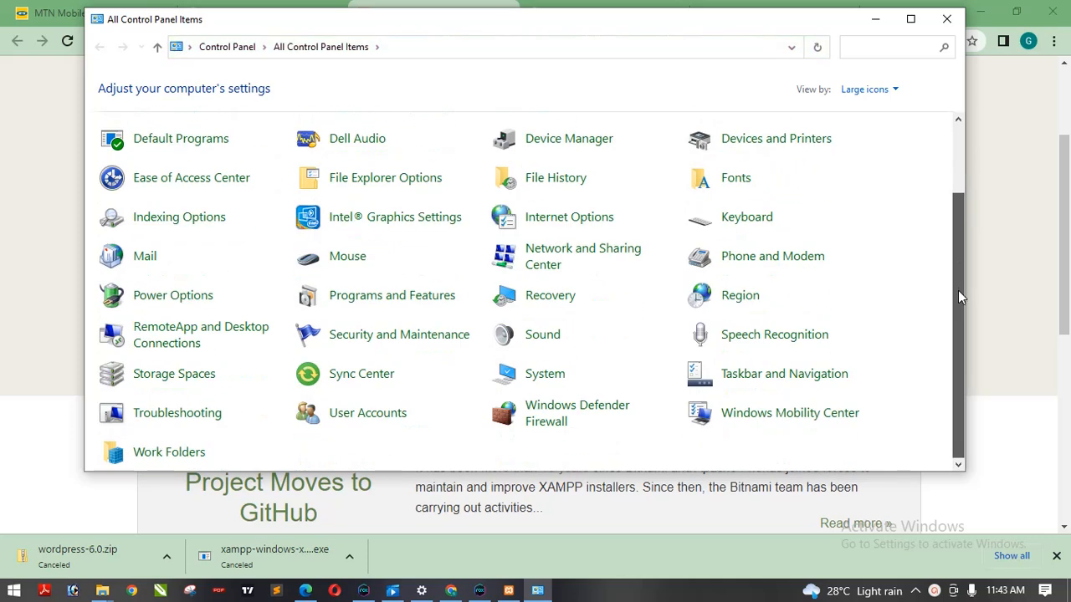
scroll(961, 180, "up", 2)
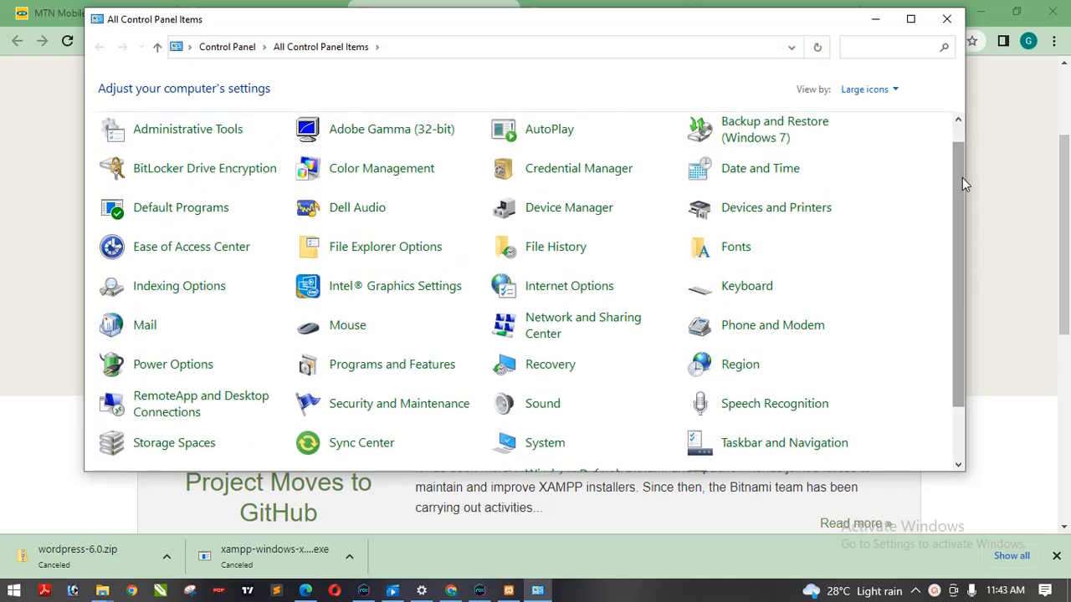
scroll(963, 177, "up", 1)
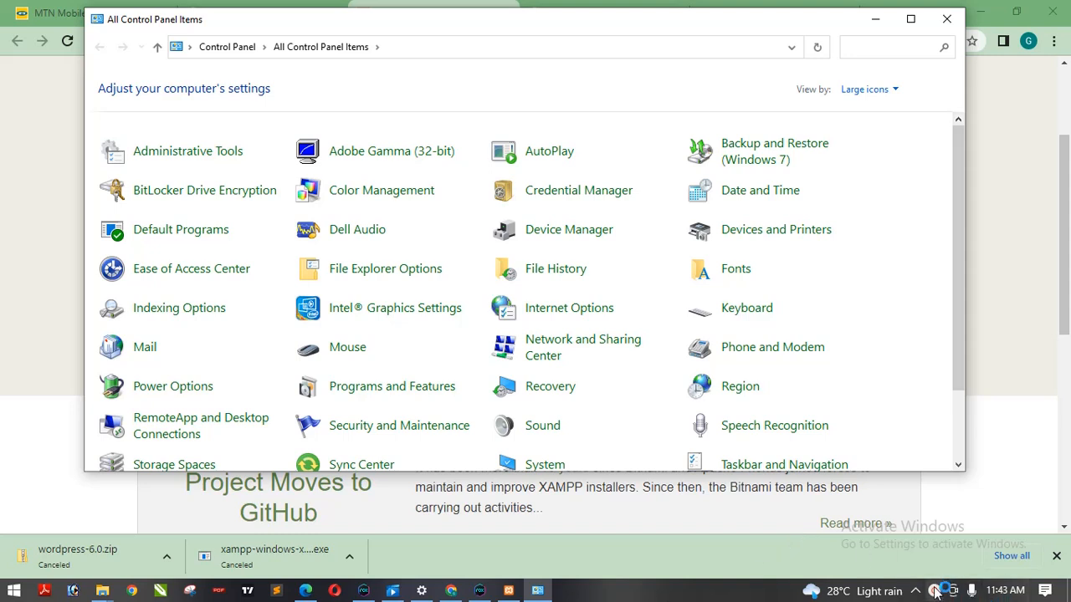
scroll(957, 367, "down", 1)
left_click_drag(957, 367, 962, 438)
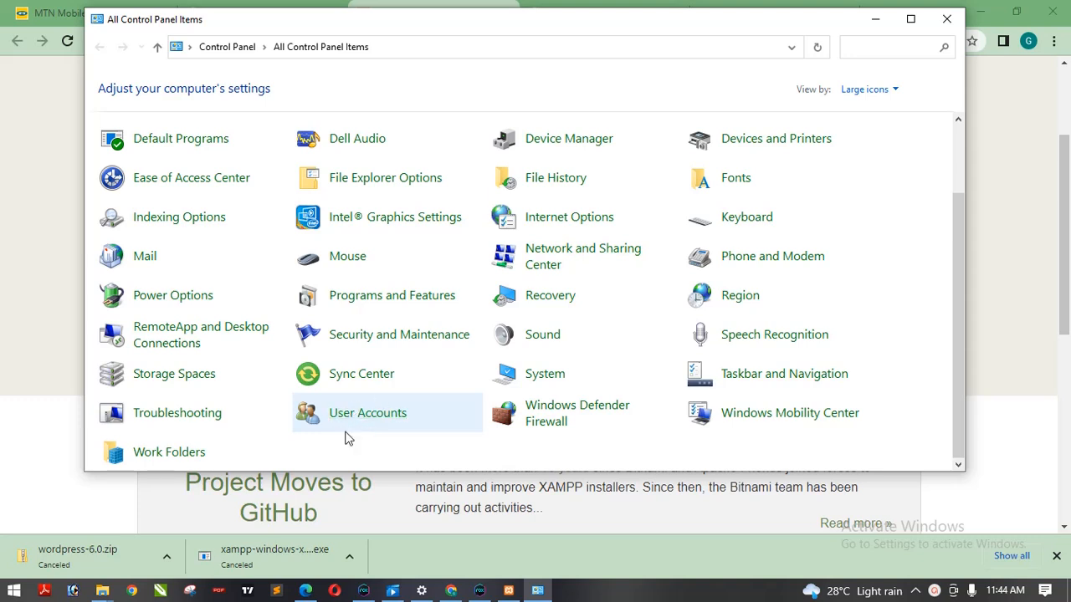
left_click(370, 418)
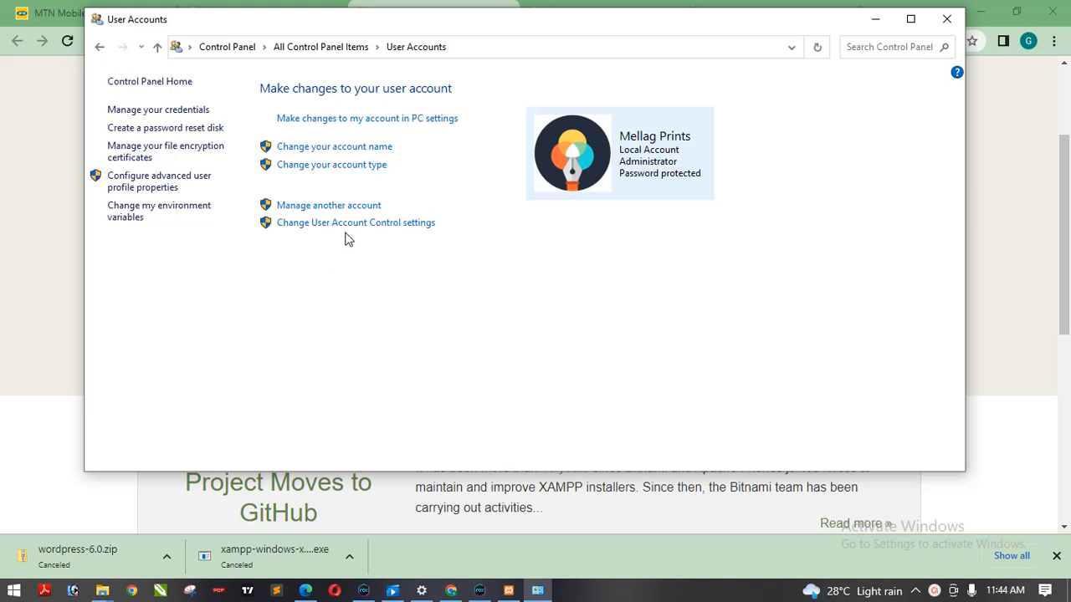
left_click(389, 233)
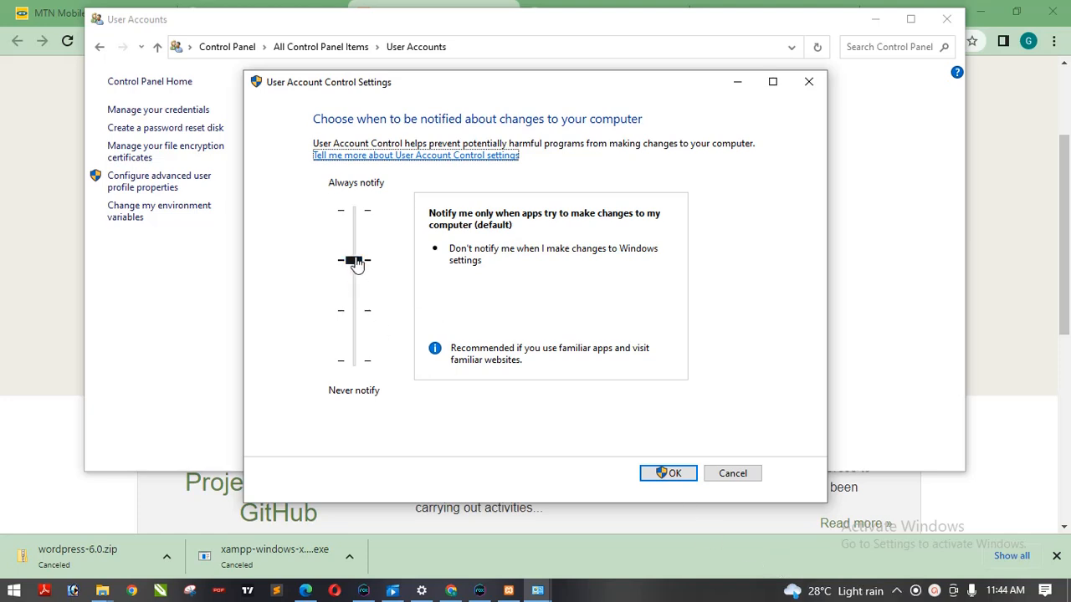
left_click_drag(356, 264, 353, 360)
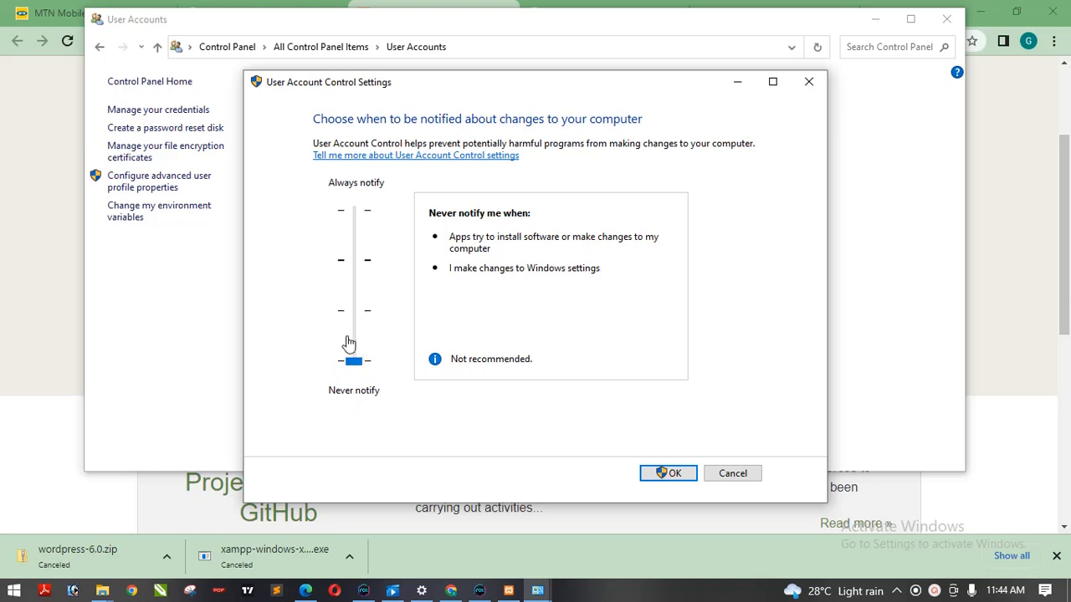
left_click(675, 475)
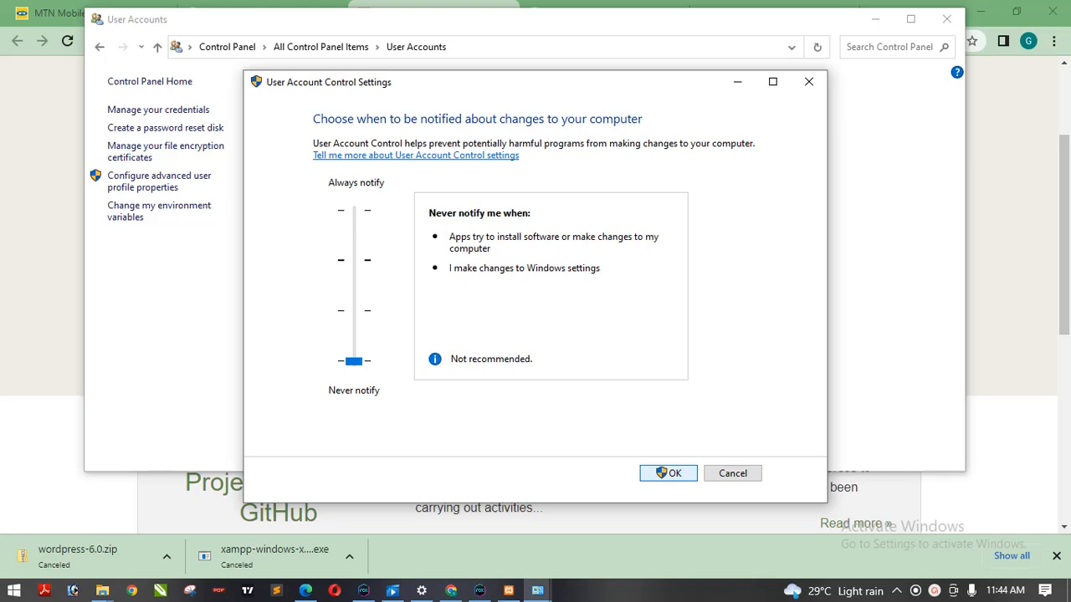
left_click(934, 593)
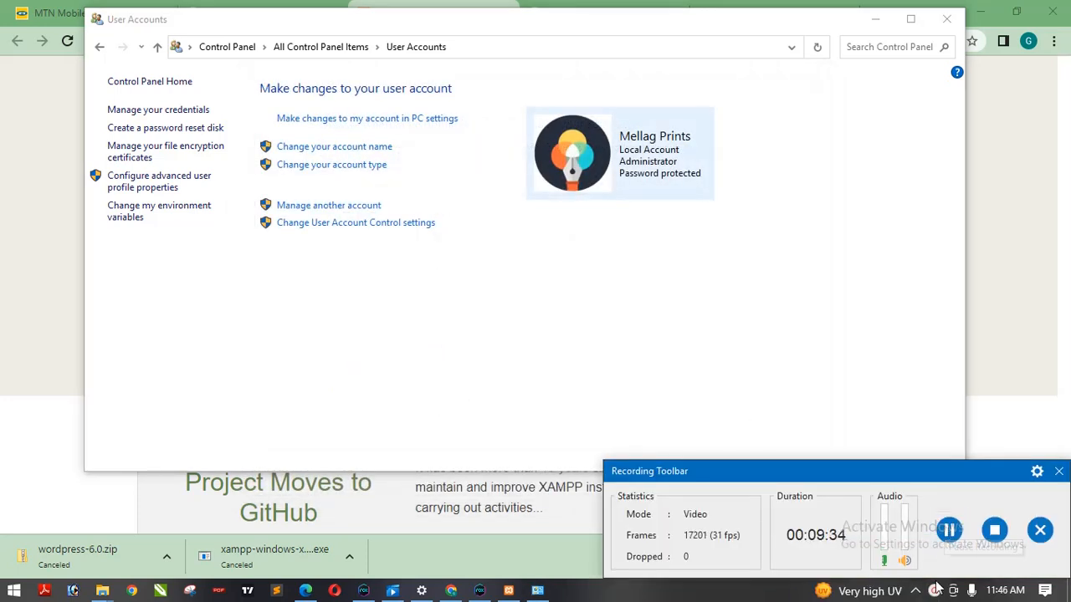
left_click(936, 591)
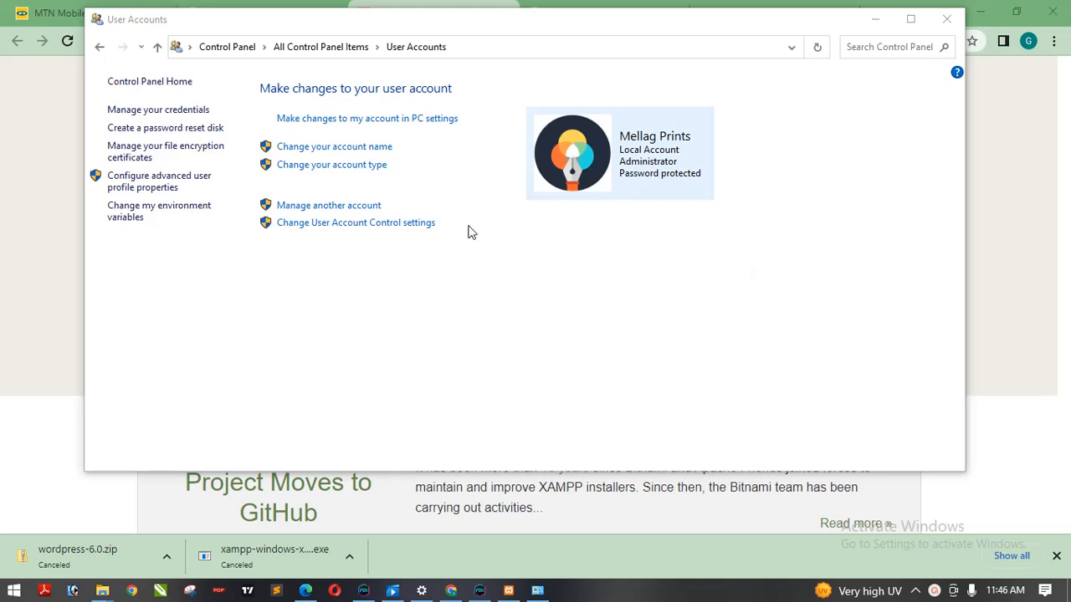
- Reopen the User Account Control settings, leave the slider at Never notify, confirm, and close User Accounts
left_click(431, 223)
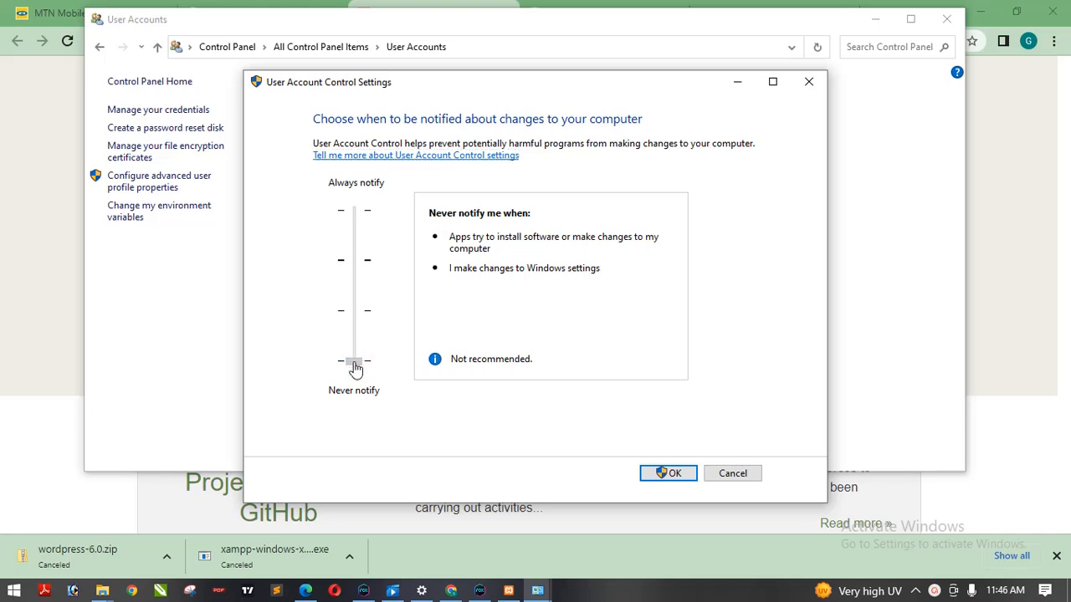
left_click_drag(355, 362, 358, 264)
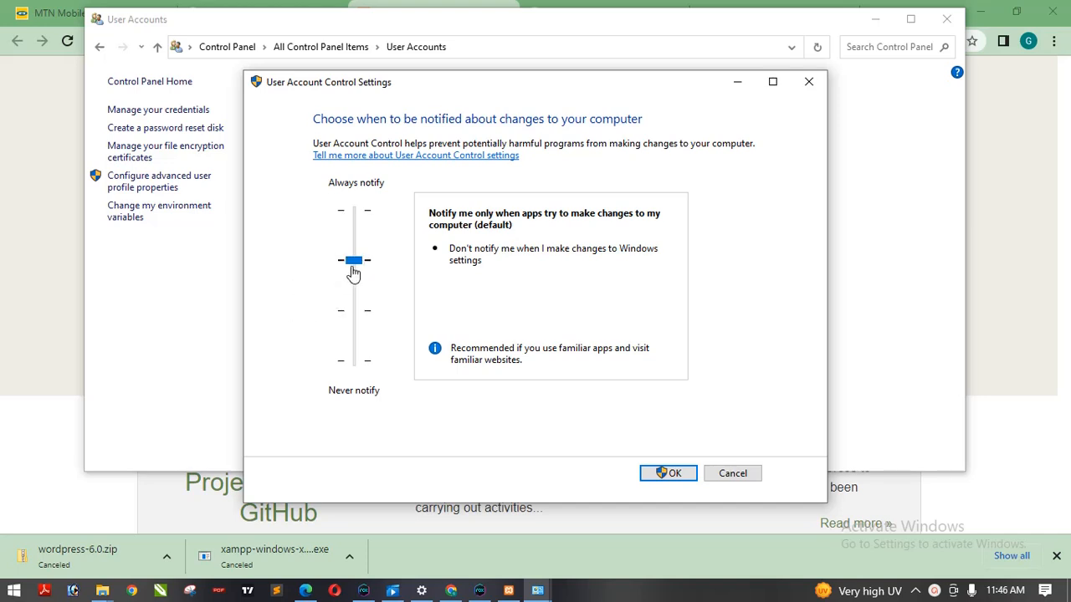
left_click_drag(354, 265, 351, 390)
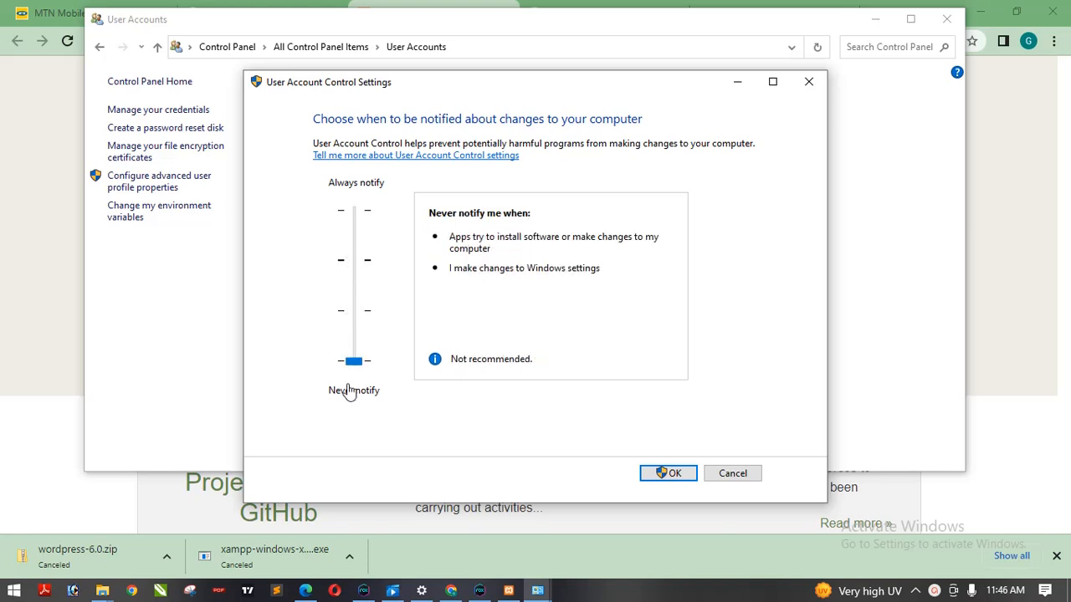
left_click(660, 474)
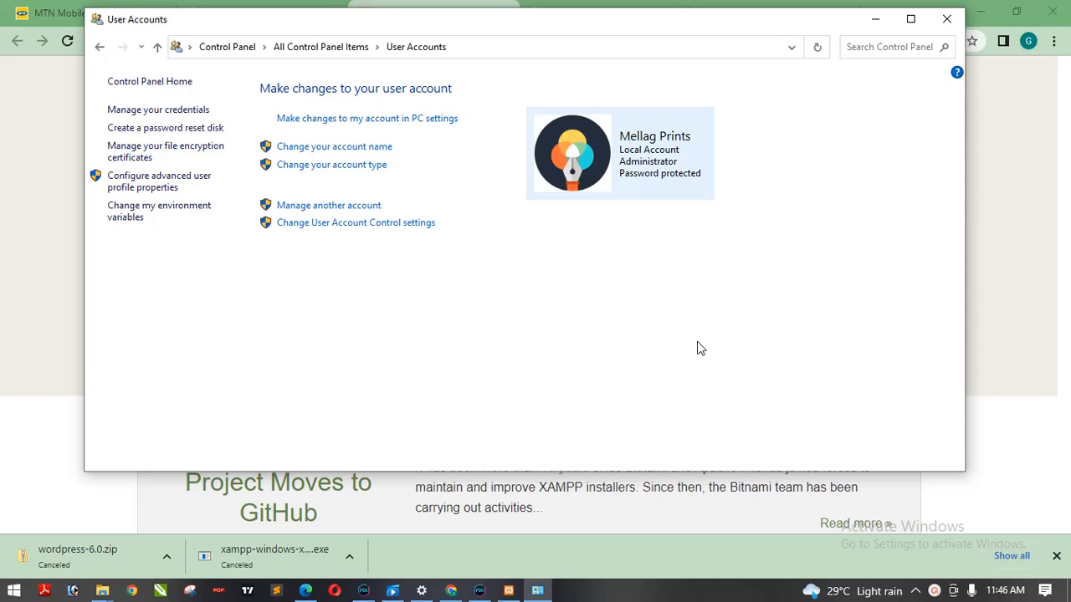
left_click(947, 18)
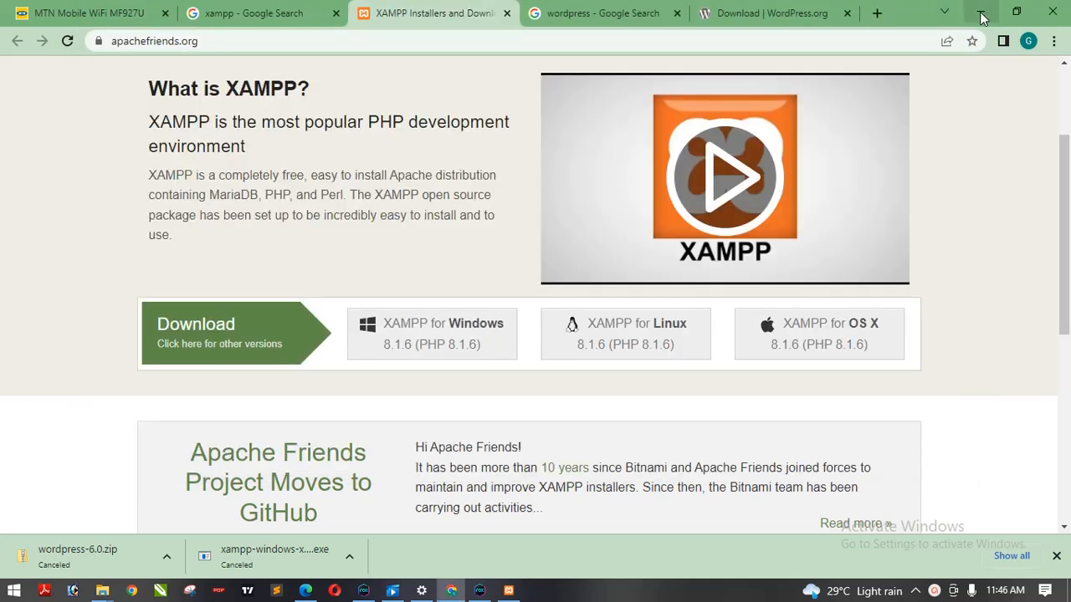
- Dismiss the UAC warning and abort the running XAMPP setup wizard
left_click(982, 17)
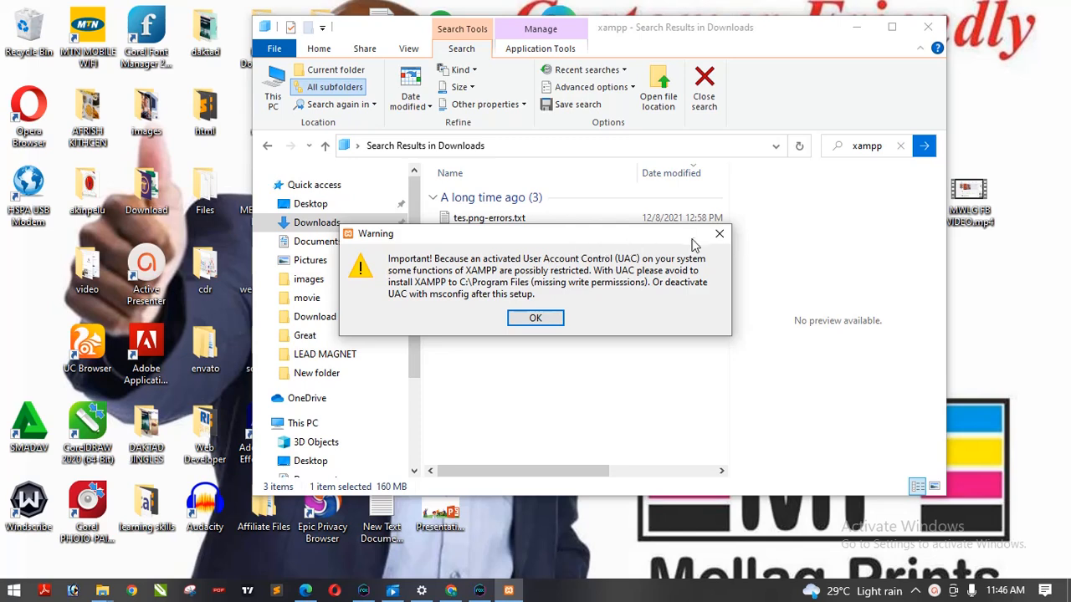
key("Return")
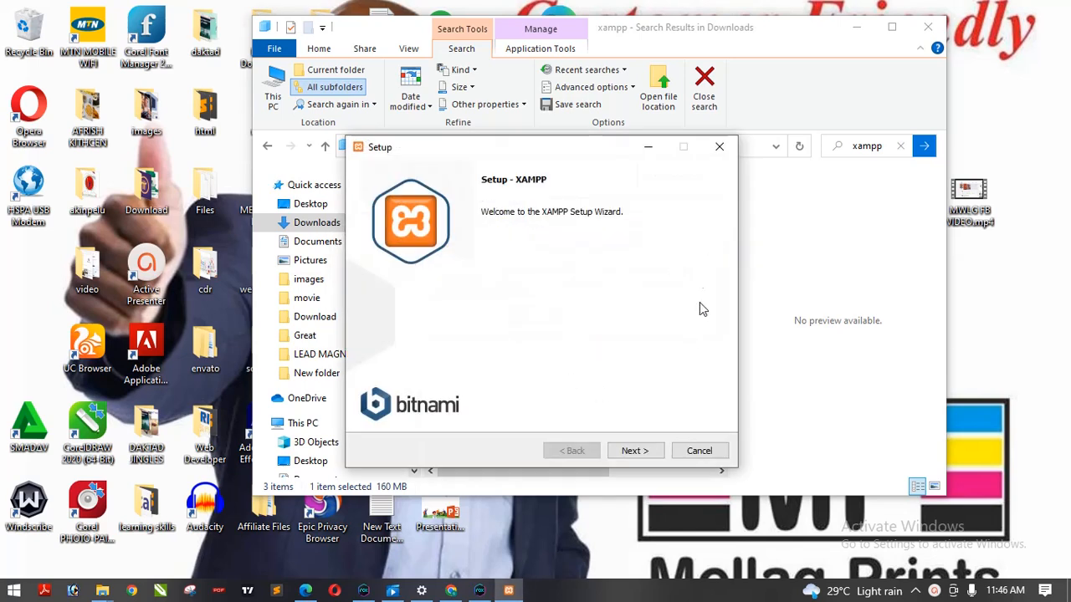
left_click(722, 148)
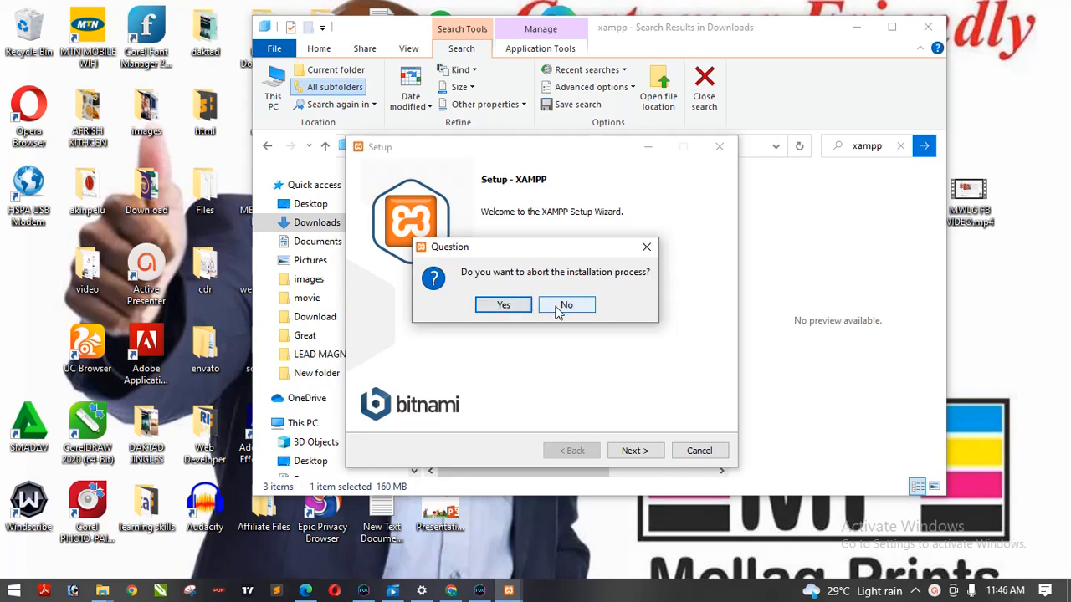
left_click(507, 308)
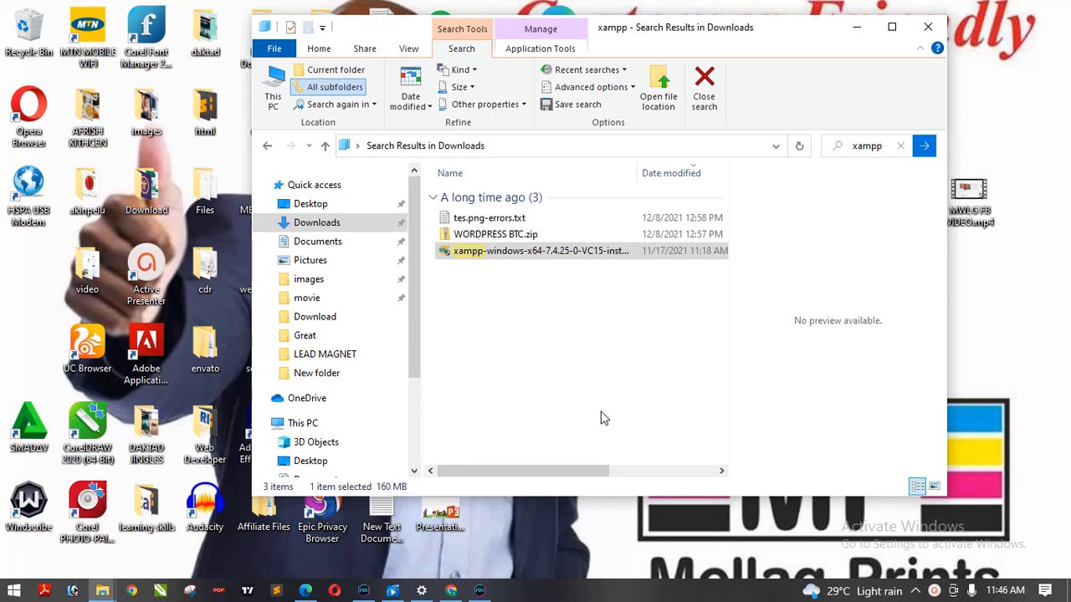
left_click(858, 31)
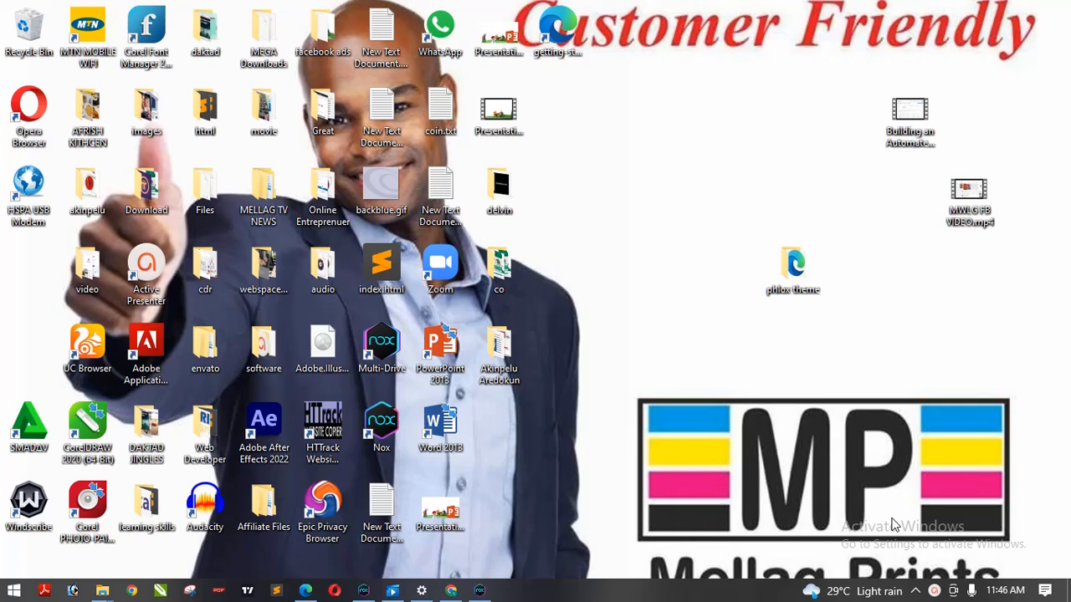
left_click(934, 592)
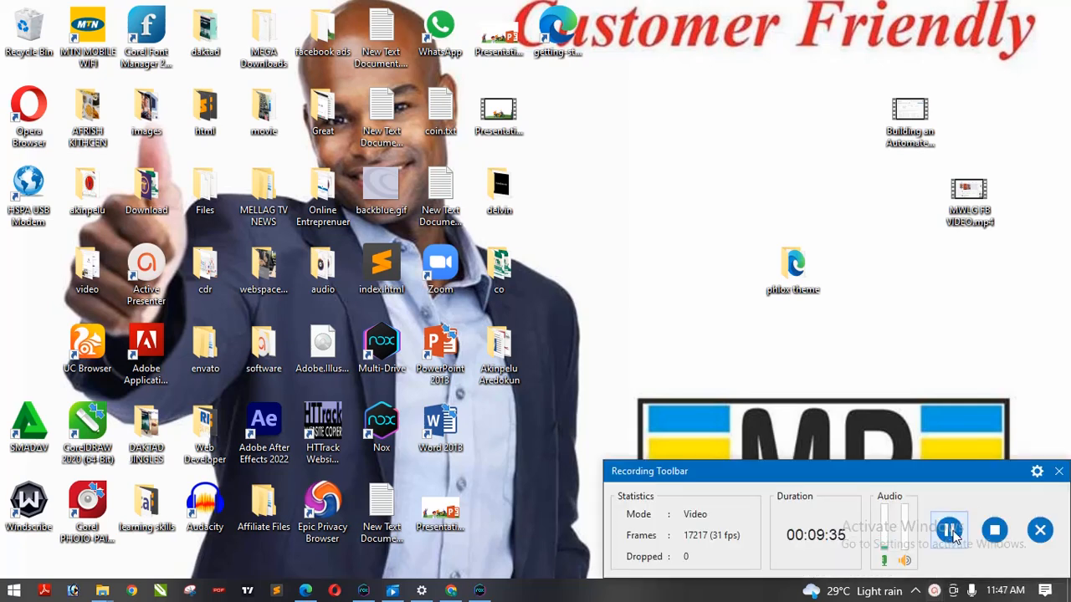
left_click(995, 533)
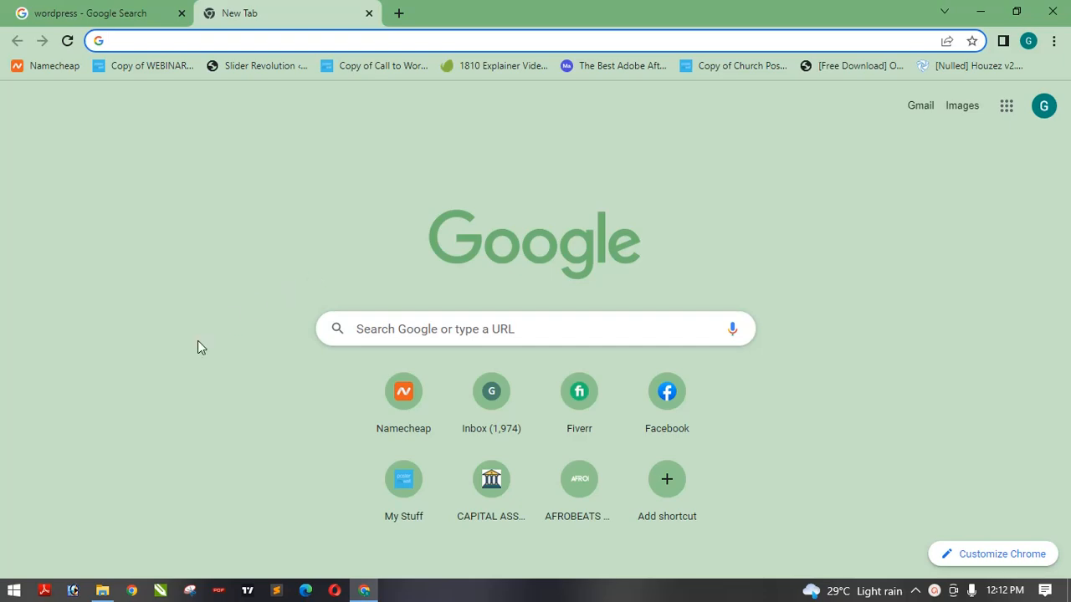
- Return to the Downloads search results and run the xampp-windows-x64-7.4.25-0-VC15 installer again
mouse_move(95, 591)
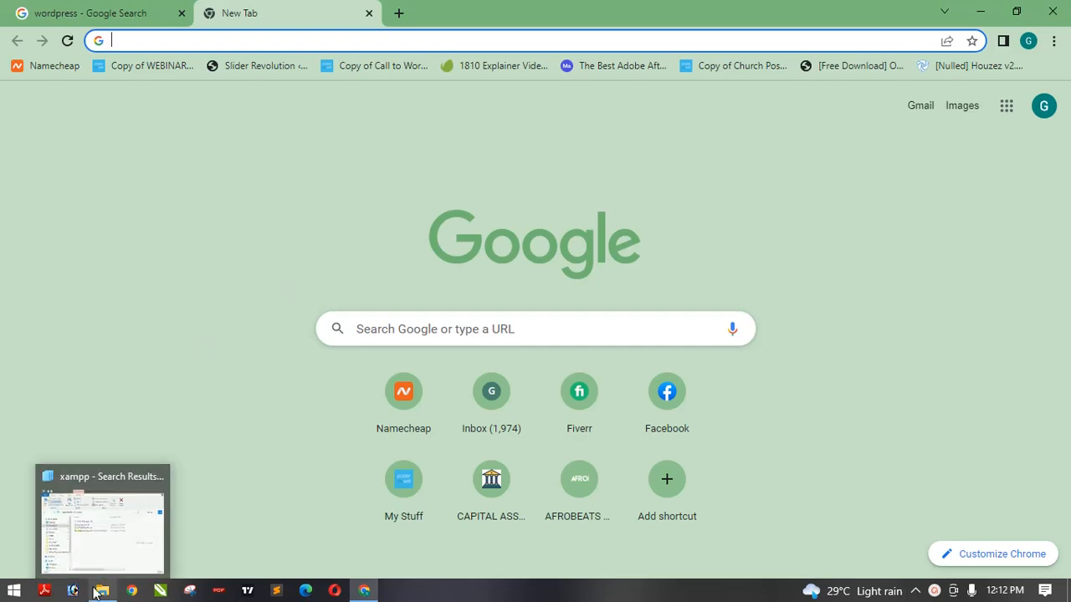
left_click(97, 532)
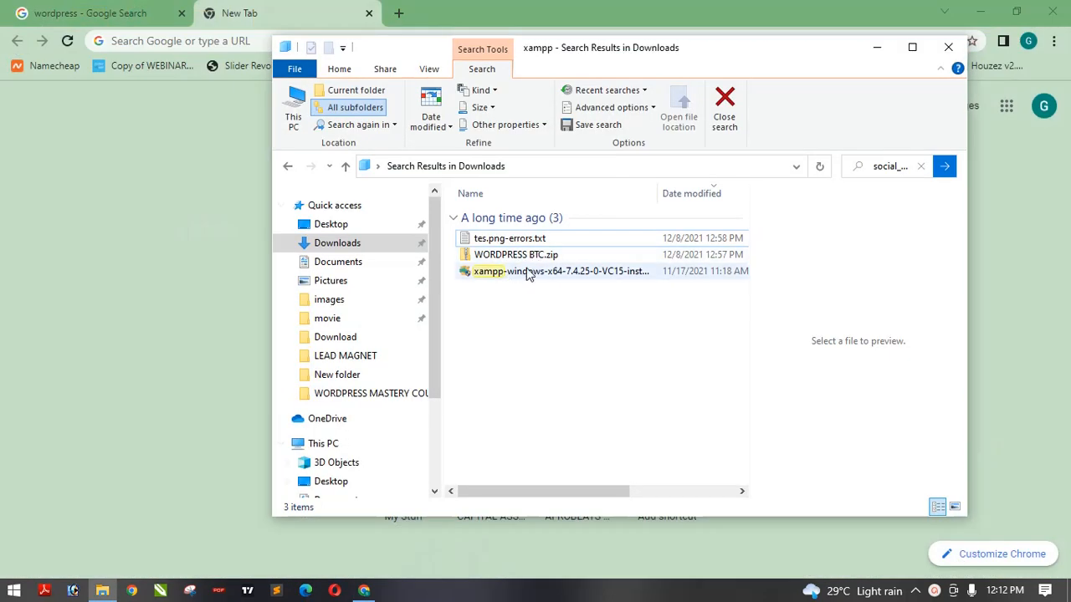
left_click(527, 273)
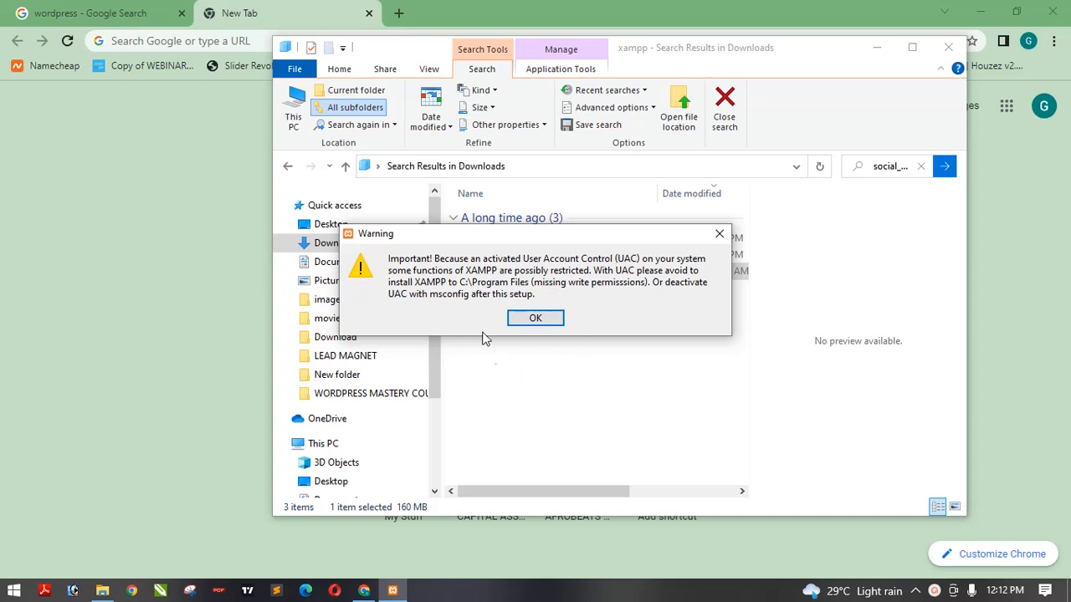
- Dismiss the UAC warning and advance the setup wizard, keeping C:\xampp as the installation folder
left_click(540, 318)
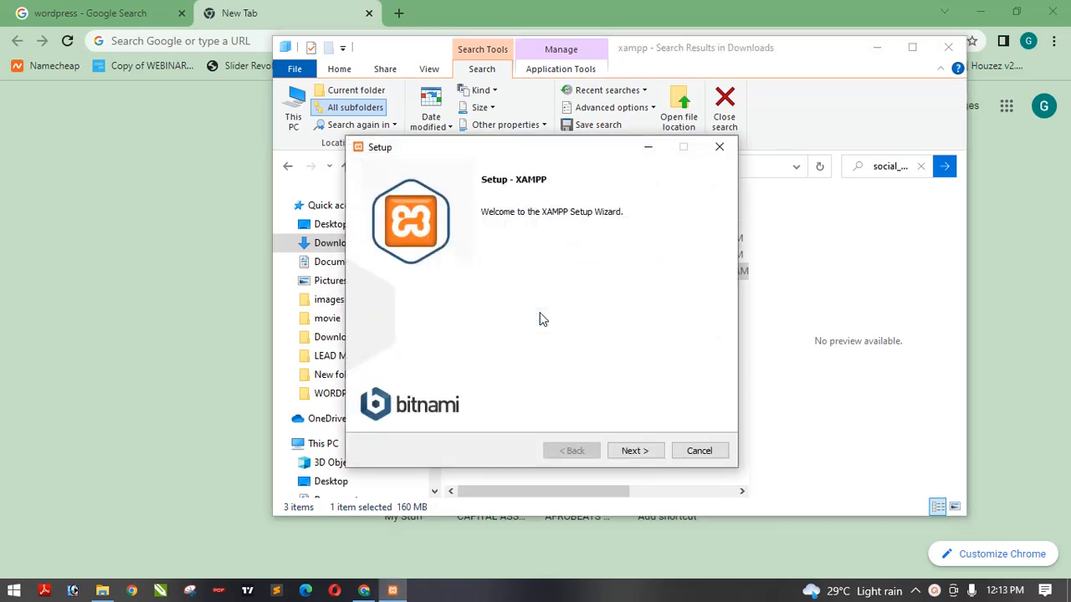
left_click(634, 453)
left_click(633, 452)
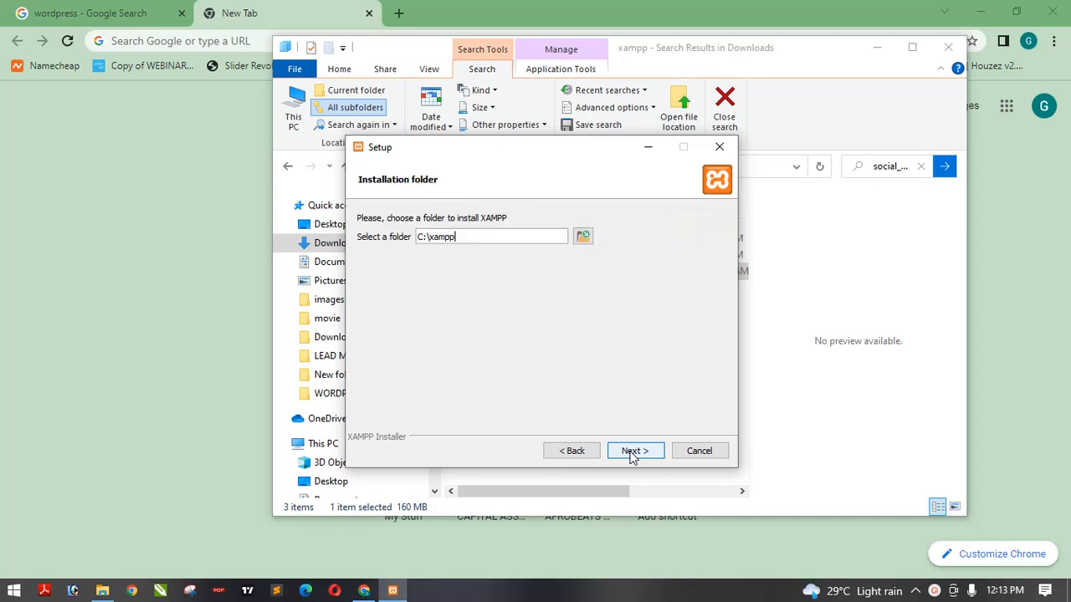
left_click(633, 452)
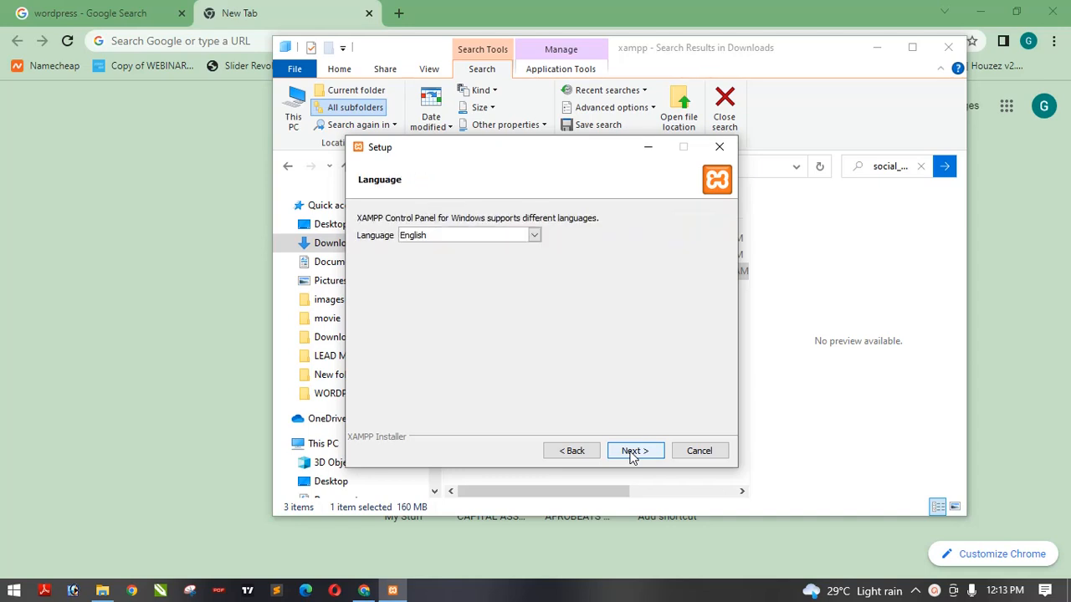
- Keep English as the Control Panel language and advance past the Bitnami for XAMPP page
left_click(638, 451)
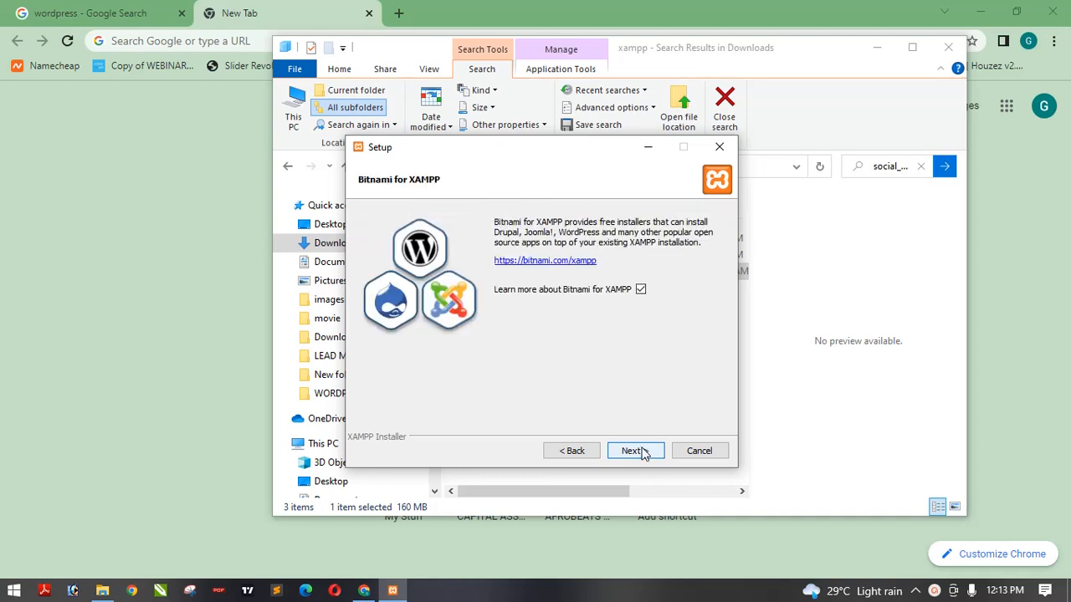
left_click(573, 451)
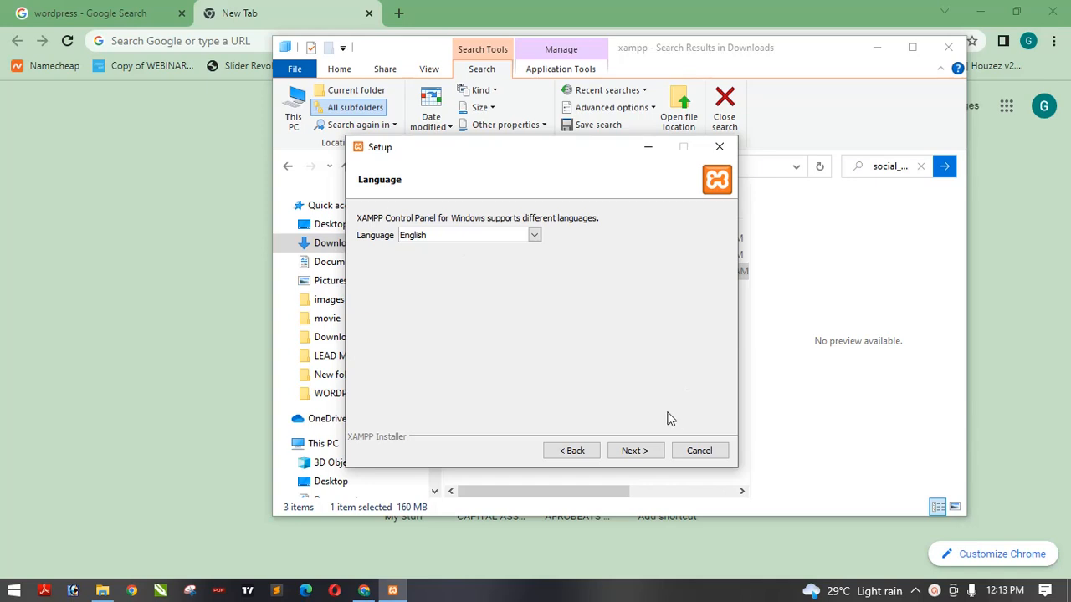
left_click(538, 238)
left_click(539, 238)
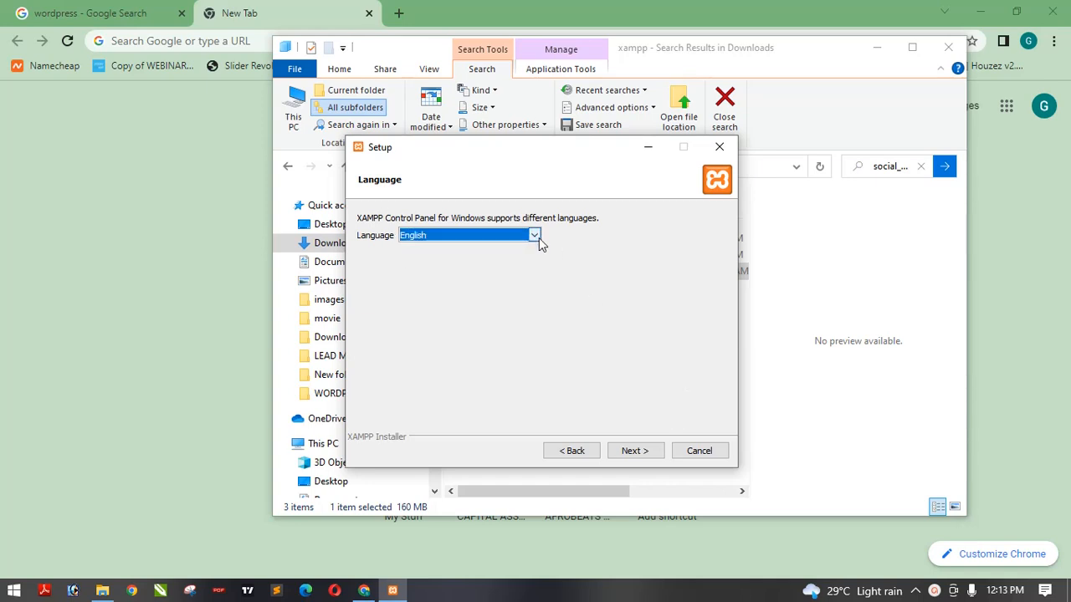
left_click(634, 451)
left_click(634, 451)
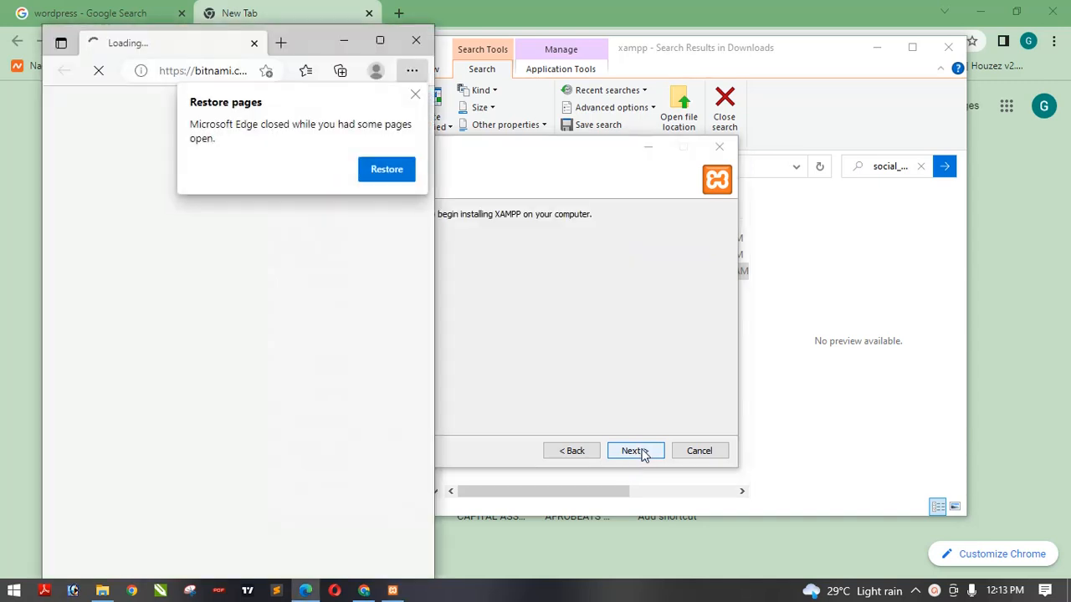
- Start the XAMPP installation and minimize the Bitnami page that opens in Microsoft Edge
left_click(643, 452)
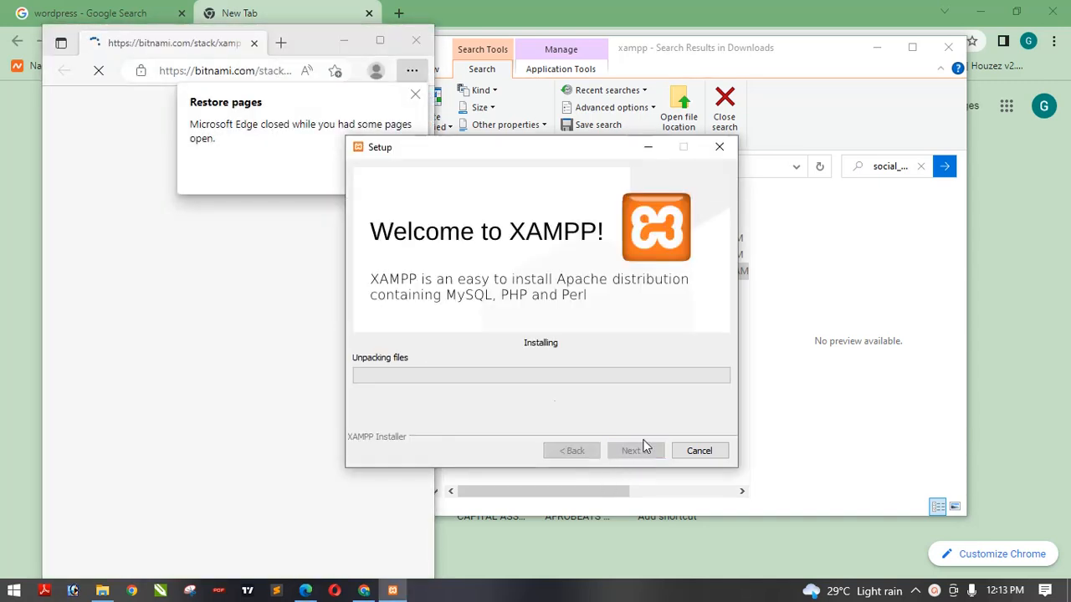
left_click(191, 294)
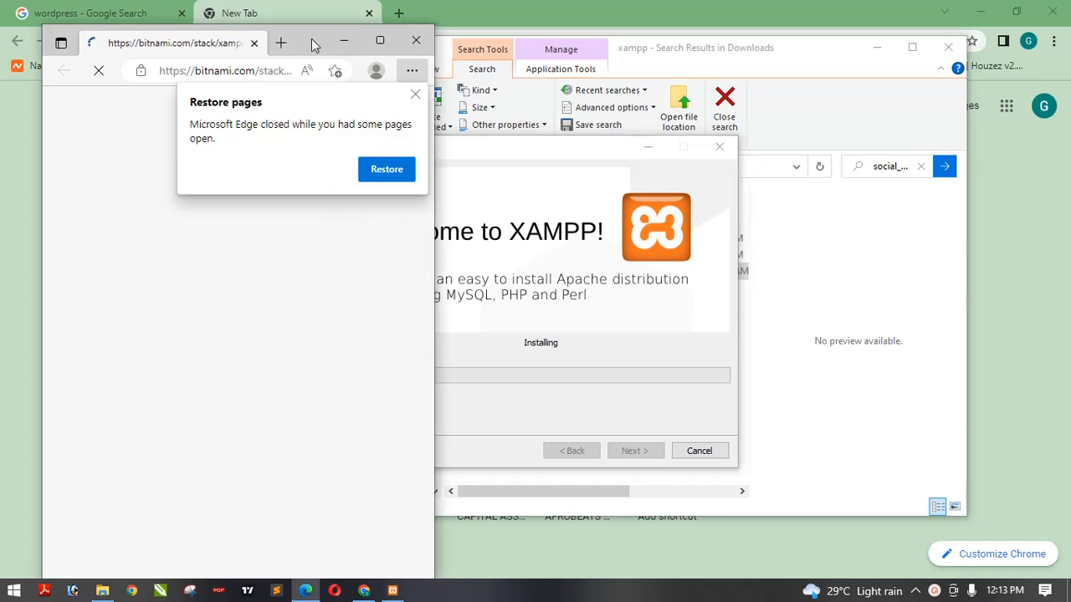
left_click(346, 40)
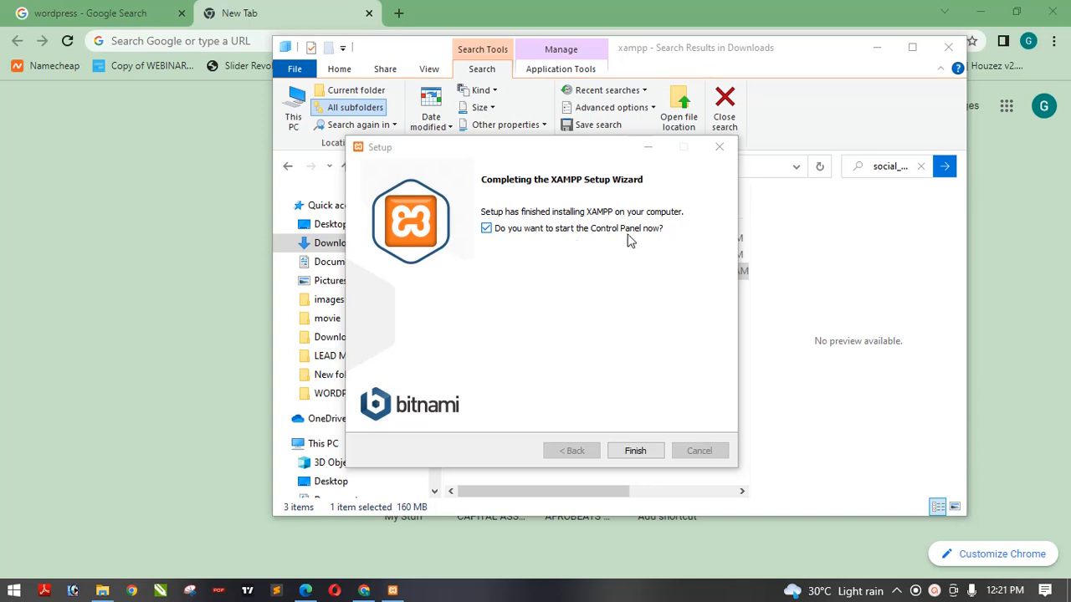
- Finish the XAMPP setup with starting the Control Panel ticked, and close the Smadav alert about xampp-control.exe
left_click(487, 231)
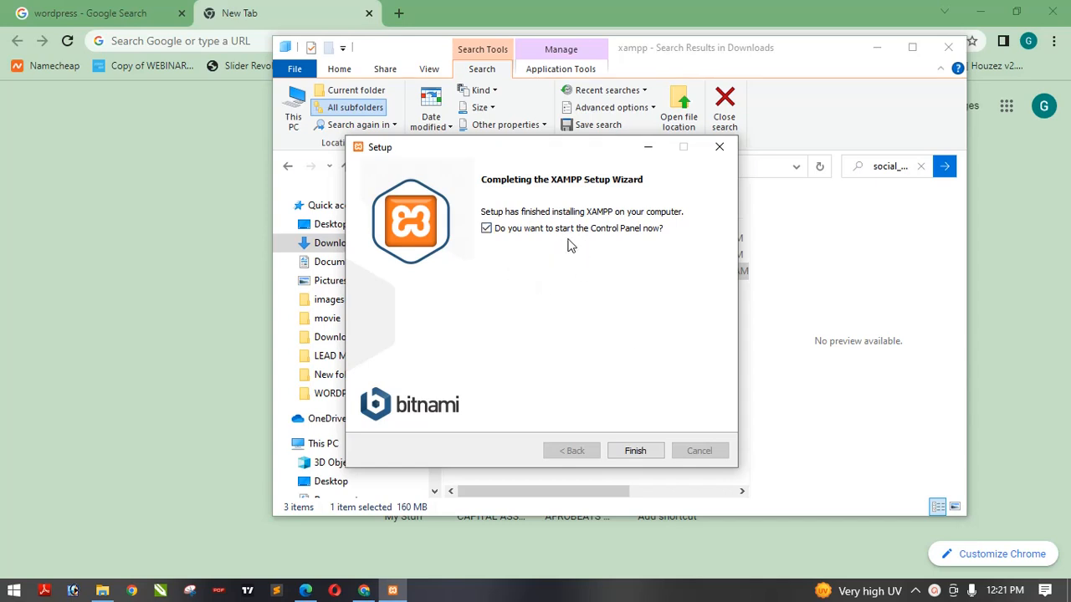
left_click(637, 452)
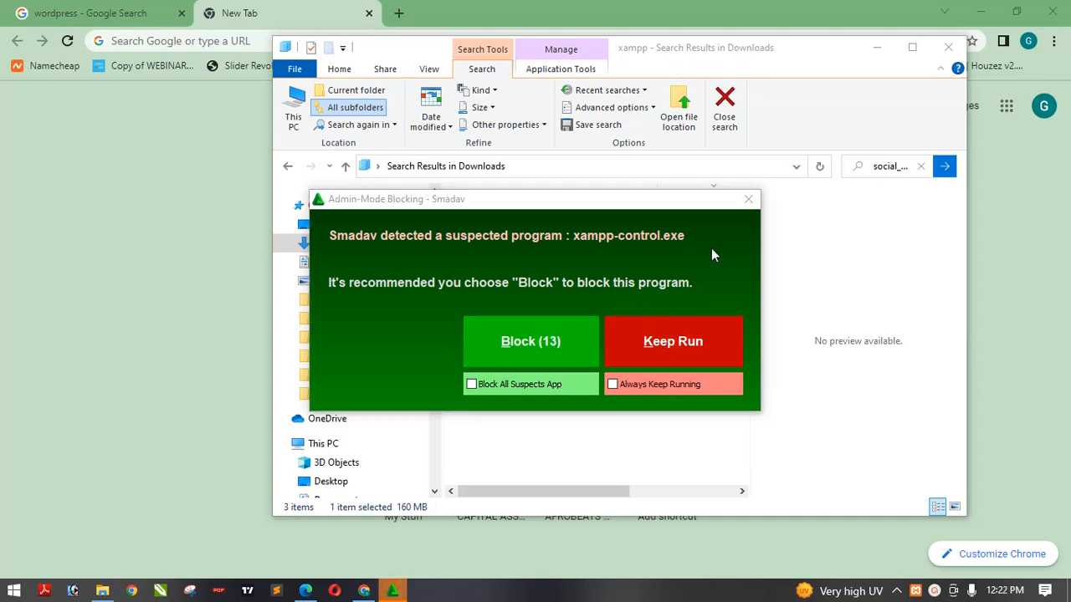
left_click(748, 200)
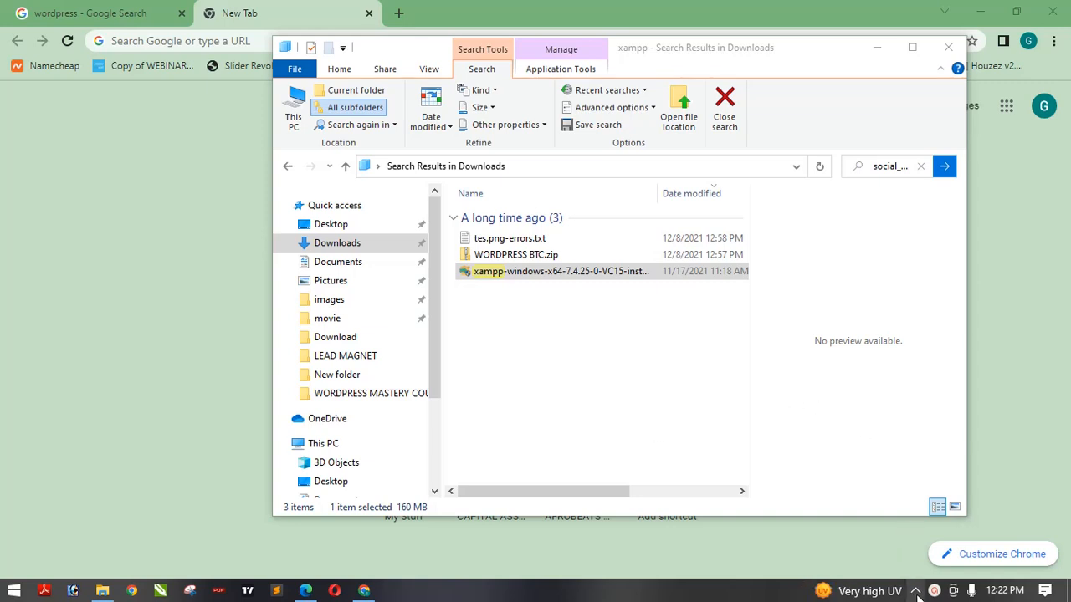
left_click(917, 592)
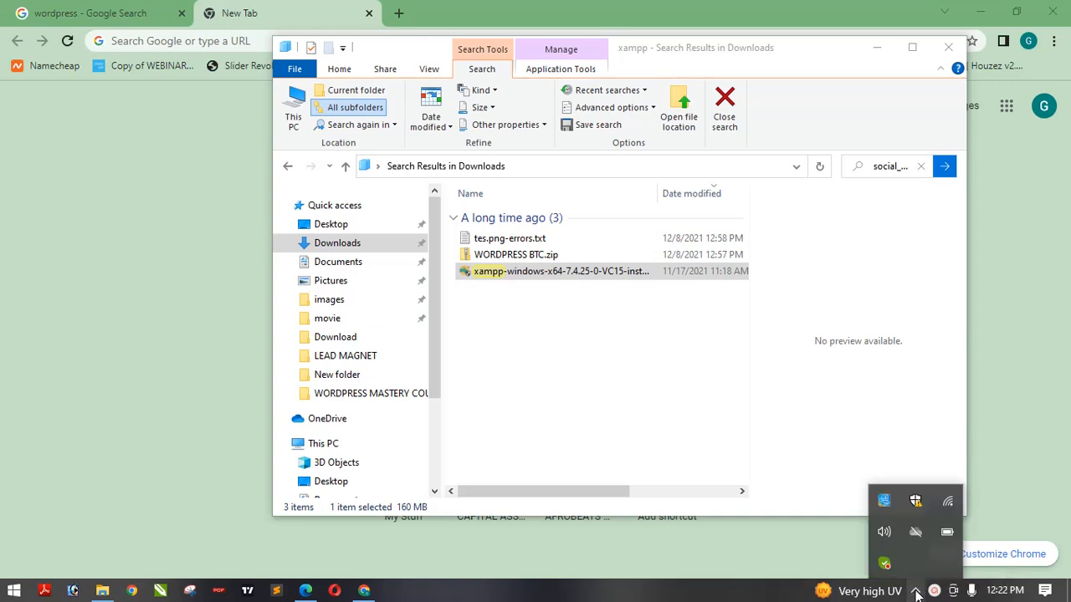
left_click(916, 591)
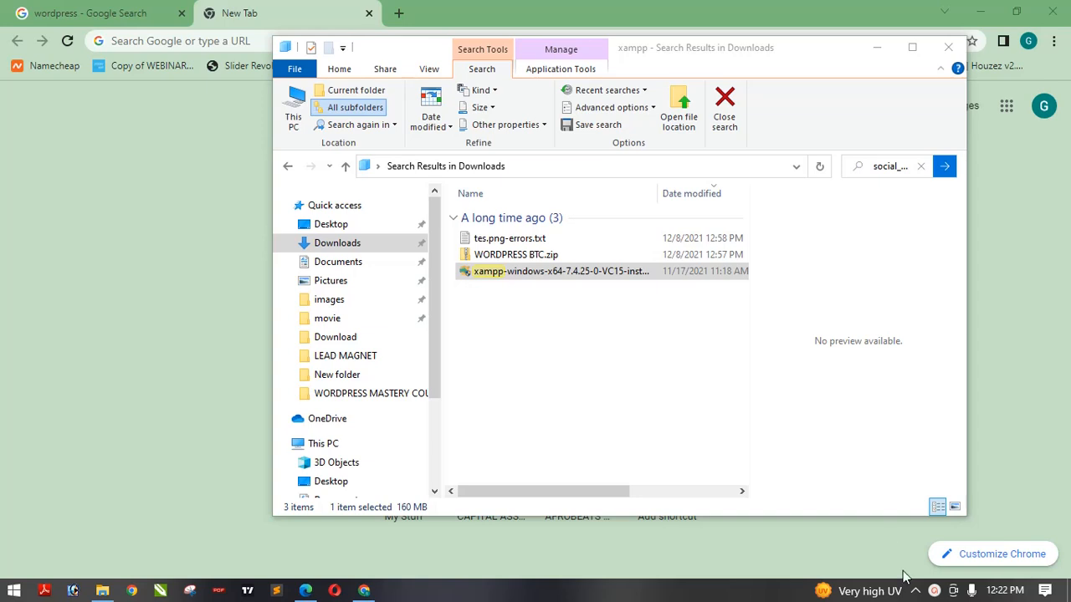
left_click(934, 591)
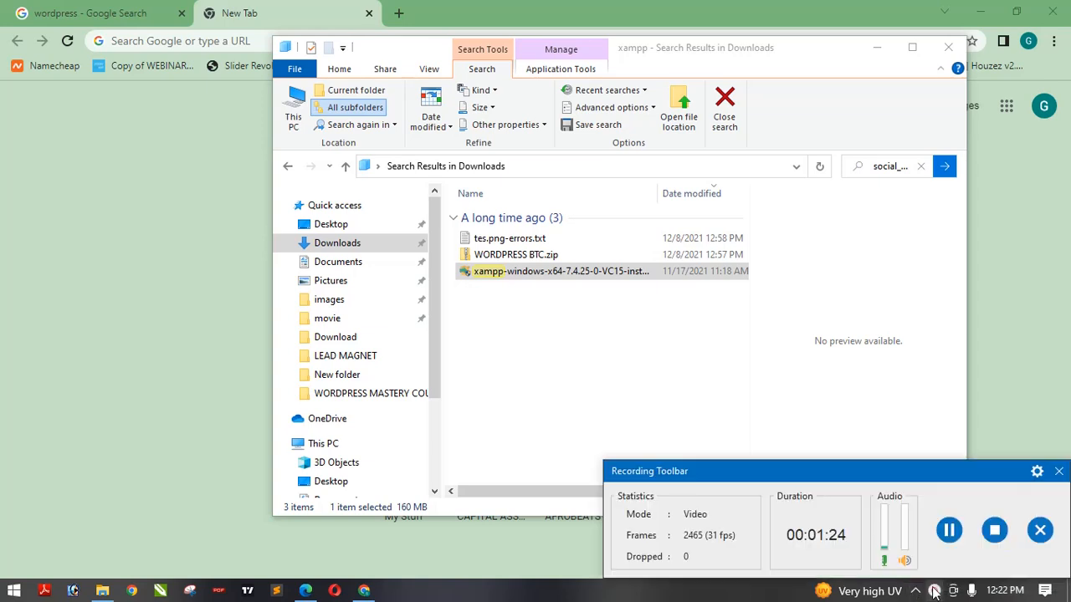
left_click(950, 532)
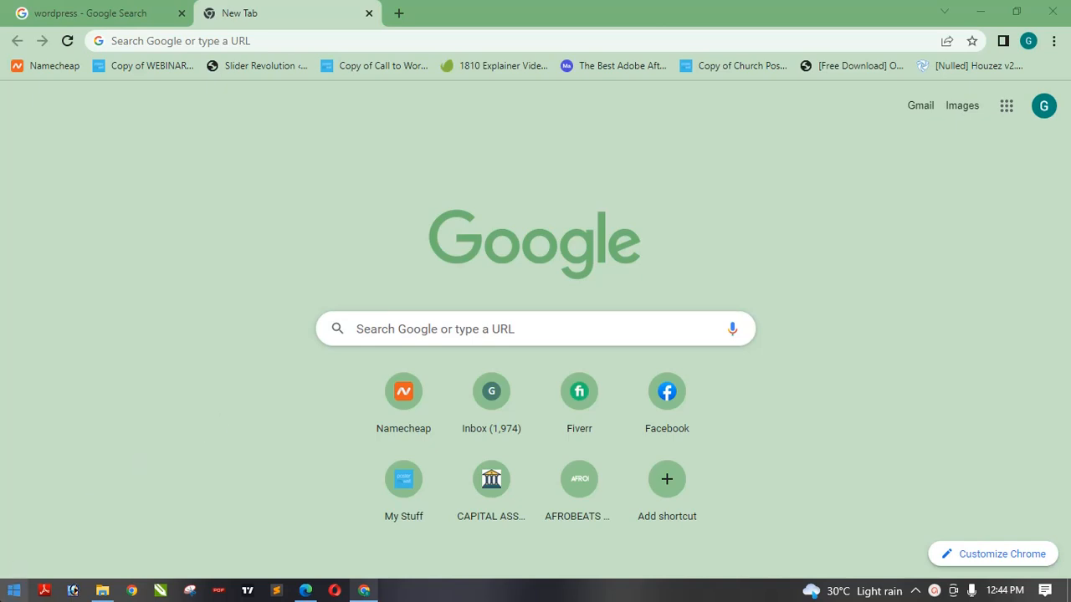
- Browse the Start menu's recently added apps for the XAMPP Control Panel
left_click(14, 592)
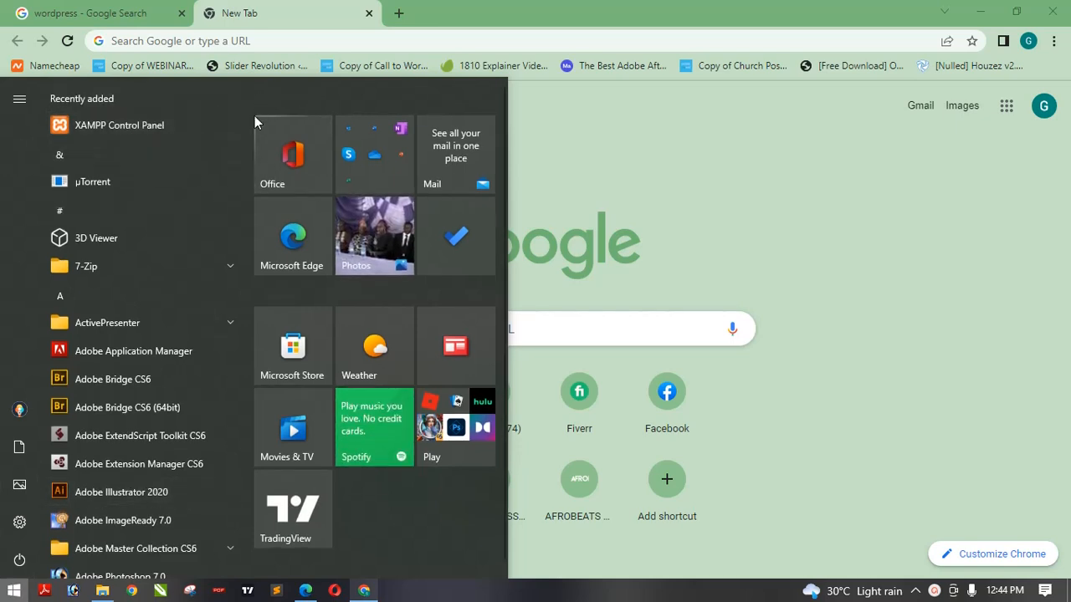
scroll(244, 125, "down", 1)
scroll(241, 134, "down", 3)
scroll(241, 117, "up", 4)
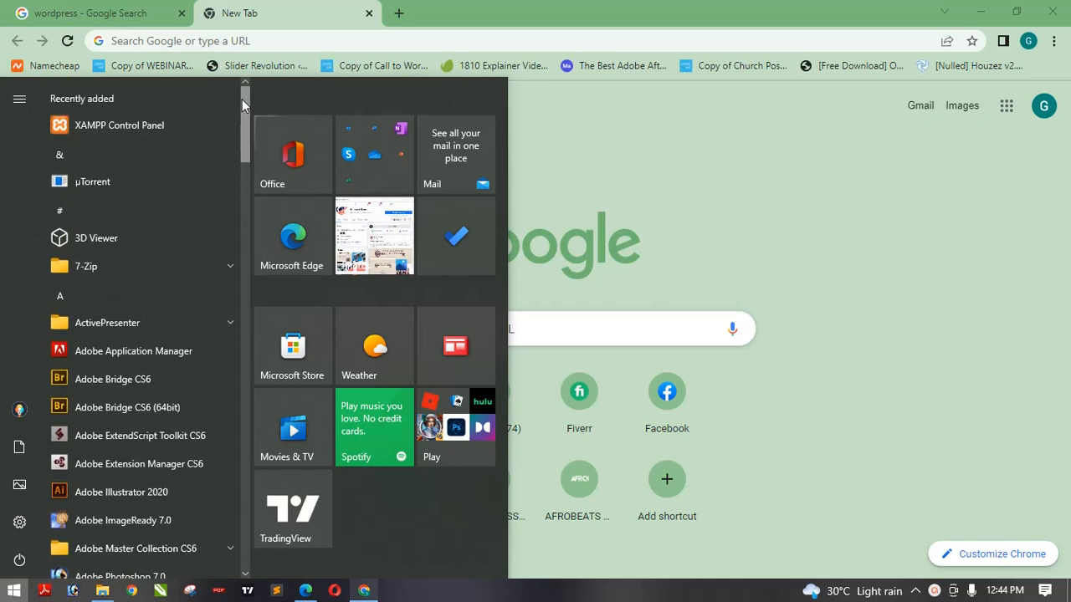
left_click(649, 154)
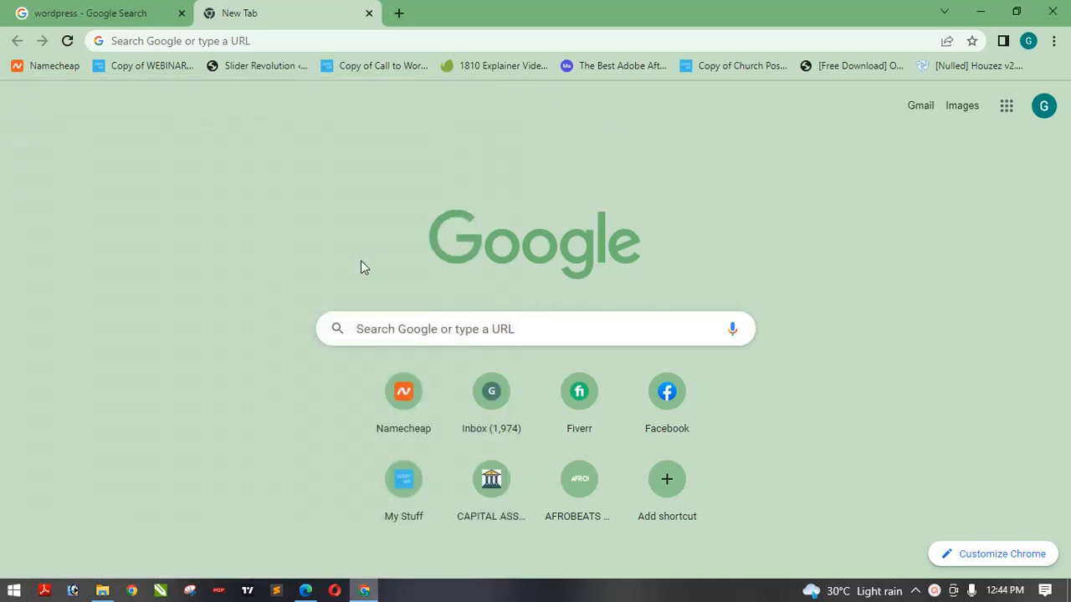
- Launch the XAMPP Control Panel from the XAMPP folder in the Start menu and close the Smadav alert
left_click(13, 590)
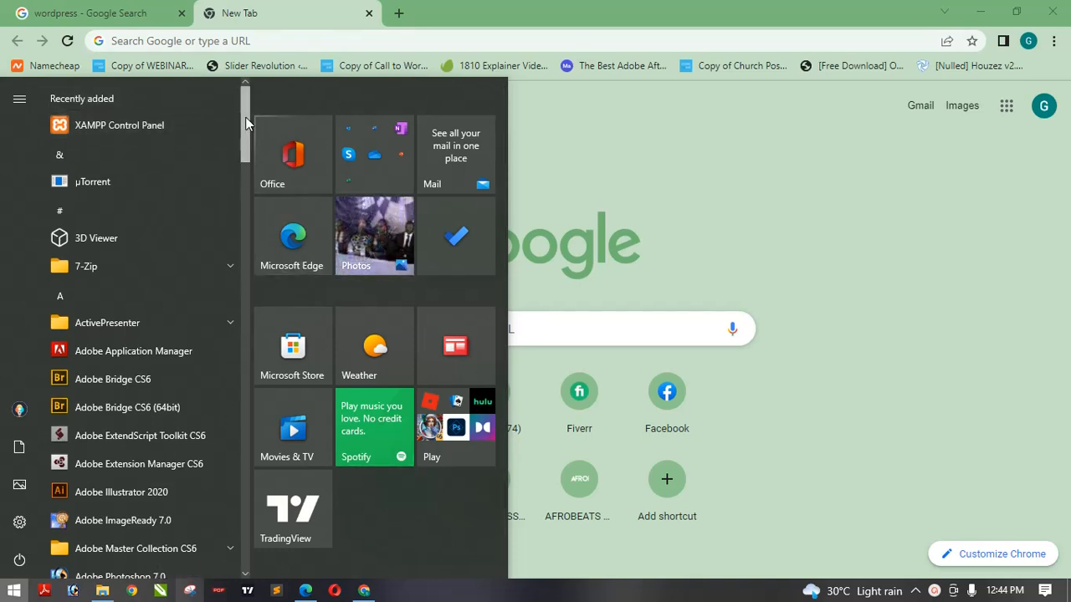
left_click_drag(245, 118, 237, 540)
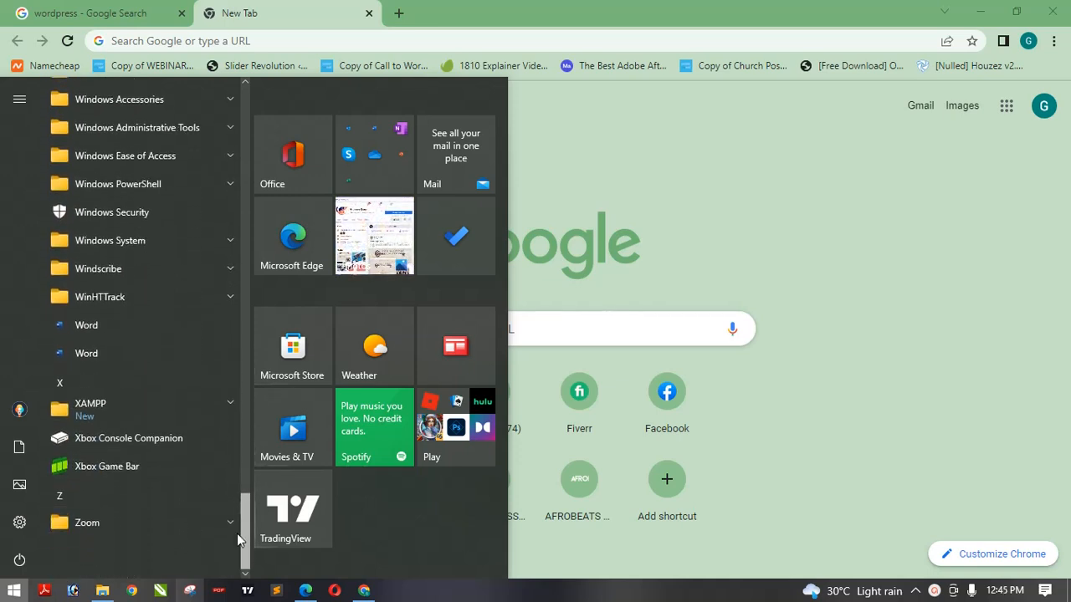
left_click(128, 402)
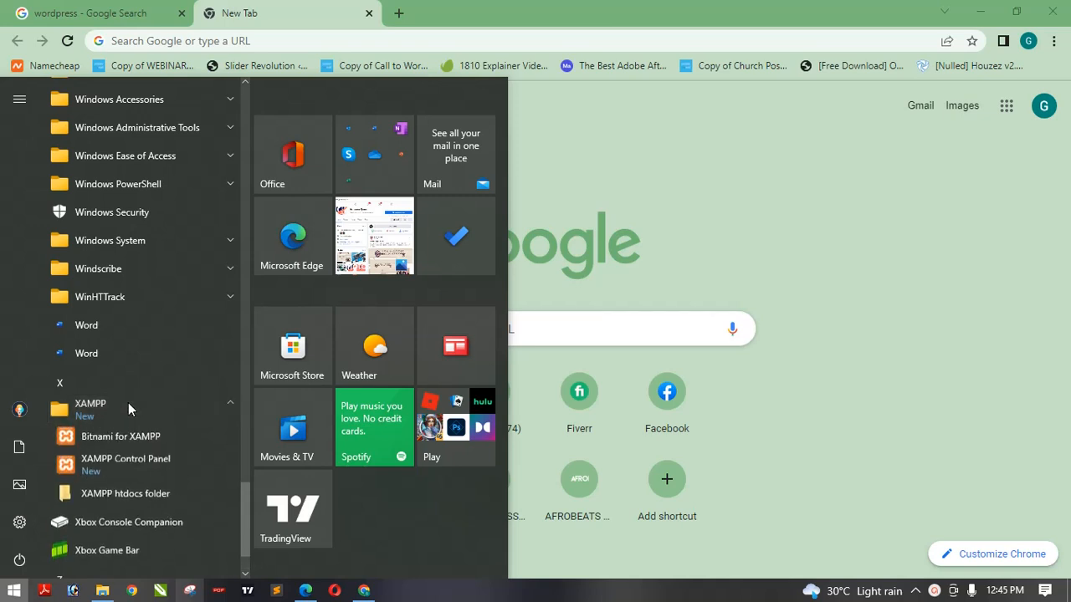
left_click(145, 467)
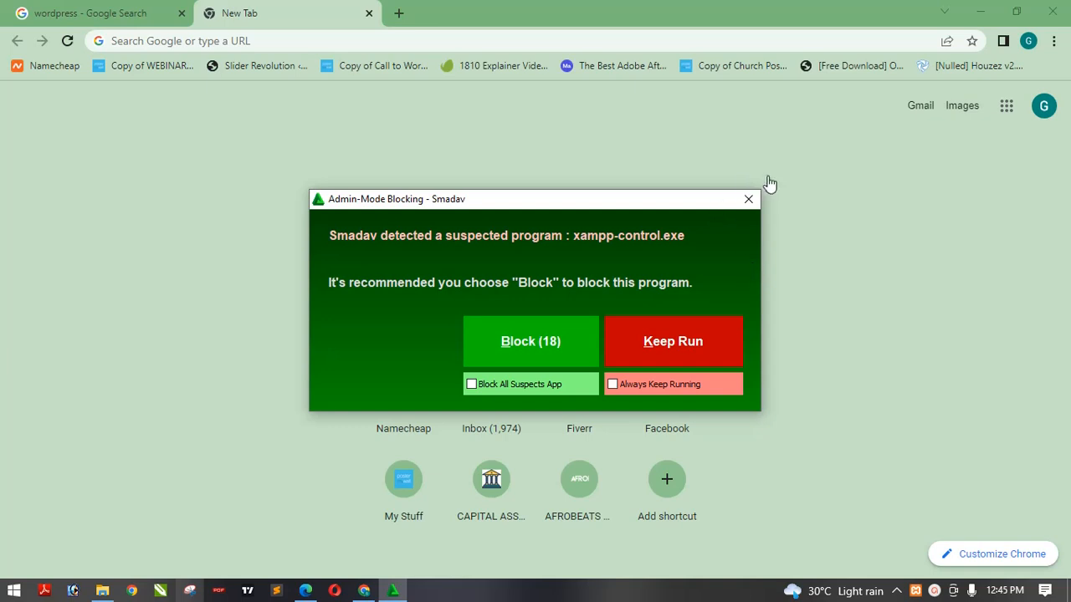
left_click(749, 200)
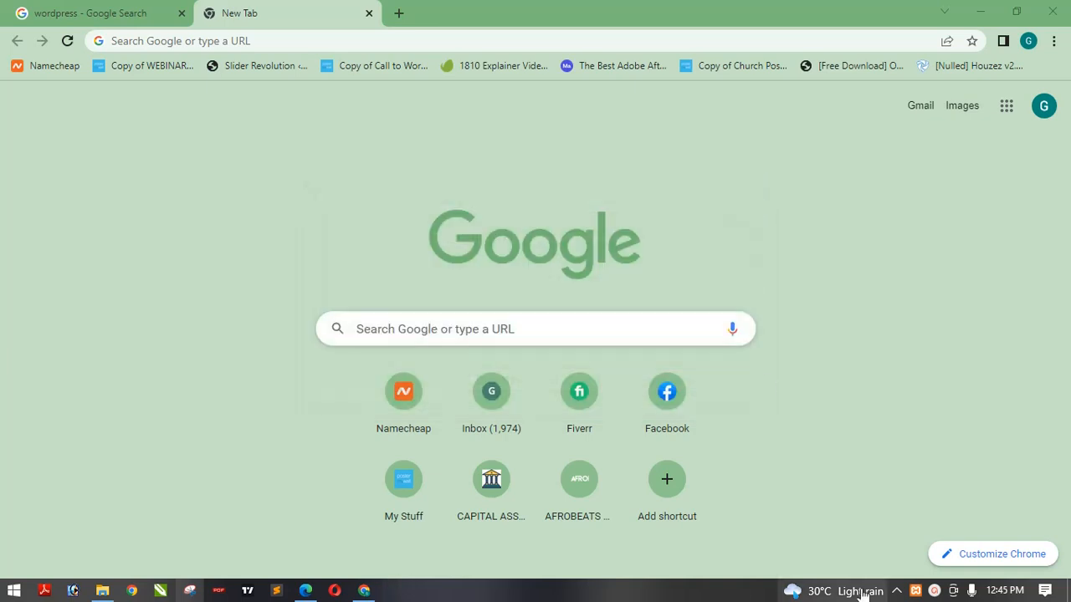
left_click(915, 591)
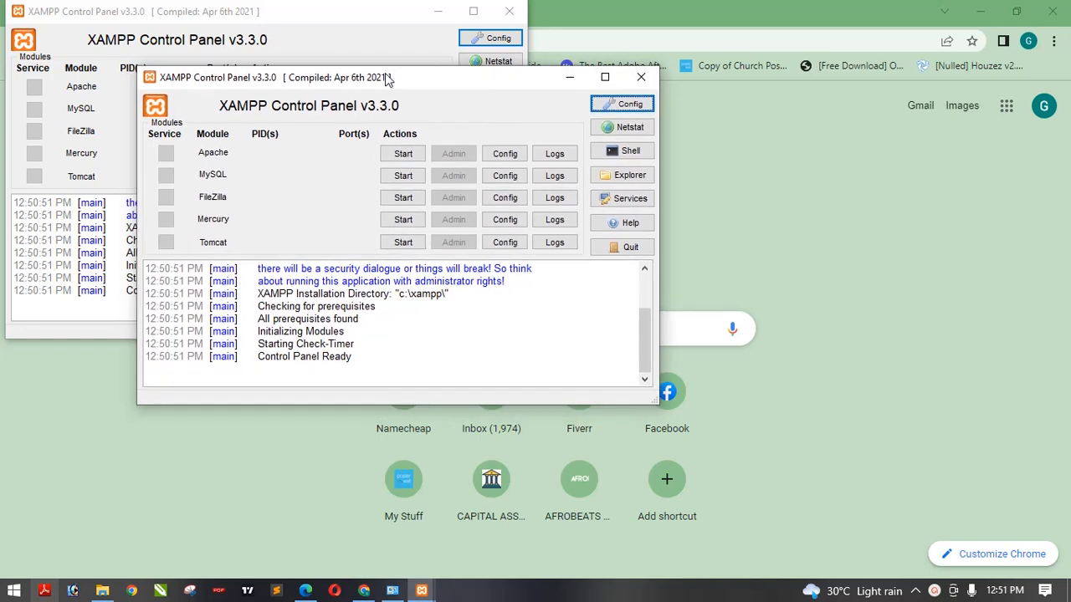
- Close the duplicate XAMPP Control Panel window and move the remaining one to the middle of the screen
left_click(641, 77)
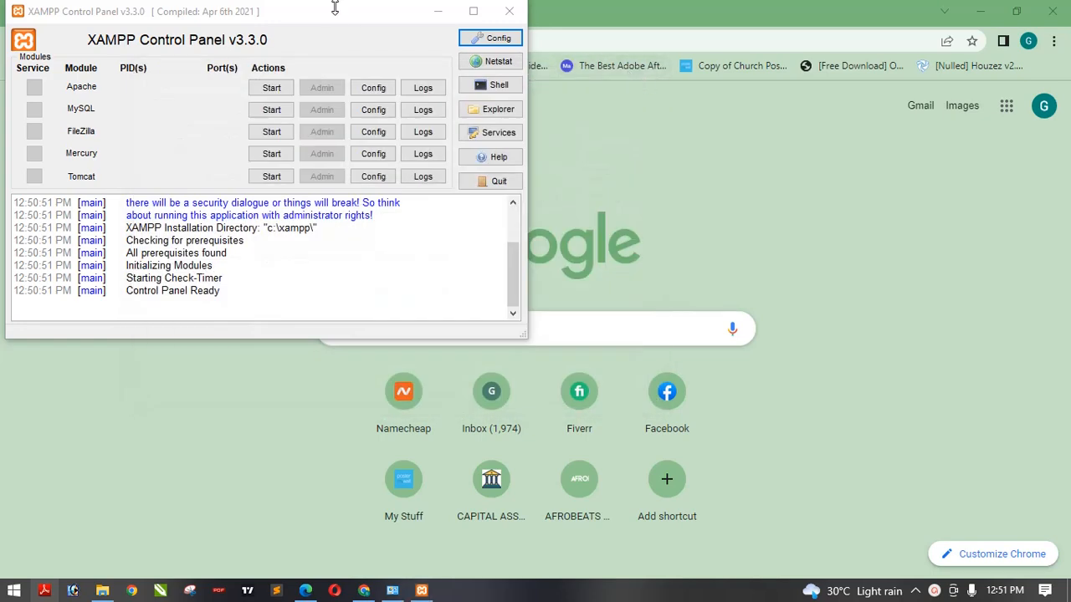
left_click_drag(339, 13, 565, 123)
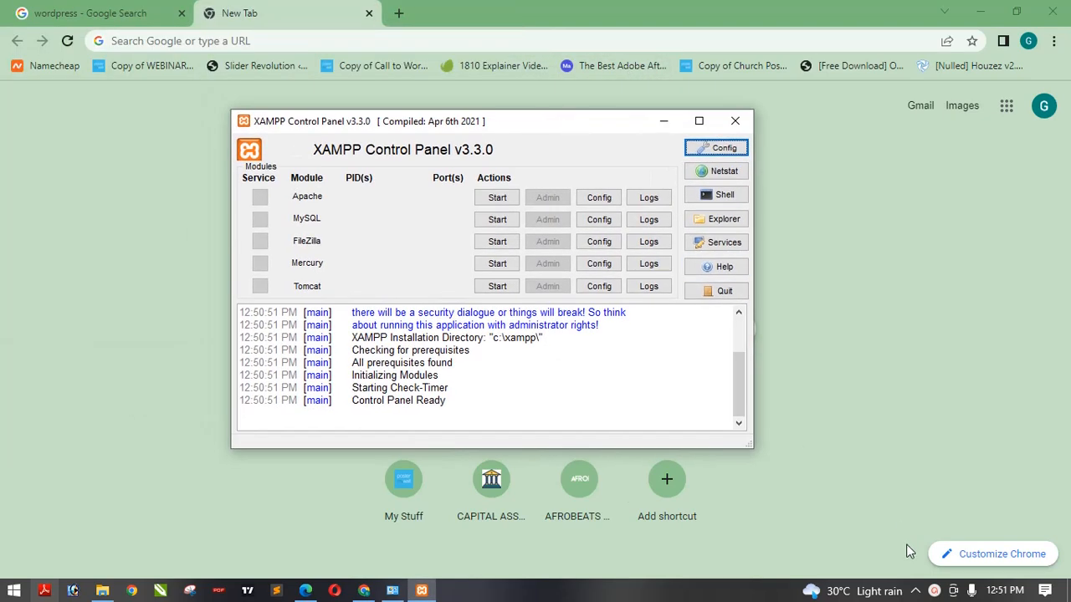
left_click(915, 591)
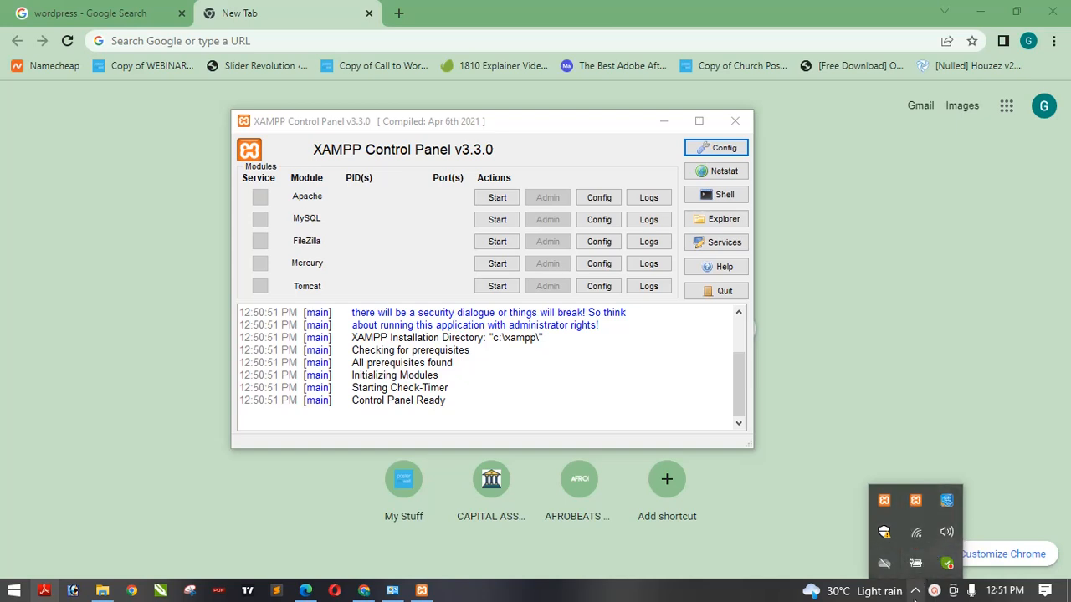
left_click(915, 591)
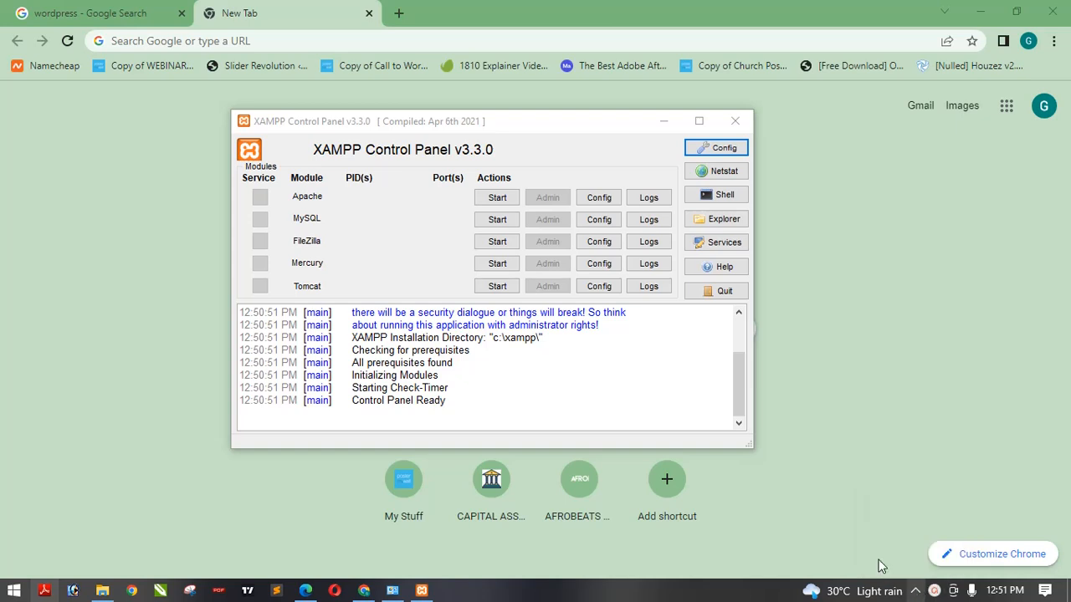
left_click_drag(533, 126, 547, 74)
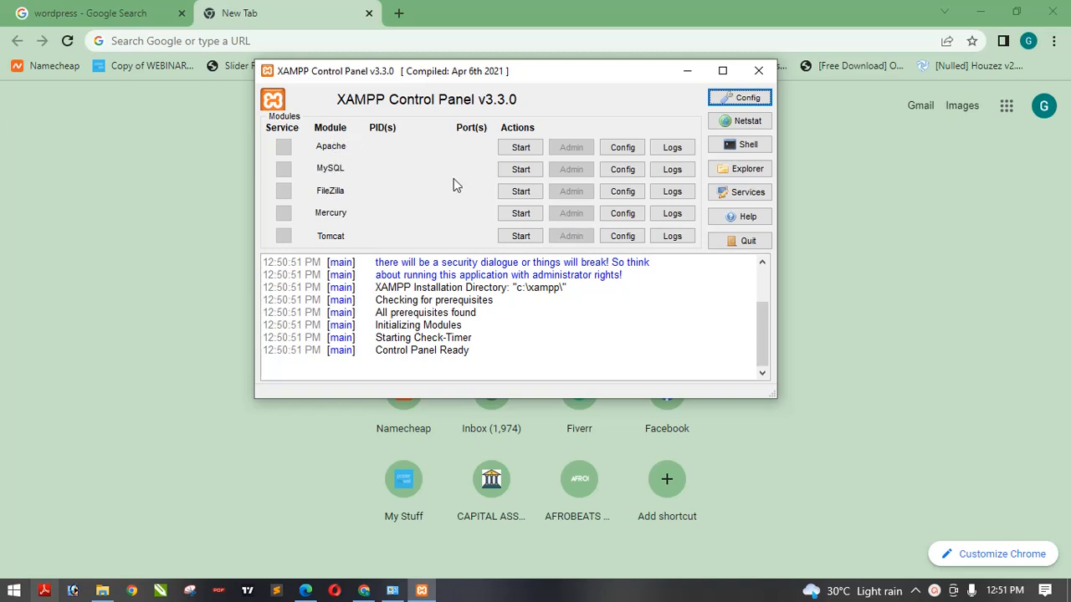
- Start the Apache and MySQL modules, then minimize the XAMPP Control Panel
left_click(520, 147)
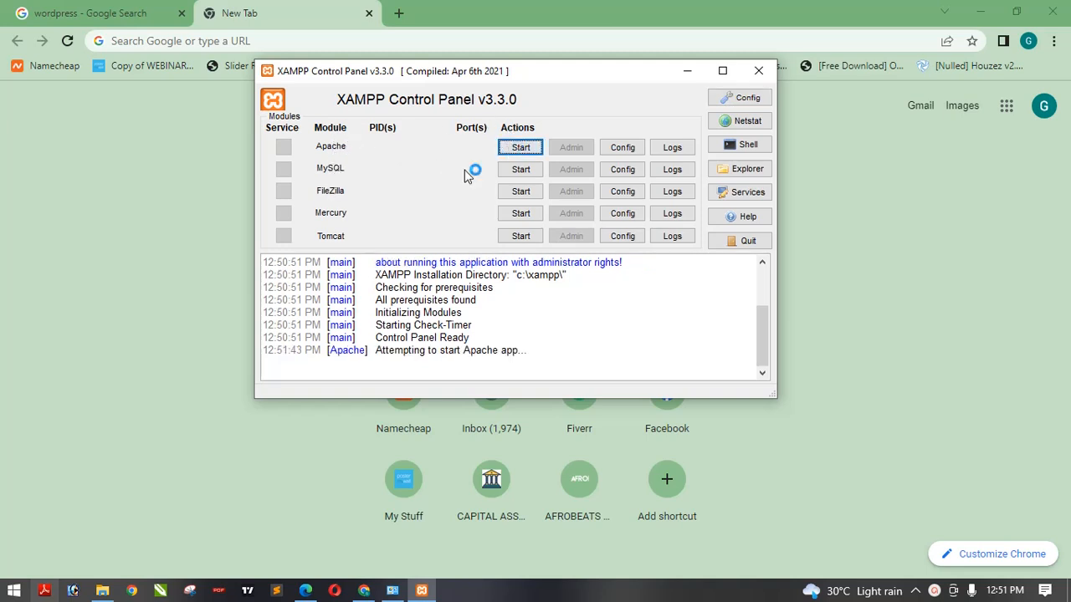
left_click(520, 170)
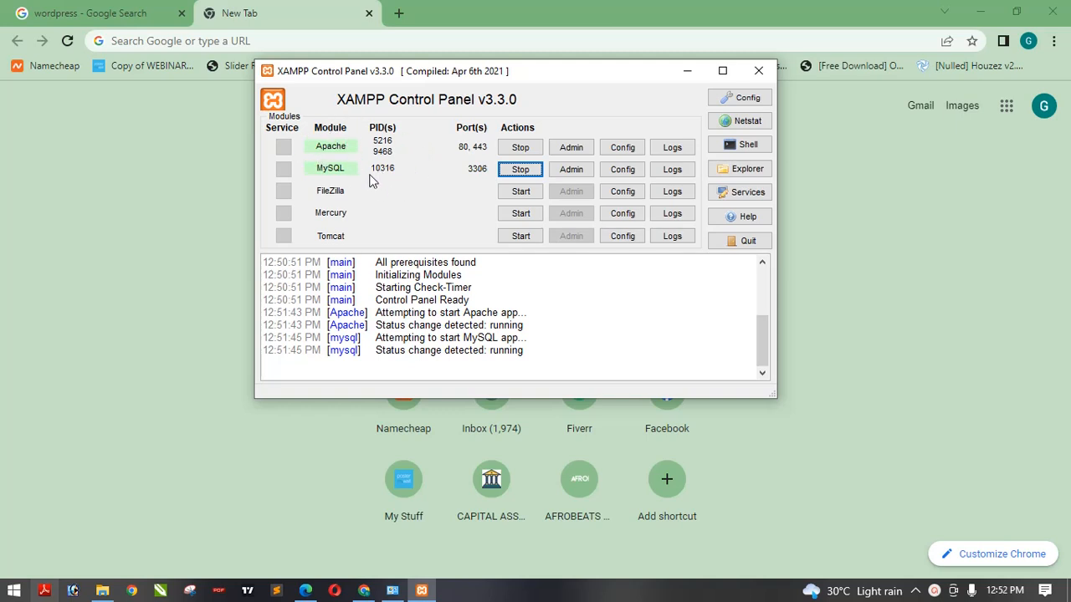
left_click(686, 72)
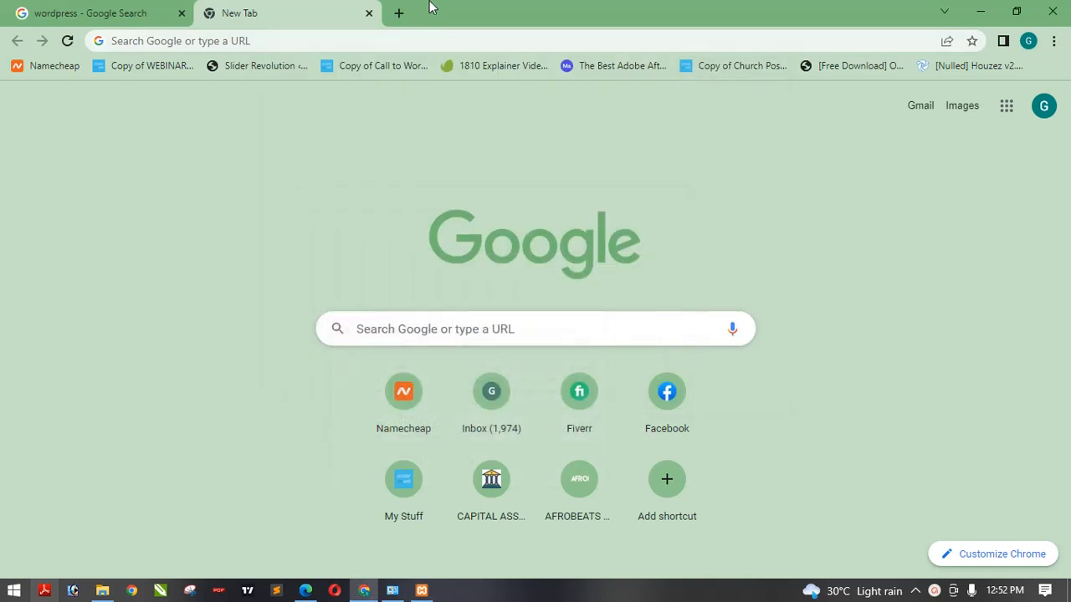
- Search Google for wordpress and open the WordPress.org result
left_click(302, 41)
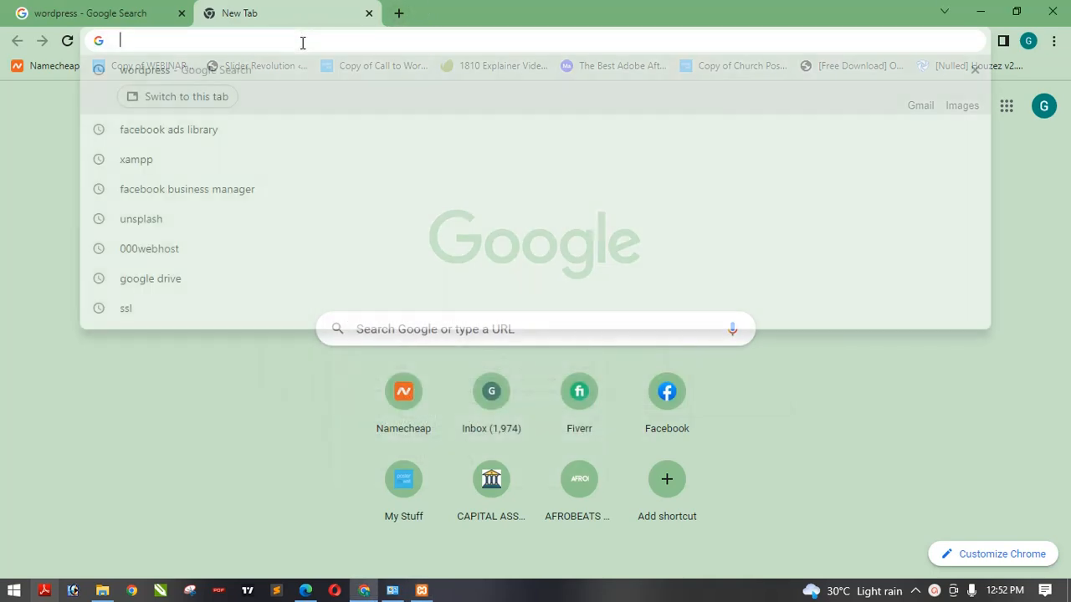
type("wo")
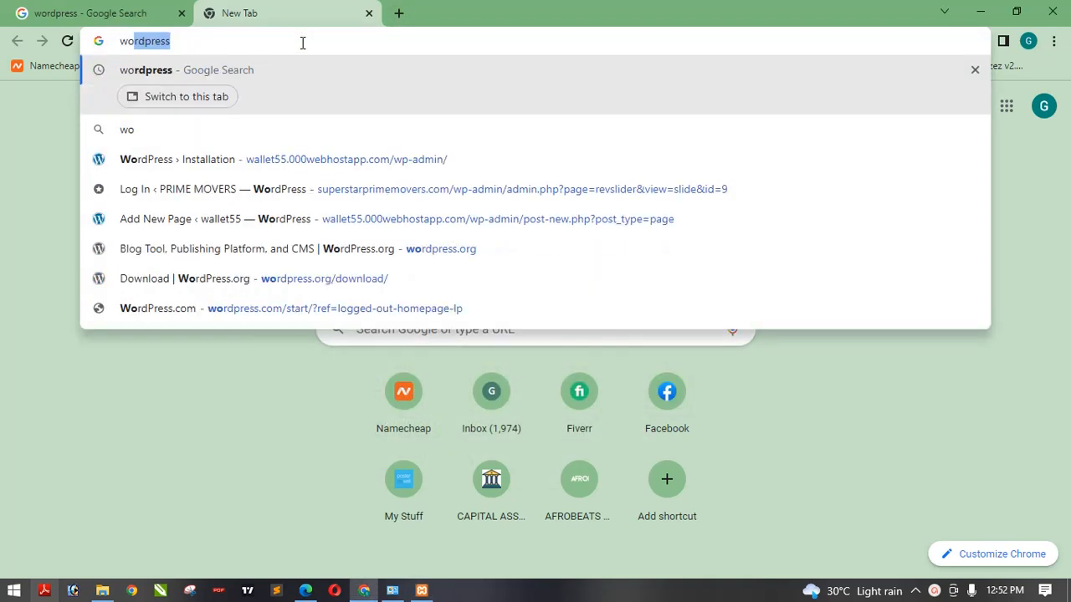
key("Return")
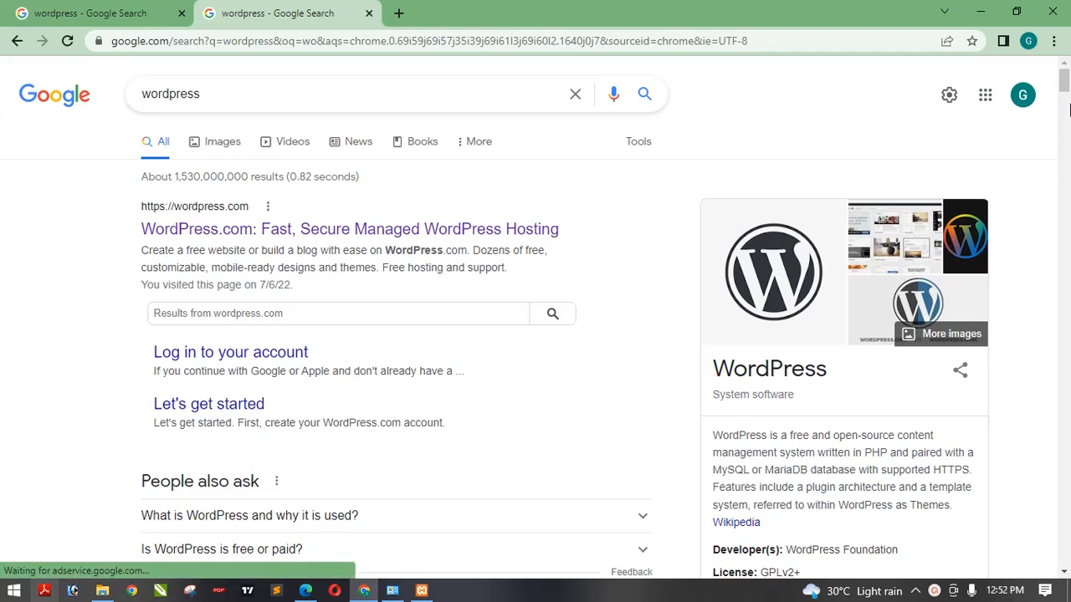
left_click_drag(1064, 83, 1064, 99)
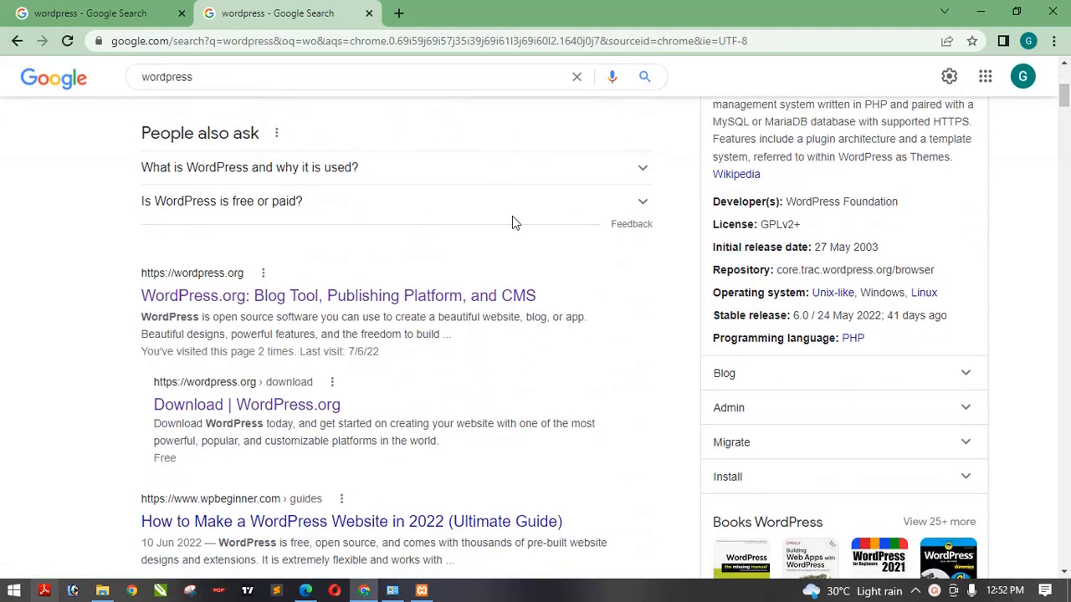
left_click(387, 301)
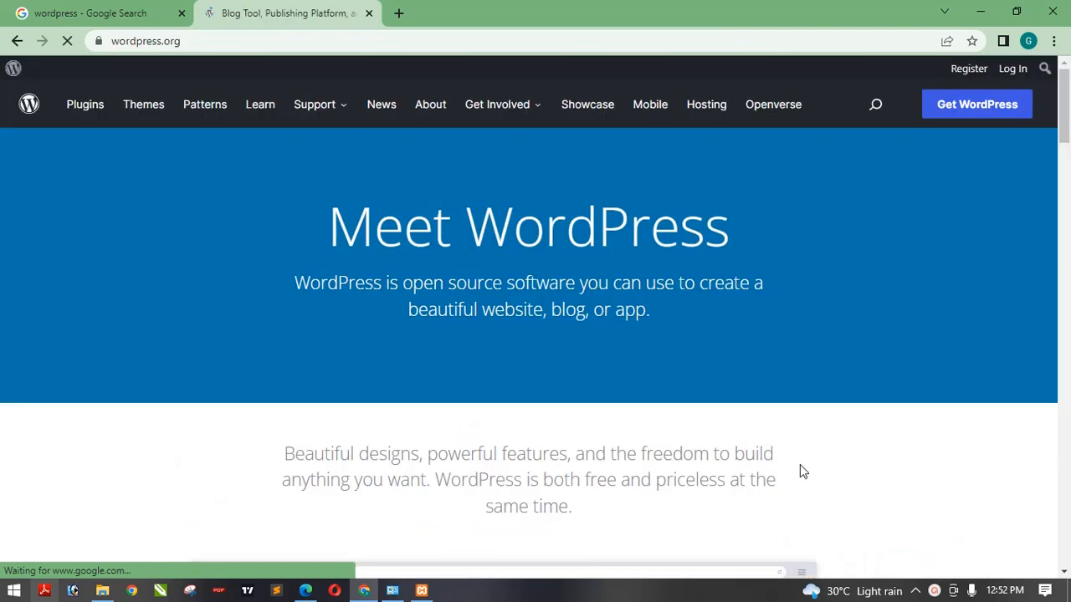
- Go to the Get WordPress page and download WordPress 6.0 as a zip file
left_click(954, 107)
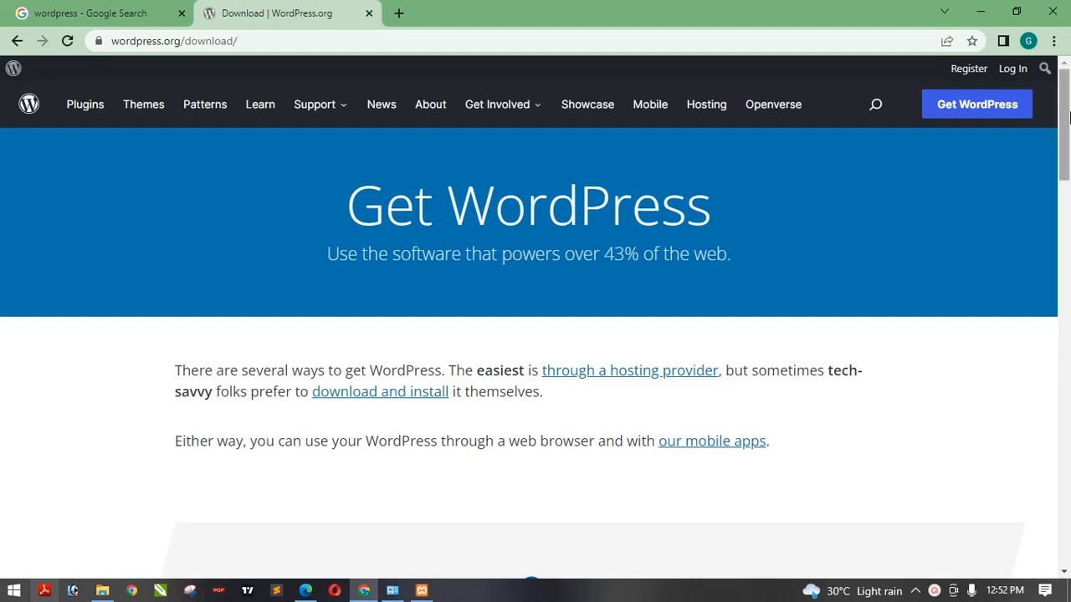
left_click_drag(1067, 114, 1011, 308)
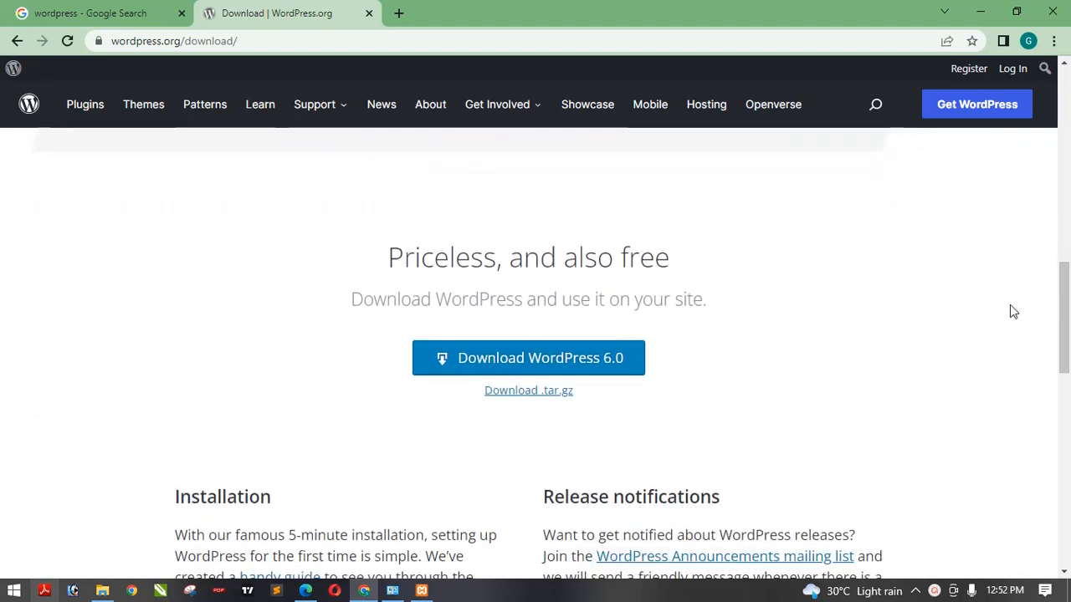
left_click(550, 358)
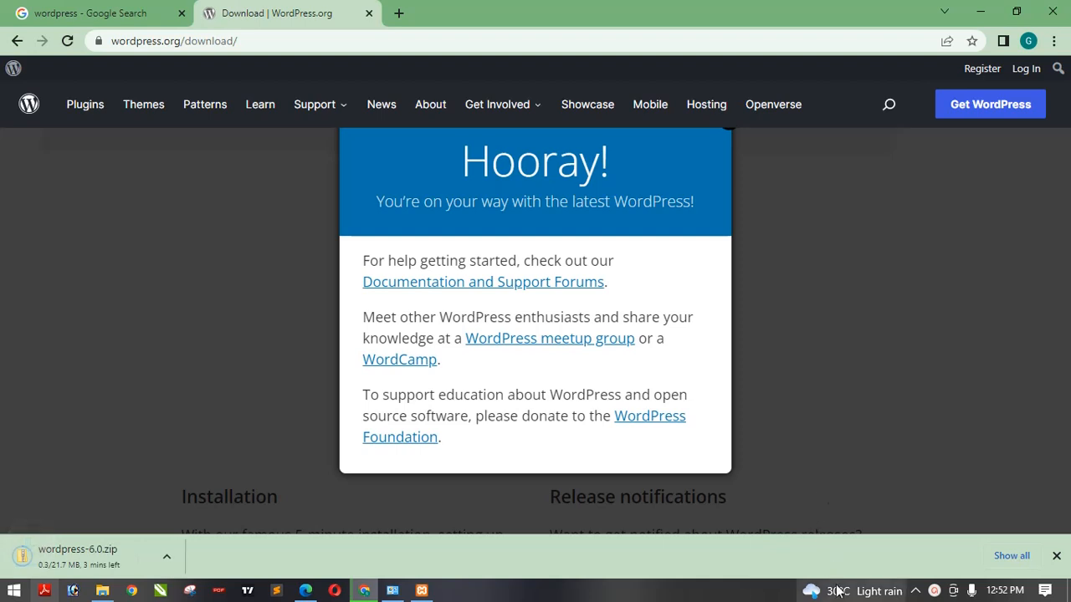
left_click(935, 591)
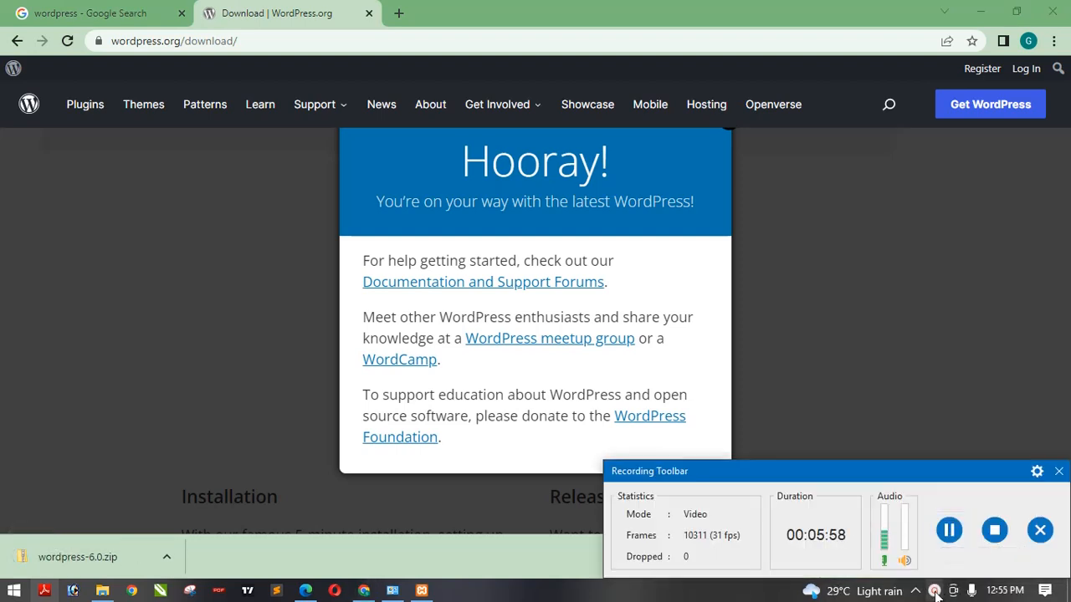
left_click(934, 591)
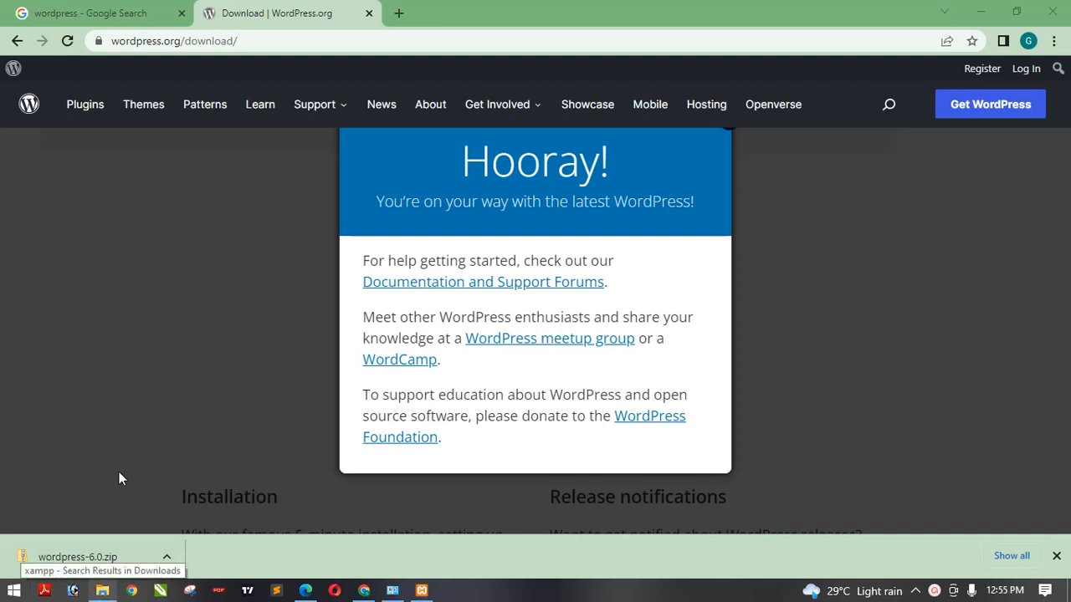
- Open the Downloads folder in File Explorer and start Extract All on wordpress-6.0.zip
left_click(102, 592)
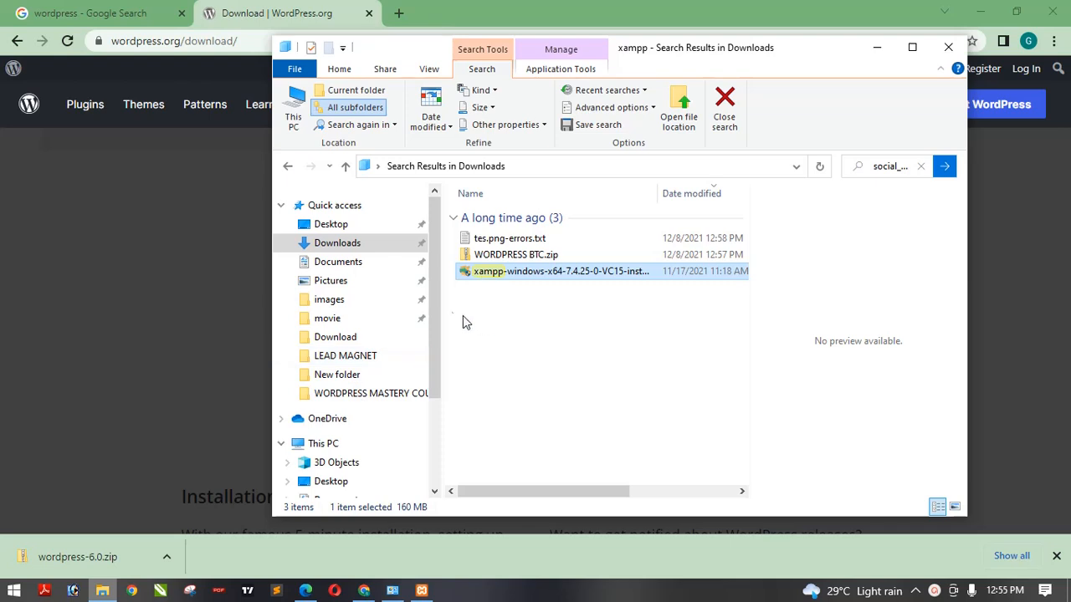
left_click(368, 244)
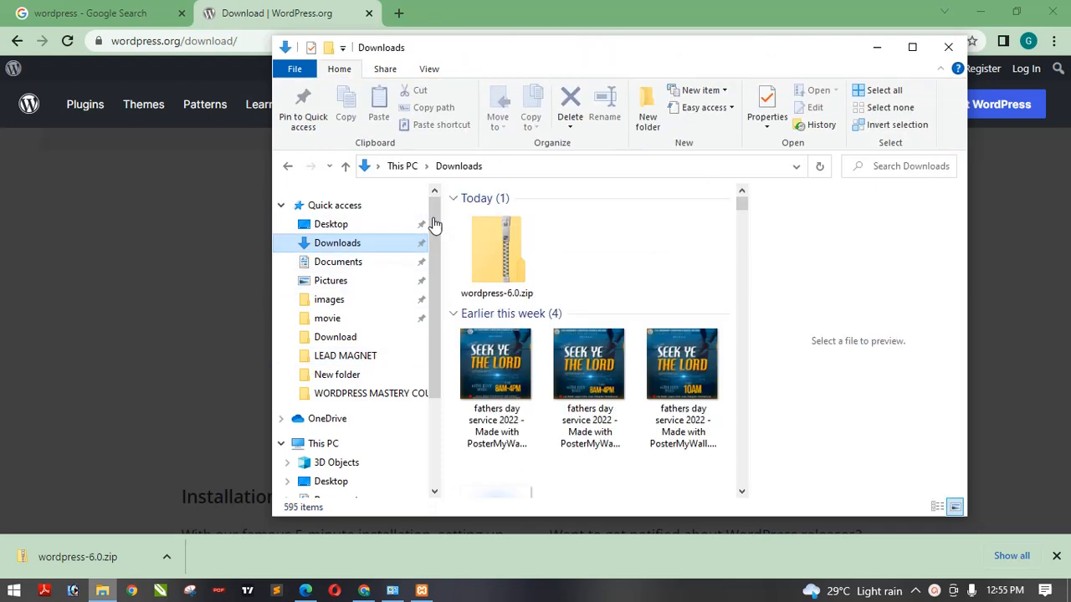
left_click(504, 251)
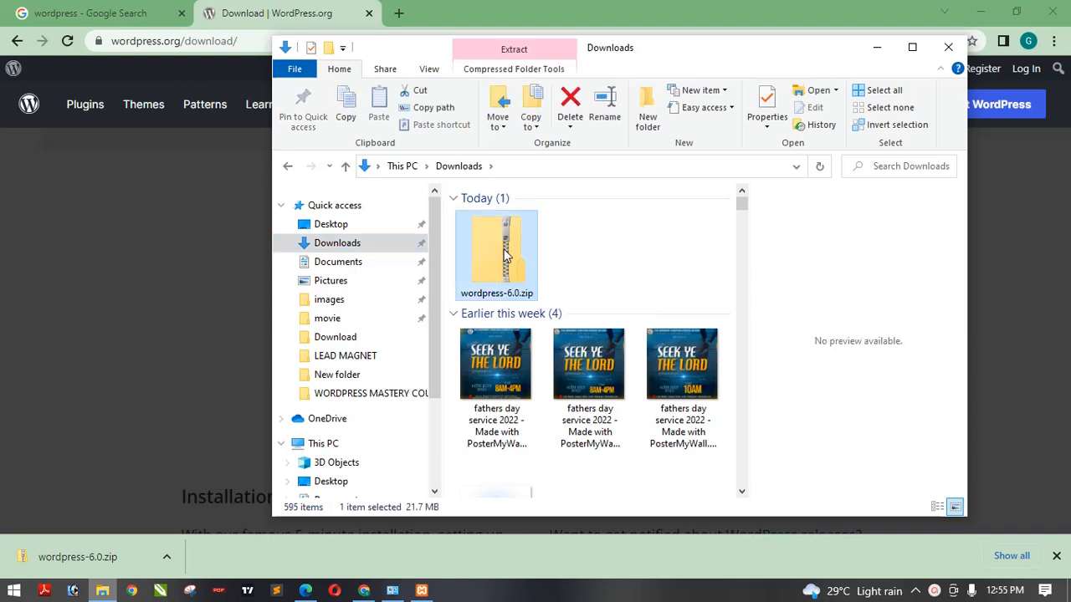
right_click(505, 256)
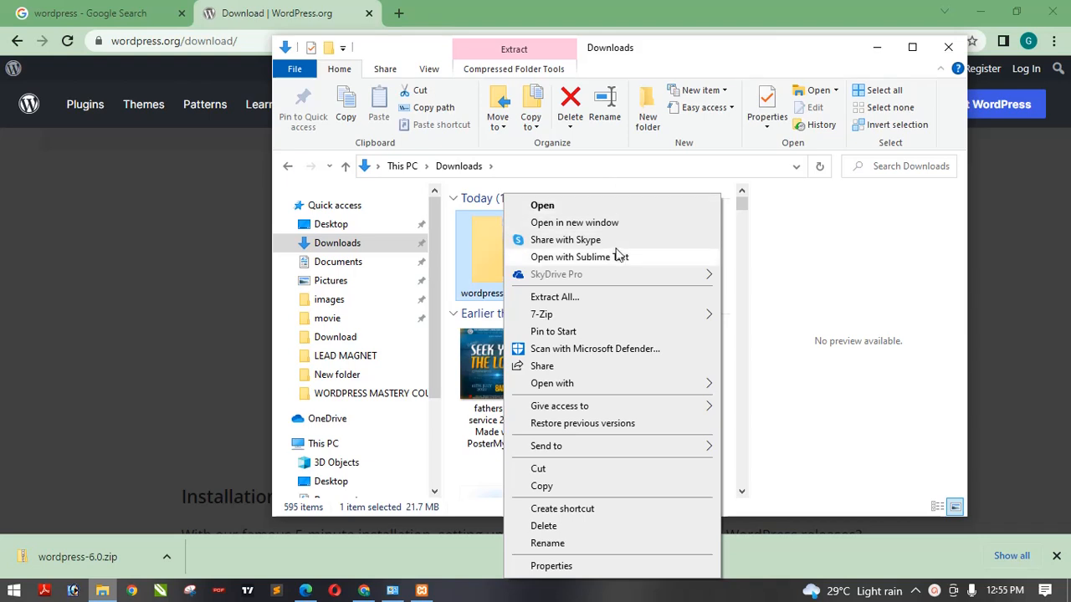
left_click(592, 303)
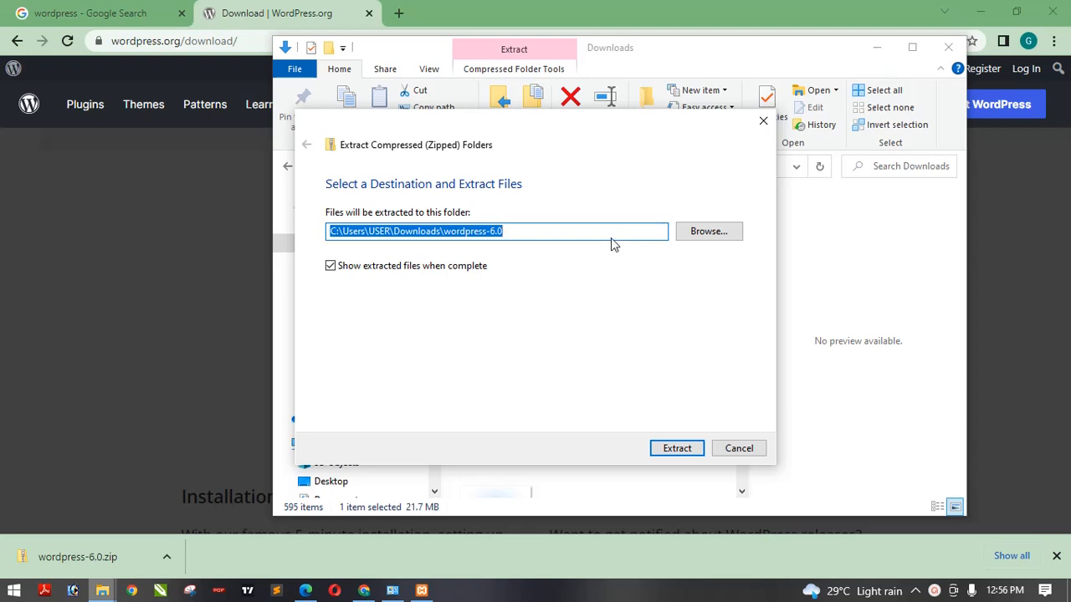
- Set the extraction destination to C:\xampp\htdocs and extract the WordPress zip there
left_click(707, 232)
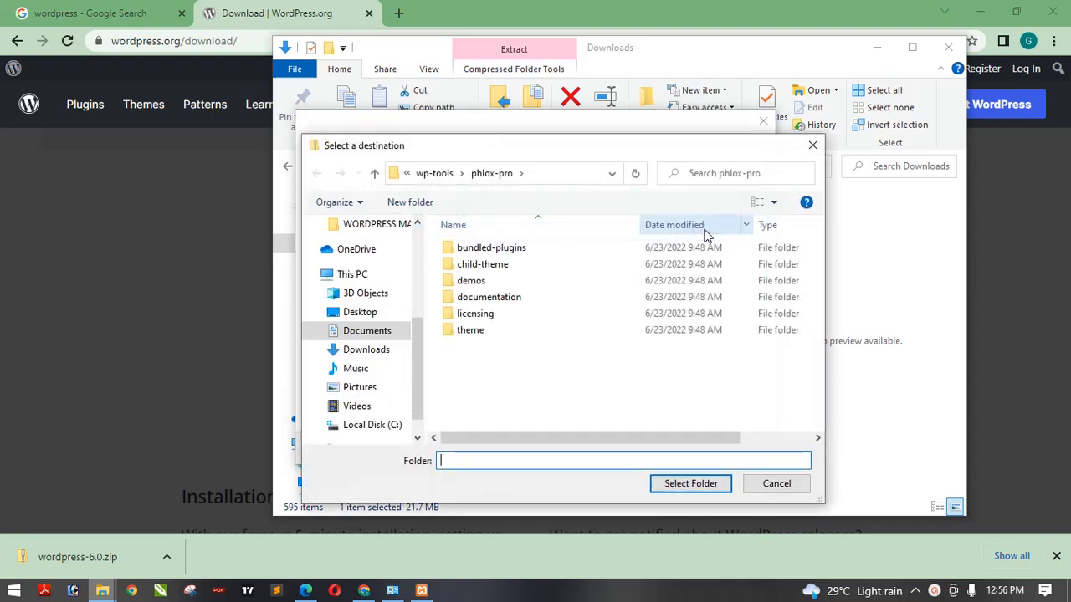
left_click(372, 314)
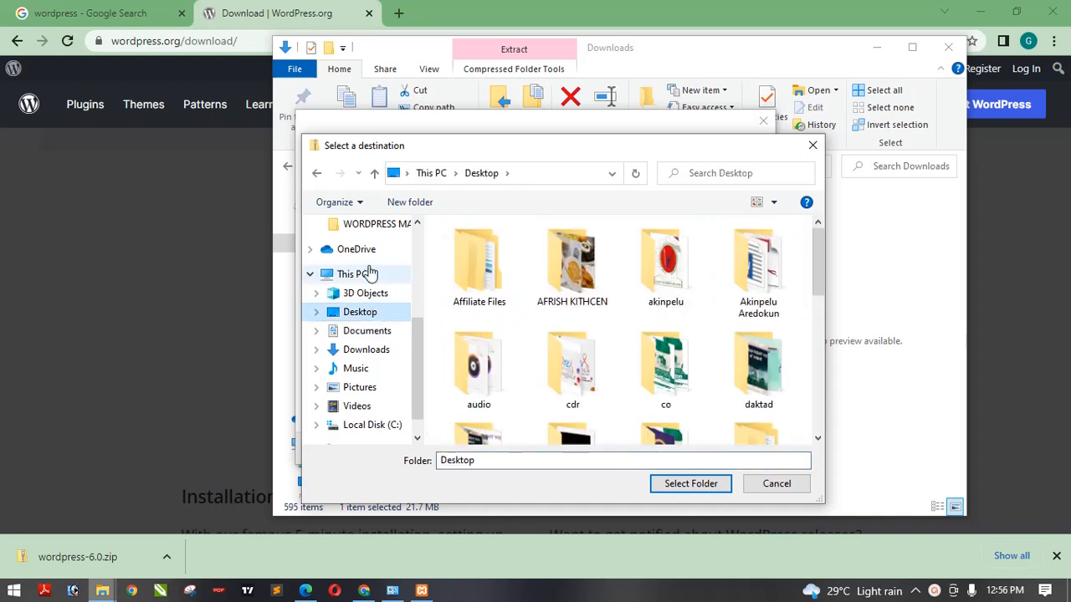
left_click(366, 274)
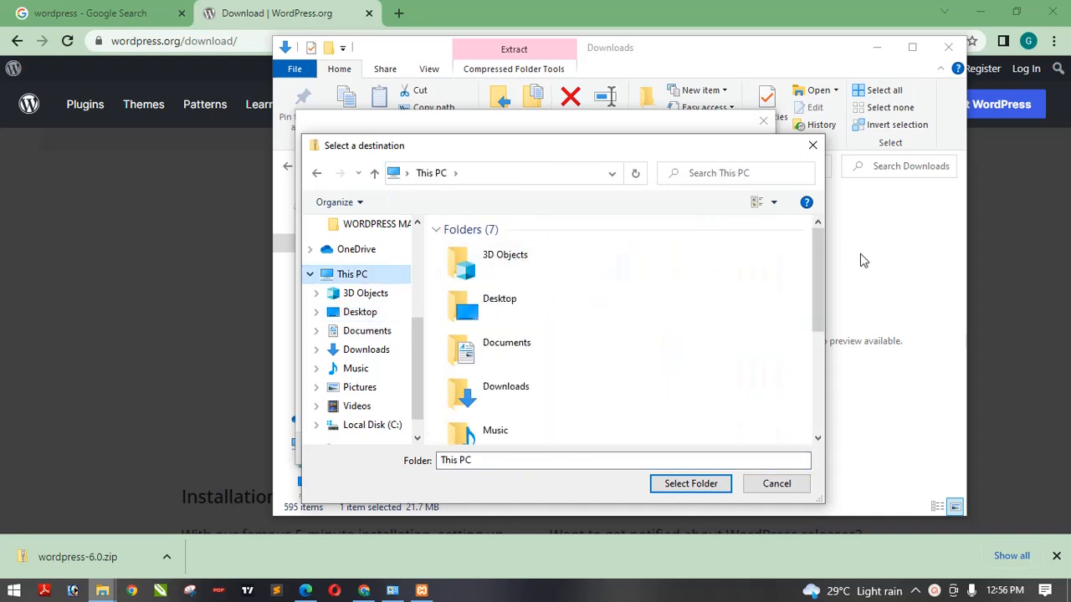
left_click_drag(818, 262, 809, 359)
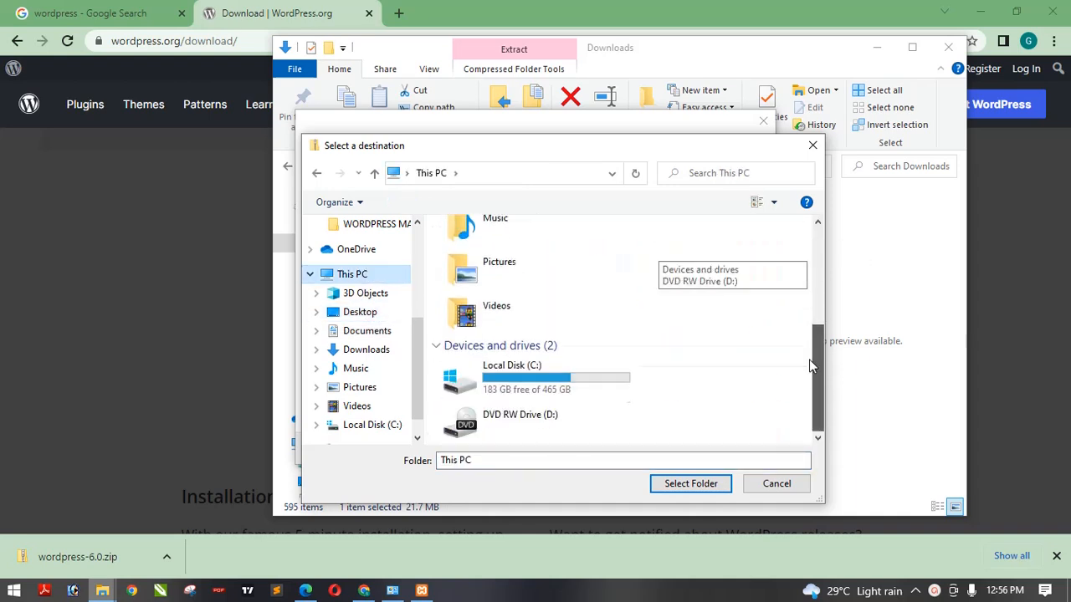
double_click(532, 383)
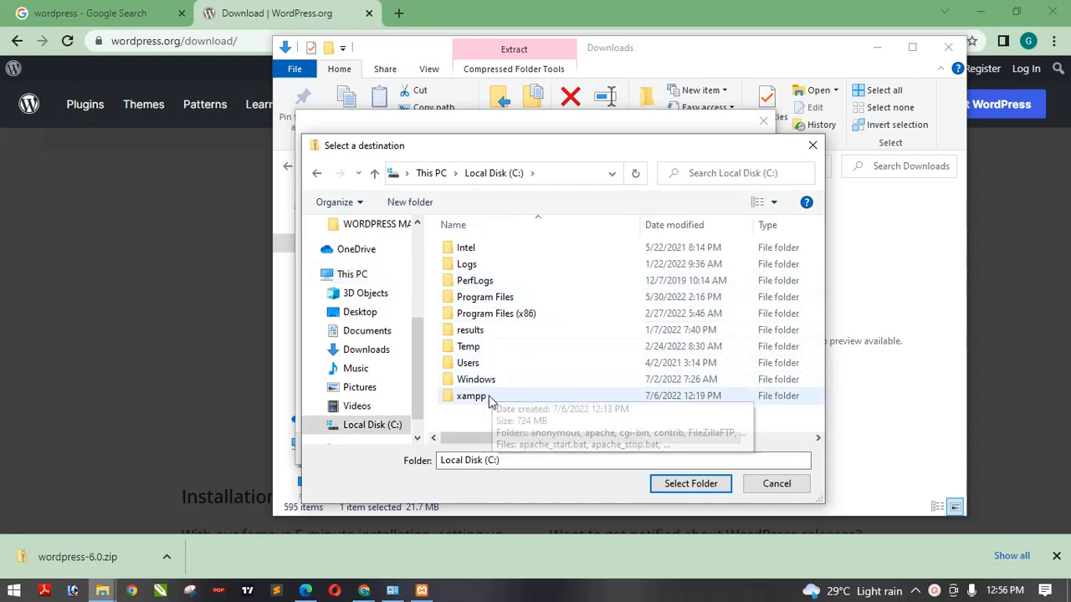
double_click(473, 396)
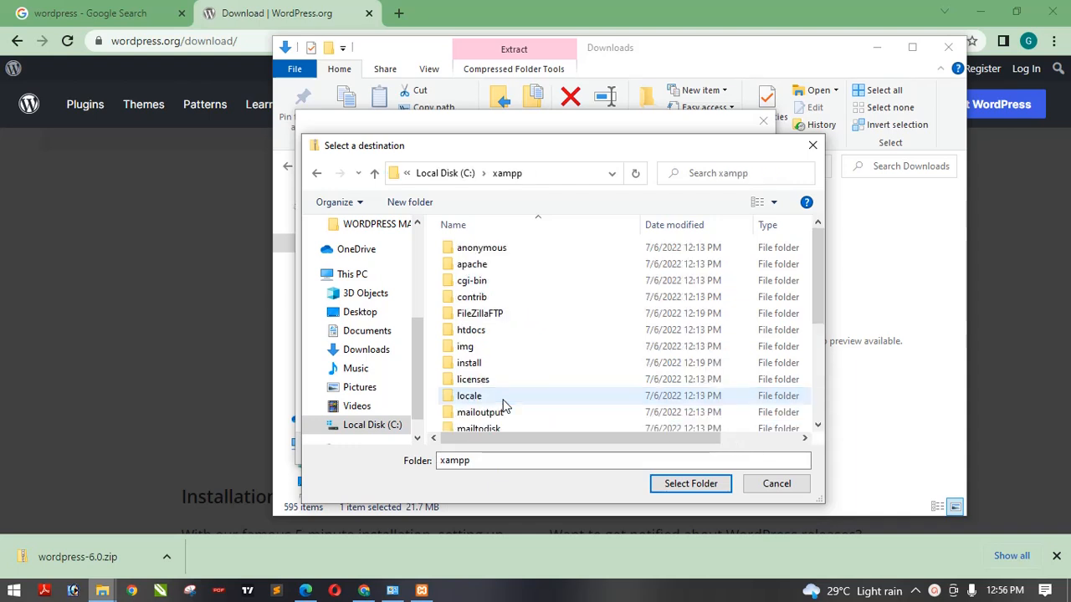
double_click(500, 331)
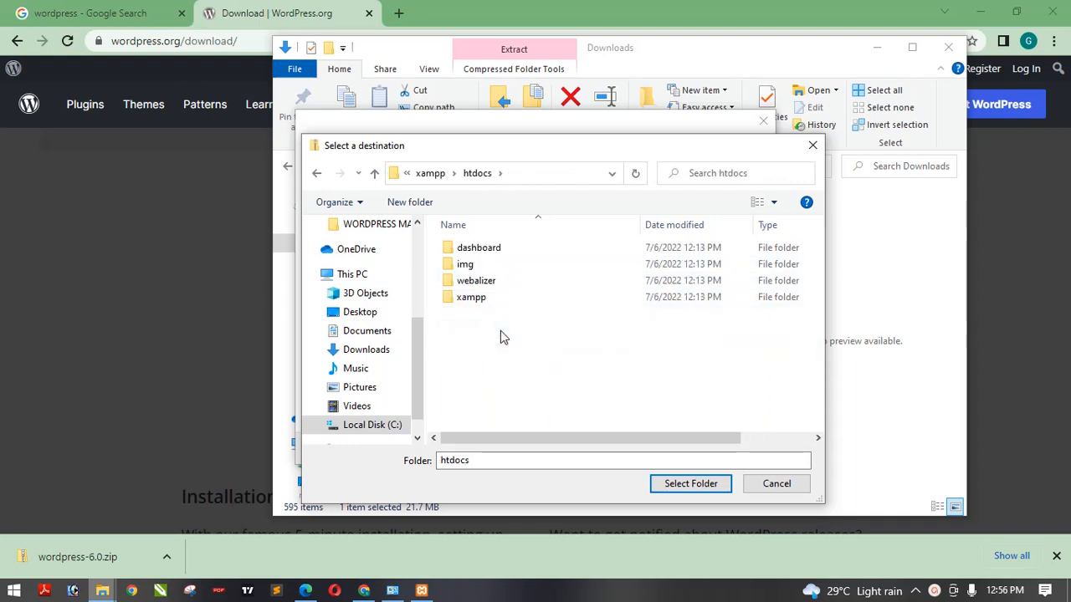
left_click(705, 485)
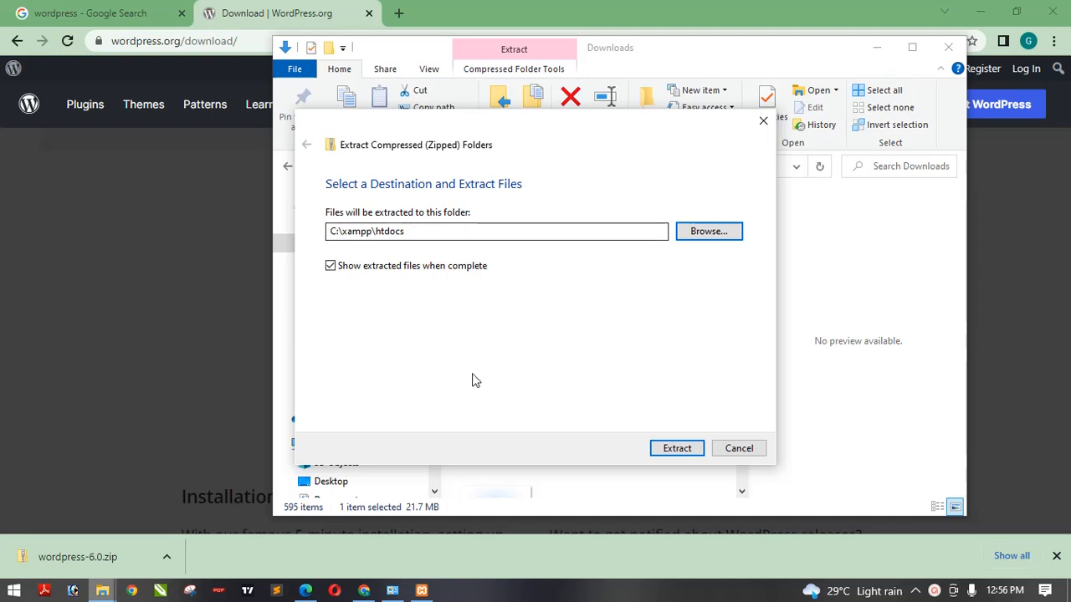
left_click(692, 447)
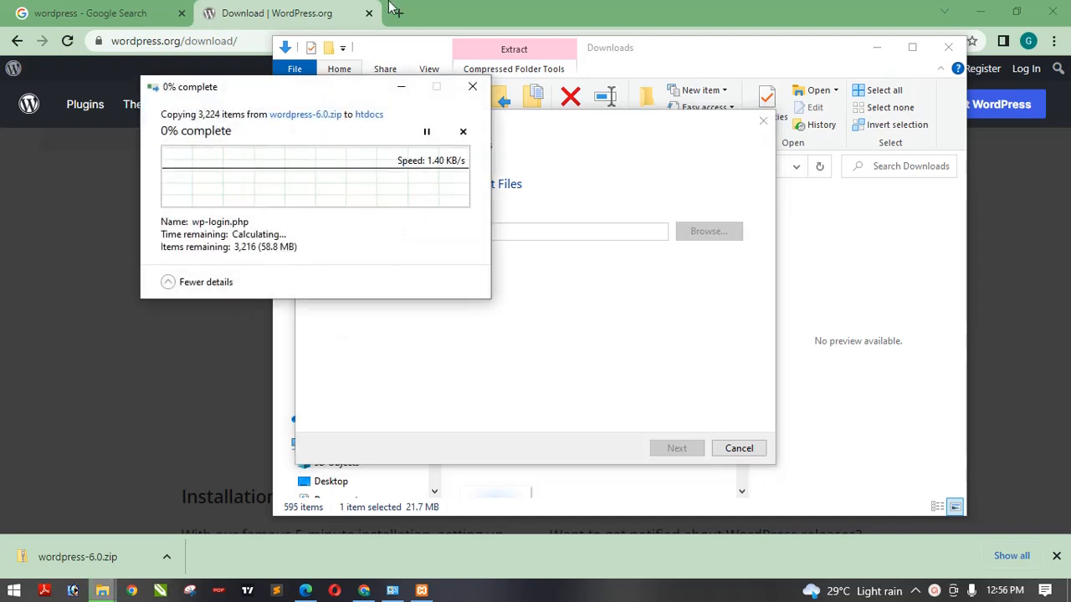
- Open a new browser tab and load localhost to view the XAMPP dashboard
left_click(419, 7)
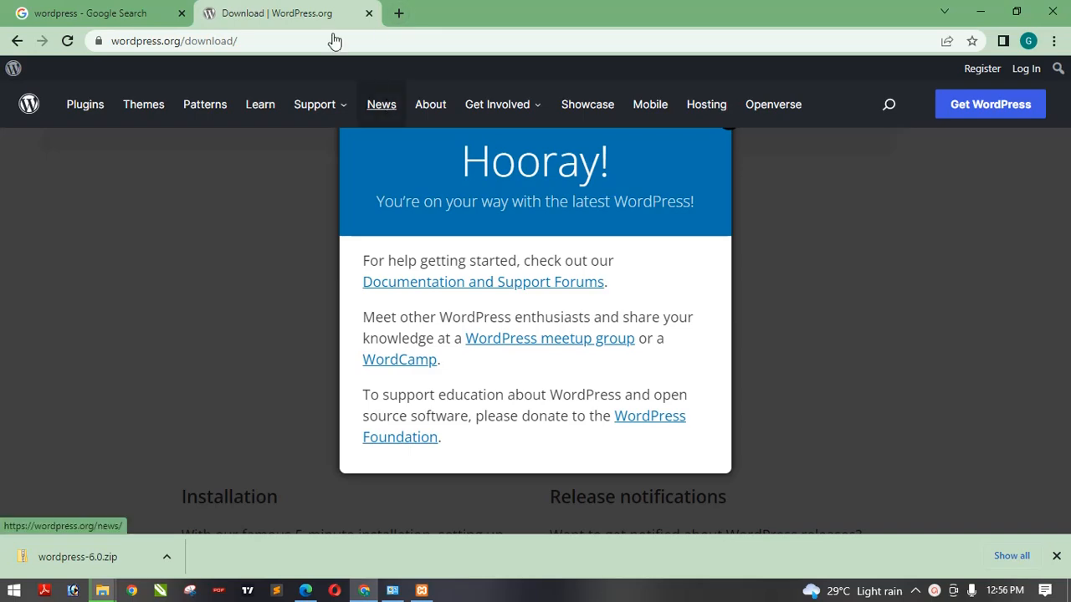
left_click(408, 12)
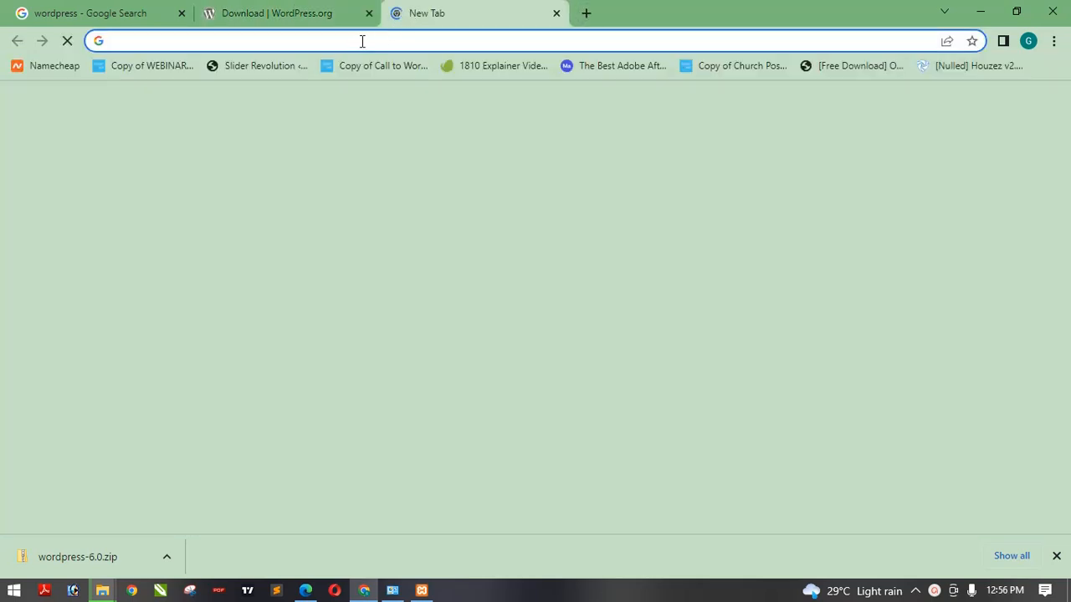
left_click(422, 591)
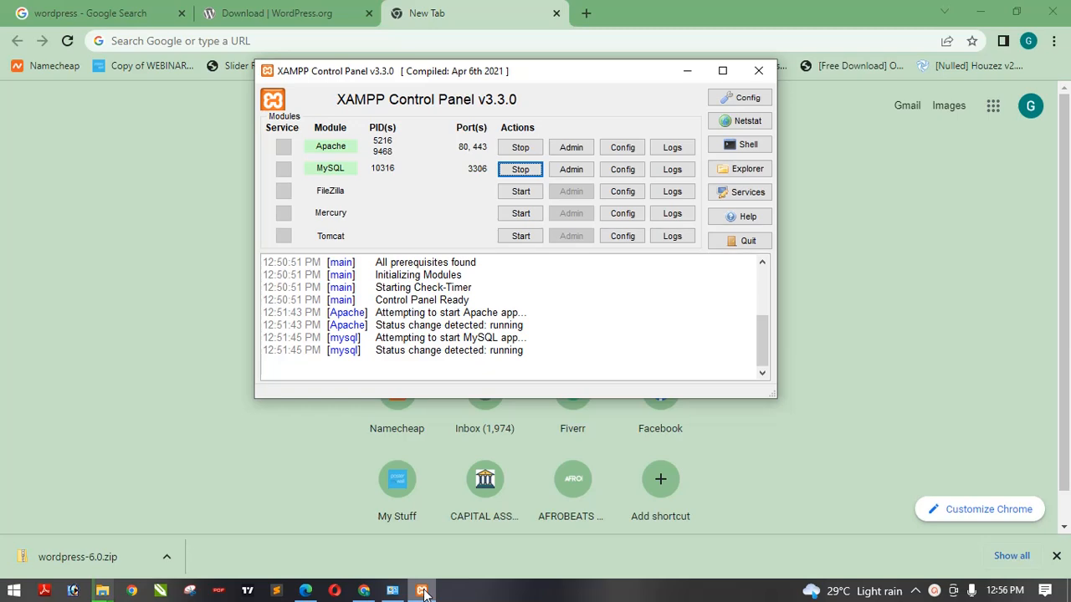
left_click(422, 591)
left_click(421, 590)
left_click(557, 42)
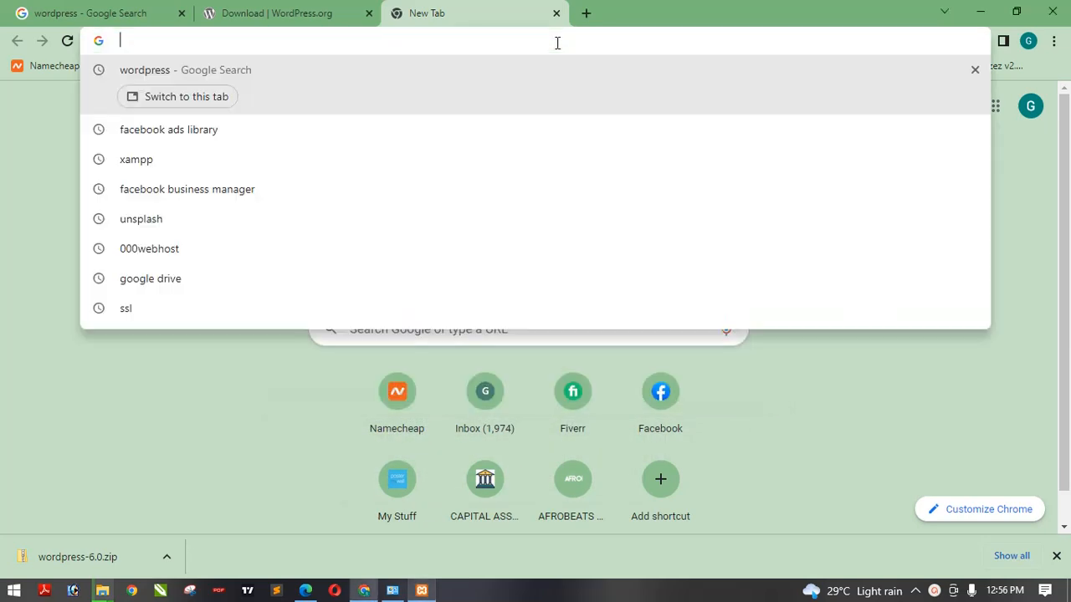
type("localhost/bank")
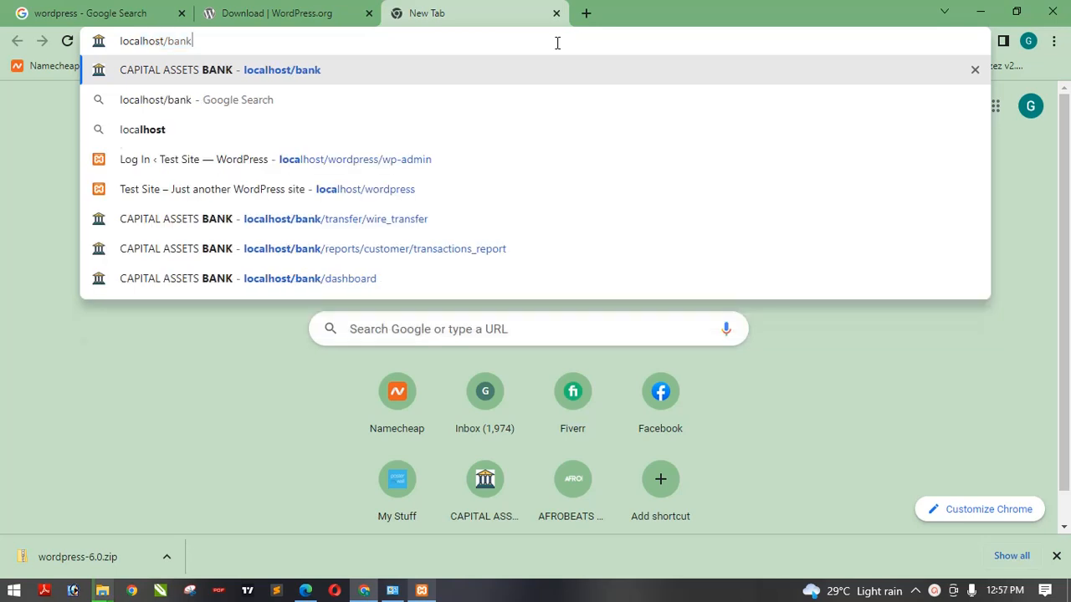
key("BackSpace")
key("BackSpace")
key("BackSpace")
key("Return")
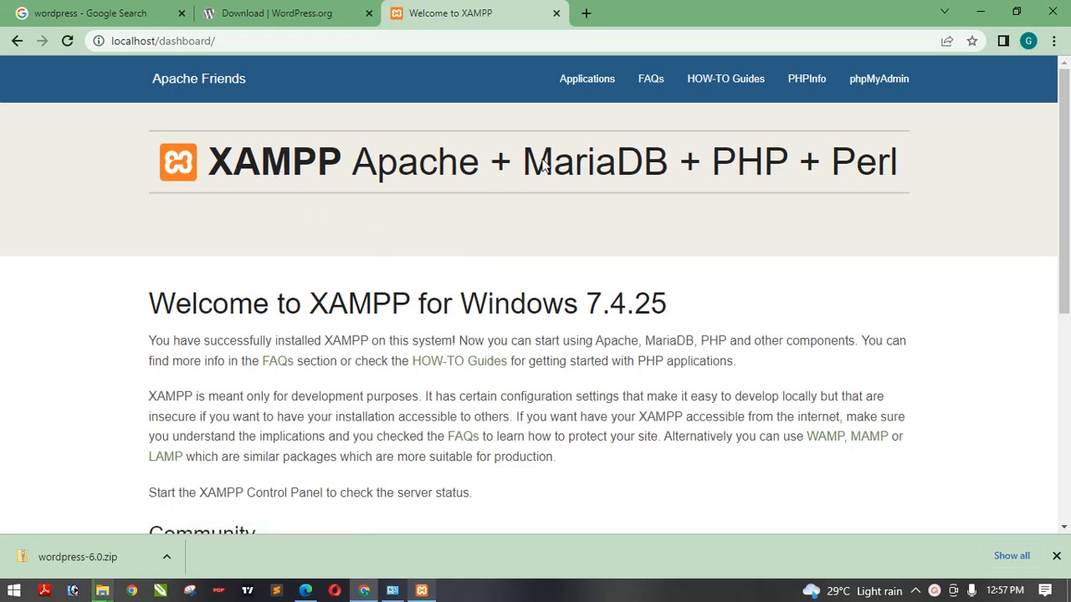
scroll(1067, 129, "down", 4)
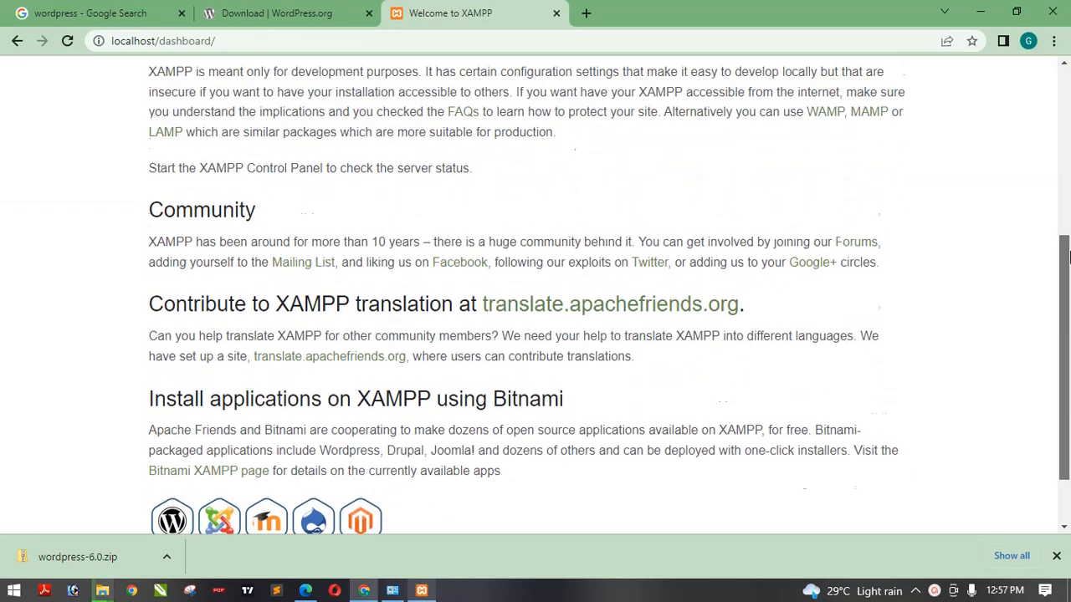
scroll(1064, 100, "up", 5)
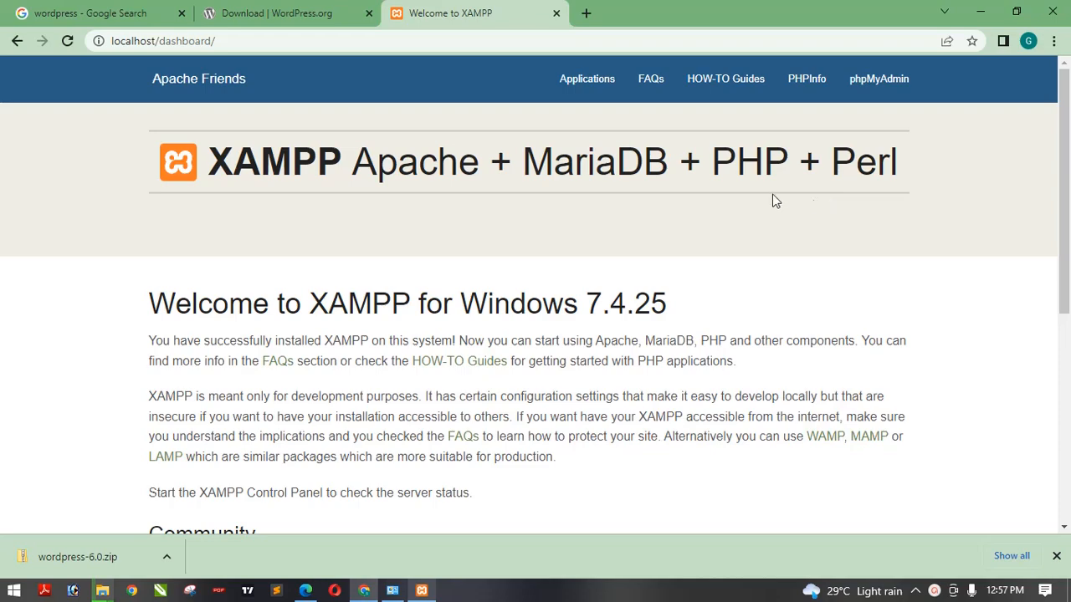
left_click_drag(1064, 209, 1069, 404)
scroll(1070, 405, "up", 5)
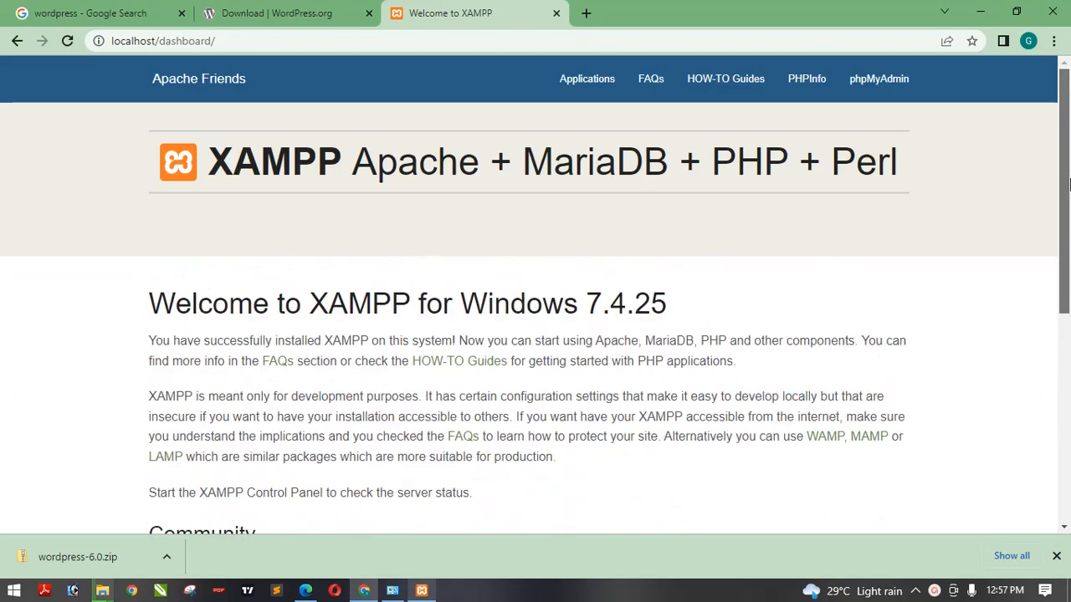
- Stop the Apache and MySQL modules and minimize the XAMPP Control Panel
left_click(421, 591)
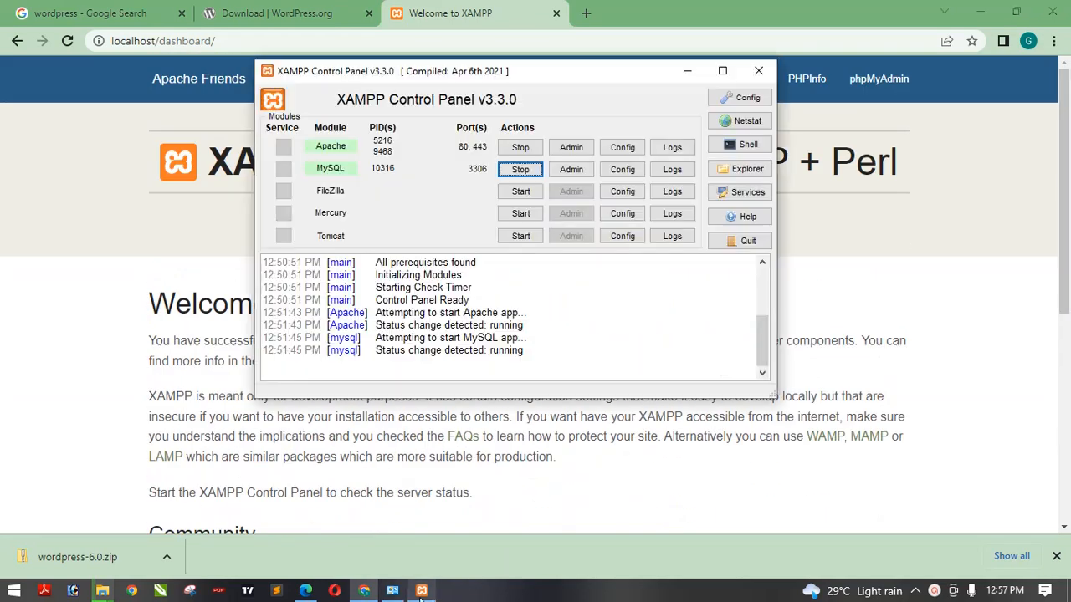
left_click(517, 147)
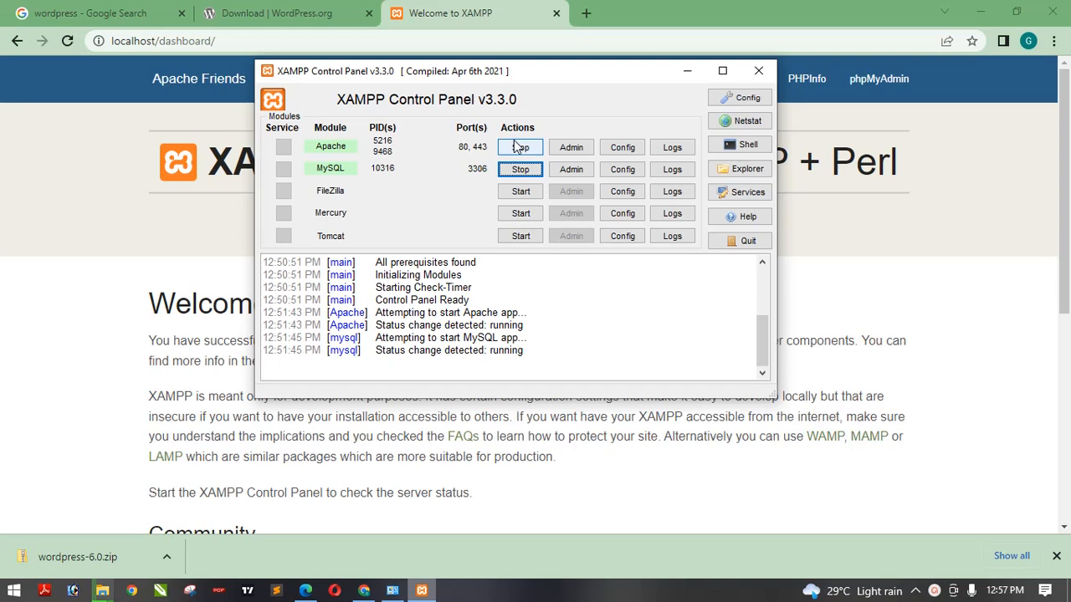
left_click(521, 170)
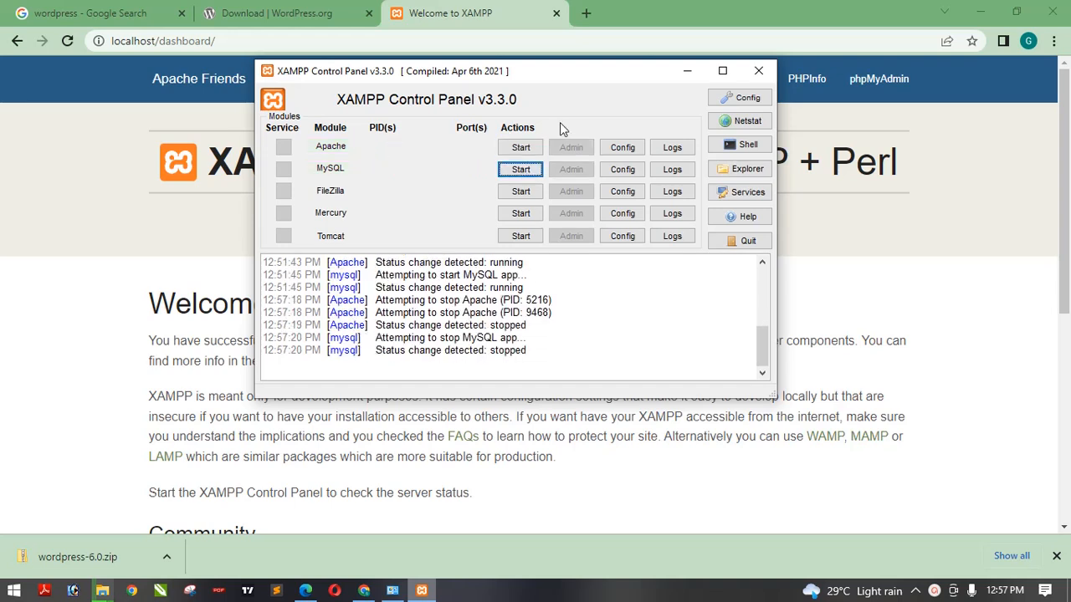
left_click(687, 73)
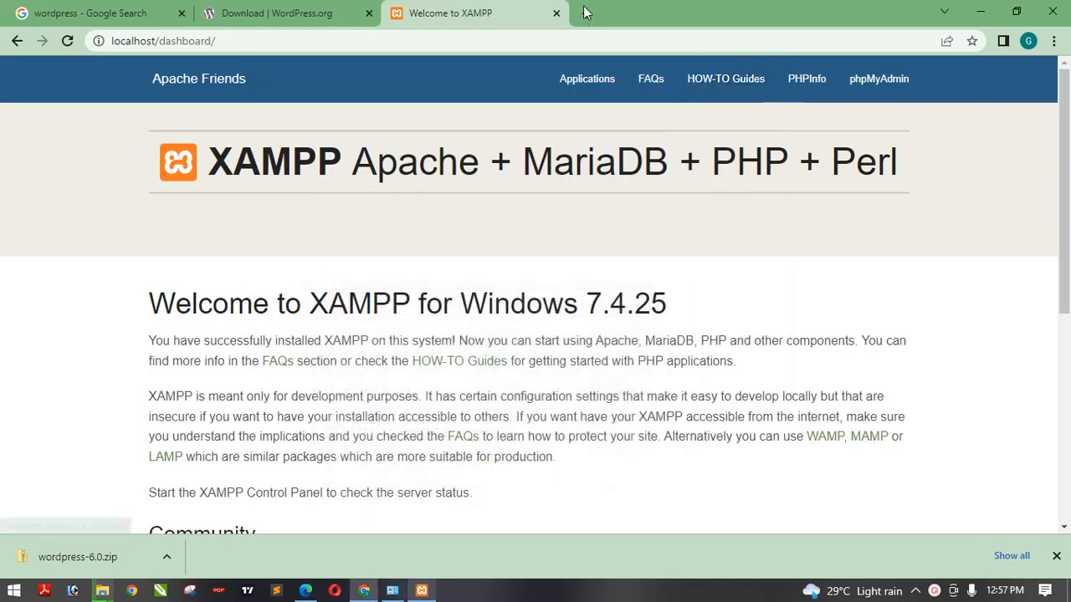
- Close the dashboard tab and load localhost again in a new browser tab
left_click(556, 12)
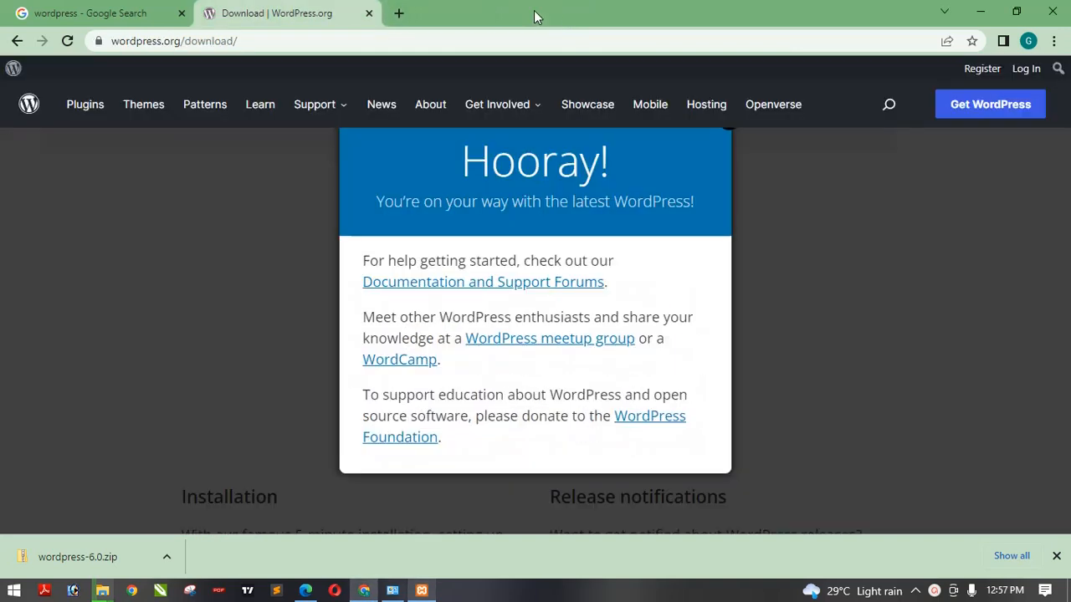
left_click(398, 13)
type("localhost/bank")
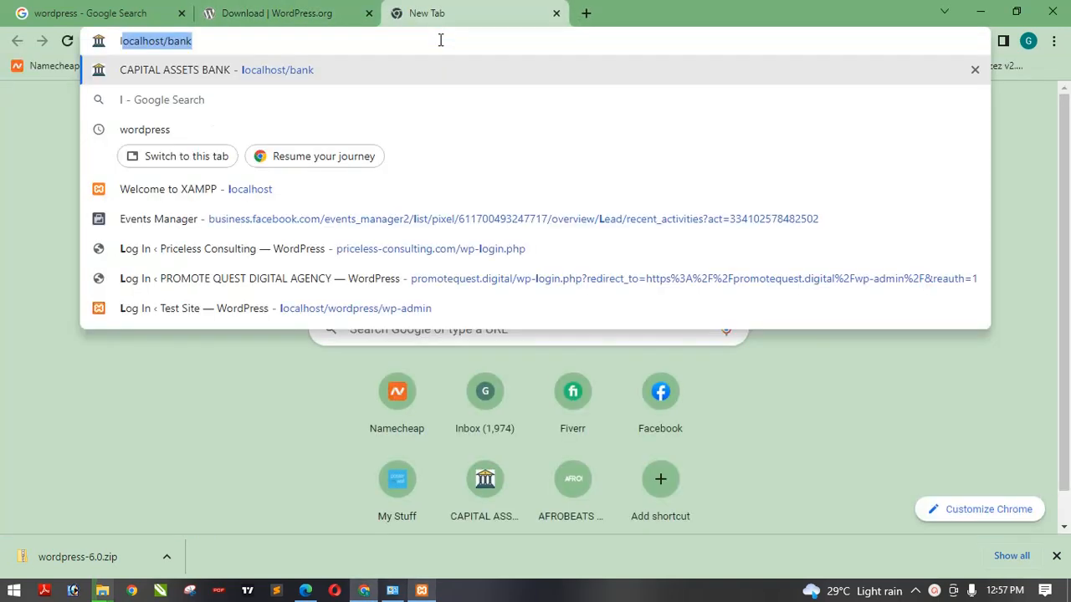
key("End")
key("BackSpace")
key("BackSpace")
key("BackSpace")
key("BackSpace")
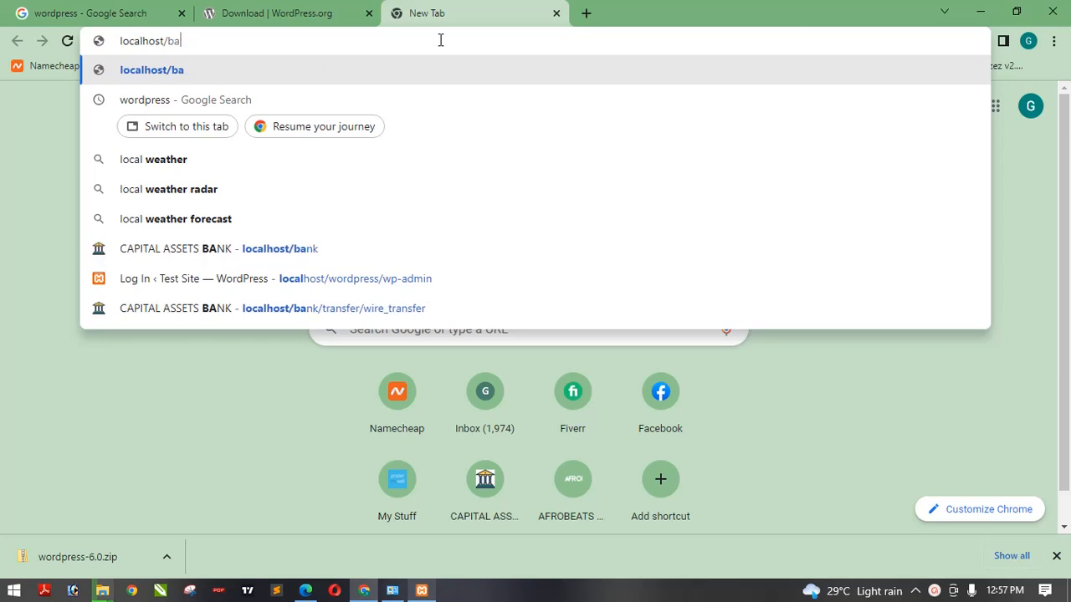
key("Return")
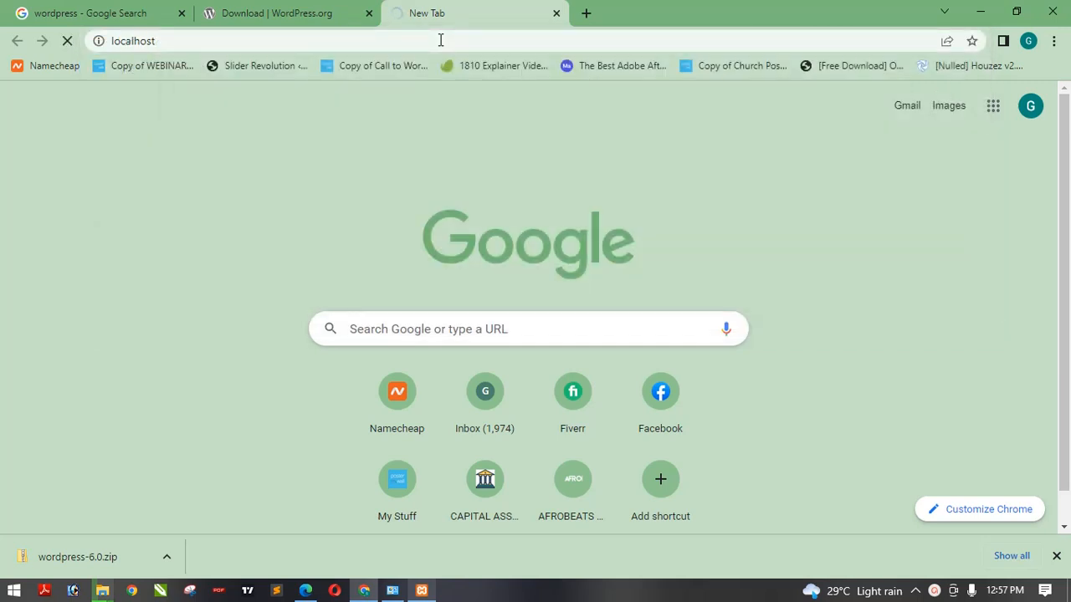
- Check the network connection status from the system tray
left_click(440, 40)
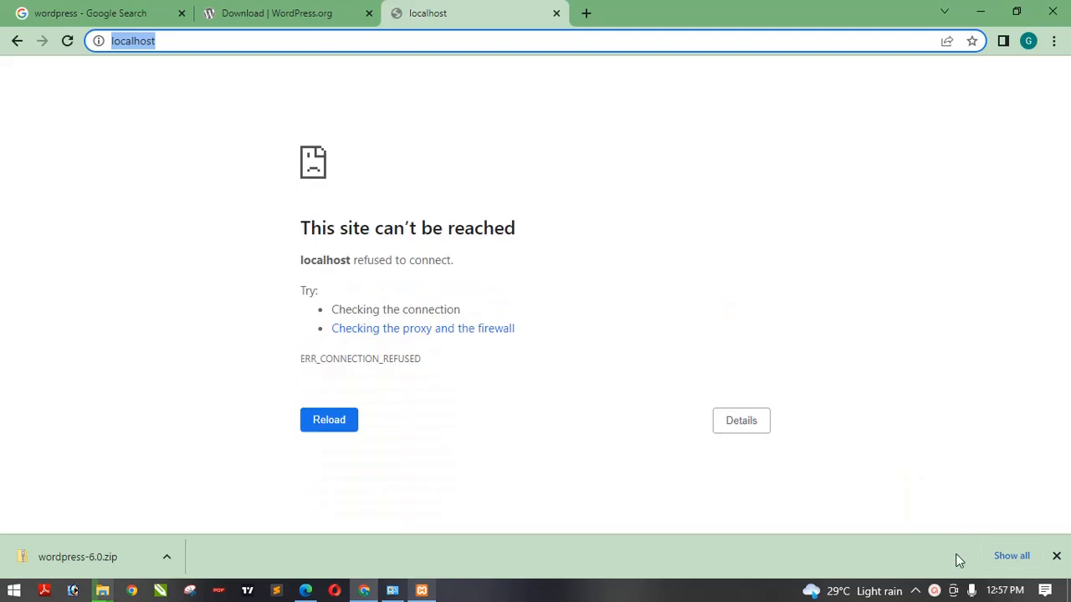
left_click(915, 590)
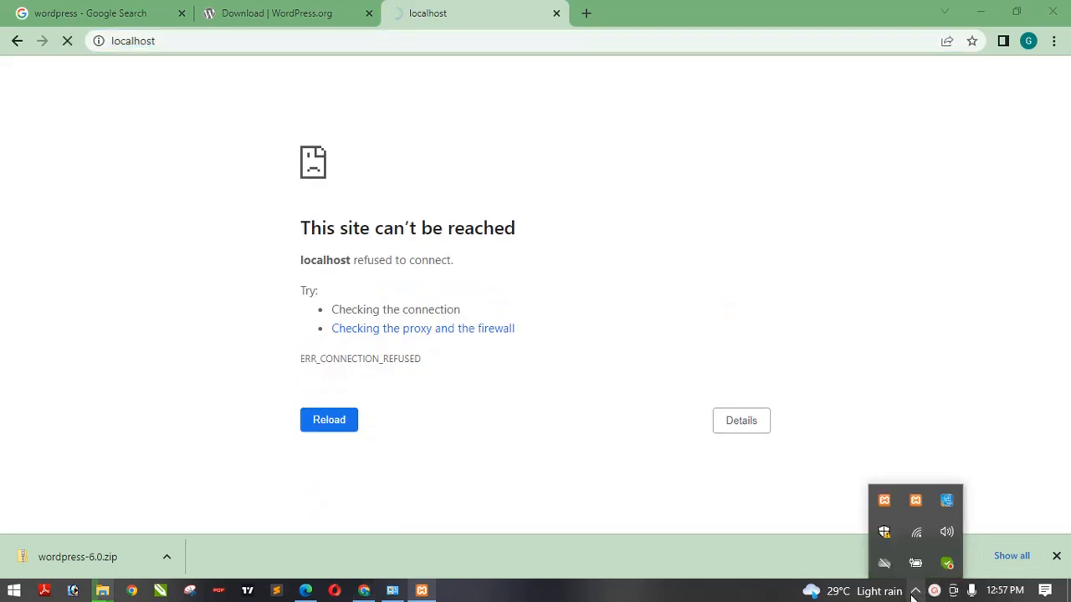
left_click(918, 533)
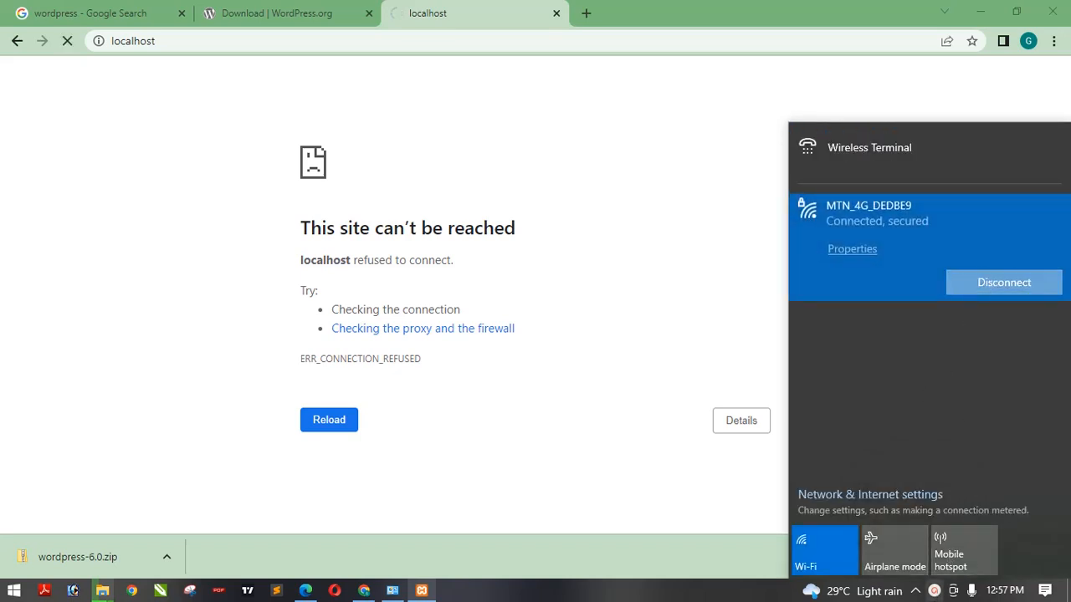
left_click(914, 592)
left_click(703, 217)
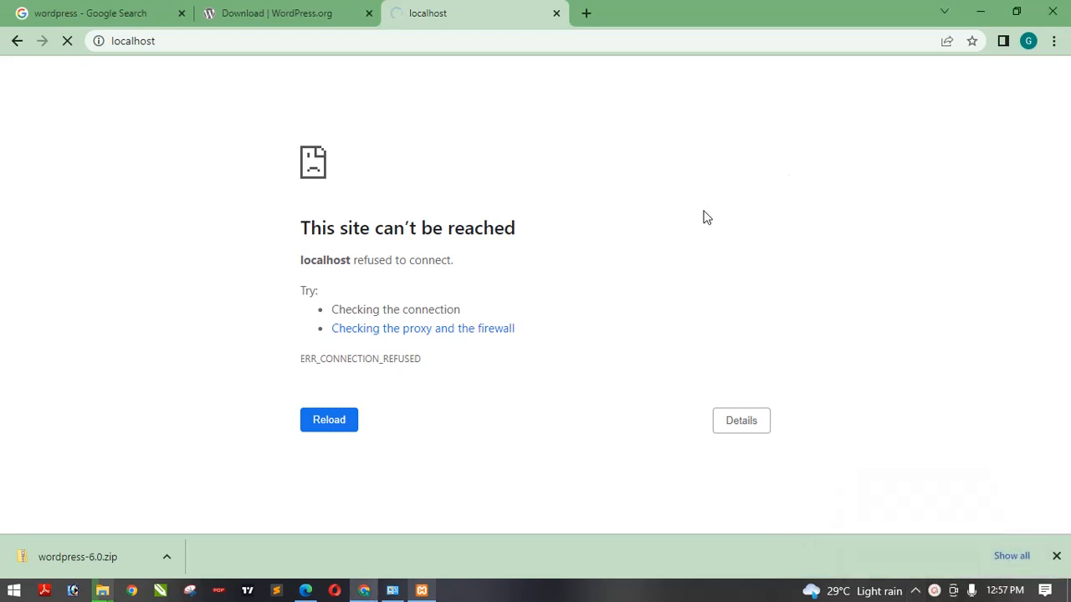
left_click(644, 39)
- Start the Apache and MySQL modules again, minimize the XAMPP Control Panel, and reload localhost in the browser
left_click(422, 591)
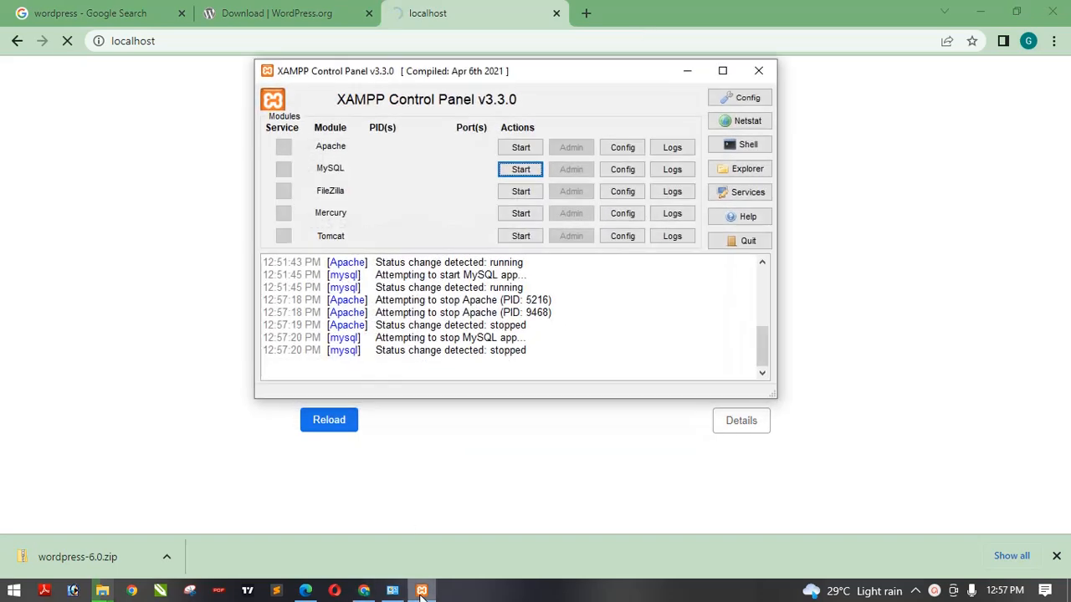
left_click(516, 148)
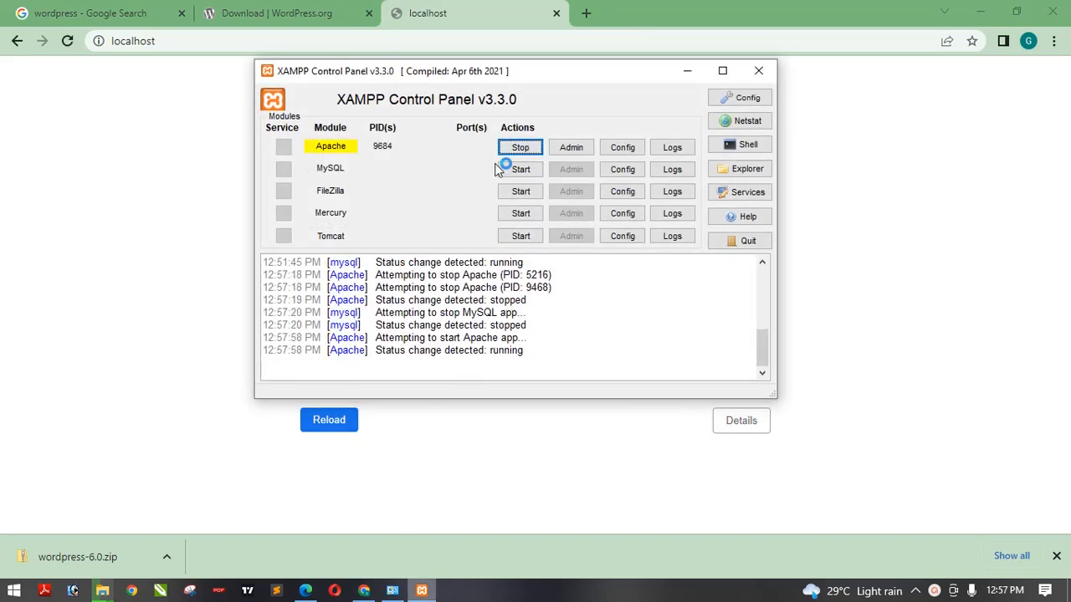
left_click(517, 169)
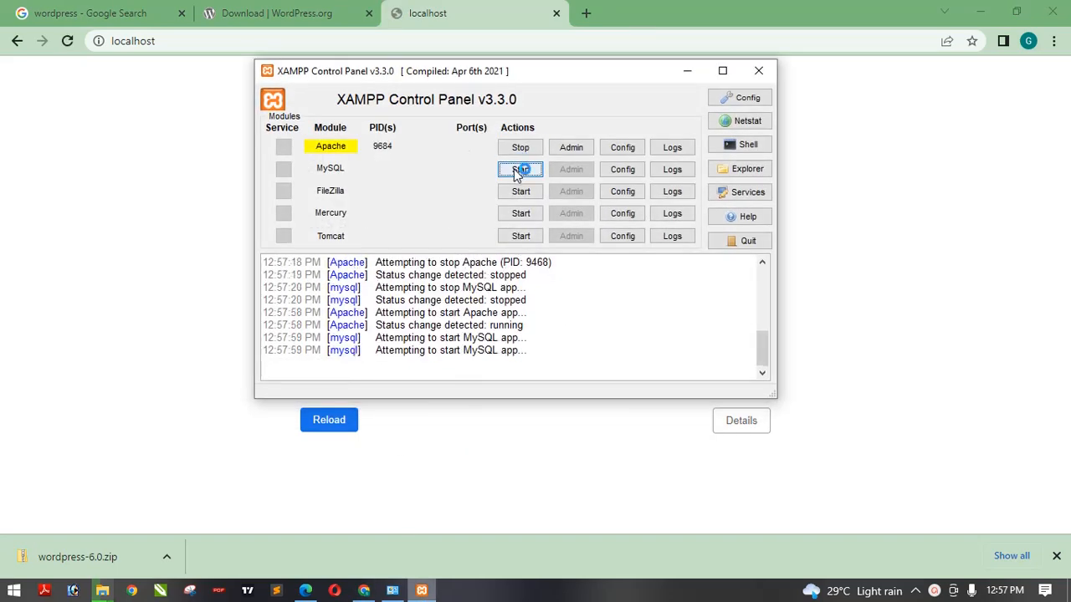
left_click(689, 71)
left_click(591, 46)
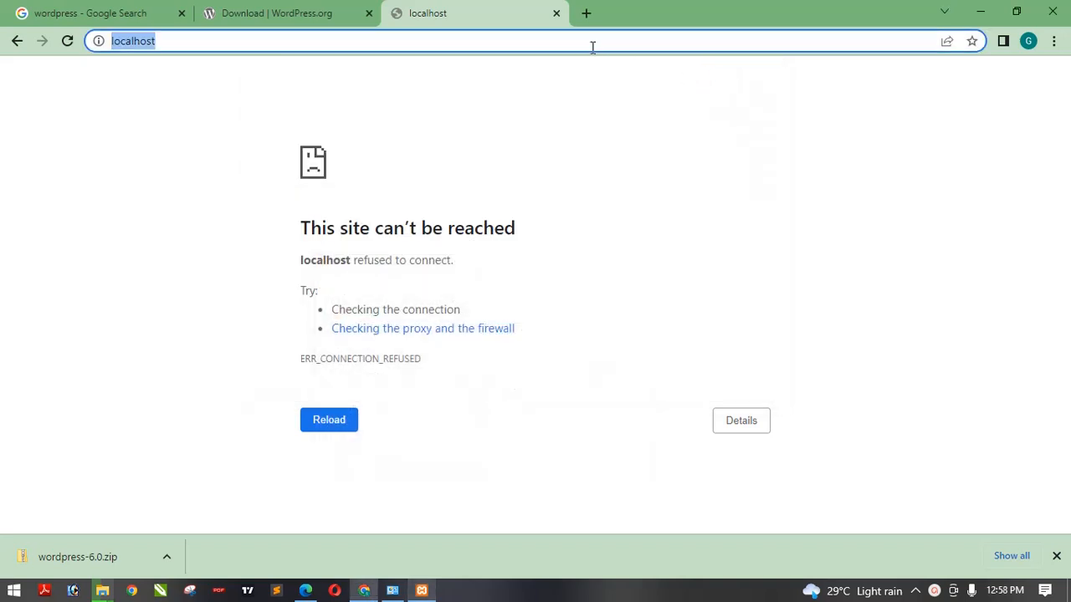
key("Return")
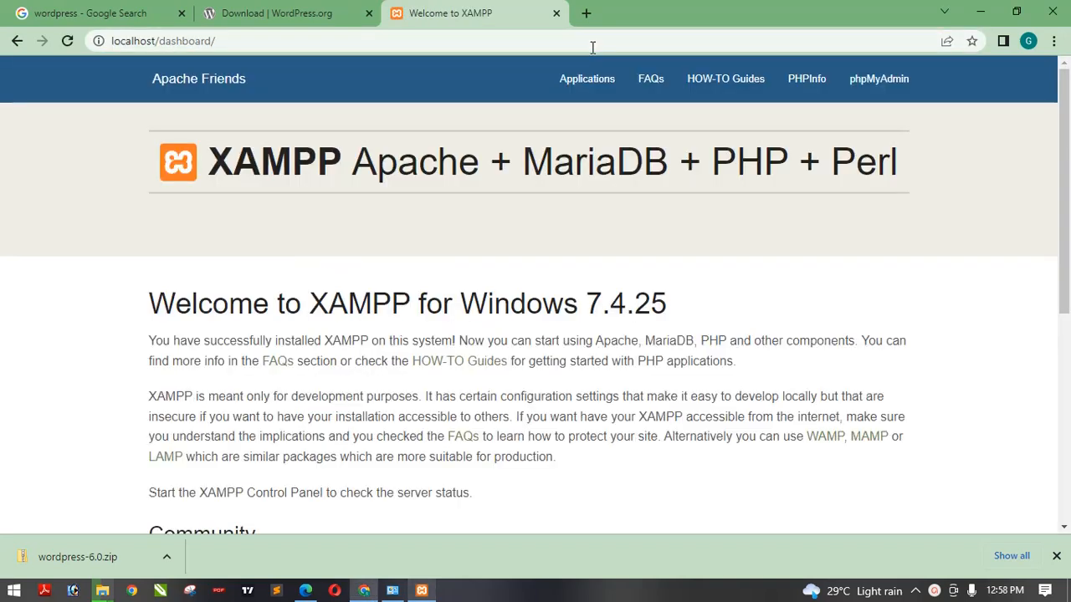
- Bring up the XAMPP Control Panel to check the Apache and MySQL status, then minimize it
left_click(422, 591)
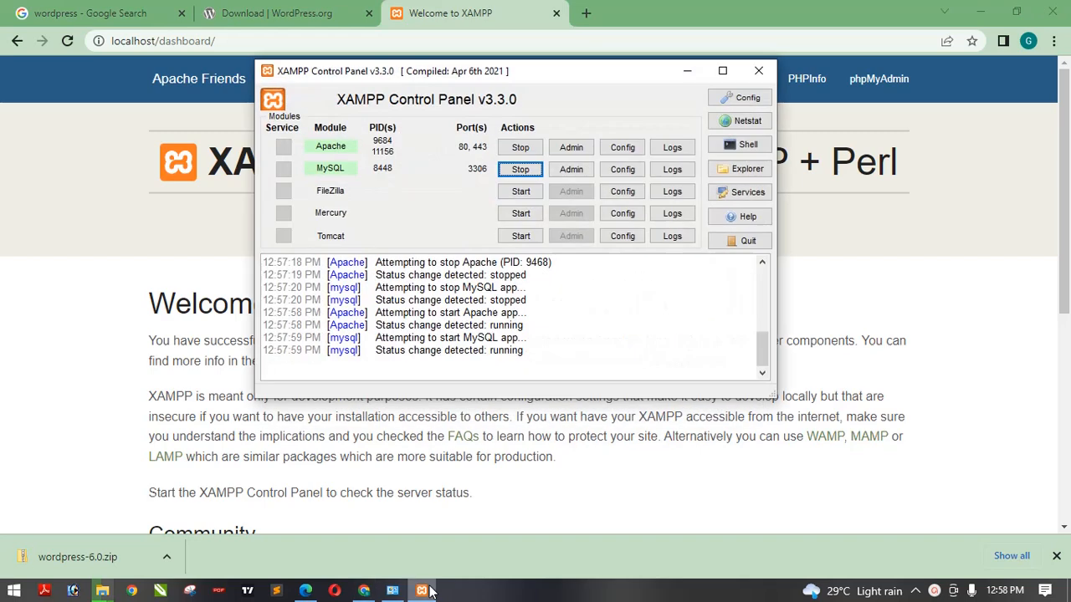
left_click(425, 591)
left_click(425, 590)
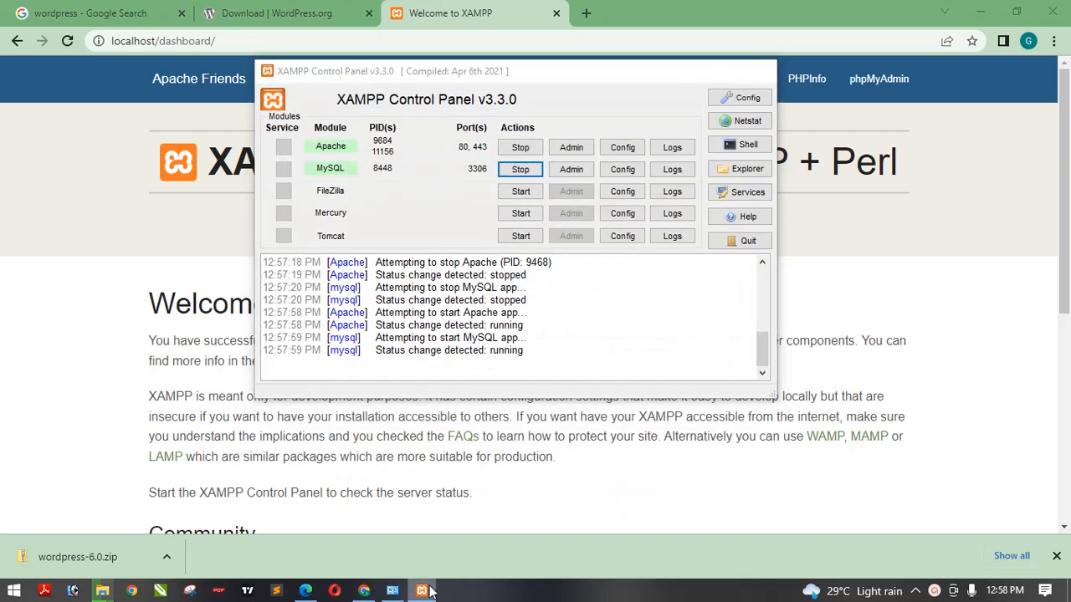
left_click(425, 590)
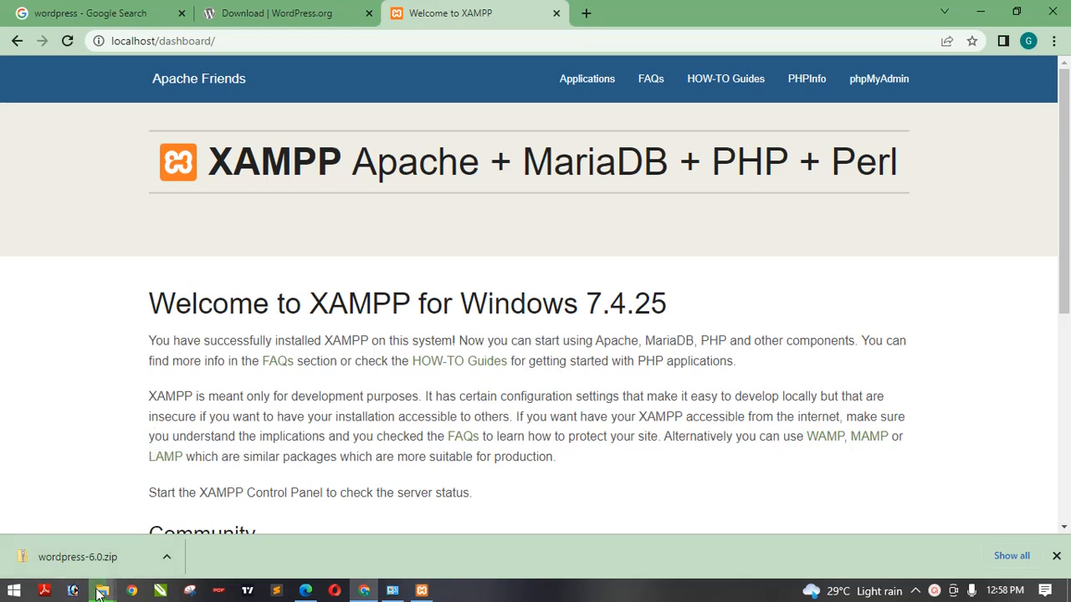
- Check the progress of the WordPress files being copied into htdocs, then minimize the copy dialog
mouse_move(102, 591)
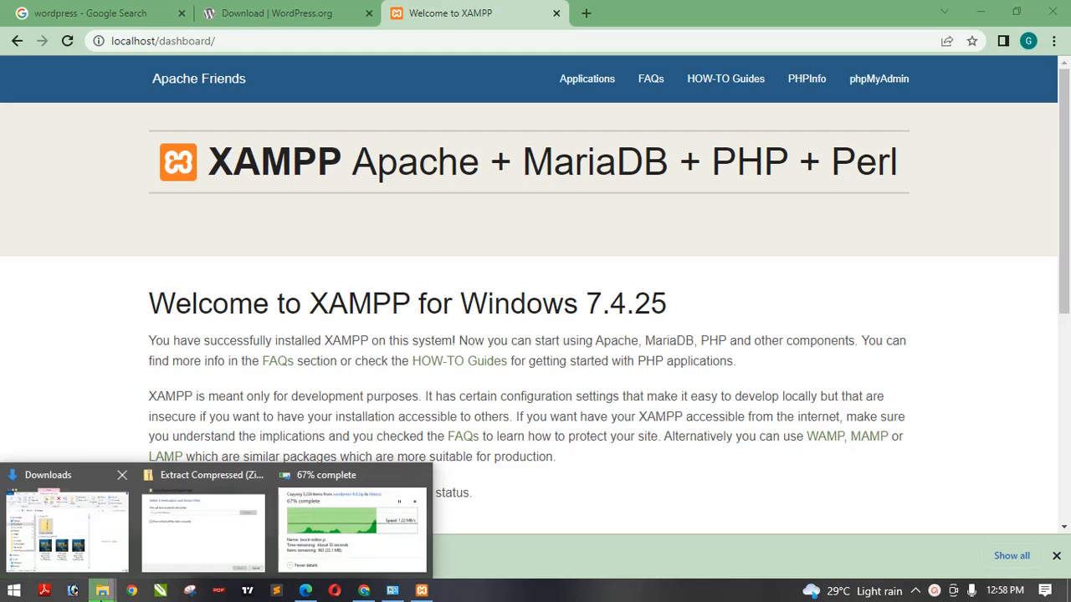
left_click(381, 510)
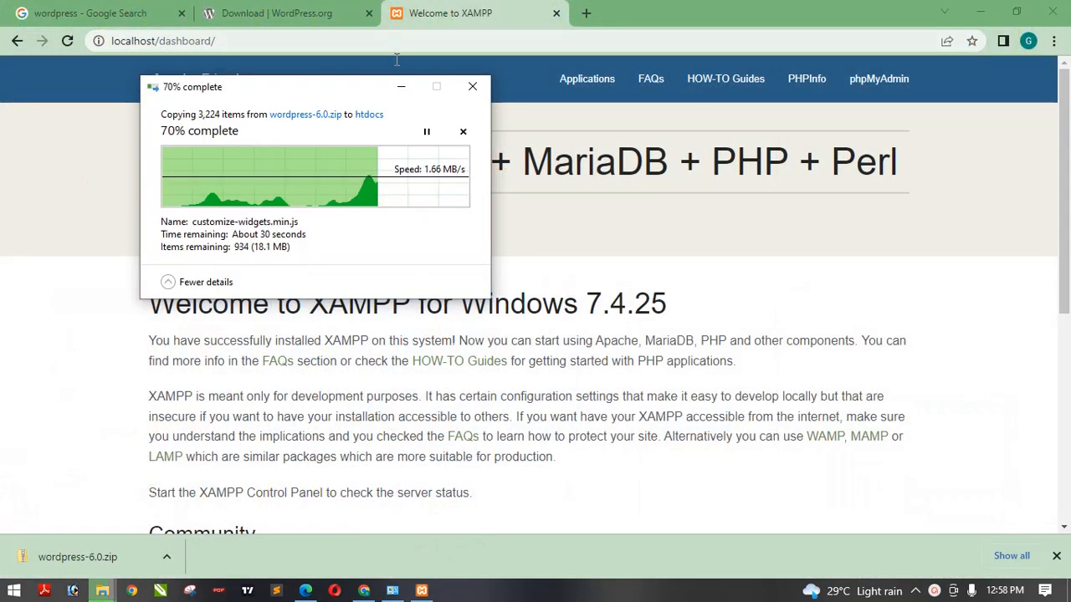
left_click(401, 89)
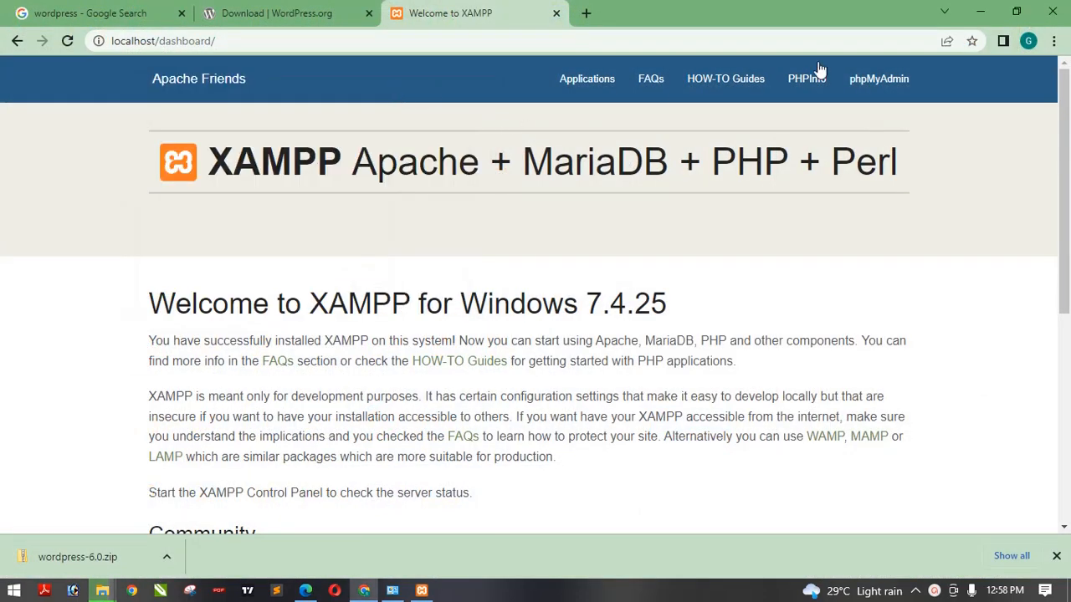
- Open phpMyAdmin from the XAMPP dashboard and check the network connection in the system tray
left_click(888, 84)
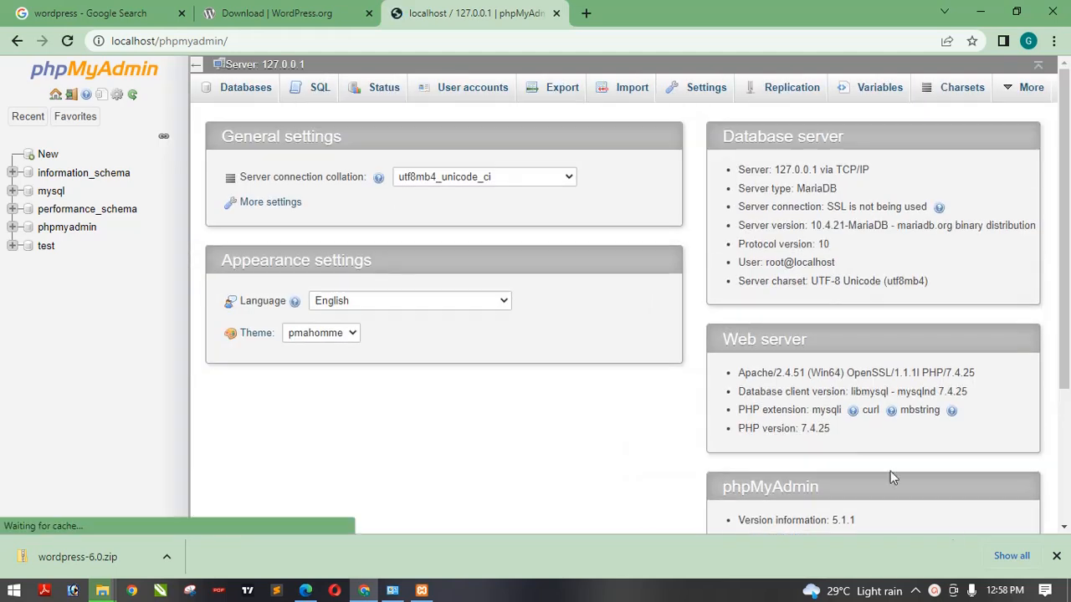
left_click(917, 592)
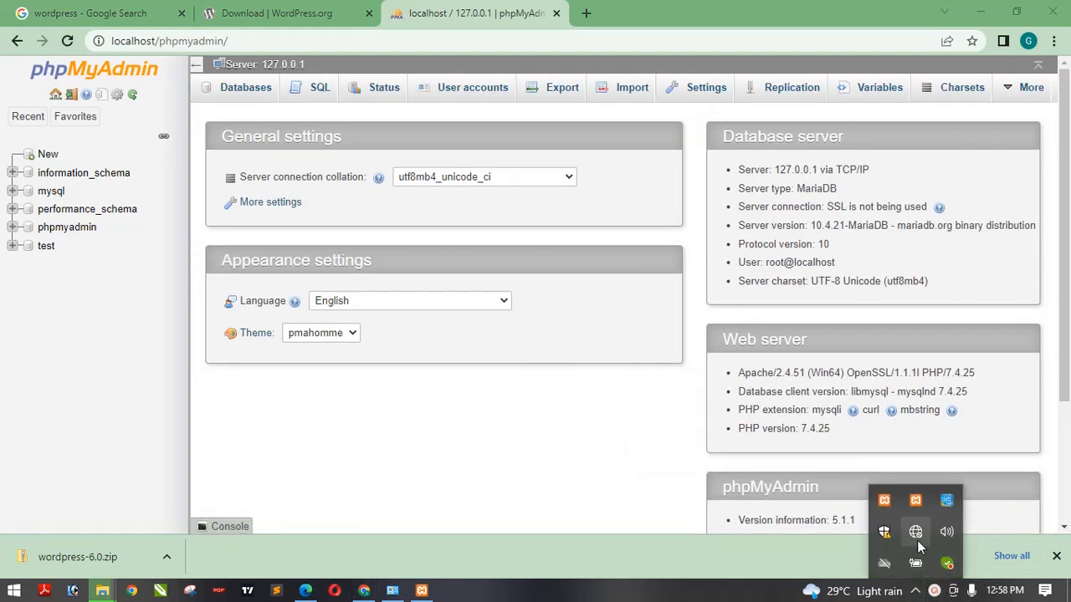
left_click(915, 592)
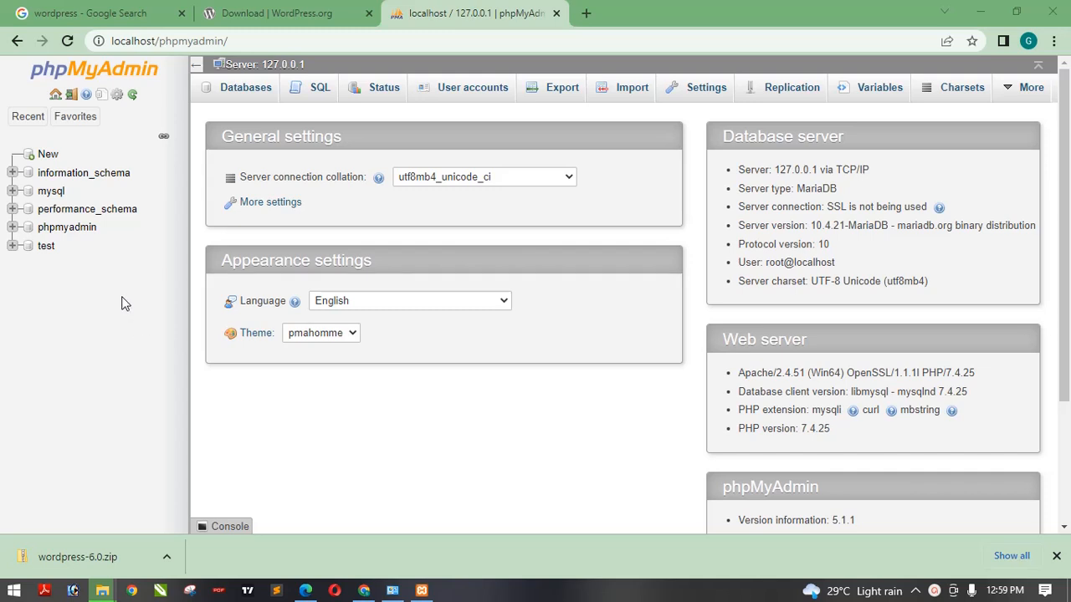
- Create a new database named wordpress with utf8mb4_general_ci collation
left_click(246, 94)
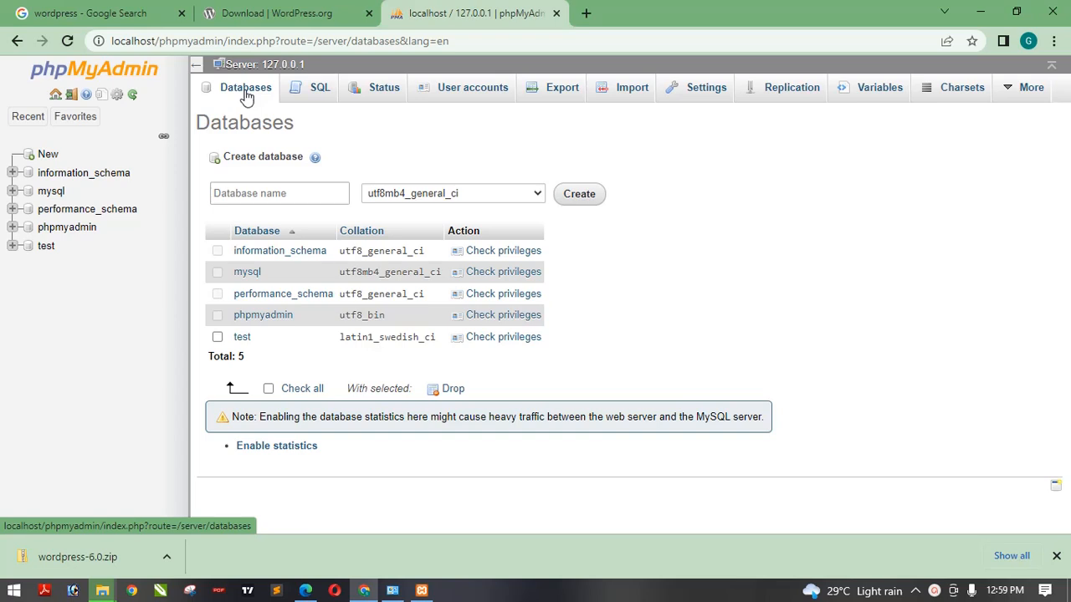
left_click(293, 193)
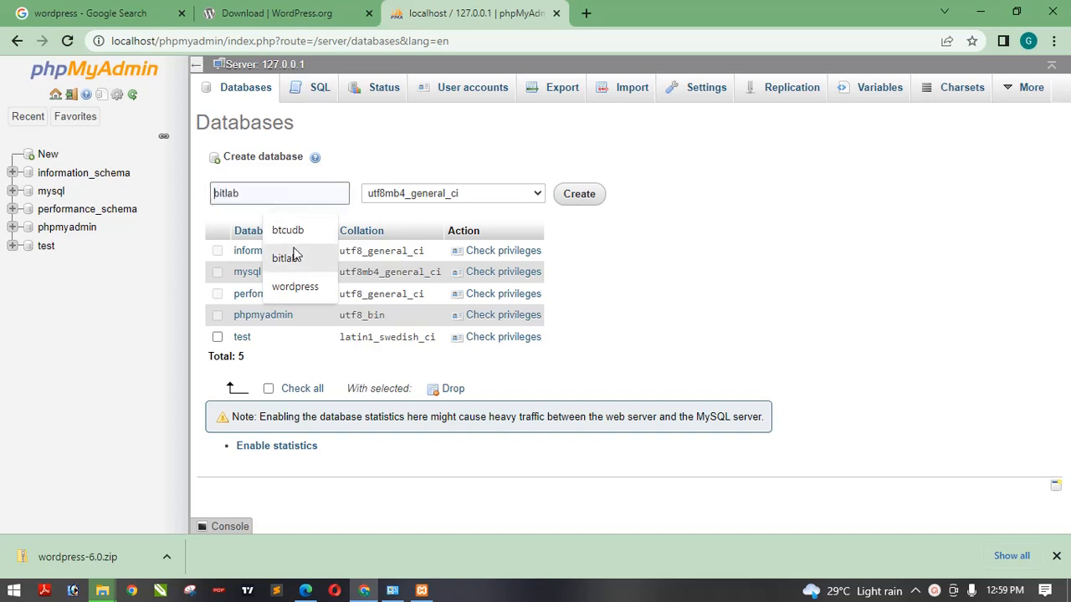
left_click(294, 286)
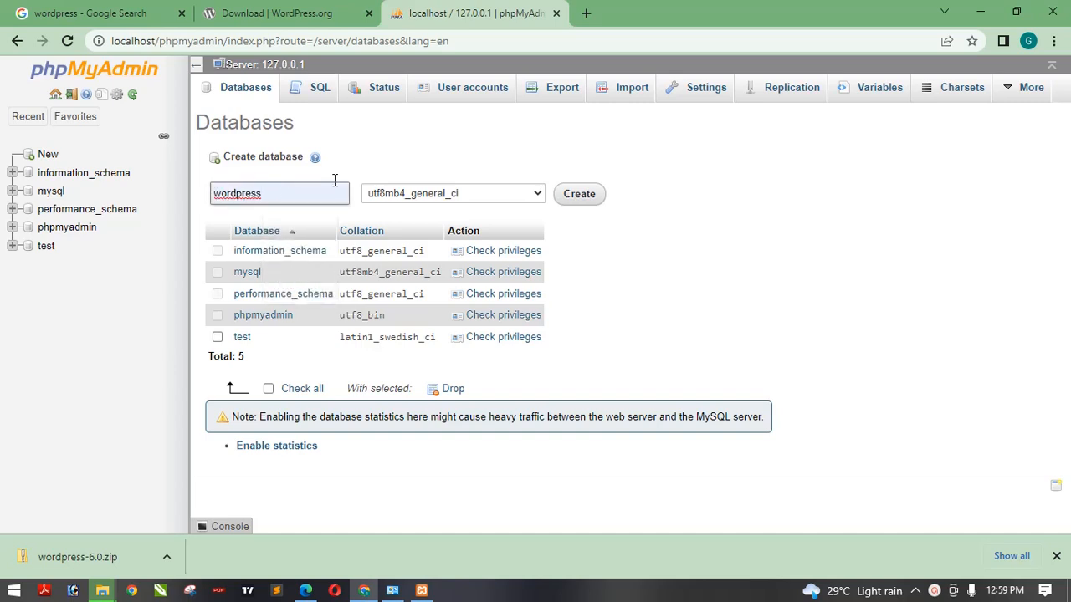
left_click(292, 198)
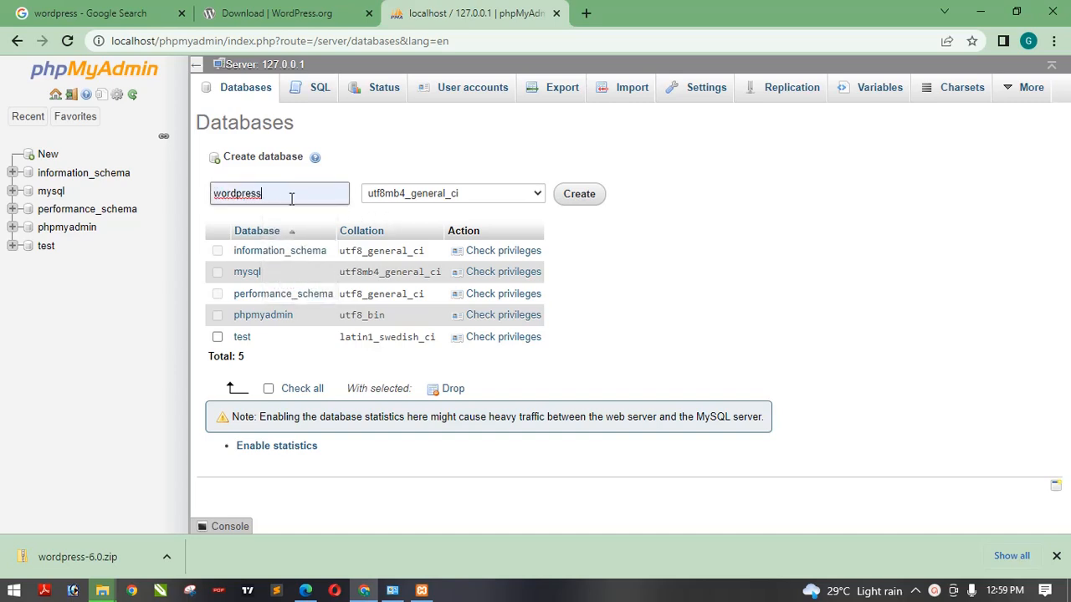
left_click(427, 163)
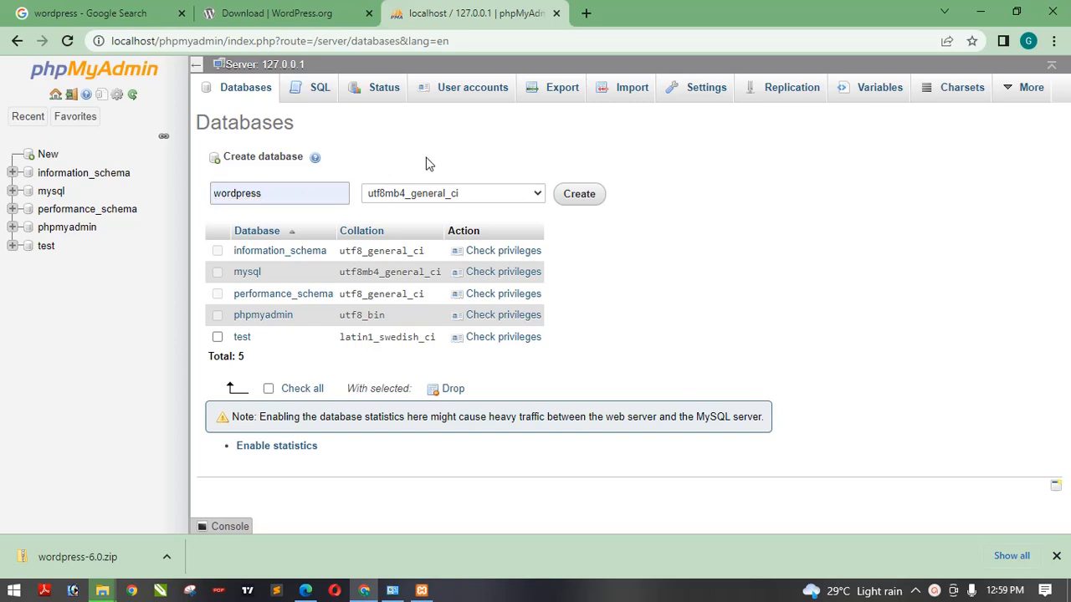
left_click(579, 194)
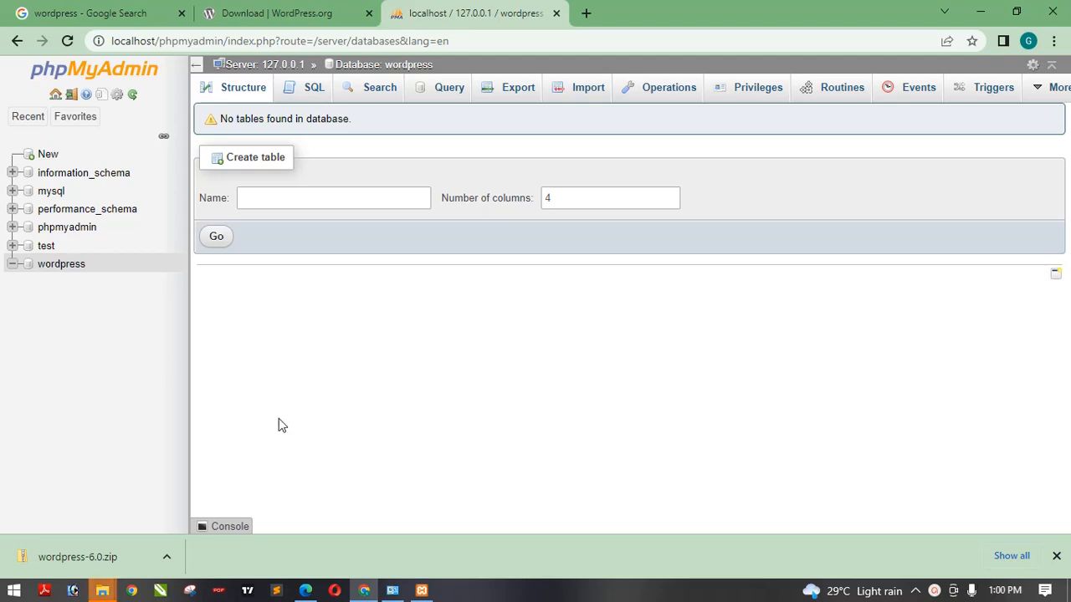
mouse_move(103, 591)
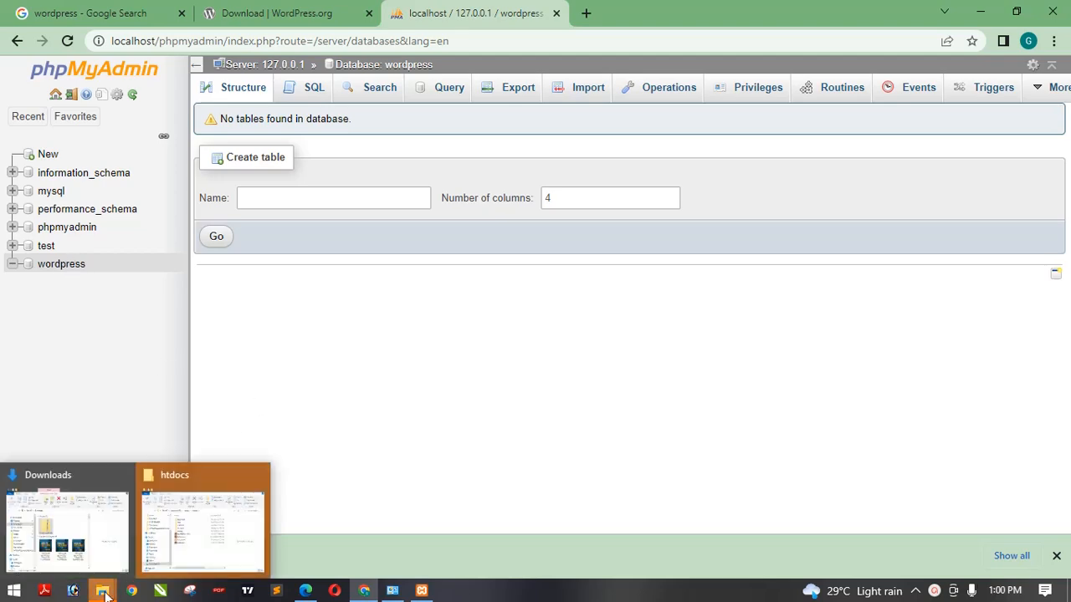
mouse_move(204, 515)
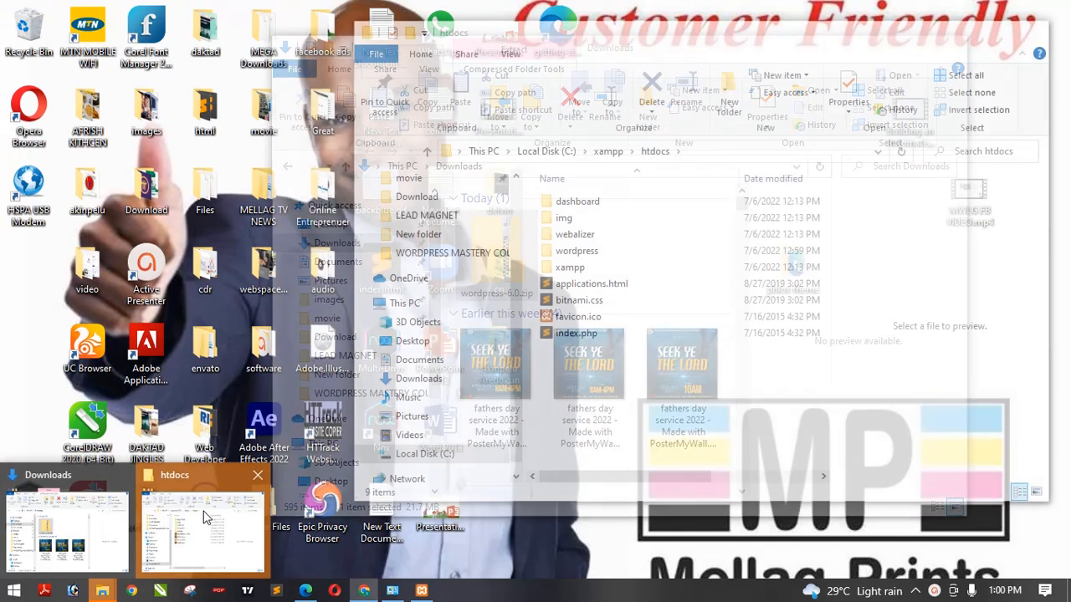
left_click(206, 514)
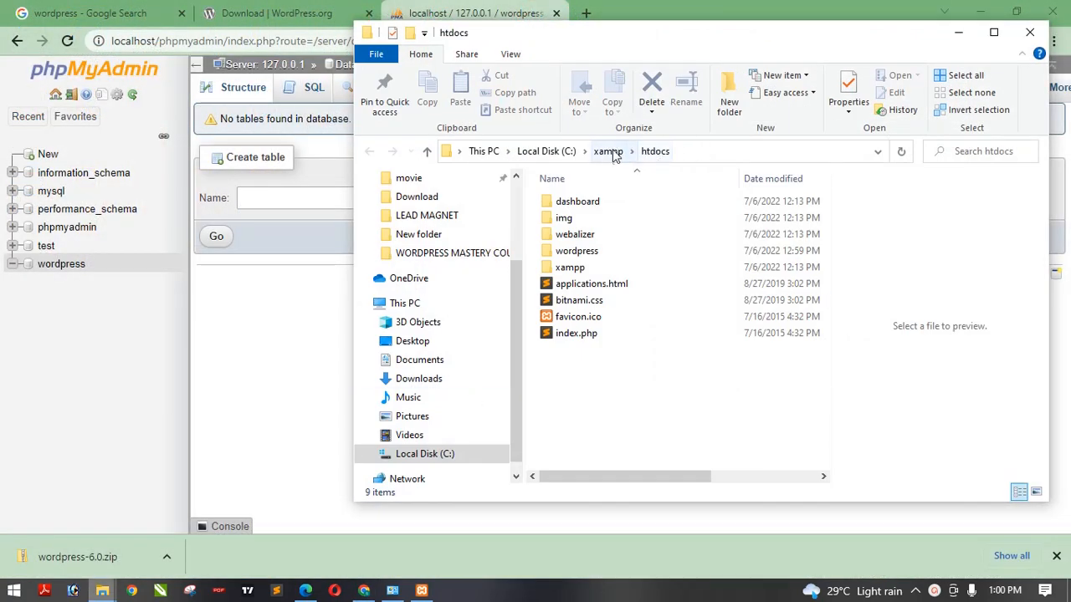
left_click(1030, 32)
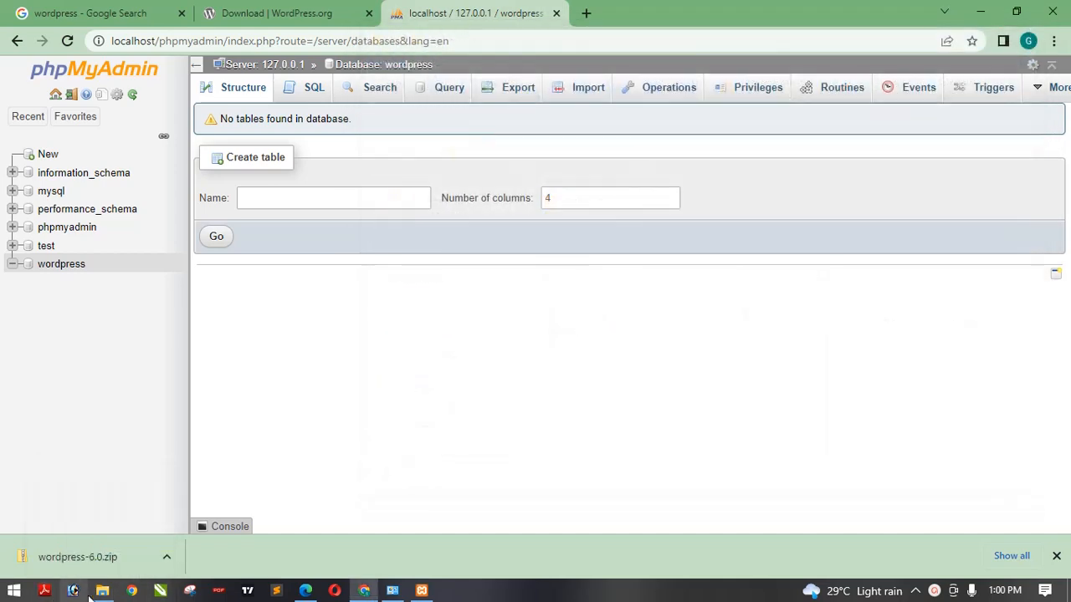
- Browse in File Explorer to the wordpress folder inside C:\xampp\htdocs
mouse_move(90, 596)
left_click(96, 519)
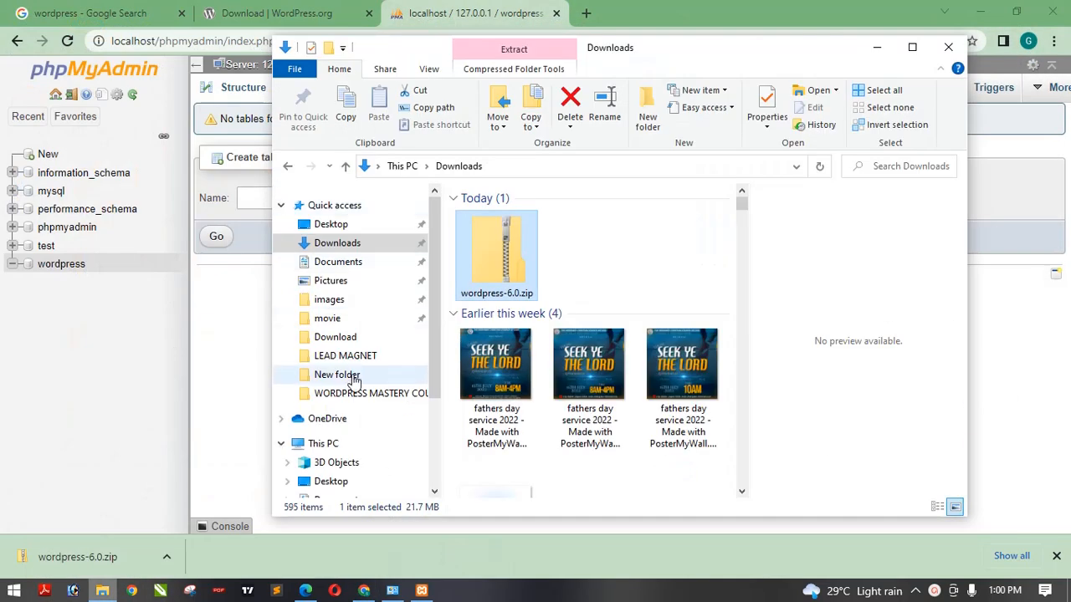
left_click(328, 443)
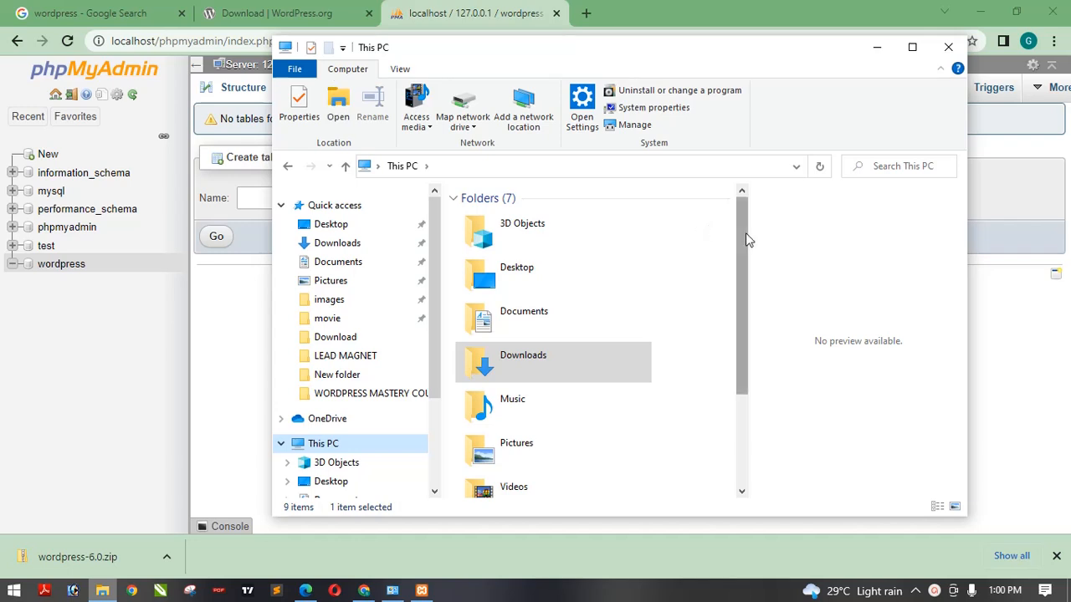
left_click_drag(746, 233, 743, 326)
left_click(560, 439)
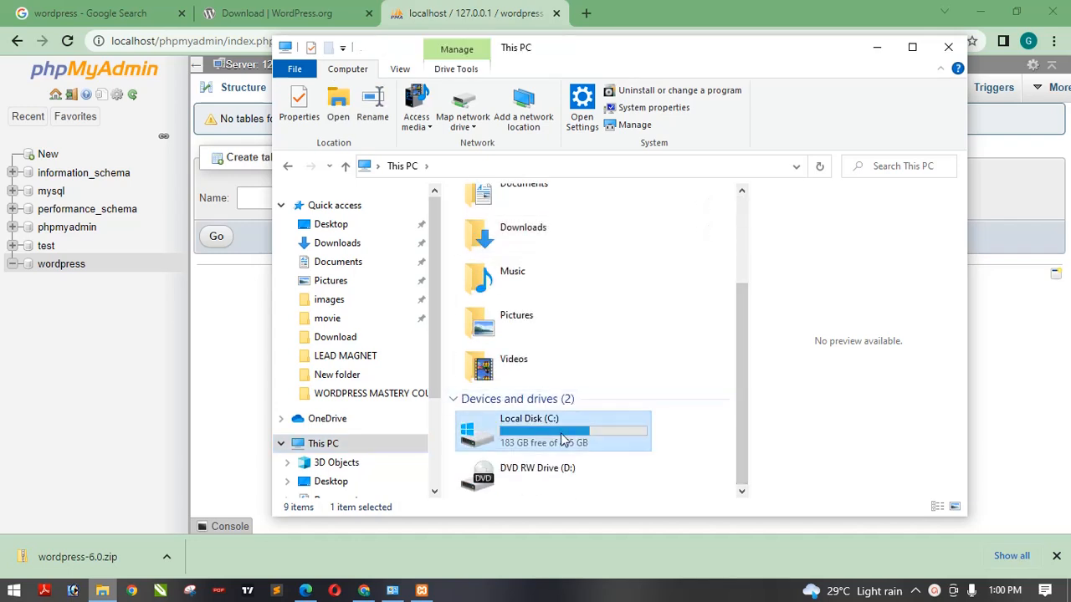
double_click(560, 439)
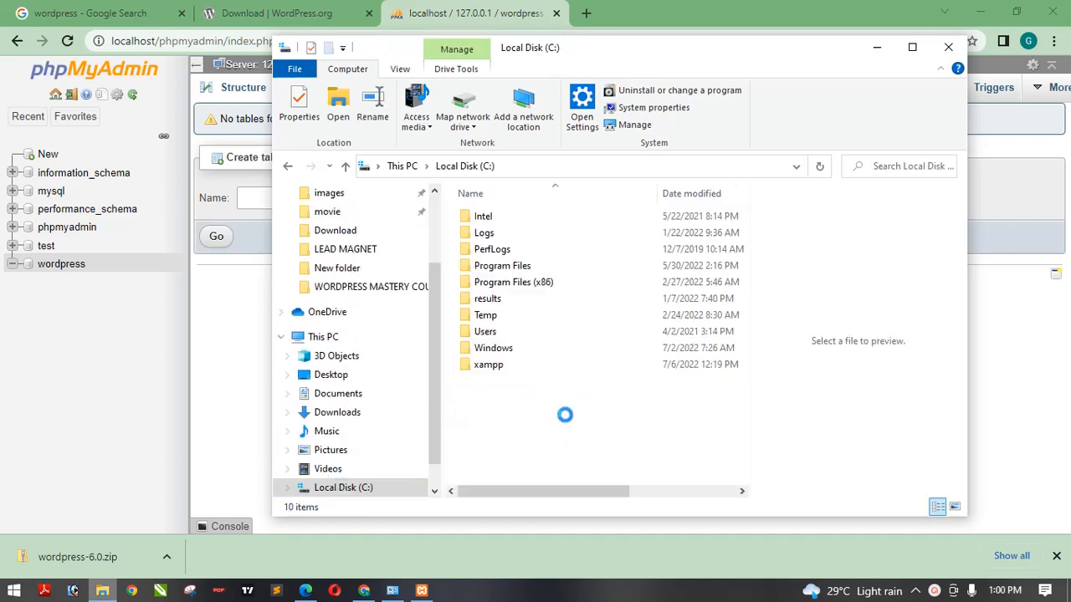
double_click(497, 372)
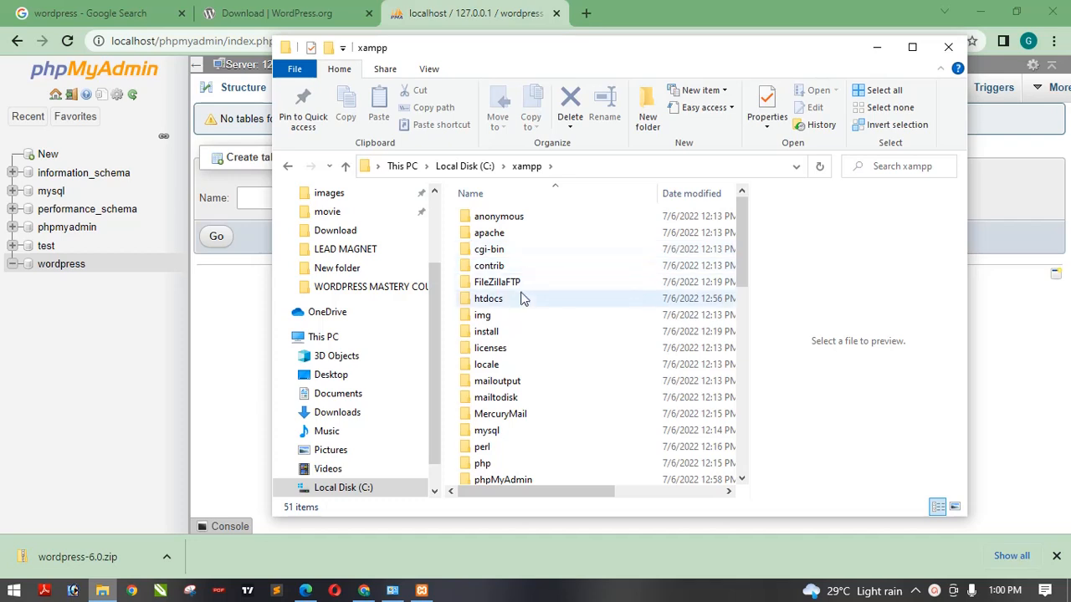
double_click(514, 306)
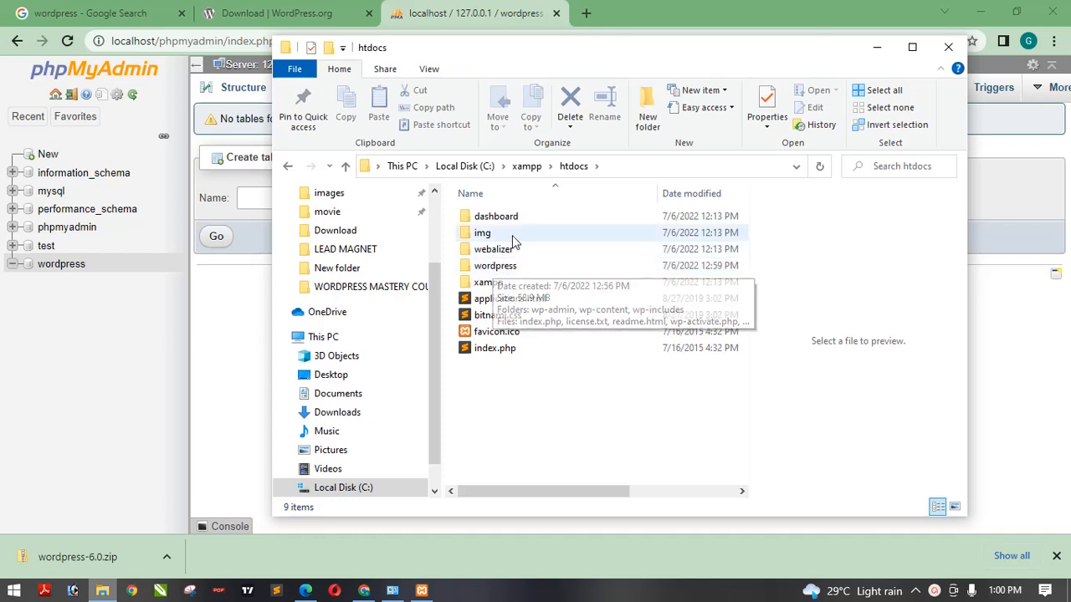
left_click(513, 268)
double_click(513, 267)
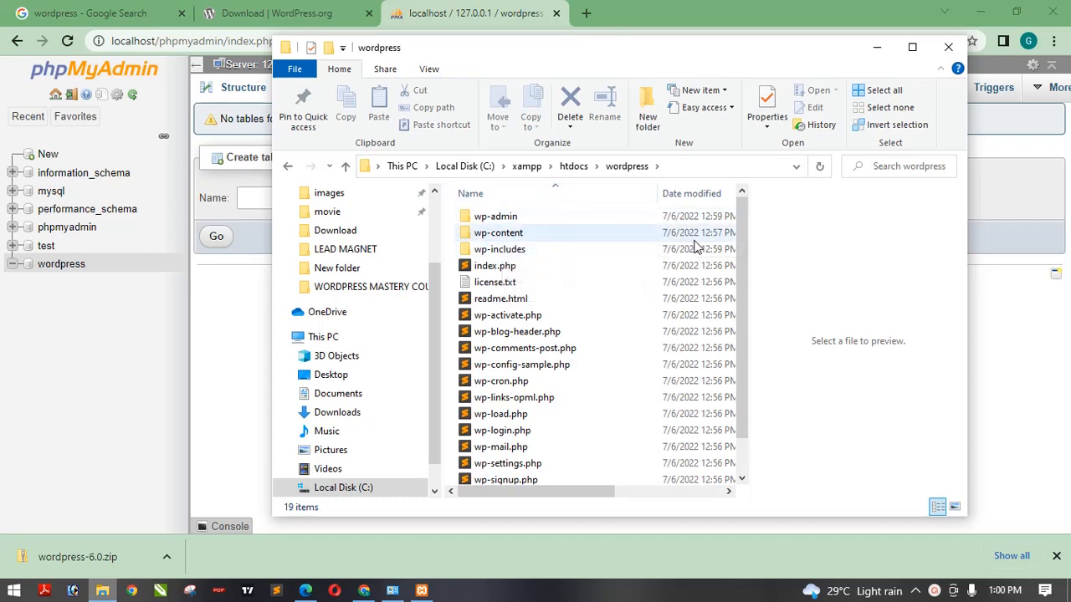
left_click_drag(743, 249, 743, 298)
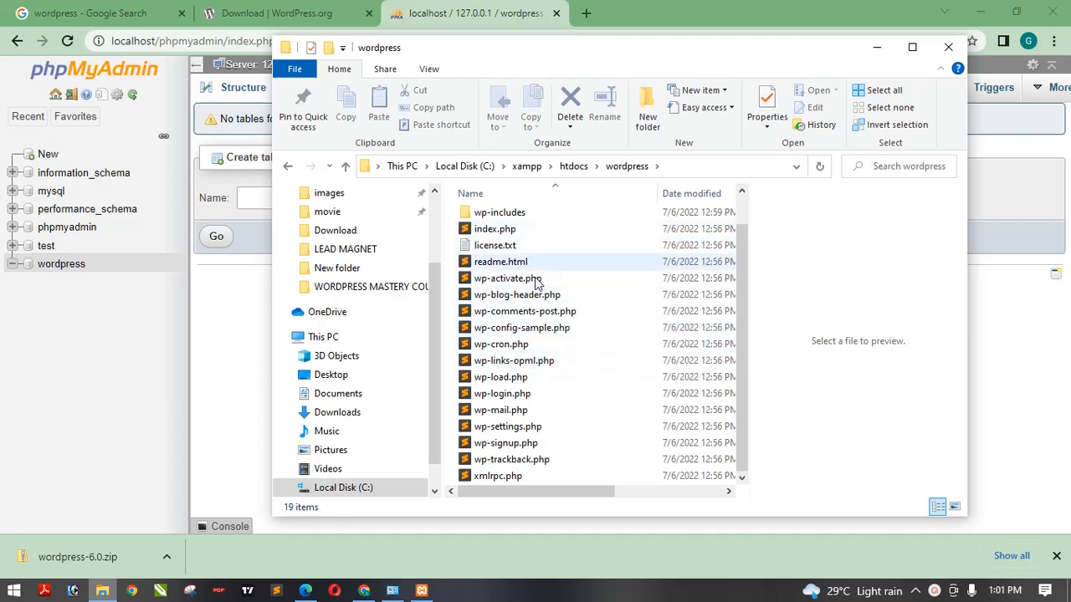
- Open wp-config-sample.php in Sublime Text, then minimize the editor
left_click(540, 330)
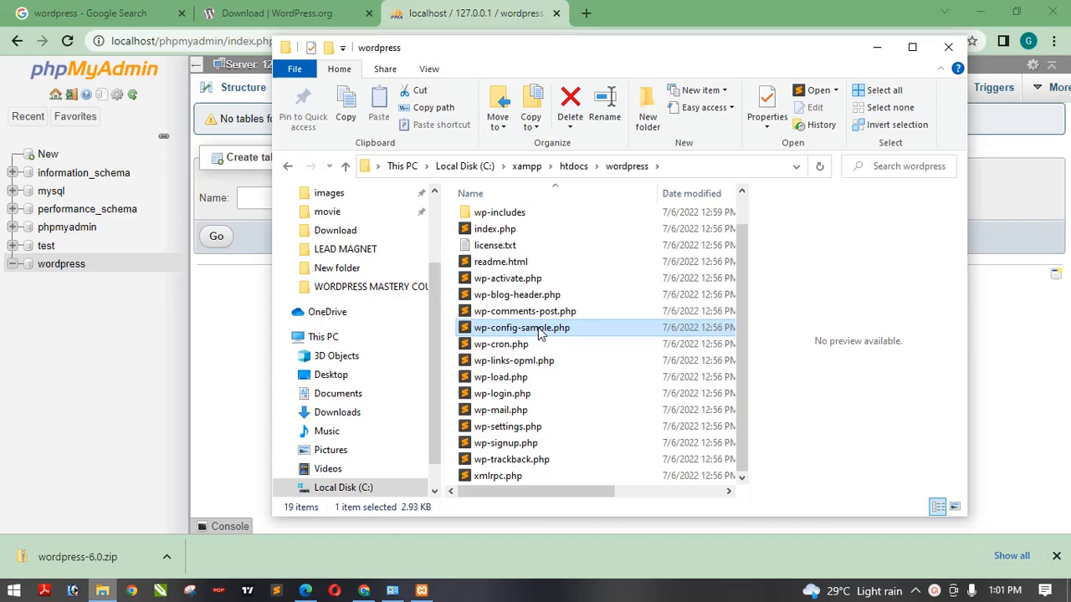
double_click(539, 331)
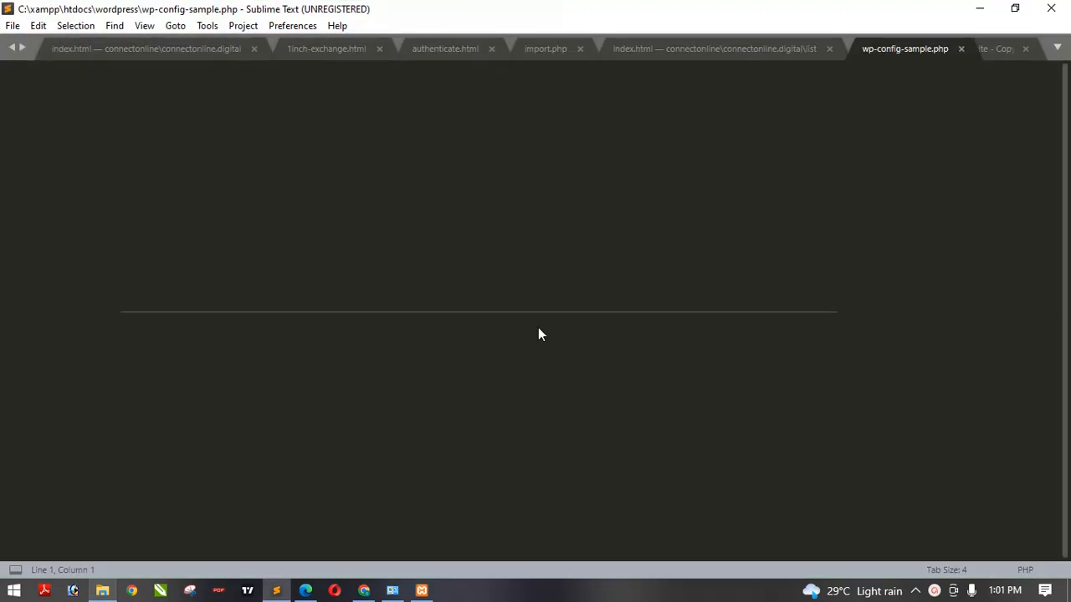
left_click(539, 327)
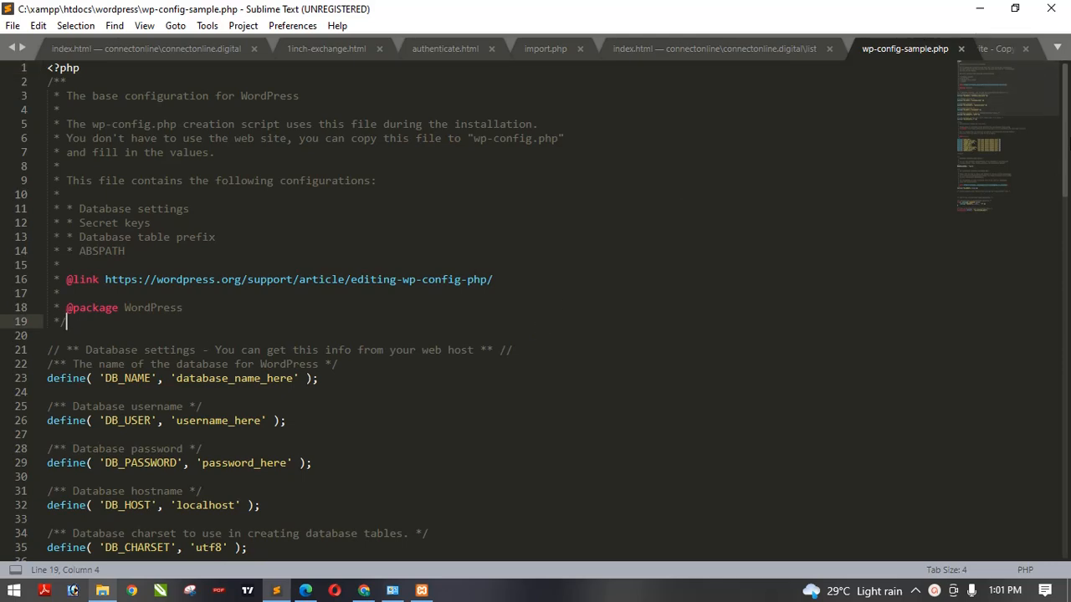
mouse_move(1064, 138)
left_mouse_down()
mouse_move(1037, 478)
mouse_move(1063, 126)
left_mouse_up()
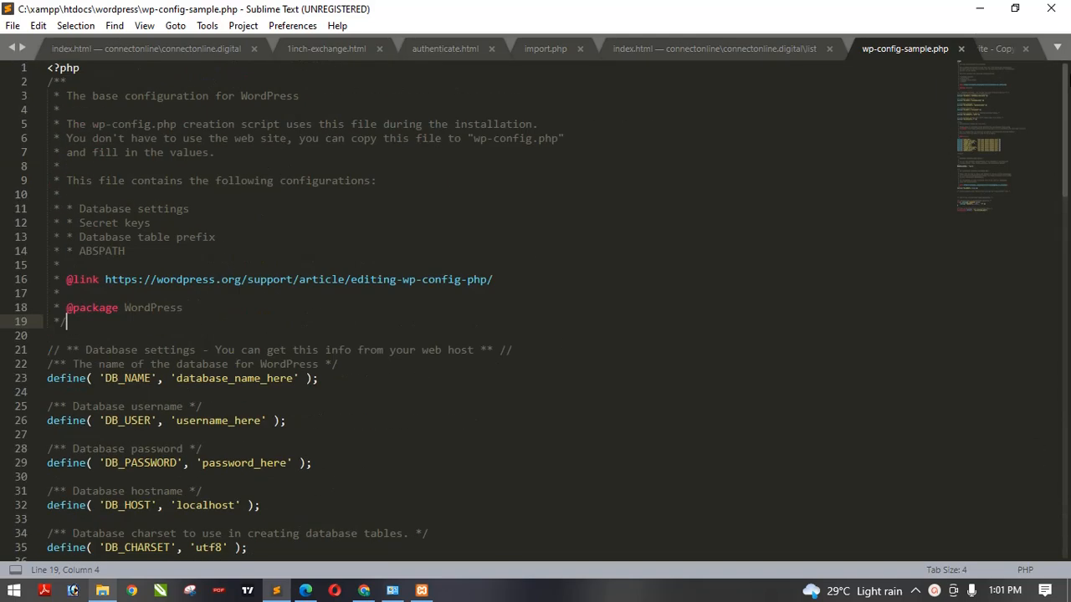
left_click(979, 8)
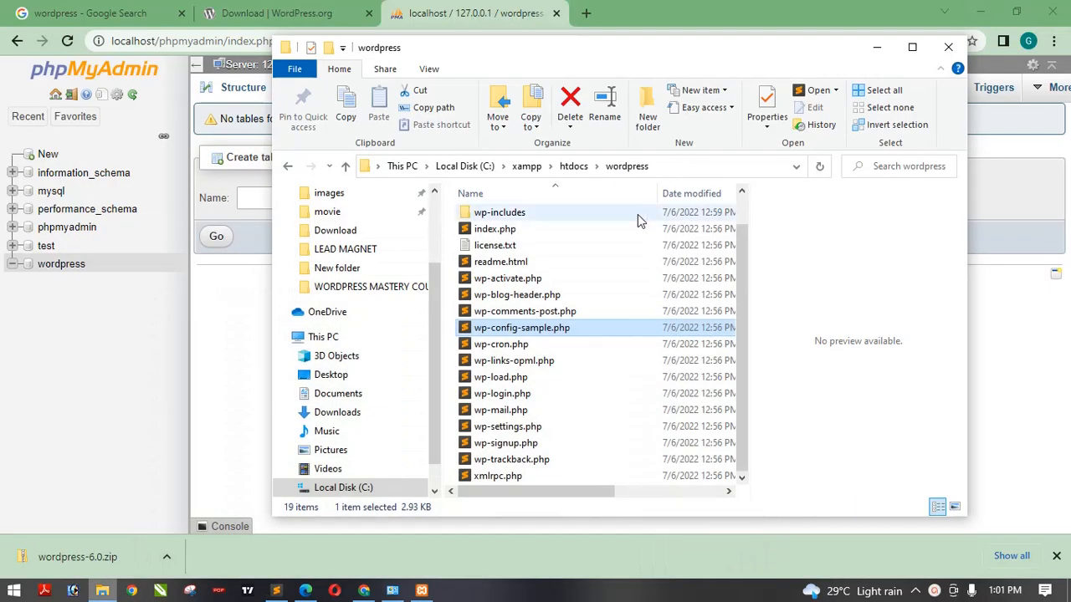
- Open wp-config-sample.php with Notepad and move the cursor down a few lines
right_click(516, 329)
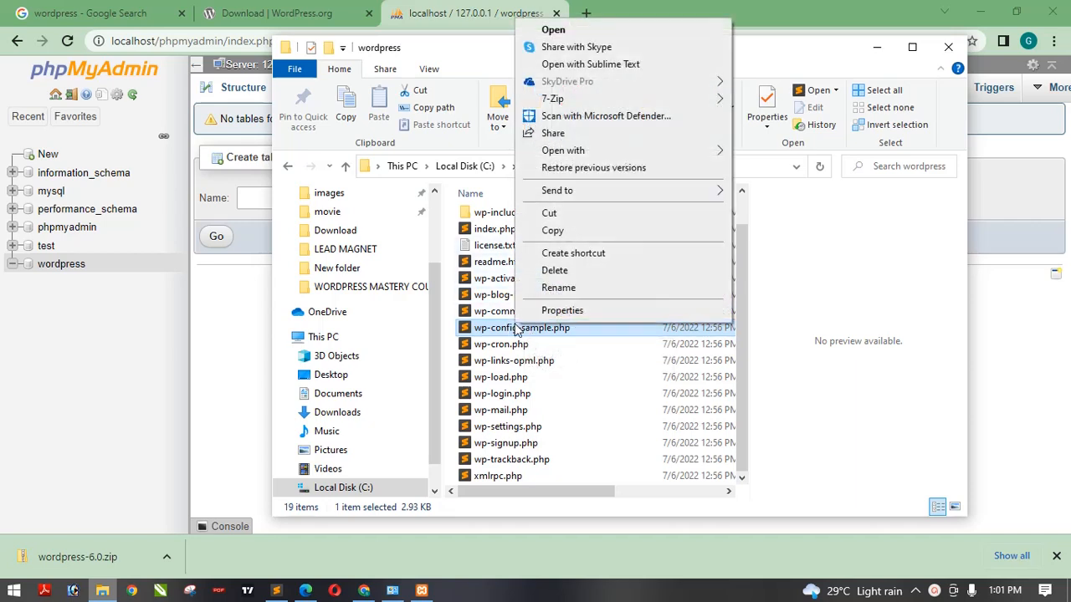
mouse_move(577, 152)
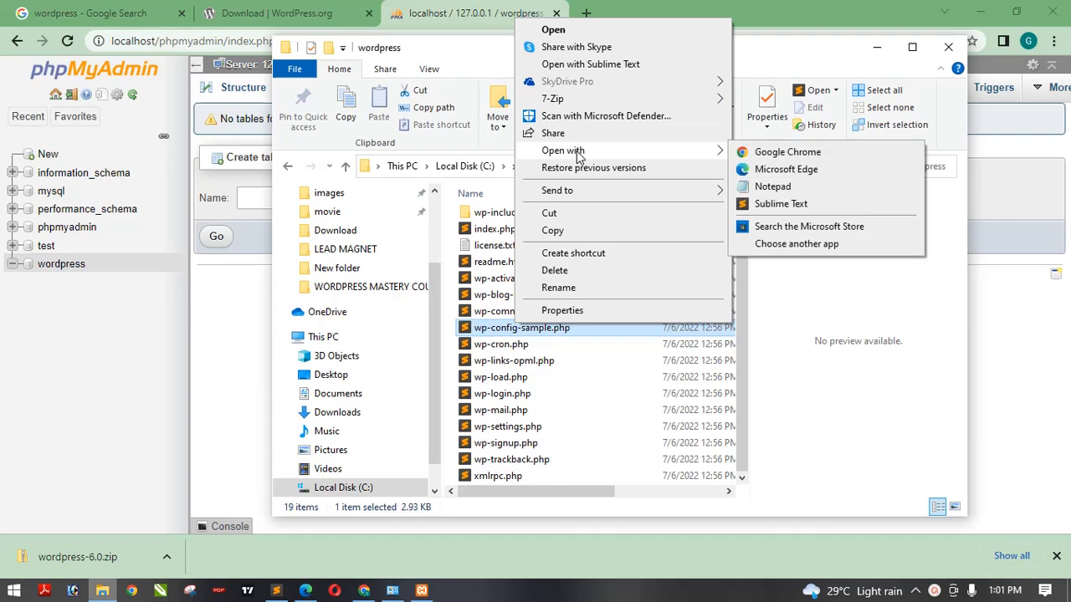
left_click(763, 190)
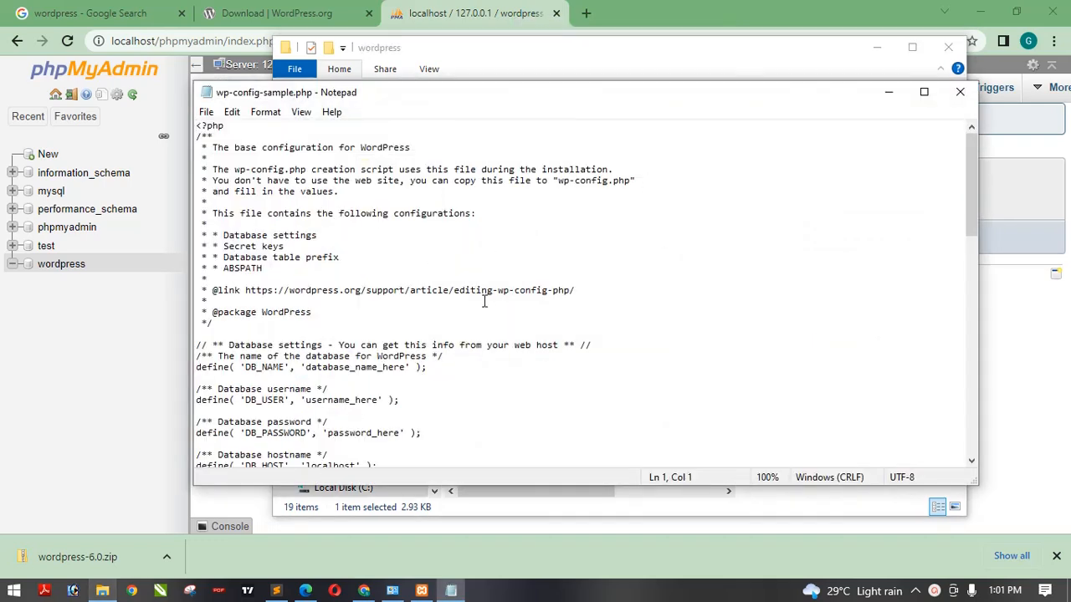
key("Down")
key("Down")
key("Down")
key("Down")
key("Down")
key("Down")
key("Down")
key("Down")
key("Down")
key("Down")
key("Down")
key("Down")
key("Down")
key("Down")
key("Down")
key("Down")
key("Down")
key("Down")
key("Down")
key("Down")
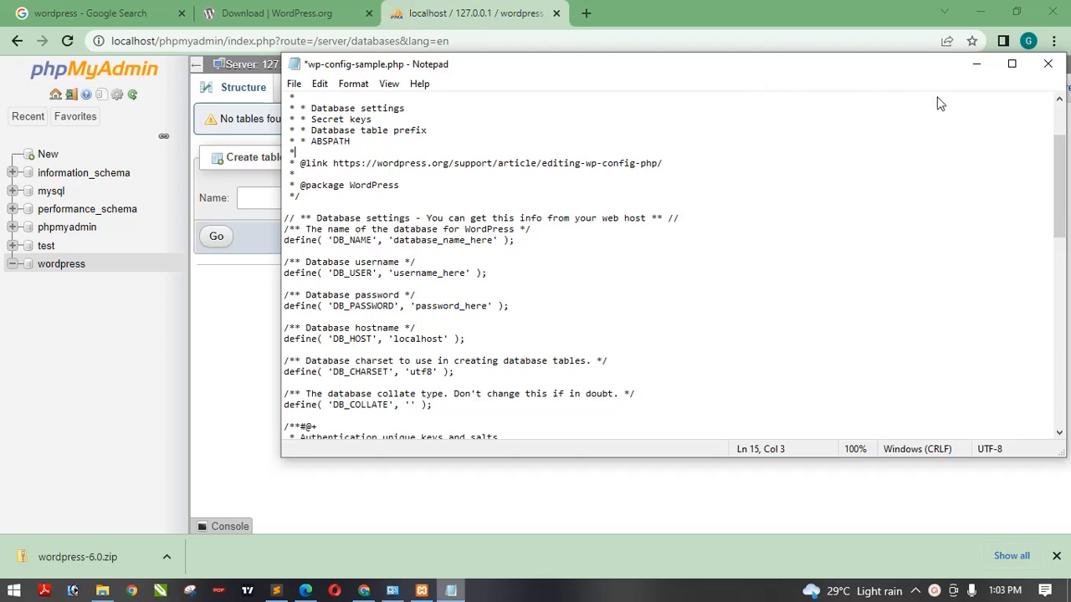
left_click(976, 63)
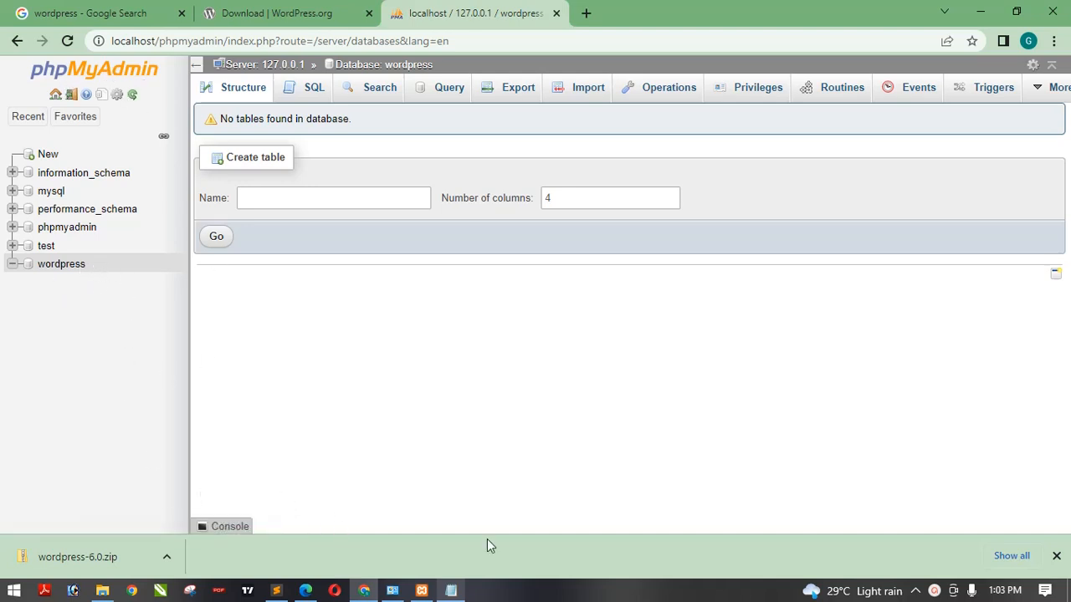
left_click(451, 592)
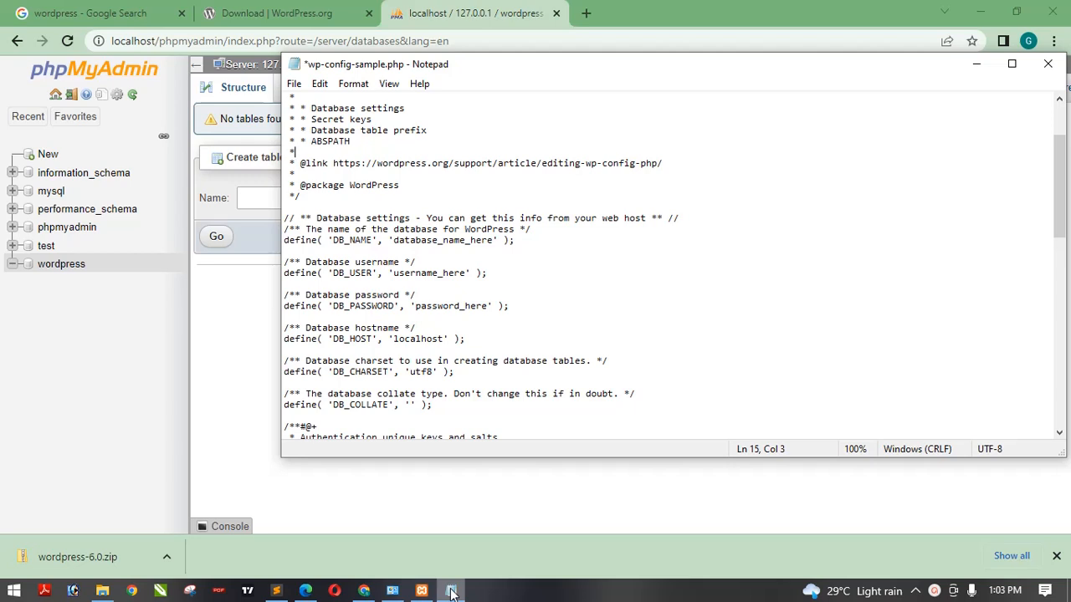
left_click(109, 311)
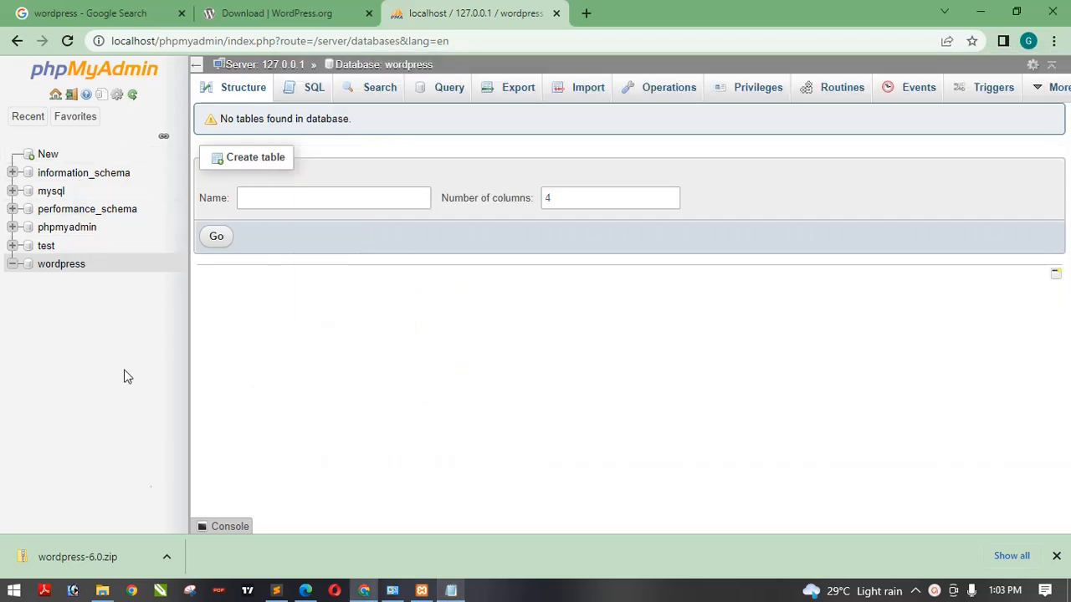
left_click(452, 592)
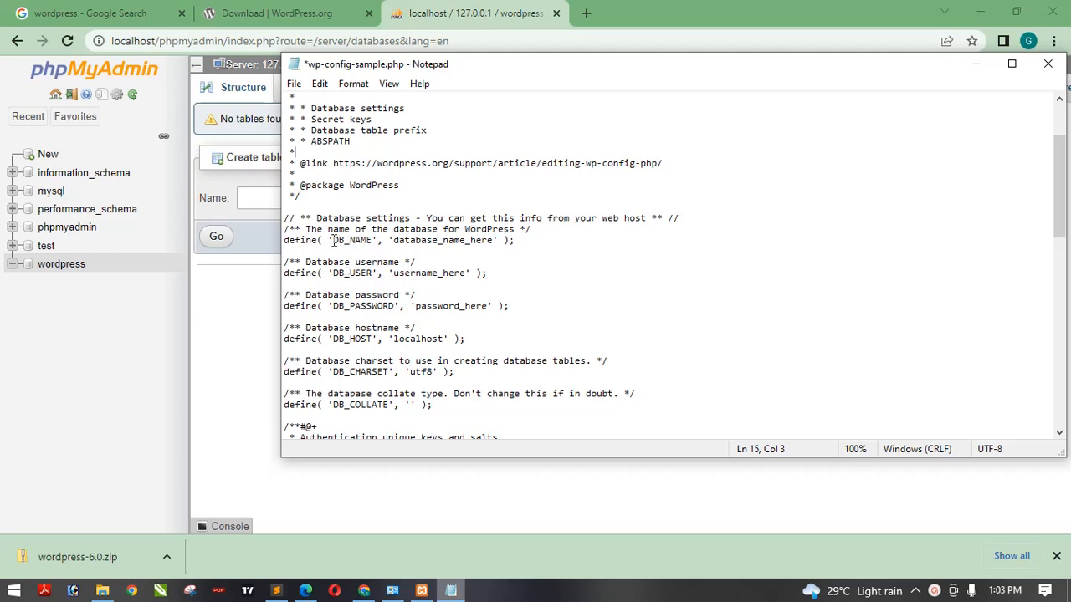
- Replace the DB_NAME placeholder value in wp-config-sample.php with wordpress
left_click(366, 240)
key("BackSpace")
key("BackSpace")
key("BackSpace")
key("BackSpace")
key("BackSpace")
key("BackSpace")
key("BackSpace")
key("BackSpace")
key("BackSpace")
key("BackSpace")
key("BackSpace")
key("BackSpace")
key("BackSpace")
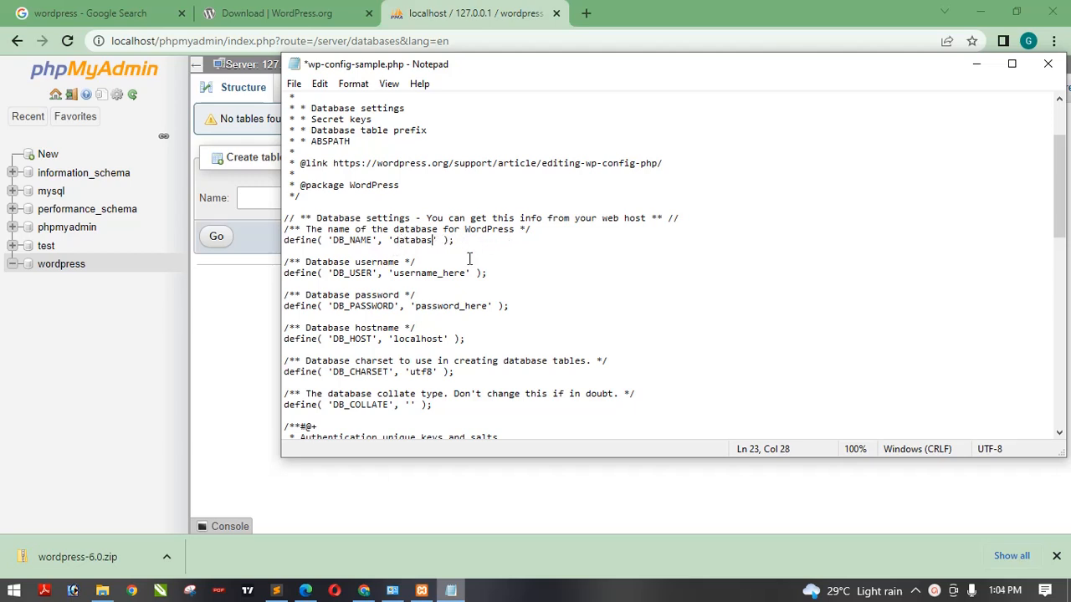
key("BackSpace")
key("BackSpace")
key("BackSpace")
key("BackSpace")
type("wordpress")
- Replace the DB_USER placeholder value with root
left_click(420, 250)
key("BackSpace")
key("BackSpace")
key("BackSpace")
key("BackSpace")
key("BackSpace")
key("BackSpace")
key("BackSpace")
key("BackSpace")
key("BackSpace")
key("BackSpace")
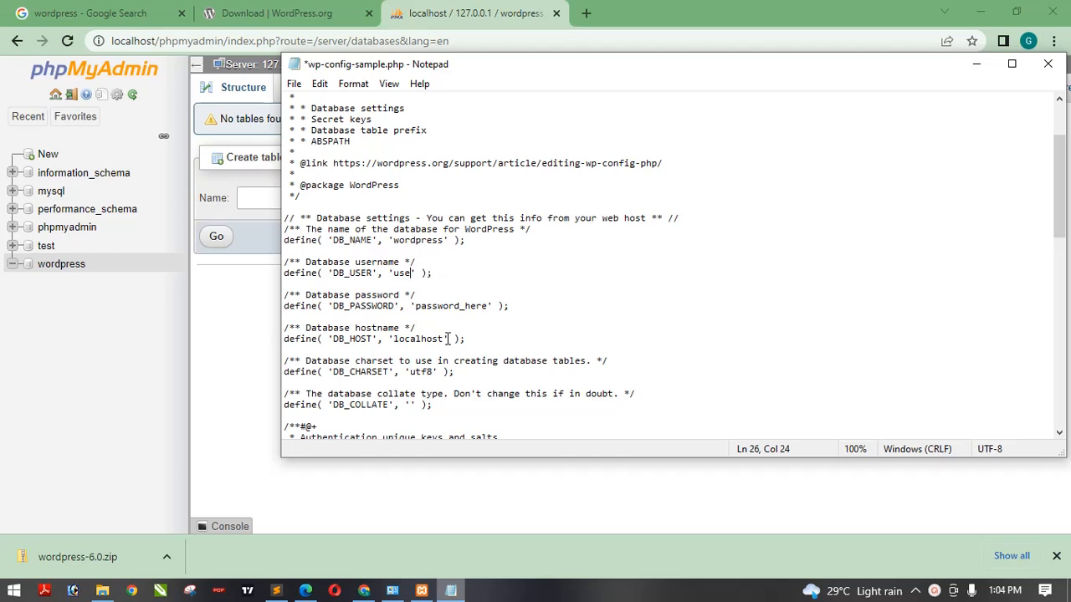
key("BackSpace")
key("BackSpace")
key("BackSpace")
type("root")
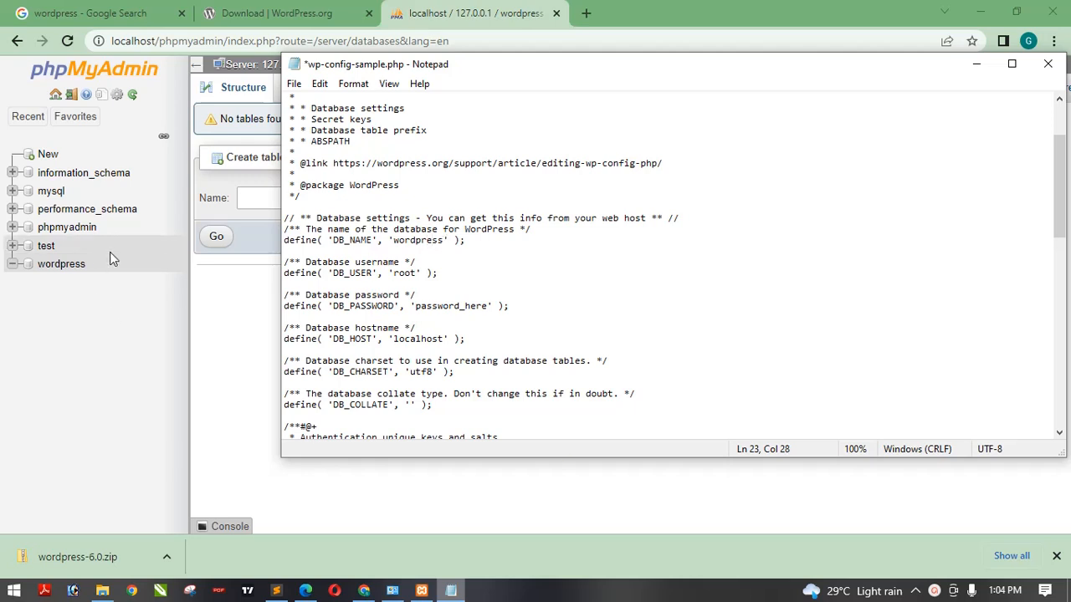
left_click(60, 300)
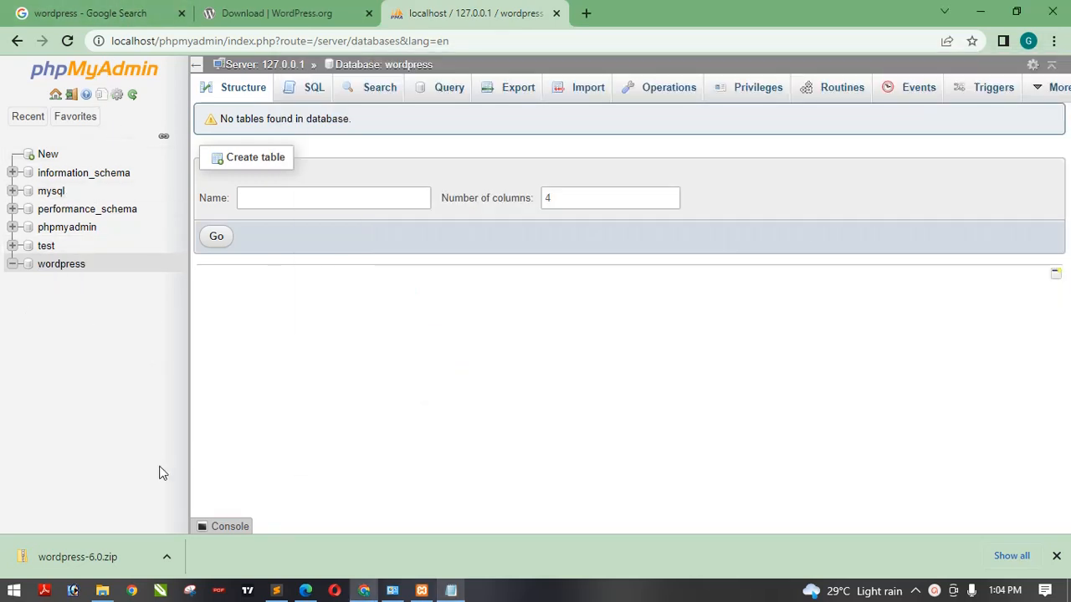
left_click(452, 591)
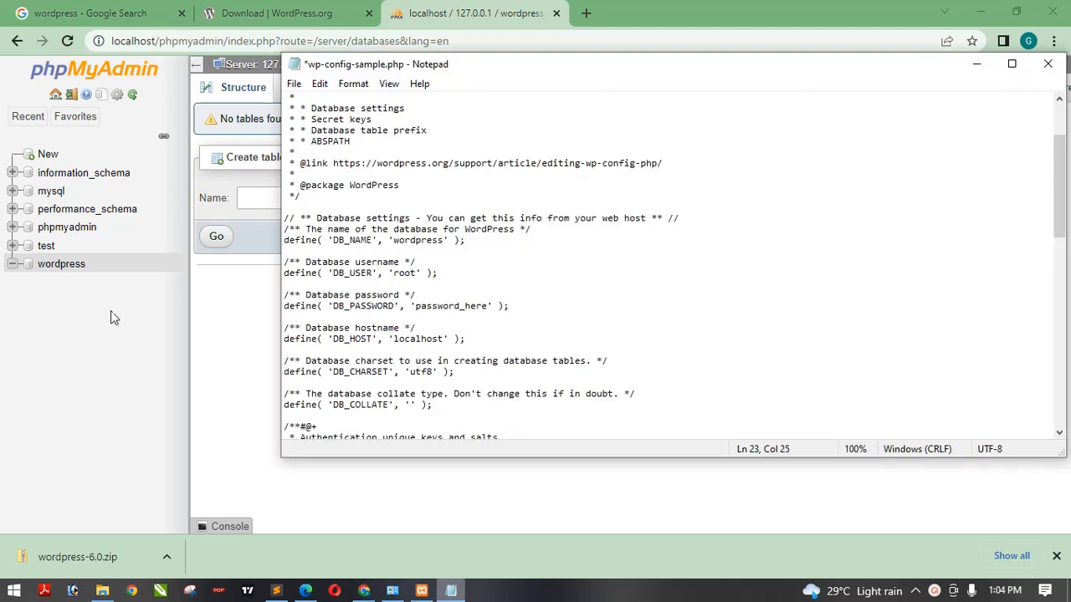
left_click(59, 262)
- Delete the DB_PASSWORD placeholder so the password value is left as empty quotes
left_click(476, 305)
left_click(480, 327)
left_click(478, 306)
key("Right")
key("BackSpace")
key("BackSpace")
key("BackSpace")
key("BackSpace")
key("BackSpace")
key("BackSpace")
key("BackSpace")
key("BackSpace")
key("BackSpace")
key("BackSpace")
key("BackSpace")
key("BackSpace")
key("BackSpace")
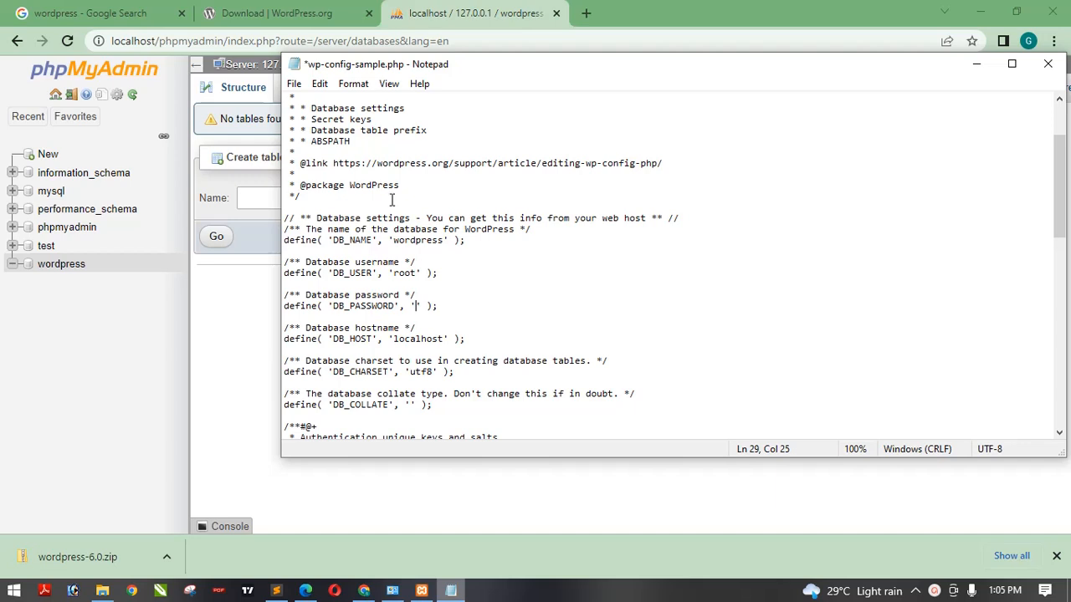
- Save the edited file as wp-config.php in the xampp htdocs wordpress folder
left_click(294, 85)
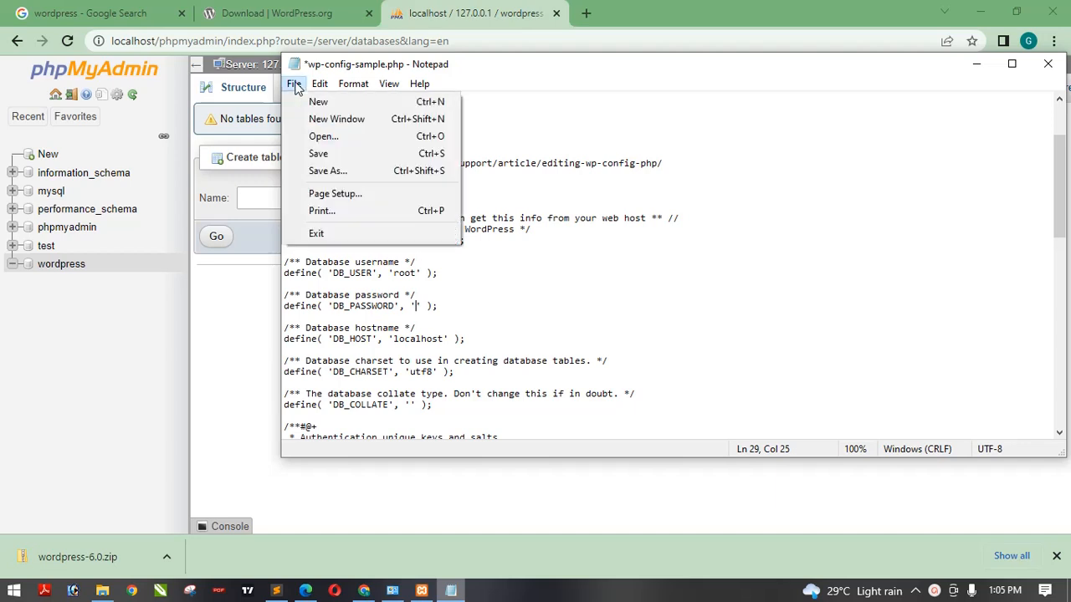
left_click(328, 172)
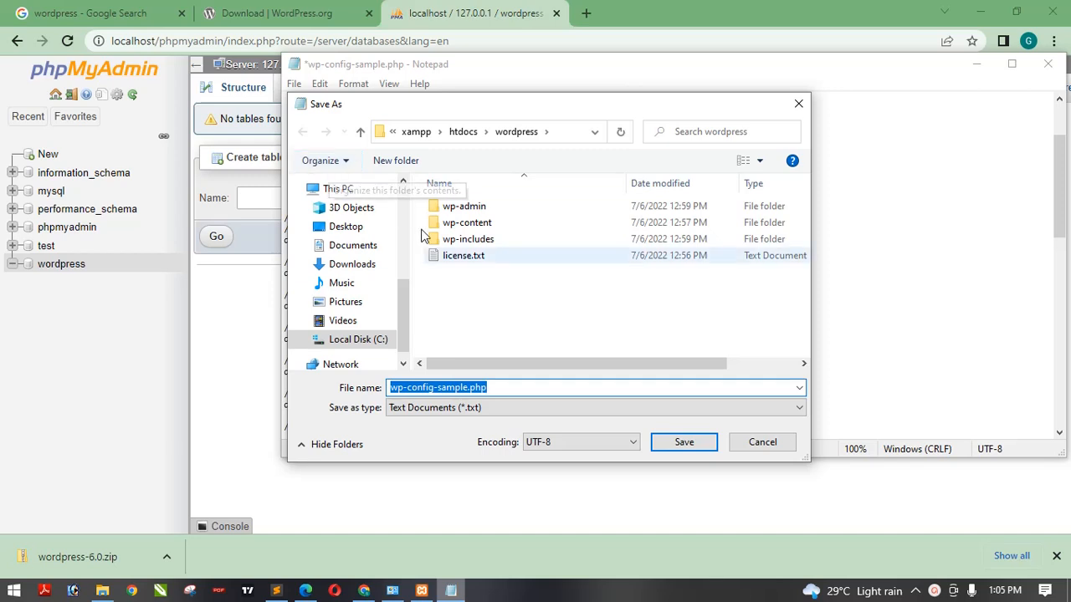
left_click(516, 382)
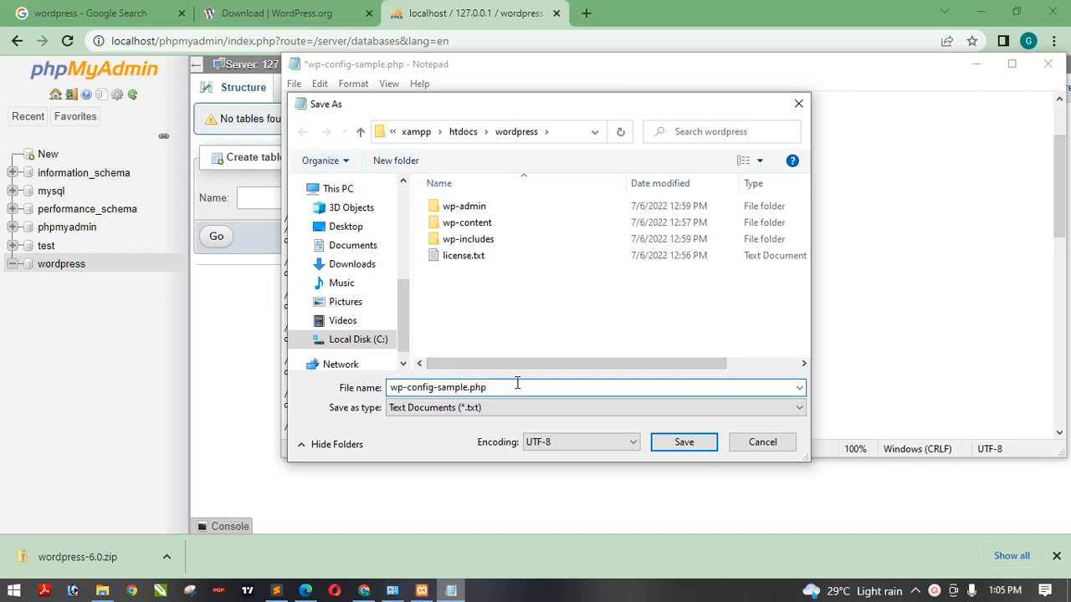
key("Left")
key("Left")
key("Left")
key("Left")
key("BackSpace")
key("BackSpace")
key("BackSpace")
key("BackSpace")
key("BackSpace")
key("BackSpace")
key("BackSpace")
left_click(682, 444)
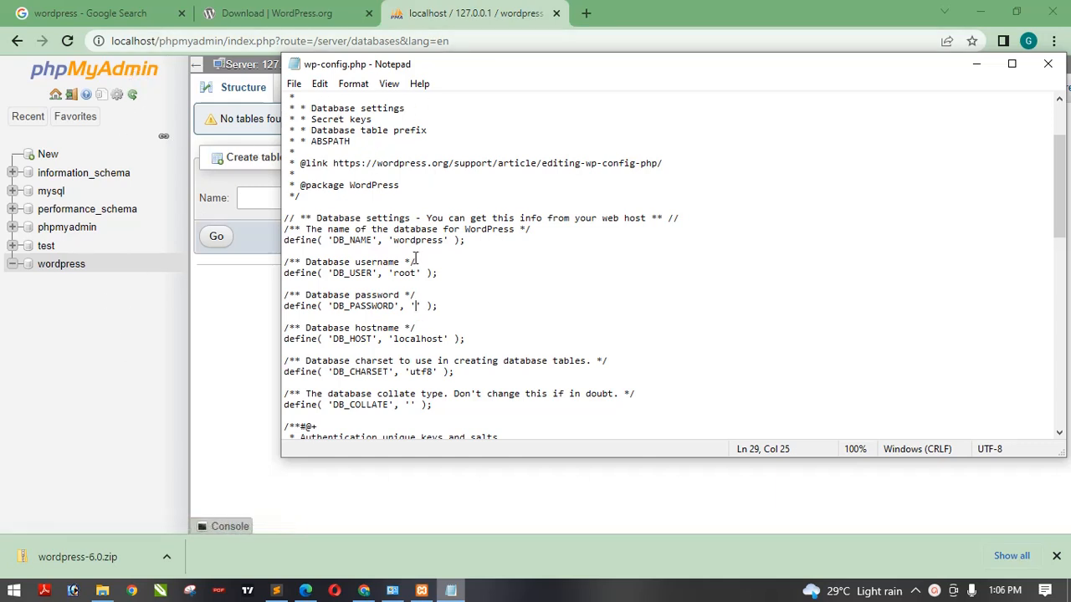
- Open localhost in a new browser tab to reach the XAMPP dashboard
left_click(979, 67)
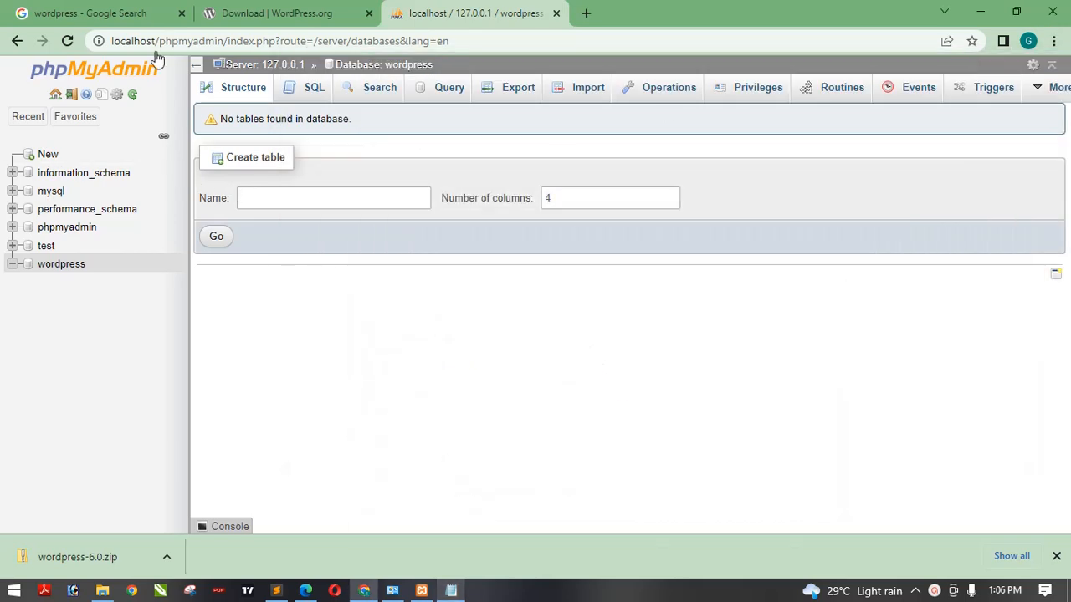
left_click(294, 24)
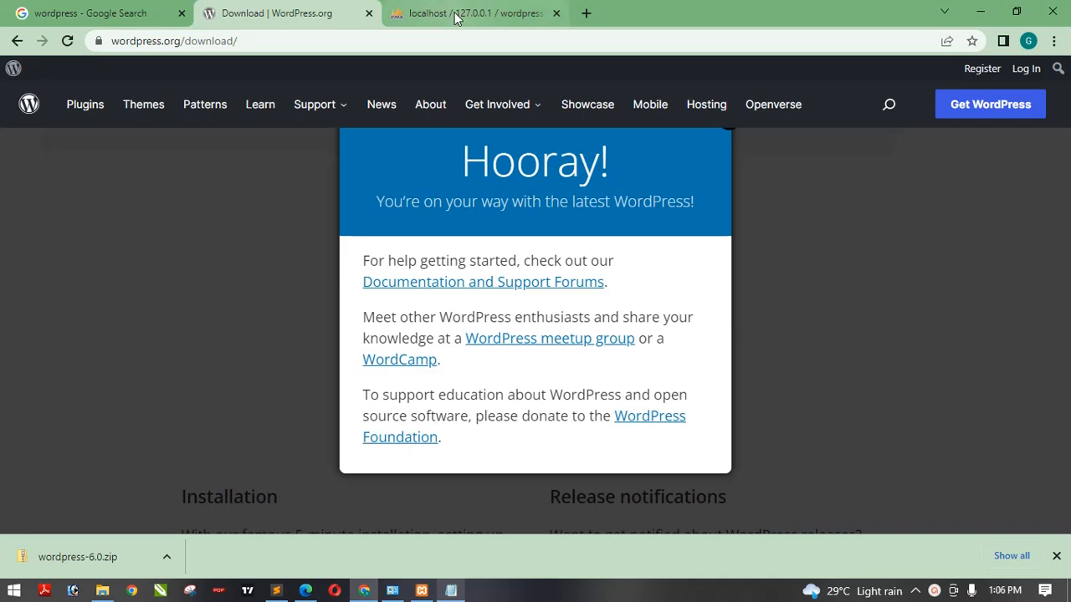
left_click(405, 13)
left_click(583, 12)
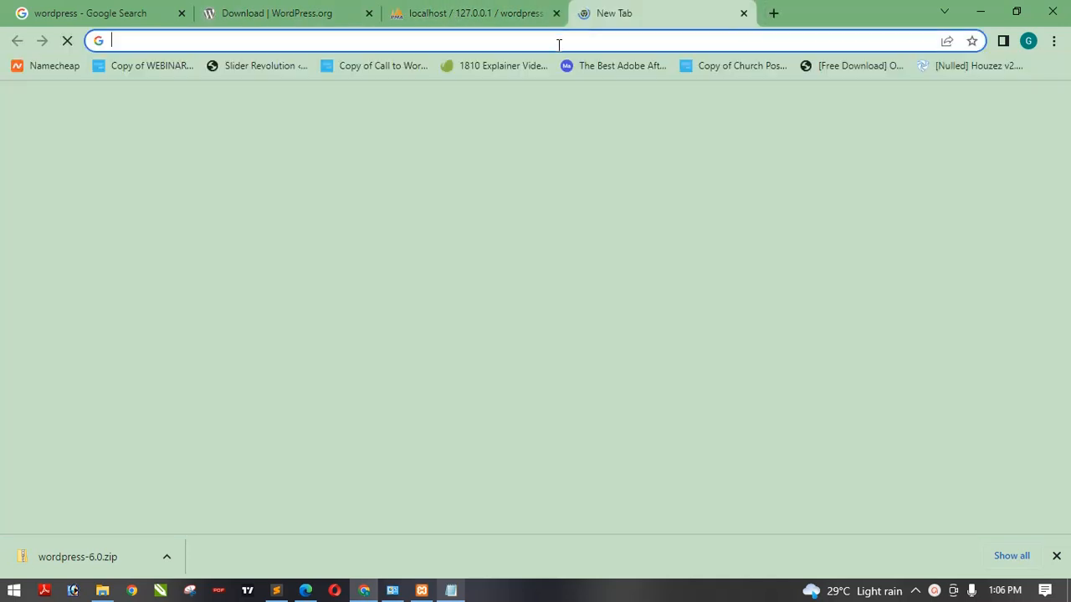
type("lo")
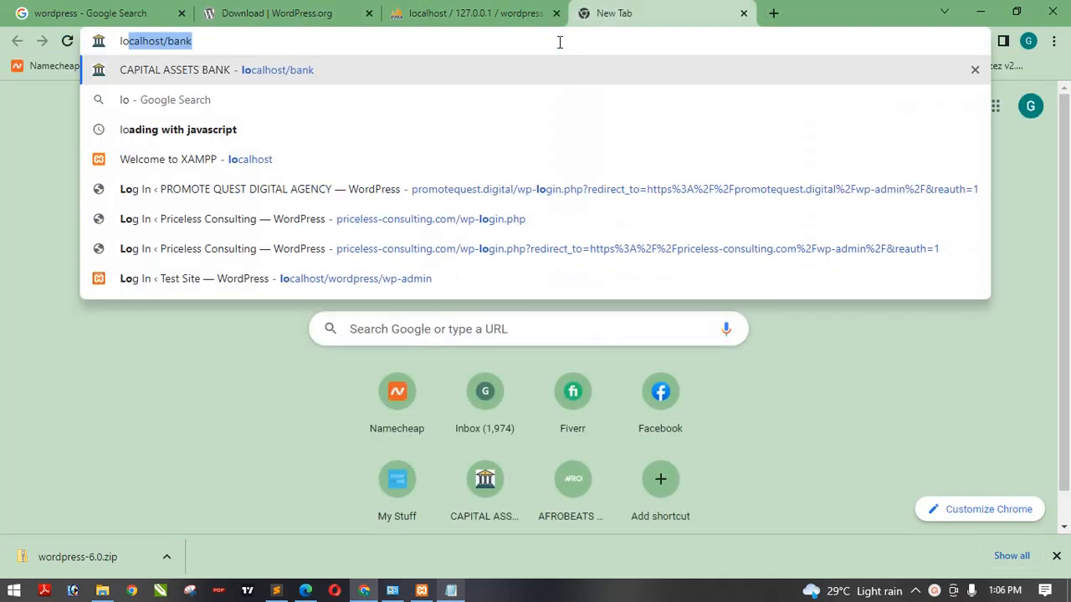
type("c")
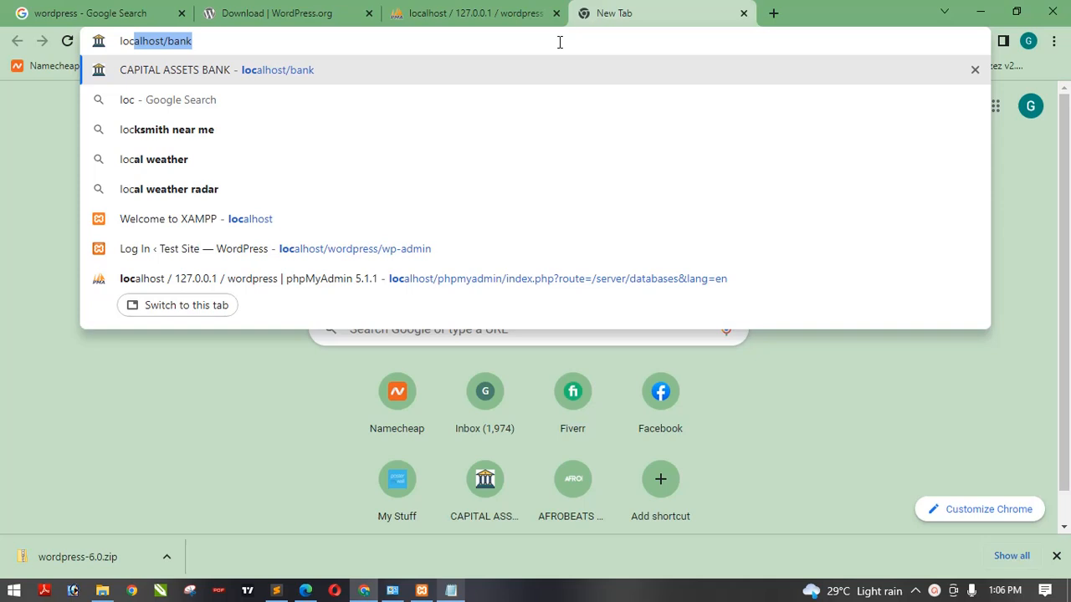
key("Right")
key("BackSpace")
key("BackSpace")
key("BackSpace")
key("BackSpace")
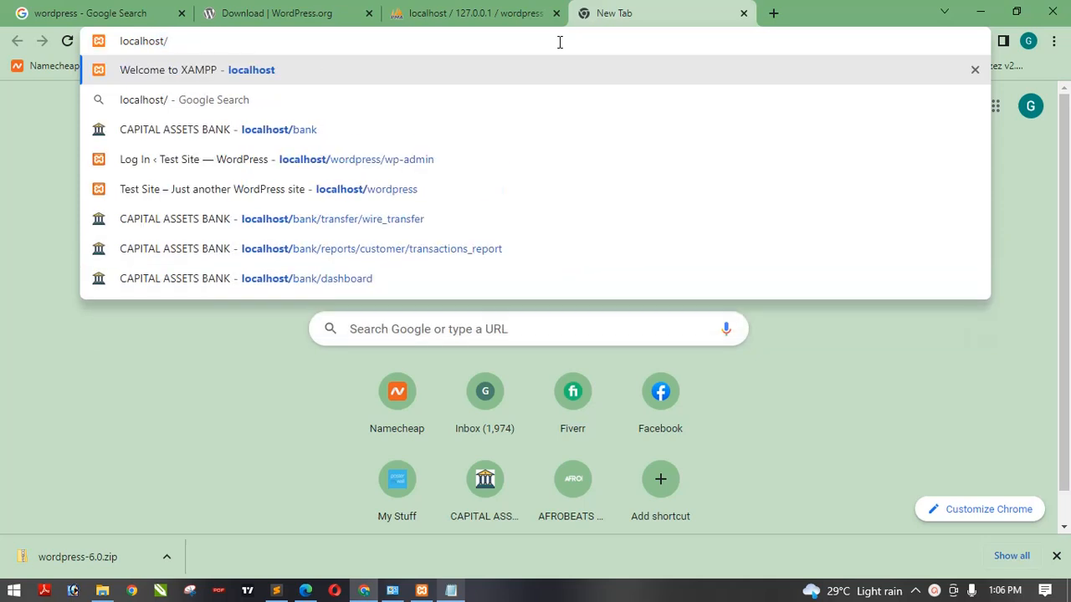
key("Return")
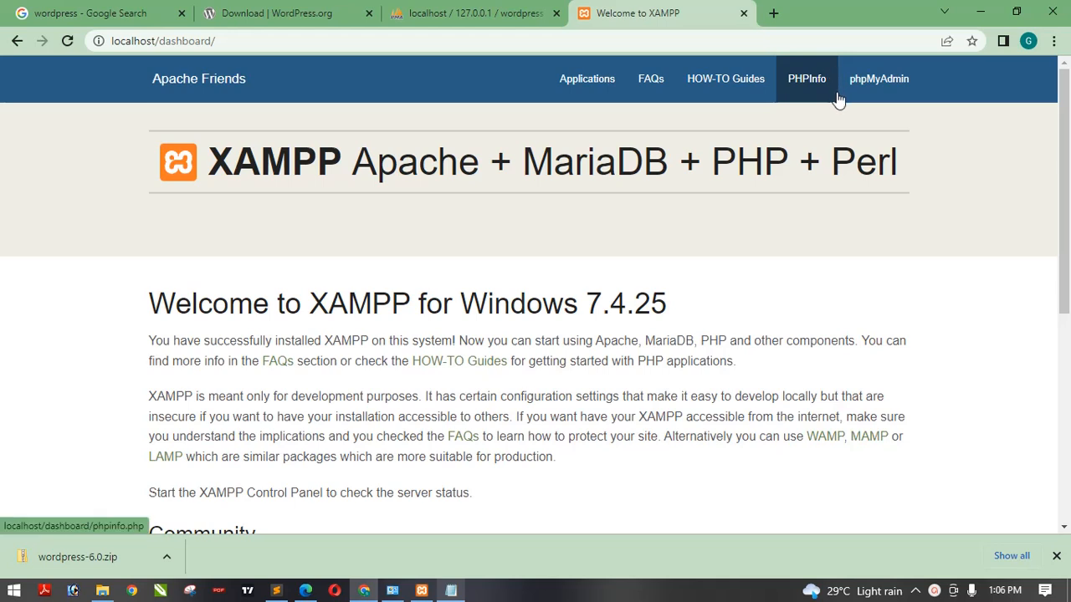
left_click(643, 40)
left_click(643, 40)
key("BackSpace")
key("BackSpace")
key("BackSpace")
key("BackSpace")
key("BackSpace")
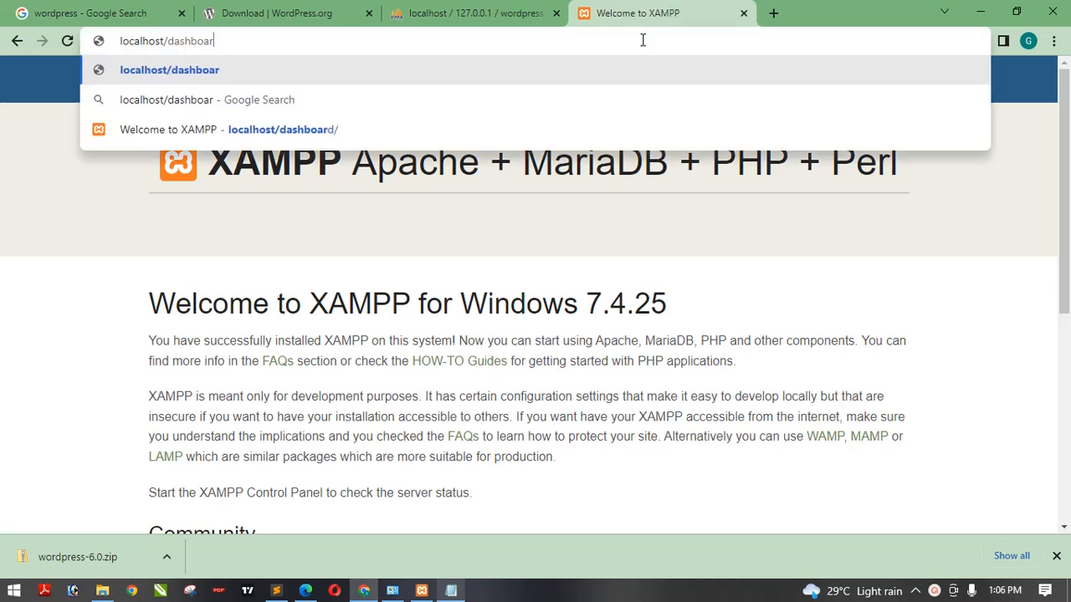
key("BackSpace")
key("BackSpace")
key("BackSpace")
key("BackSpace")
key("BackSpace")
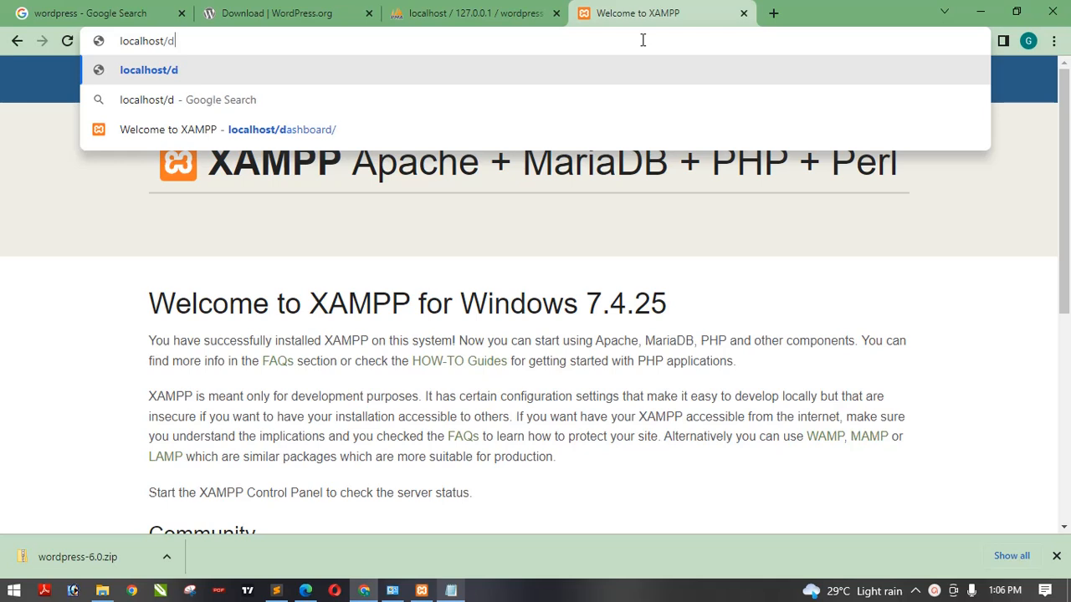
type("wor")
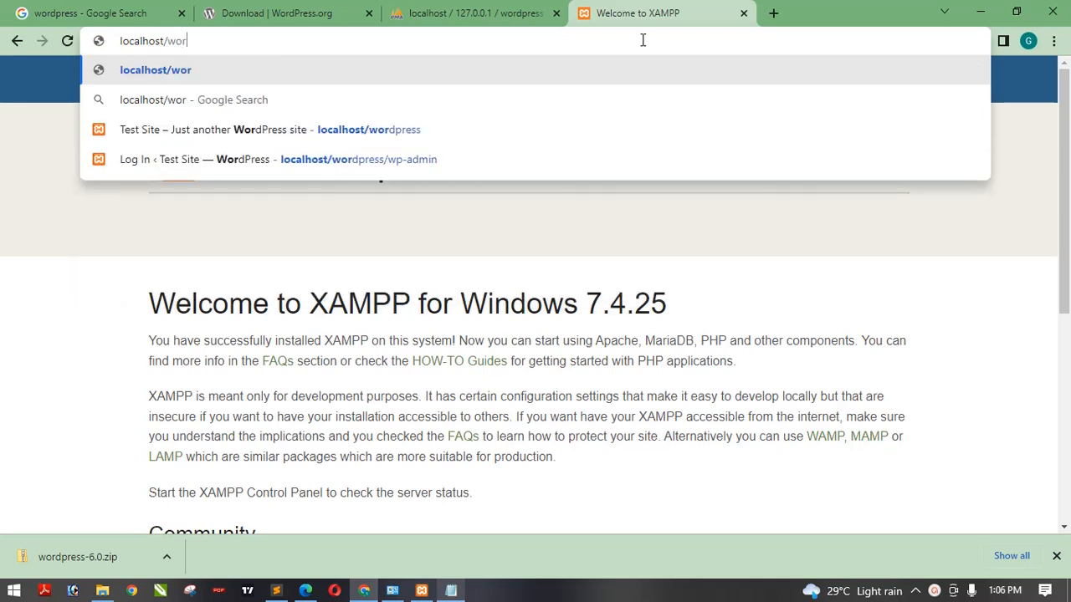
type("dpress")
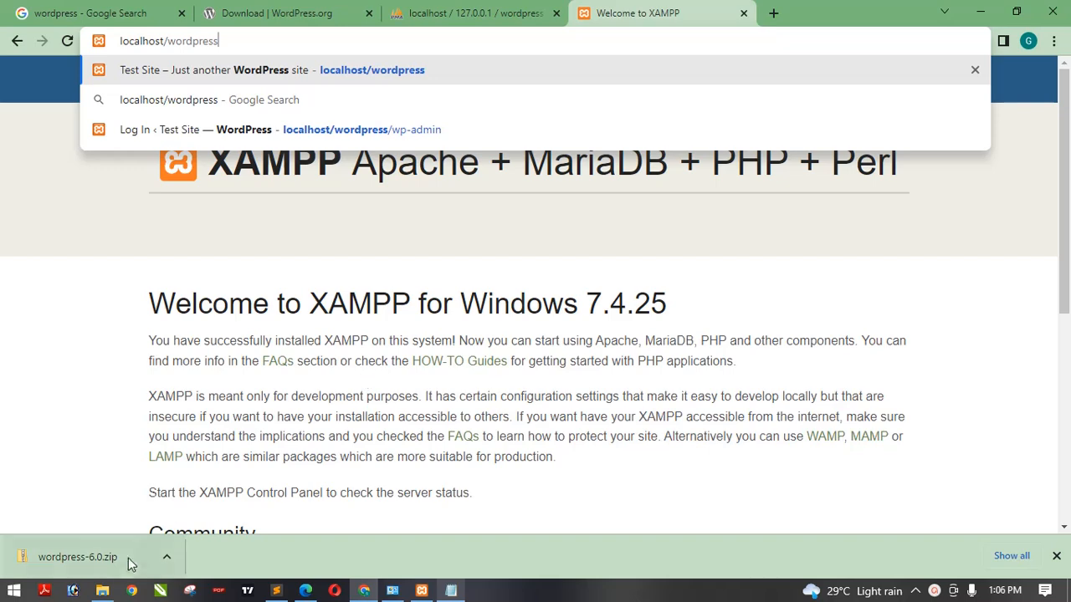
mouse_move(103, 592)
left_click(92, 532)
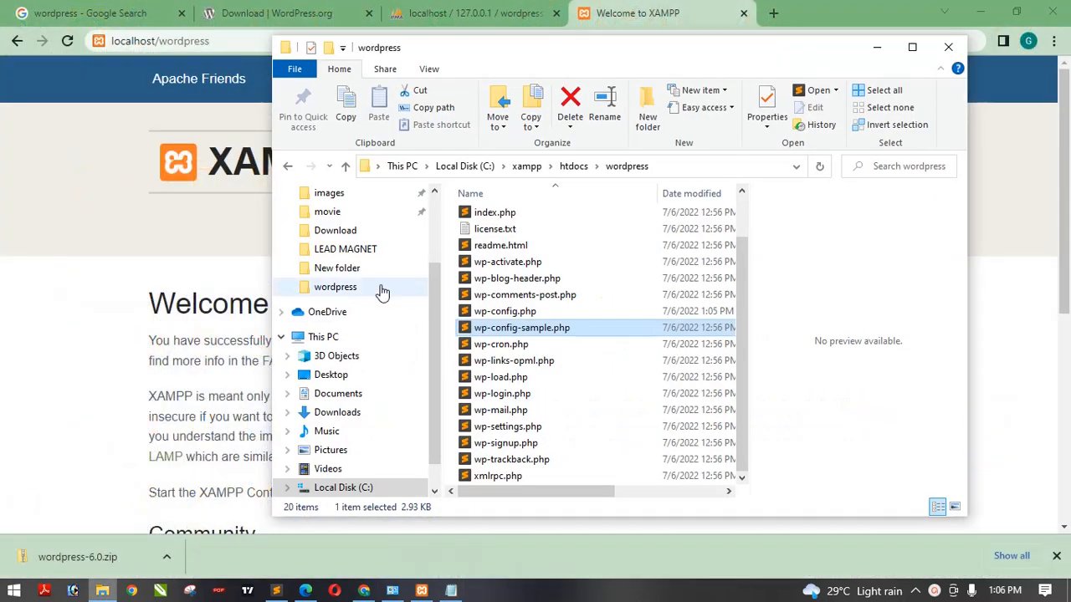
left_click(287, 166)
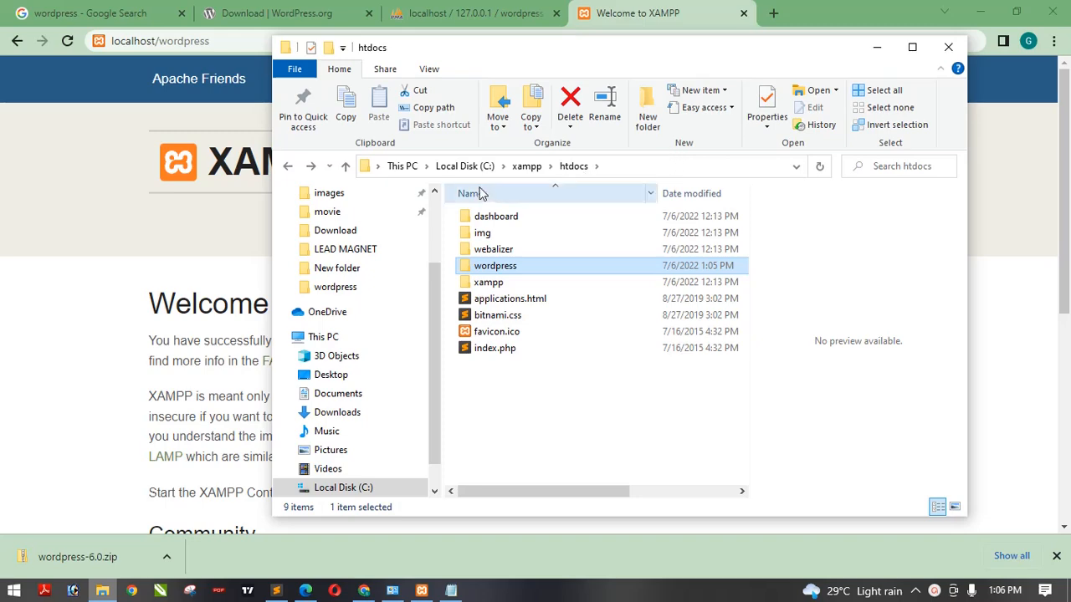
left_click(107, 149)
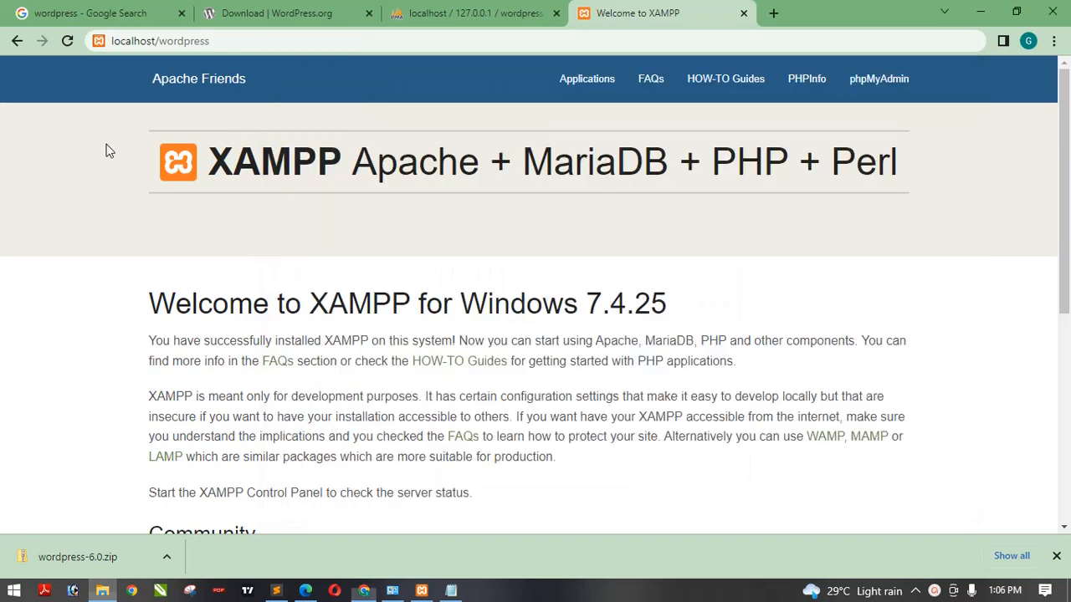
left_click(258, 41)
left_click(258, 41)
key("BackSpace")
key("BackSpace")
key("BackSpace")
key("BackSpace")
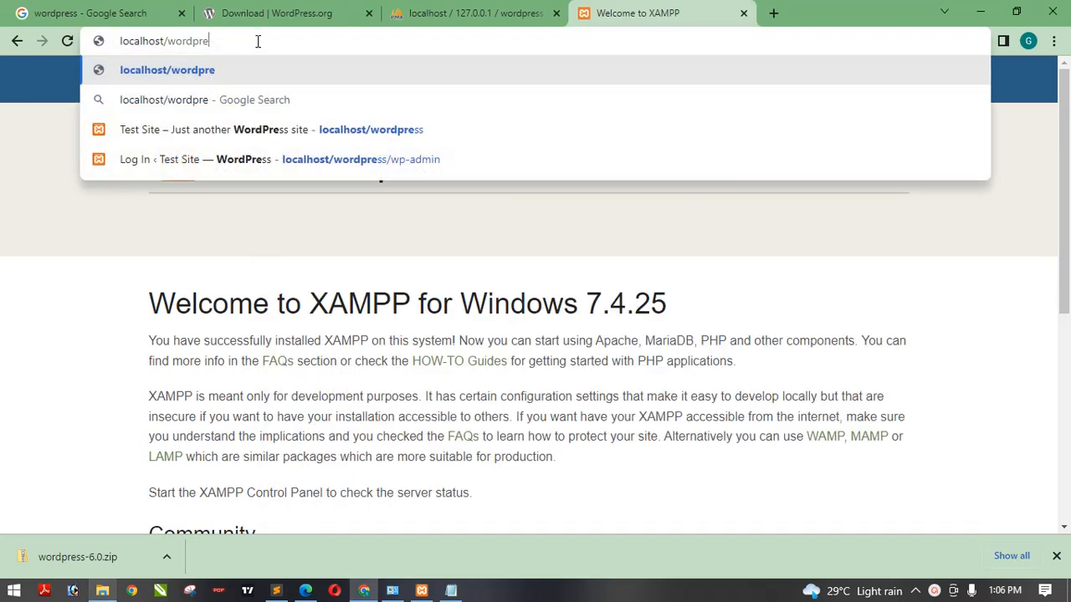
key("BackSpace")
key("BackSpace")
key("BackSpace")
key("BackSpace")
key("BackSpace")
key("BackSpace")
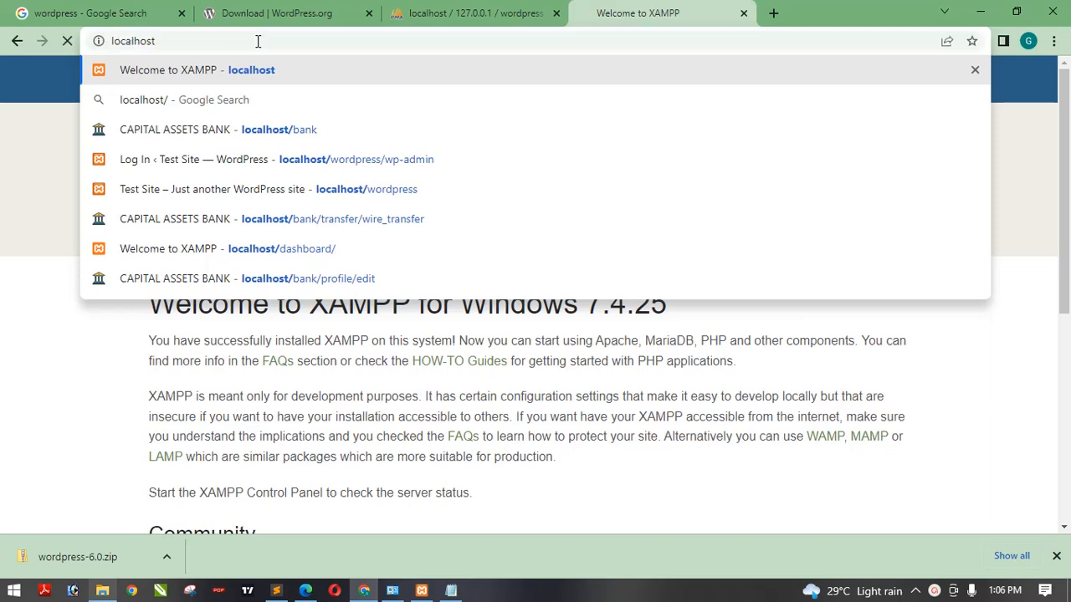
key("Return")
- Browse in File Explorer to the wordpress folder inside C:\xampp\htdocs
mouse_move(102, 591)
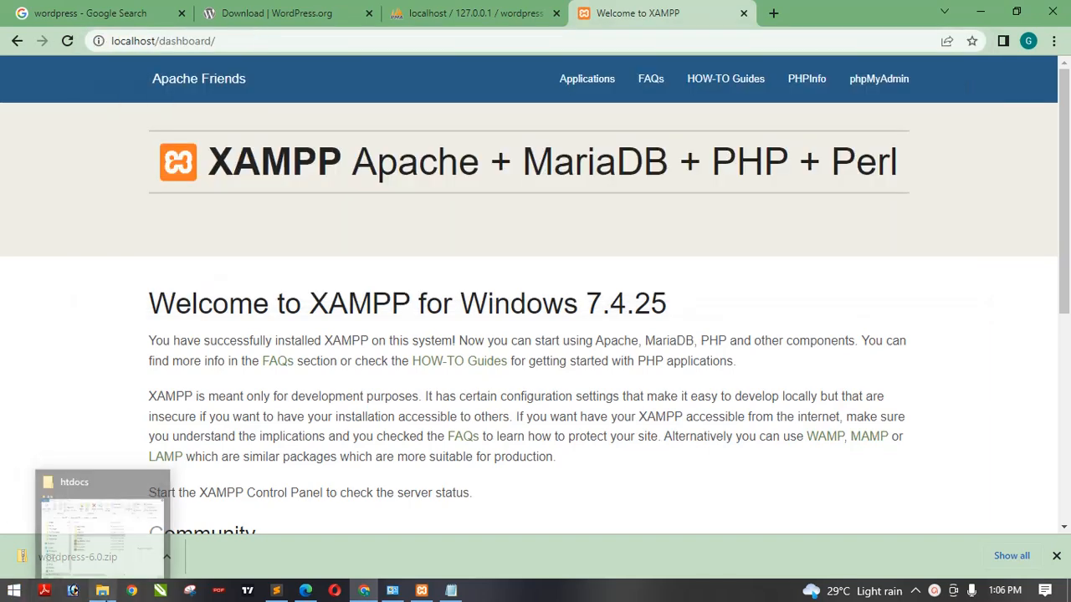
left_click(120, 510)
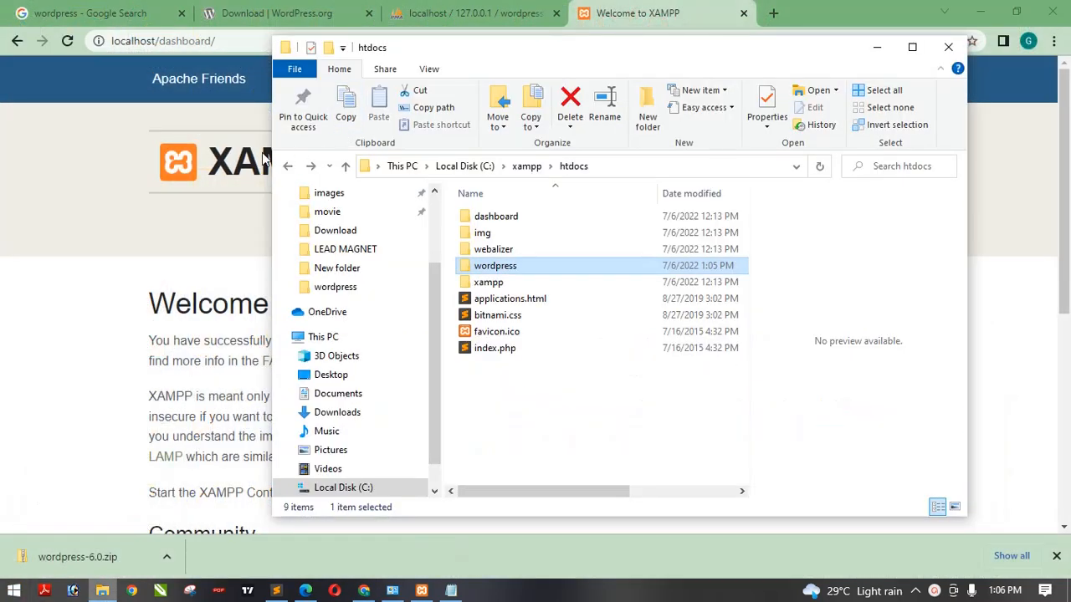
left_click(287, 168)
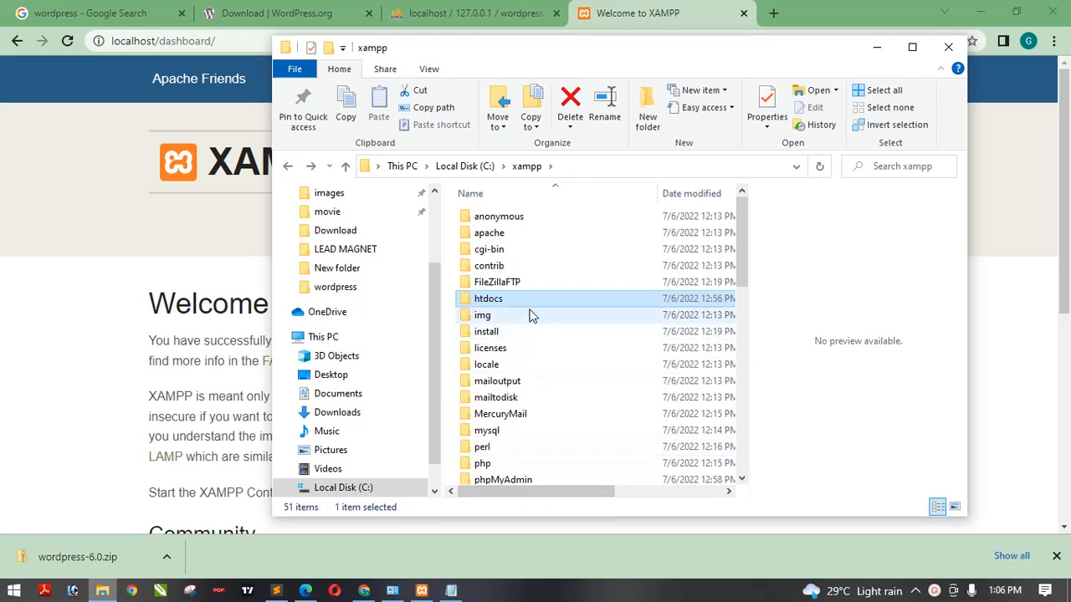
left_click(287, 167)
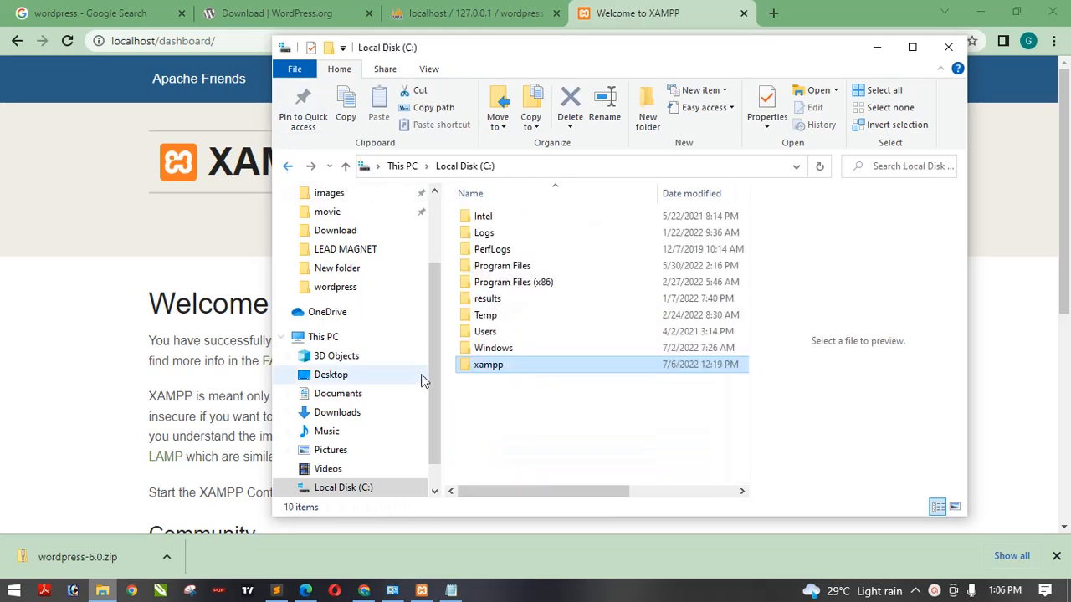
double_click(512, 368)
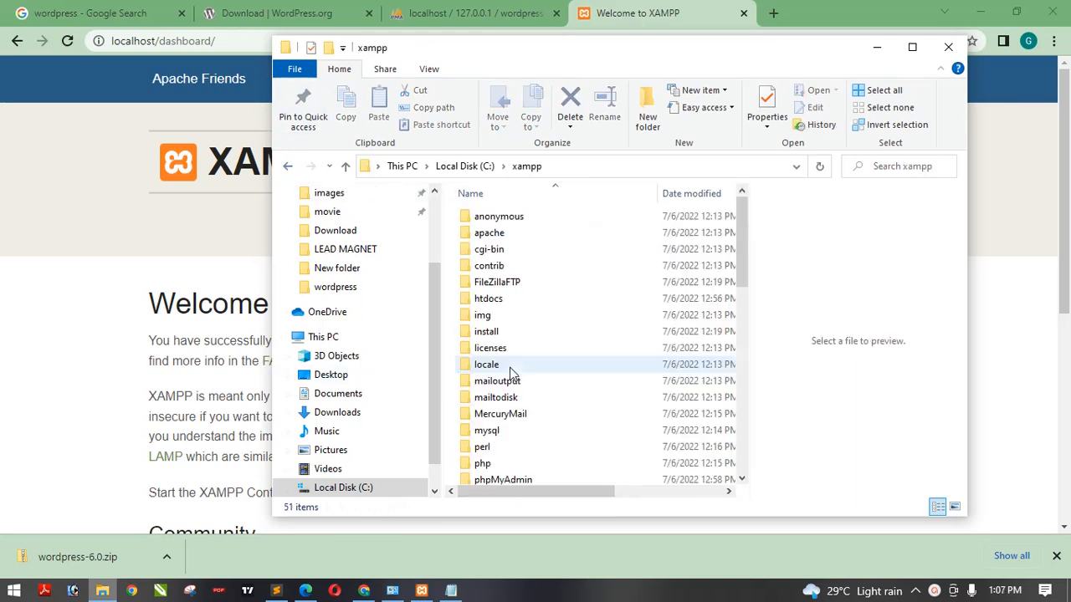
double_click(494, 299)
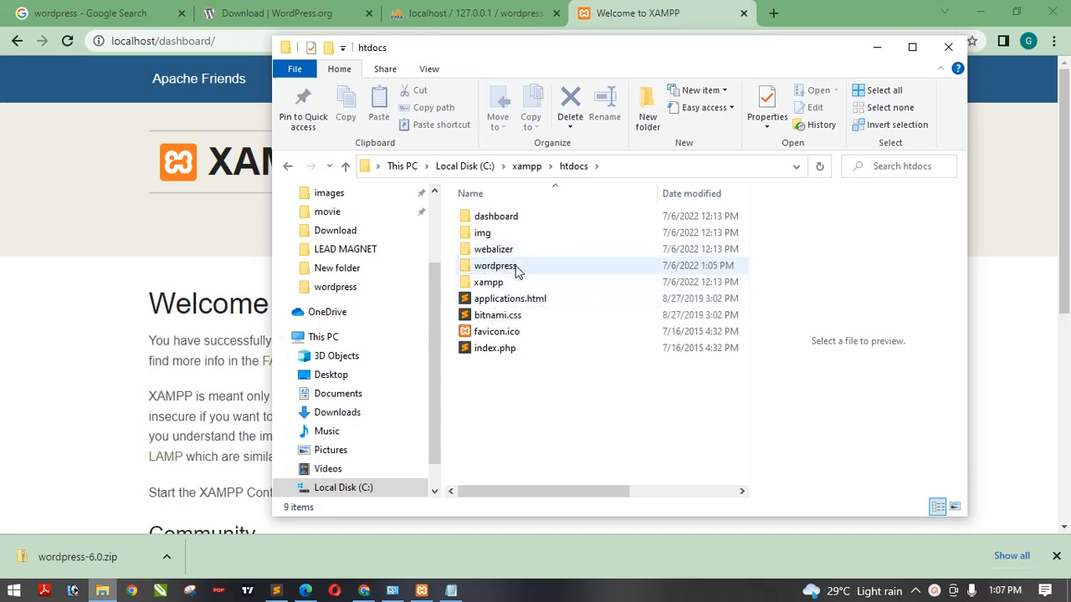
left_click(877, 47)
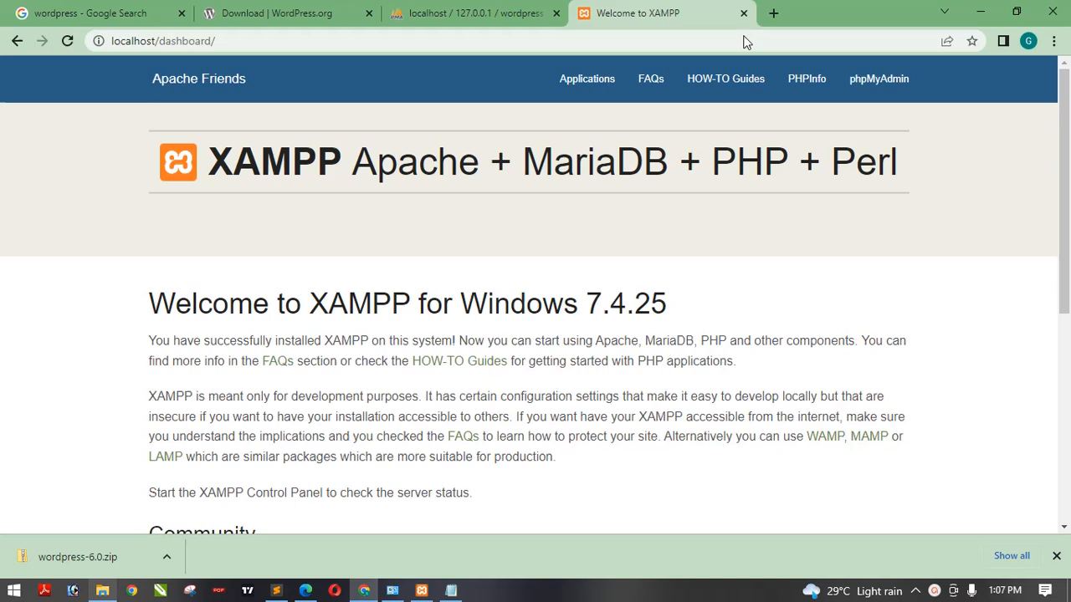
- Open localhost/wordpress in the browser to launch the WordPress installation page
left_click(576, 37)
key("BackSpace")
key("BackSpace")
key("BackSpace")
key("BackSpace")
key("BackSpace")
key("BackSpace")
key("BackSpace")
key("BackSpace")
key("BackSpace")
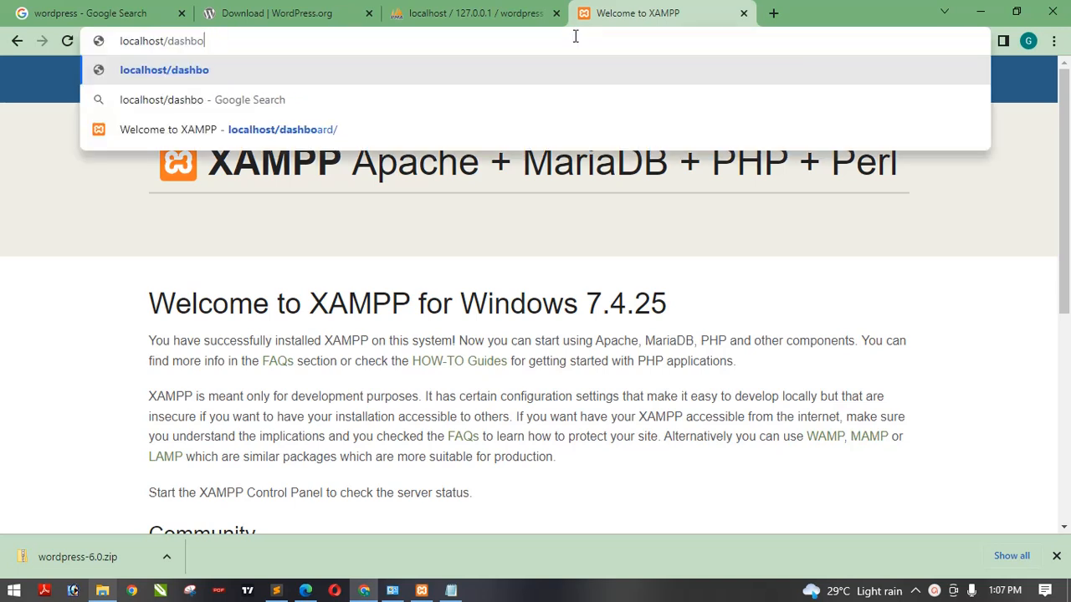
key("BackSpace")
type("w")
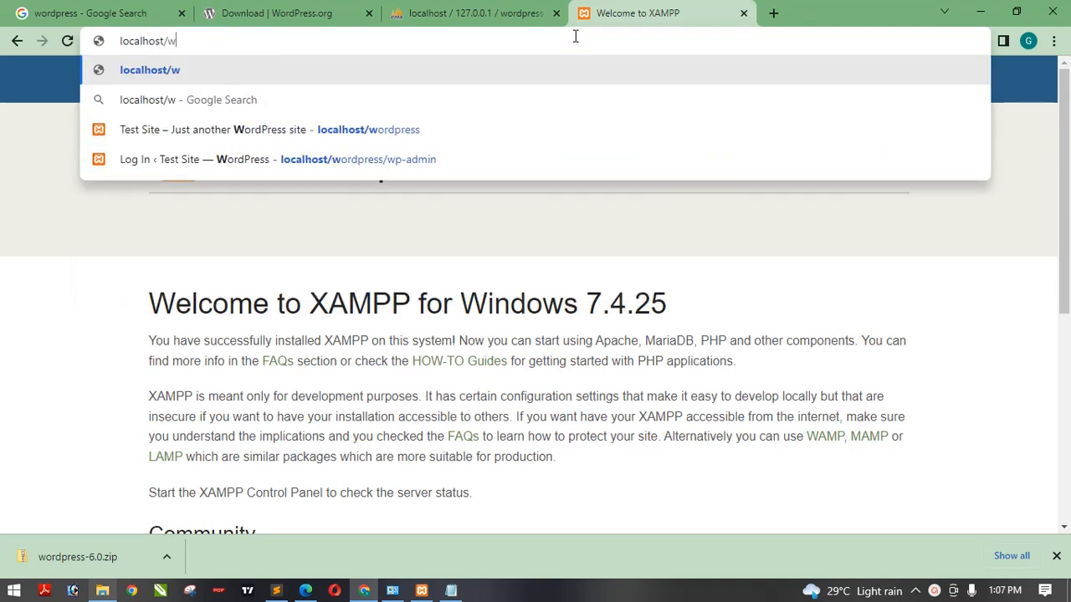
type("ord")
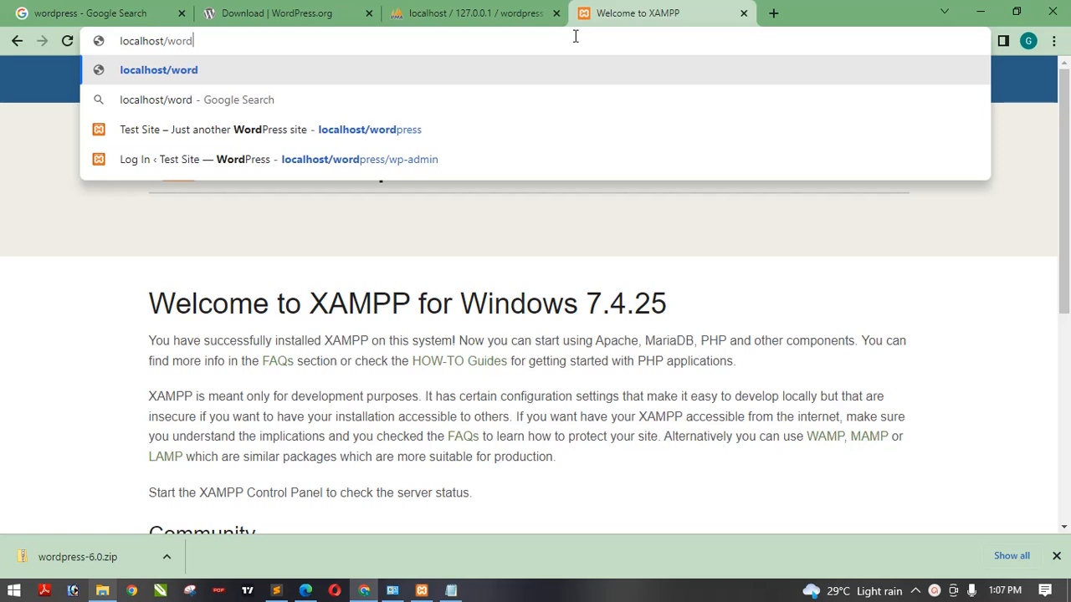
type("press")
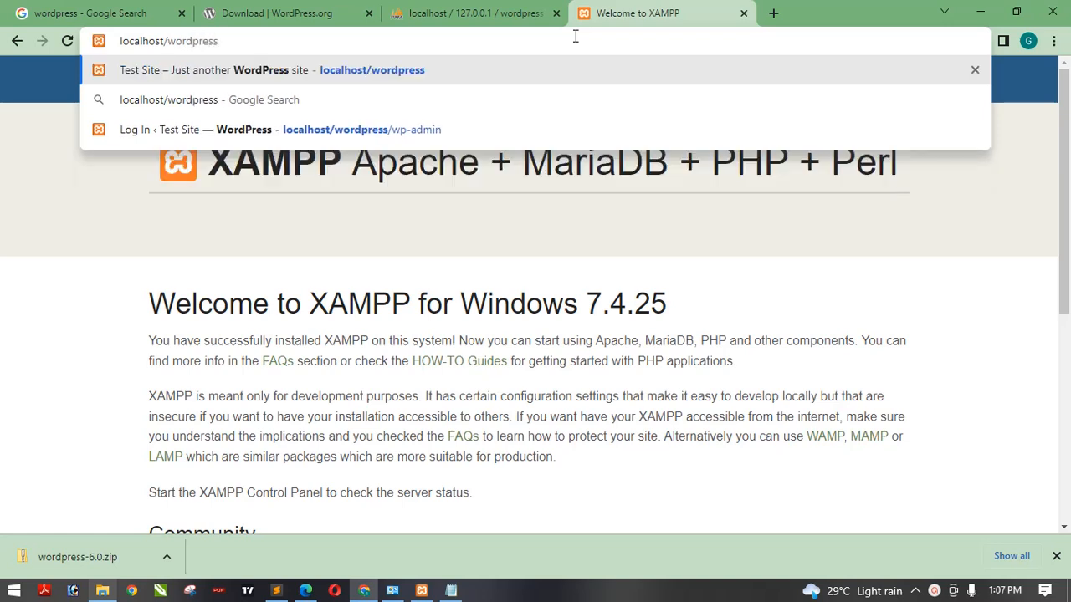
key("Return")
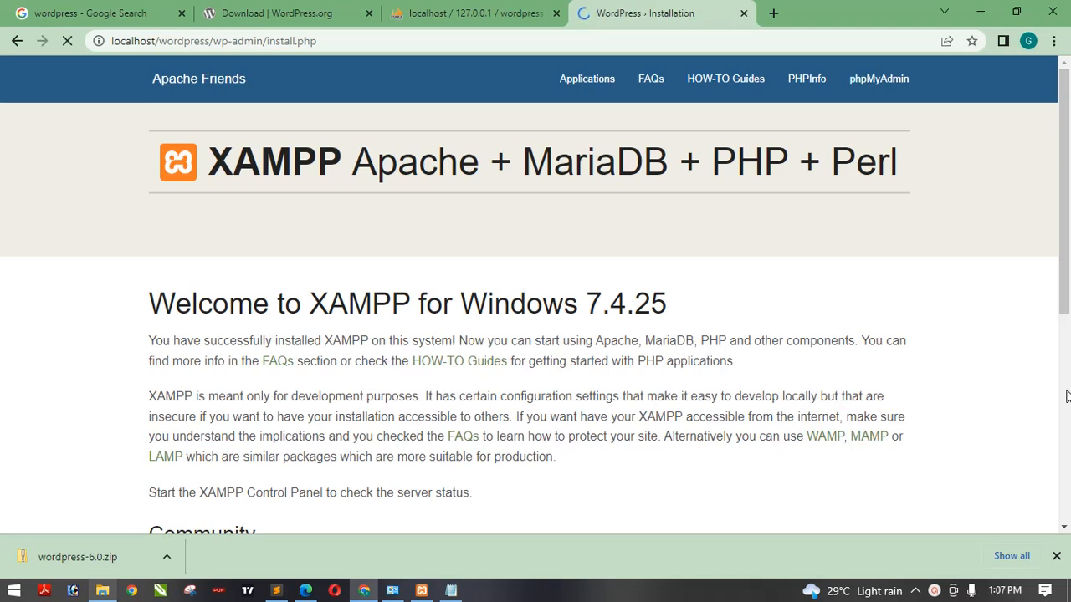
- Scroll through the WordPress installation form to review the required information fields
scroll(1067, 351, "down", 1)
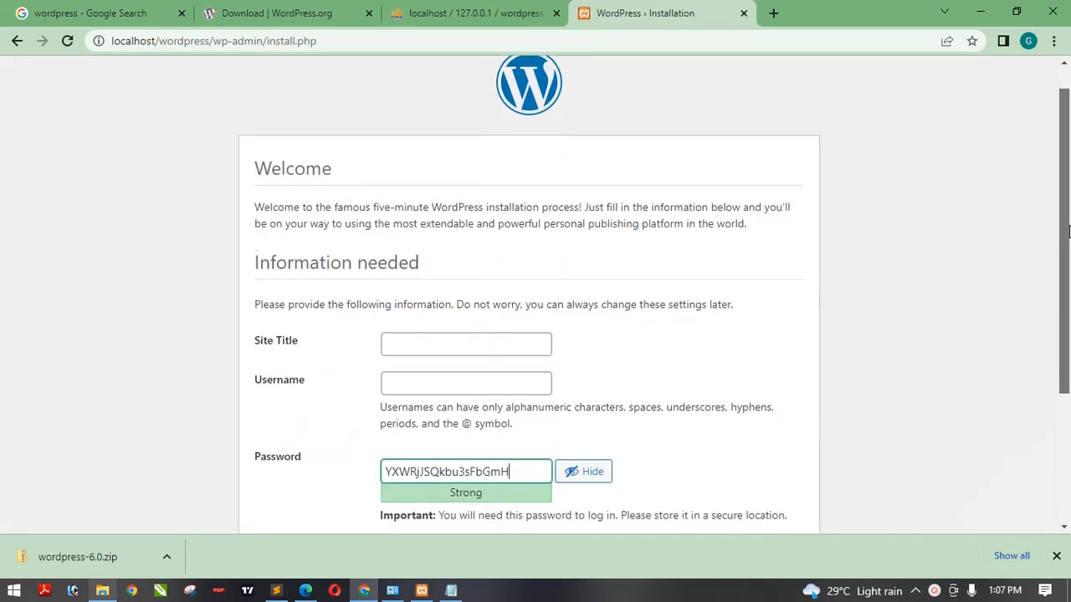
left_click(978, 282)
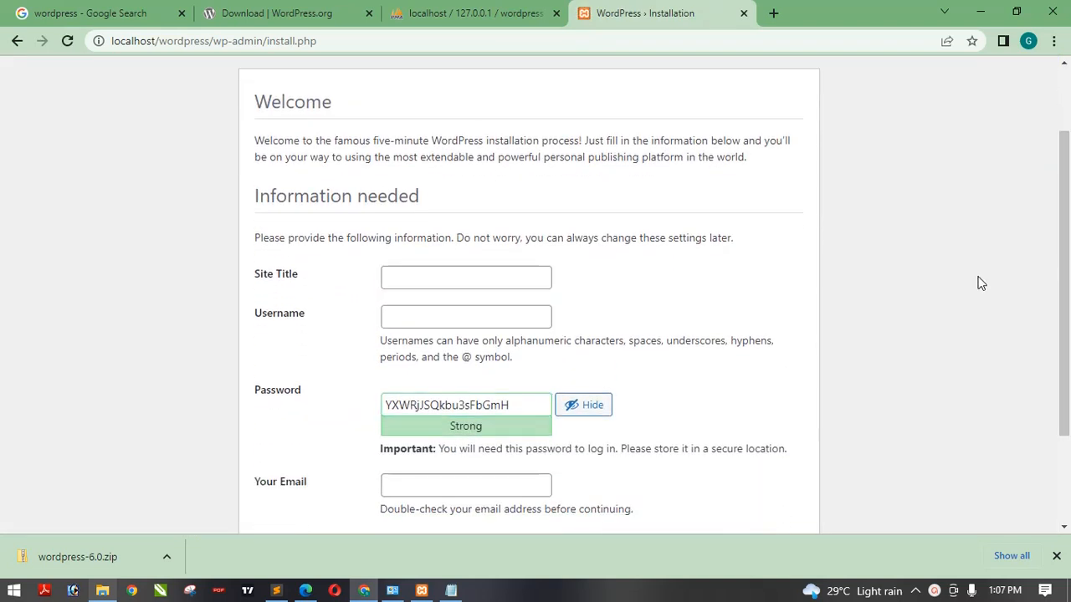
left_click_drag(1069, 232, 1069, 250)
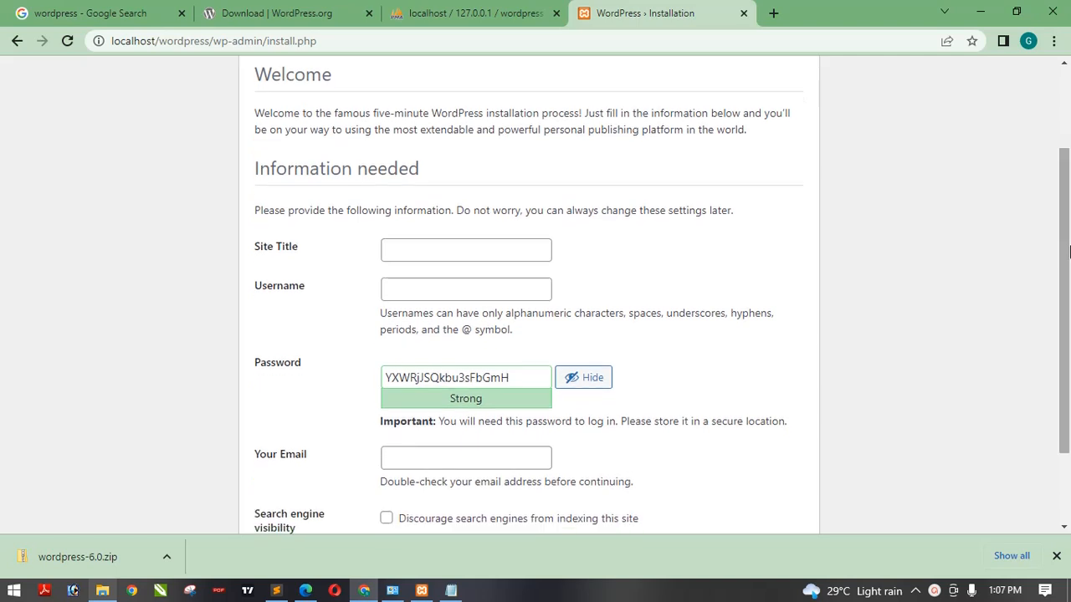
- Enter Local Website as the site title and Admin as the username in the installation form
left_click(447, 252)
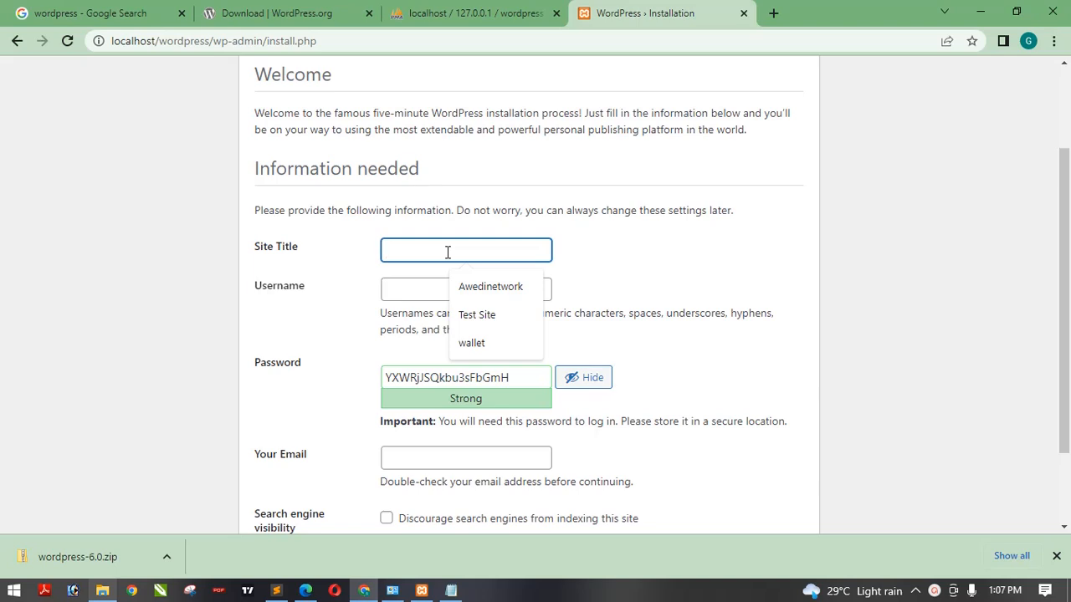
type("eb")
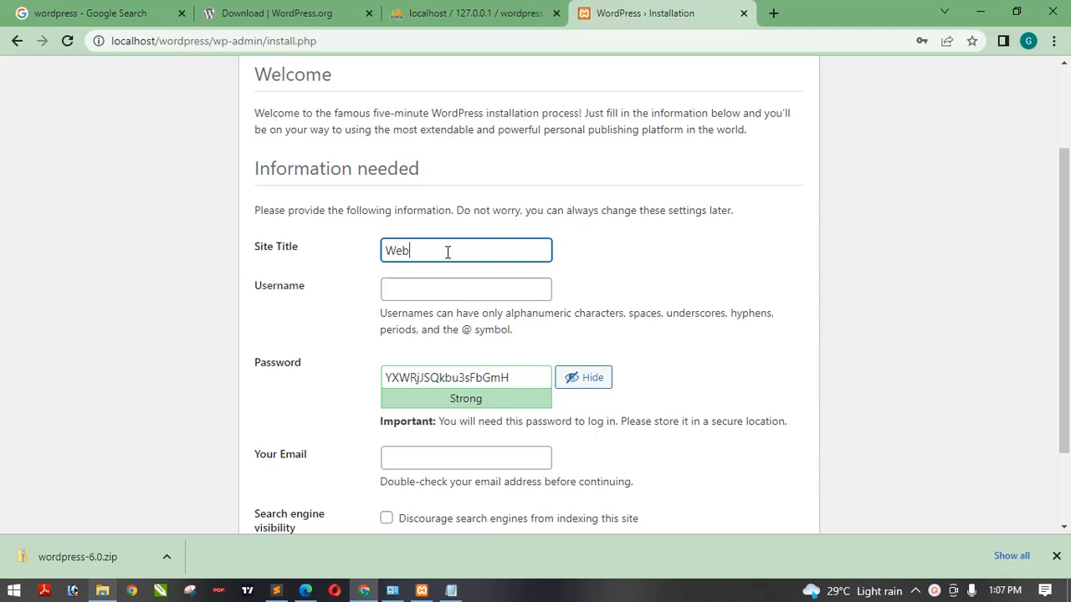
key("BackSpace")
key("BackSpace")
key("BackSpace")
type("Local Websit")
left_click(455, 279)
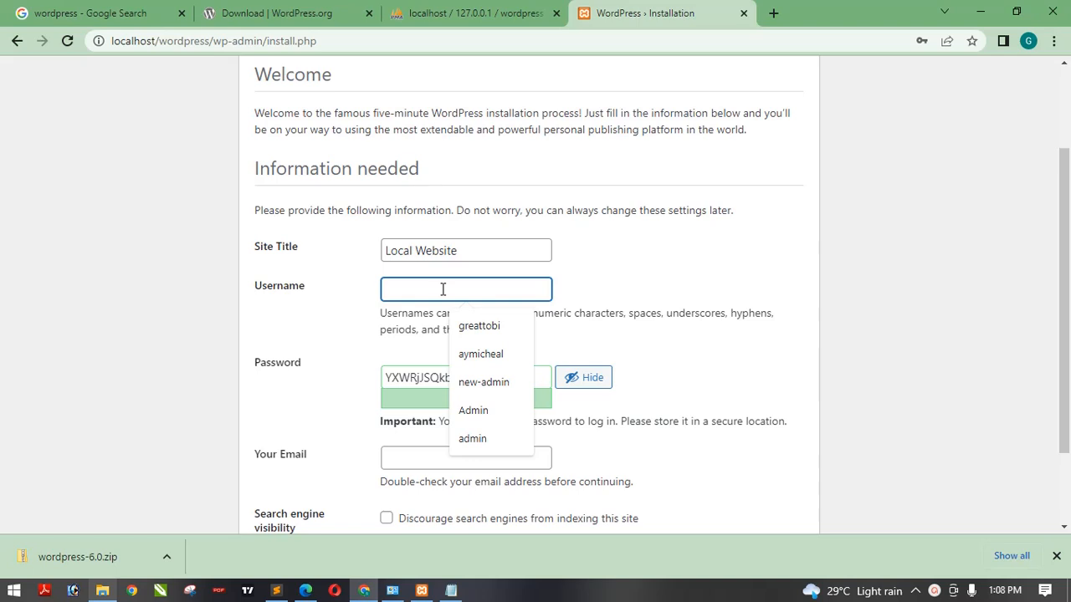
left_click(474, 411)
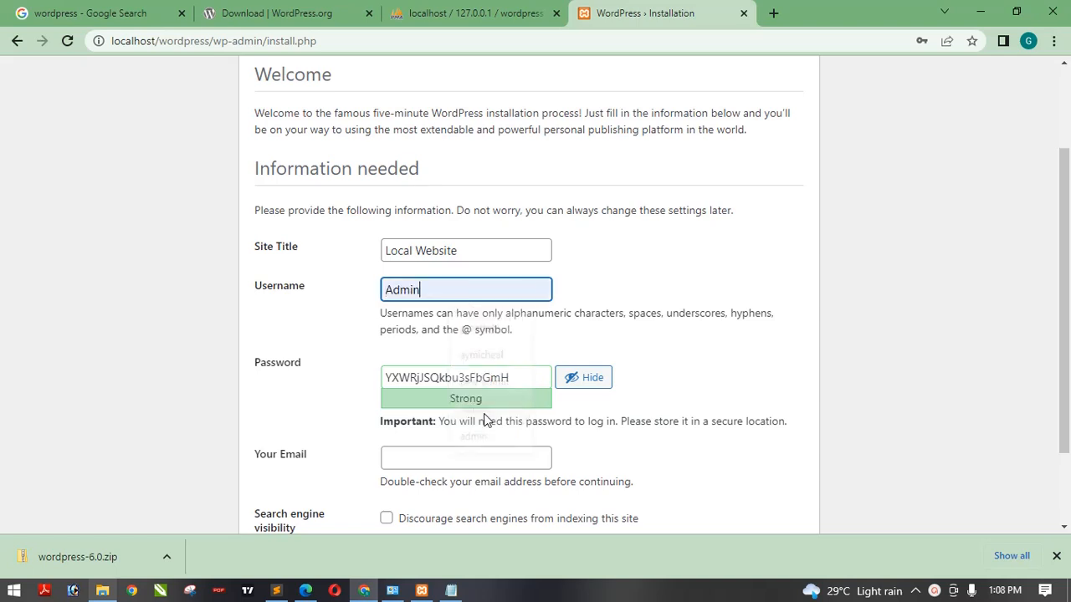
- Replace the generated admin password with your own chosen password
left_click(581, 386)
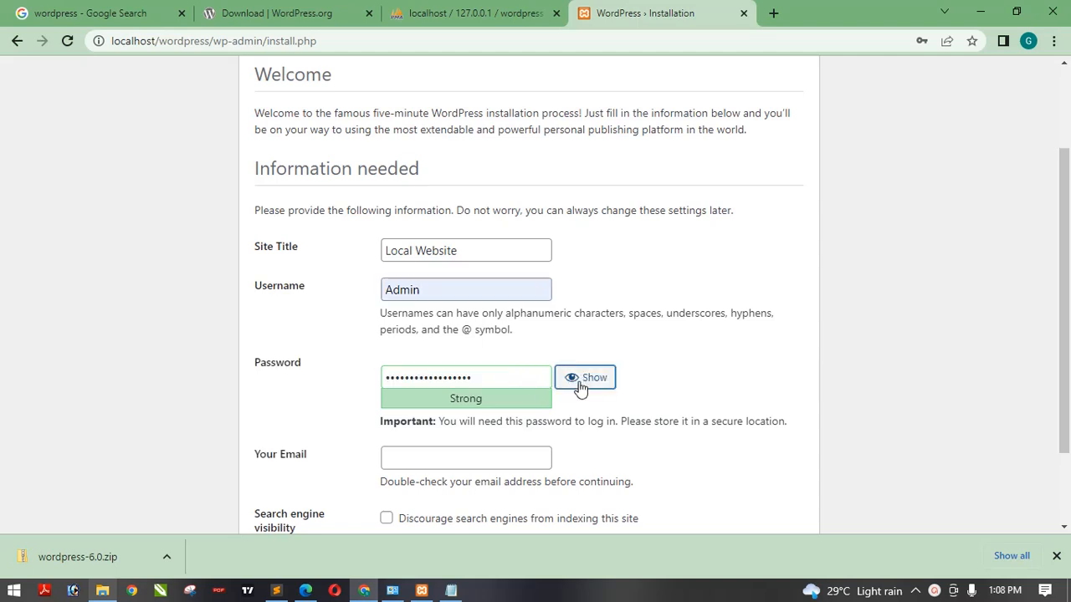
left_click(581, 386)
left_click(581, 387)
left_click_drag(473, 379, 355, 383)
type("a")
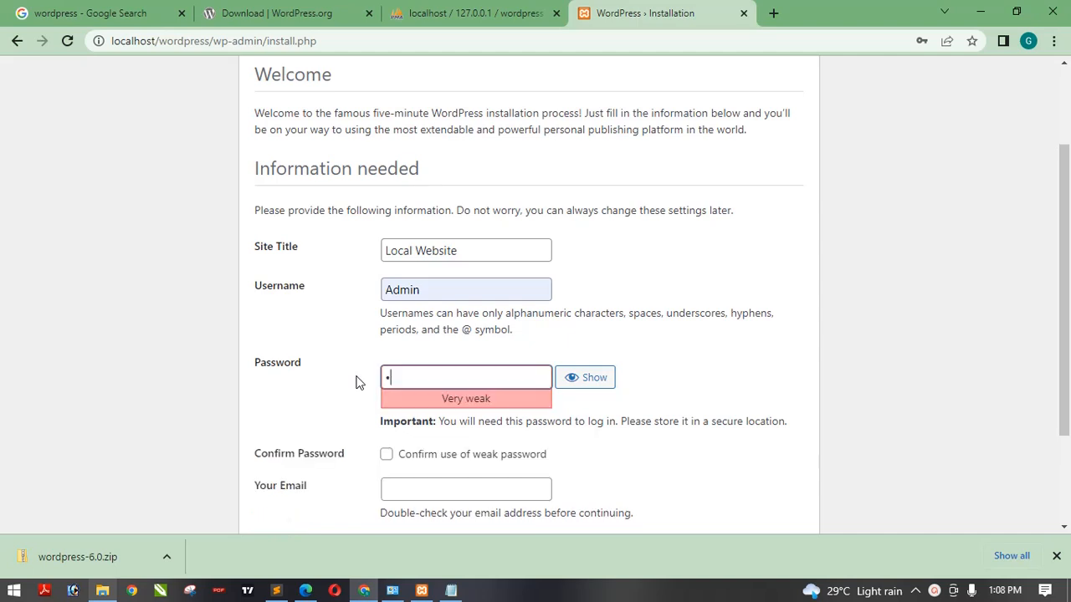
type("dmin12345")
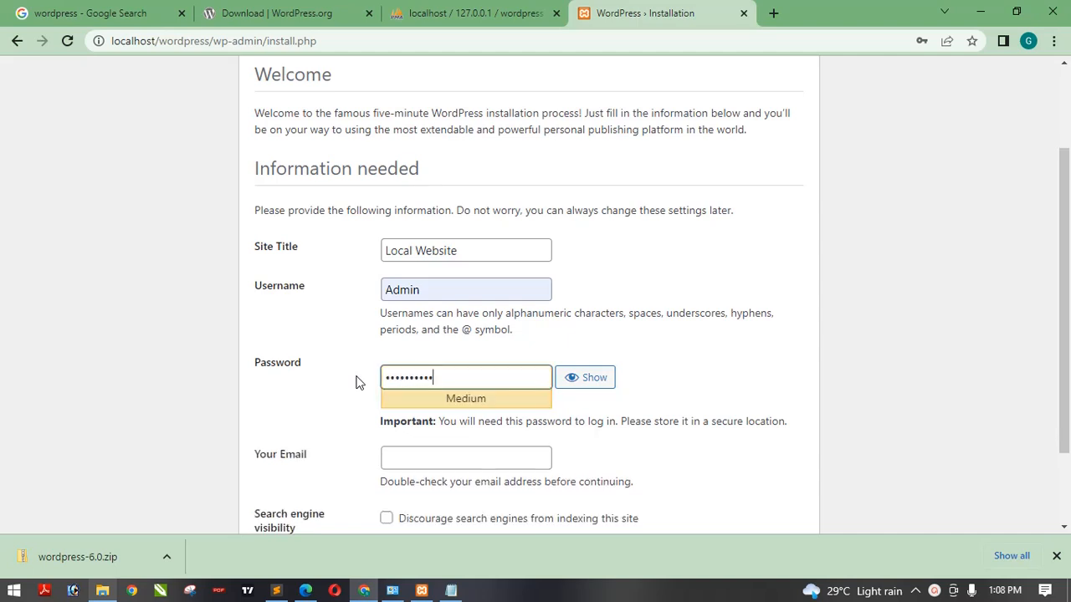
type("678")
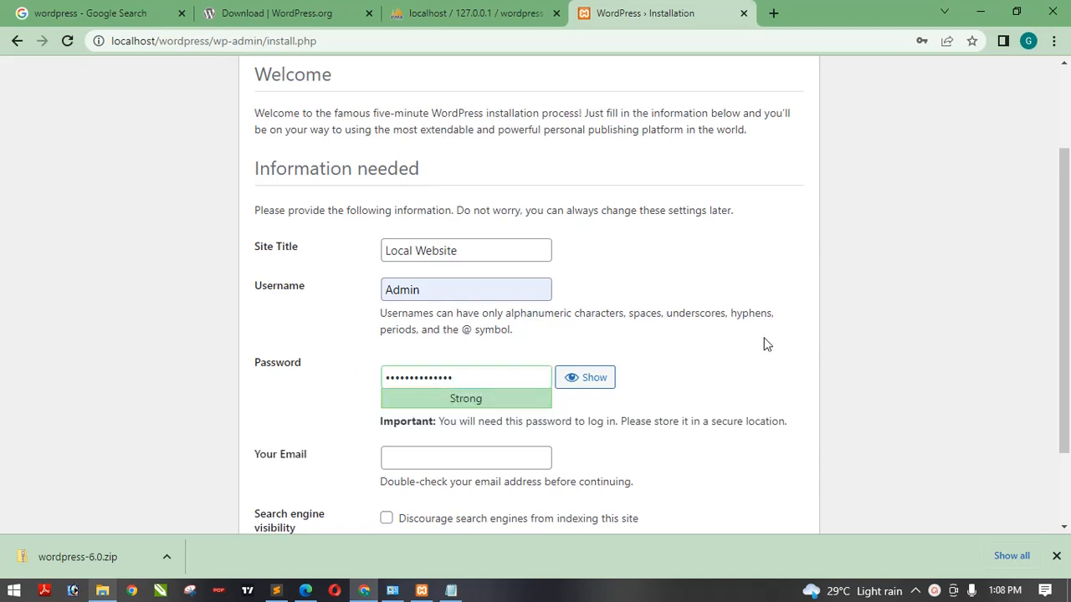
- Fill in the administrator's e-mail address
left_click_drag(1065, 252, 1069, 319)
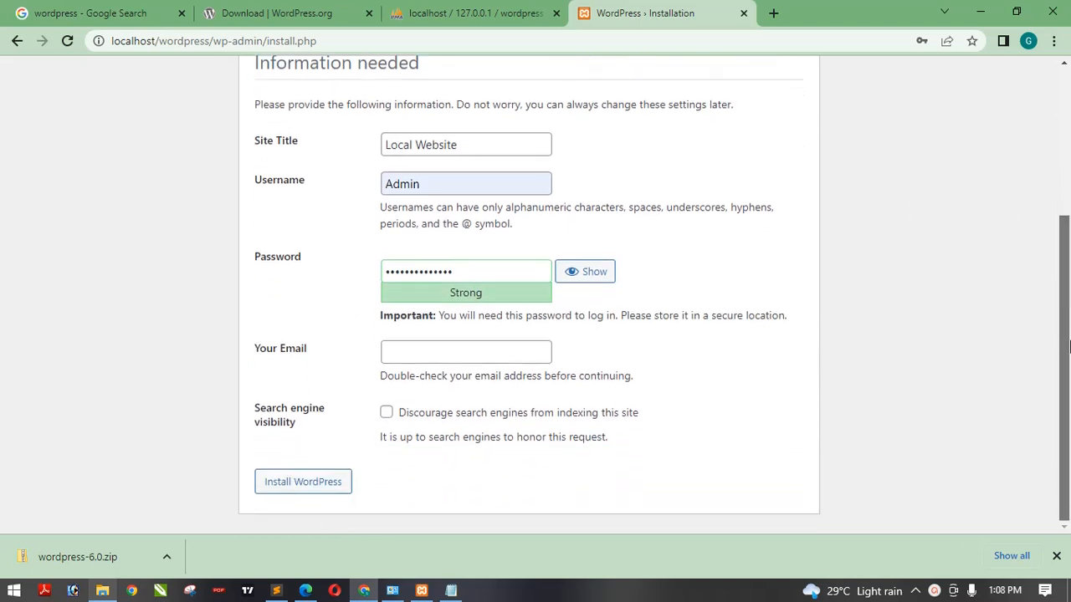
left_click(501, 354)
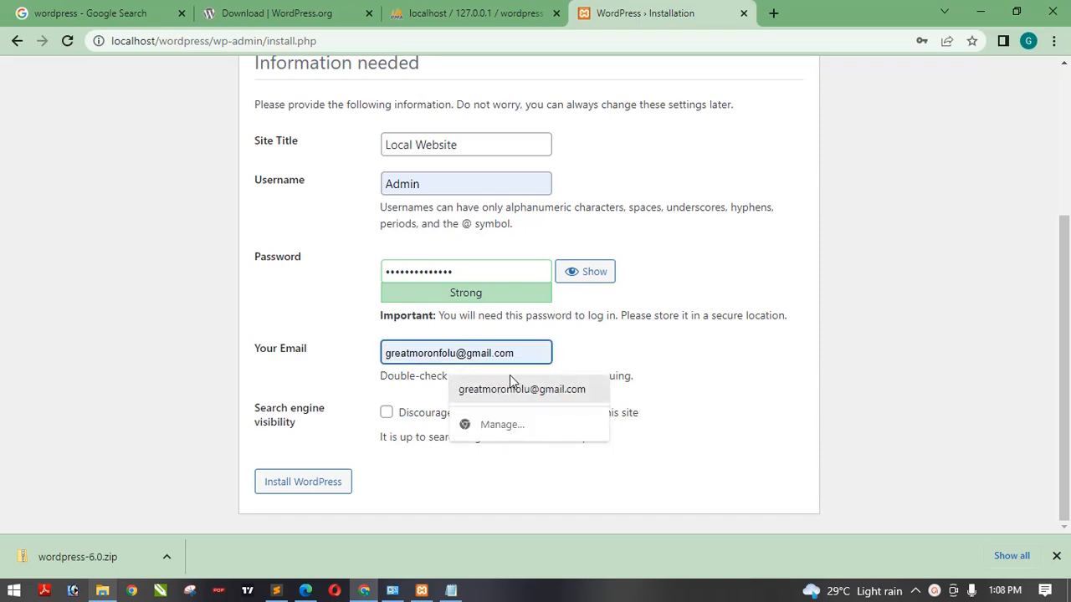
left_click(512, 386)
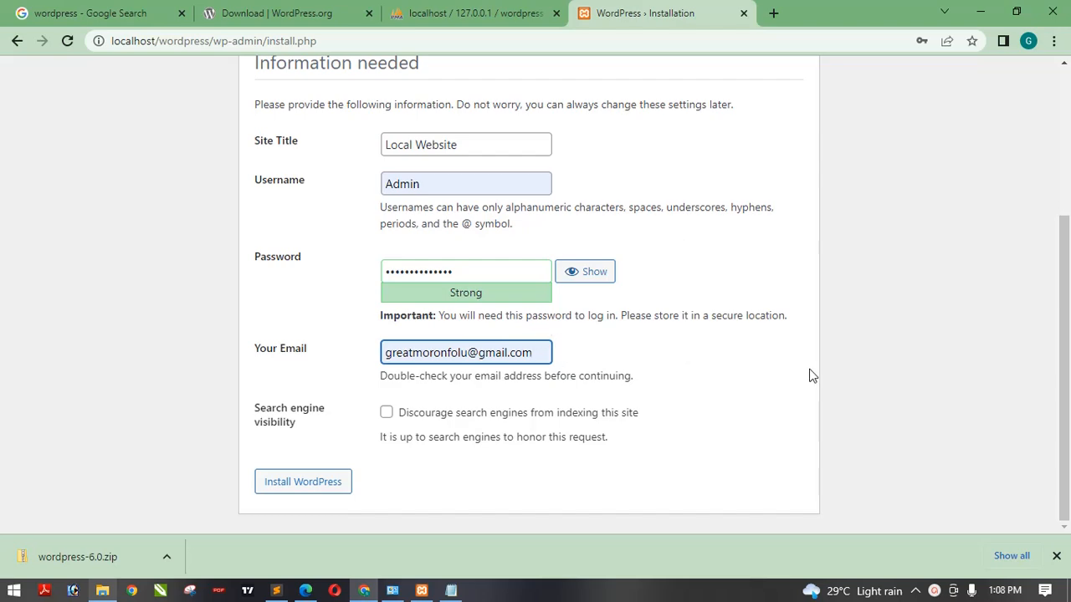
- Run the WordPress installation with the entered site details
mouse_move(1056, 337)
left_mouse_down()
mouse_move(1059, 250)
mouse_move(1068, 325)
left_mouse_up()
left_click(387, 415)
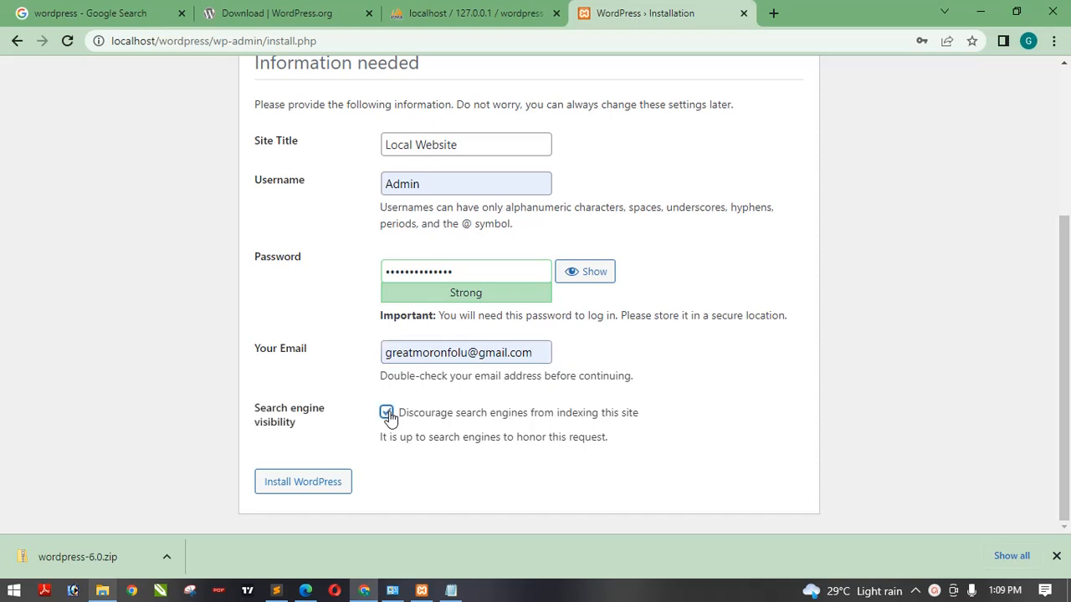
left_click(307, 488)
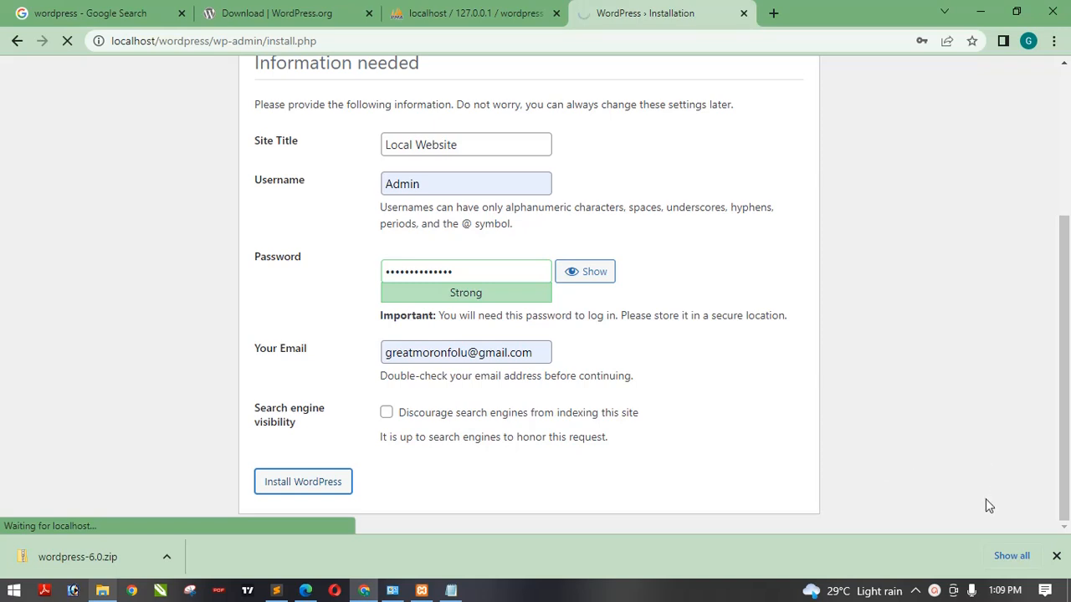
left_click(935, 591)
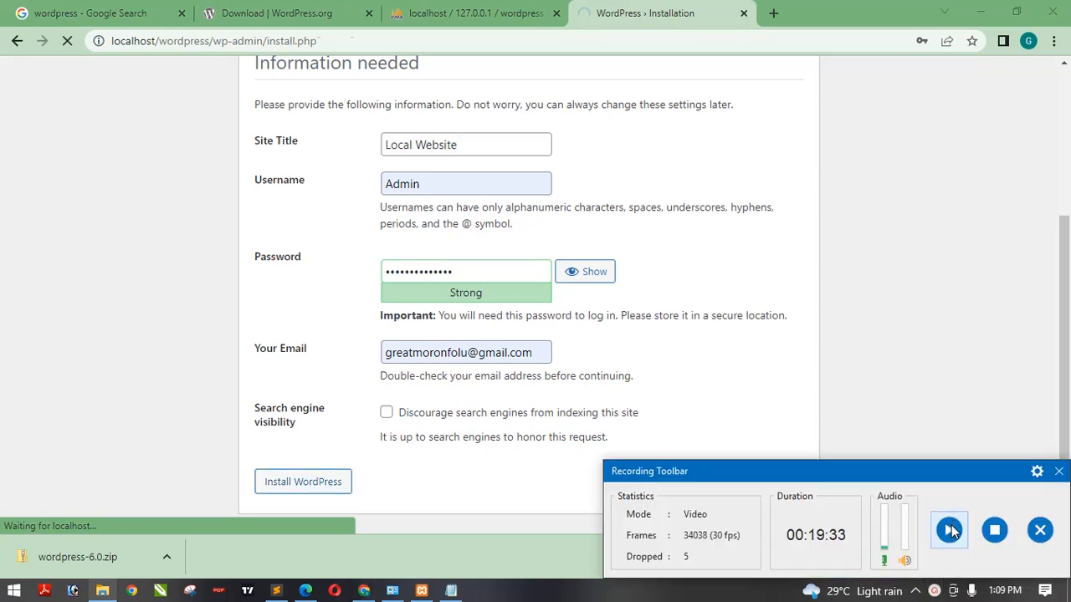
left_click(935, 591)
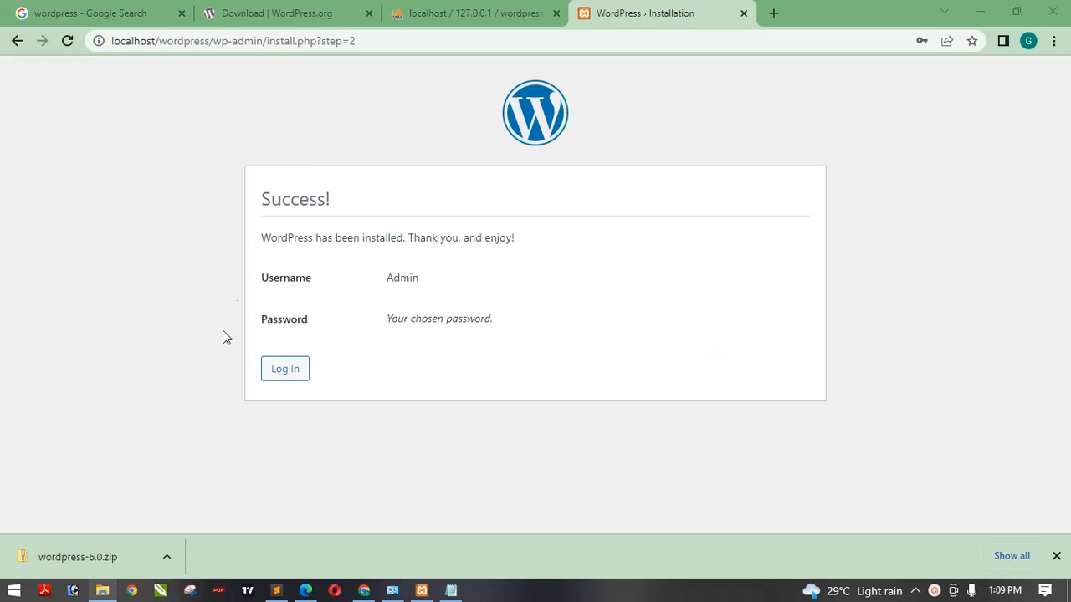
- Log in to the new site as Admin with the account password
left_click(296, 376)
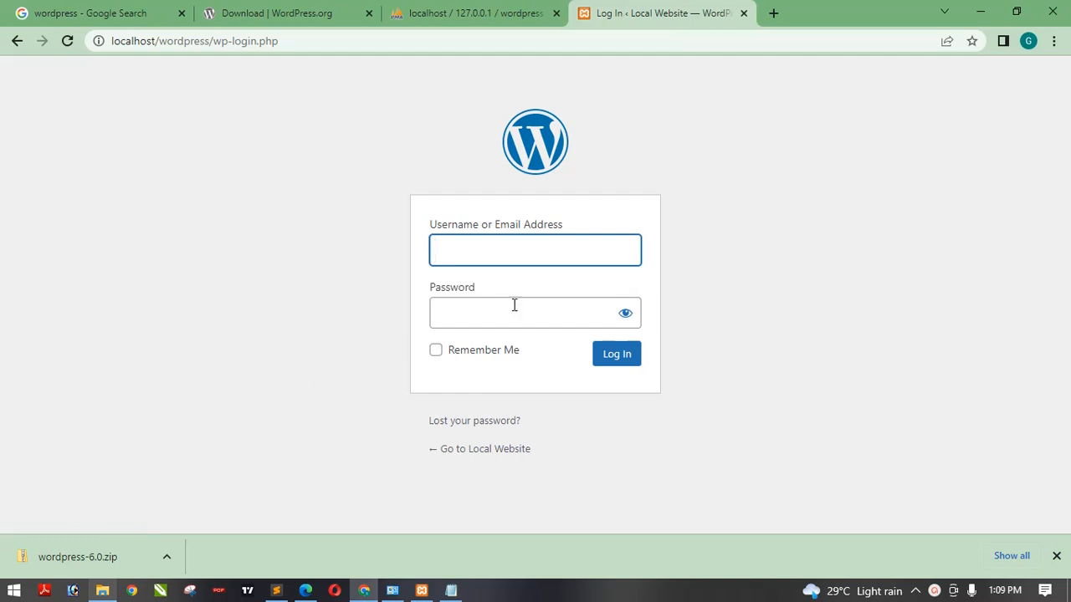
left_click(517, 251)
type("A")
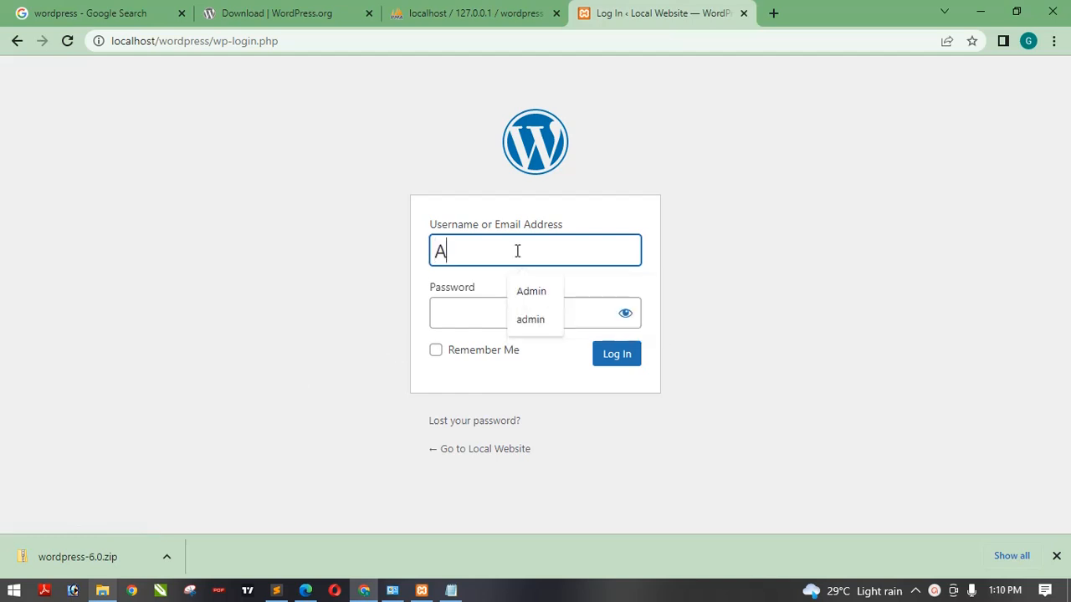
left_click(528, 291)
left_click(573, 322)
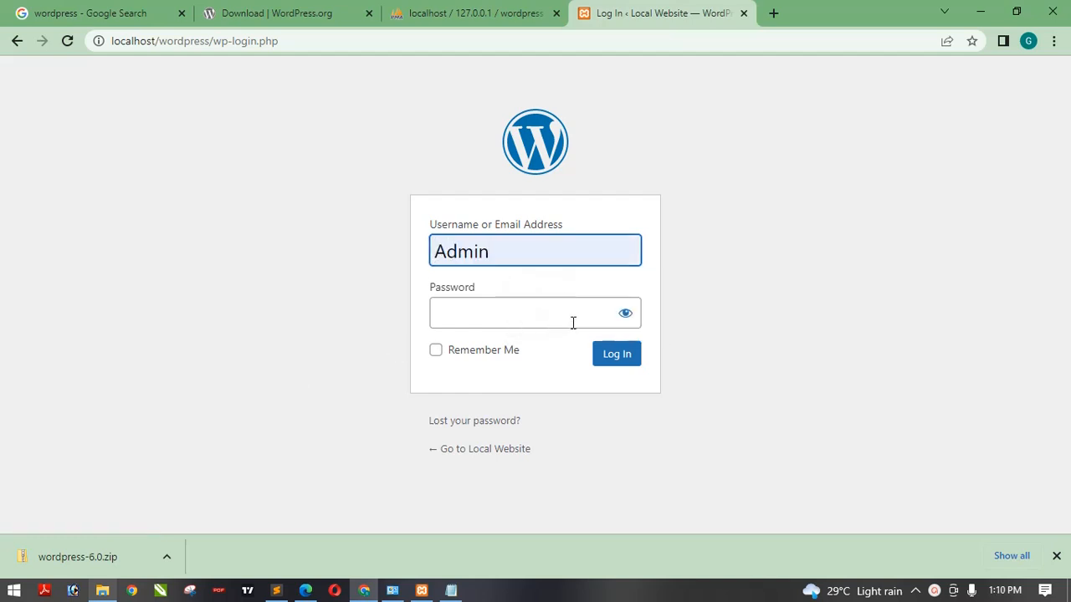
type("•••")
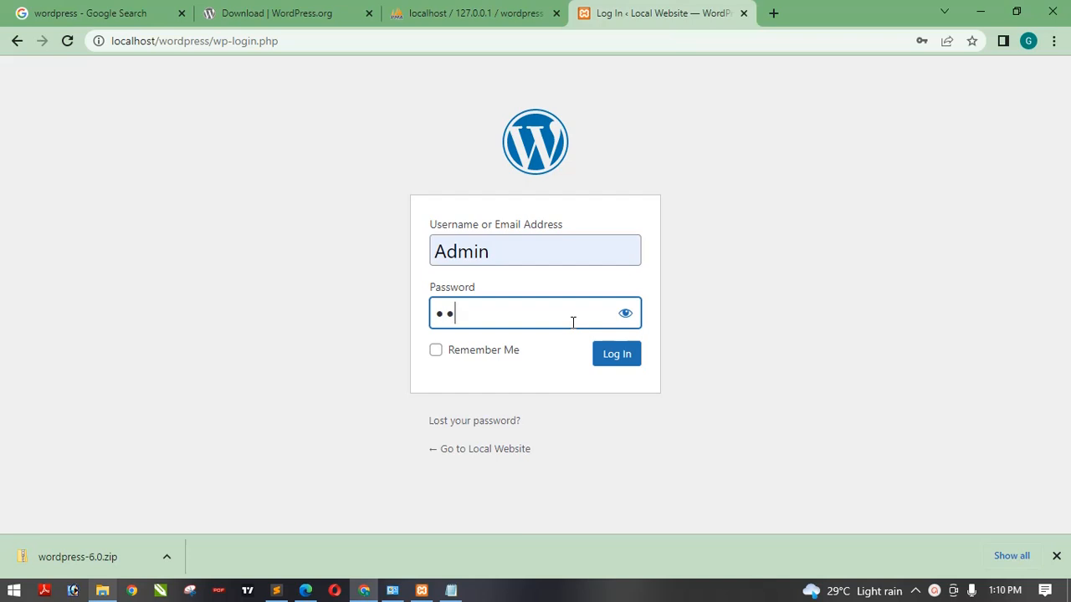
type("••••••••••")
left_click(631, 366)
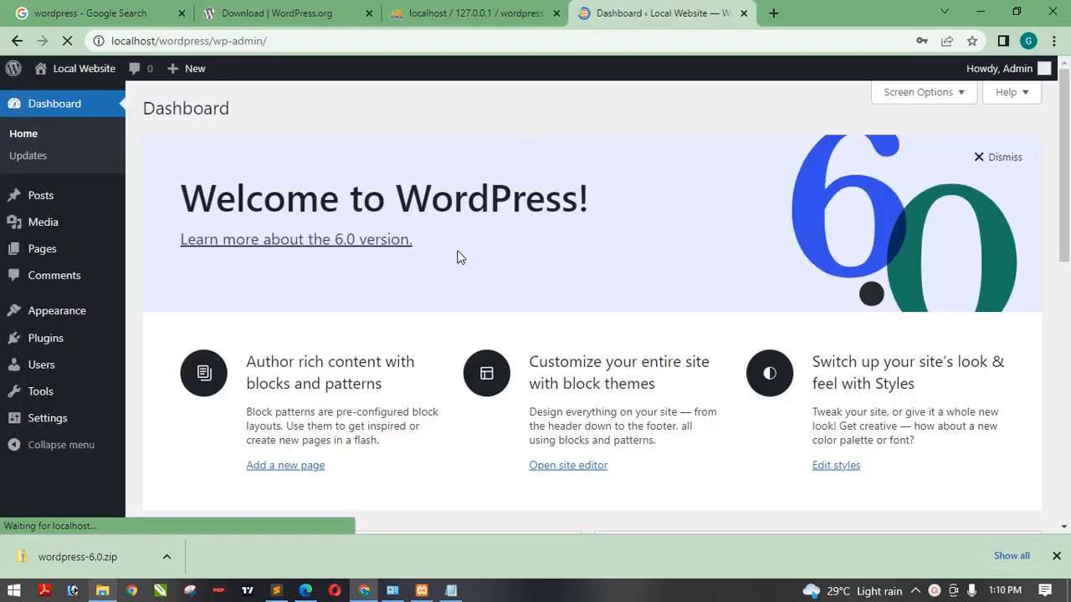
mouse_move(1068, 164)
left_mouse_down()
mouse_move(1067, 408)
mouse_move(1068, 163)
left_mouse_up()
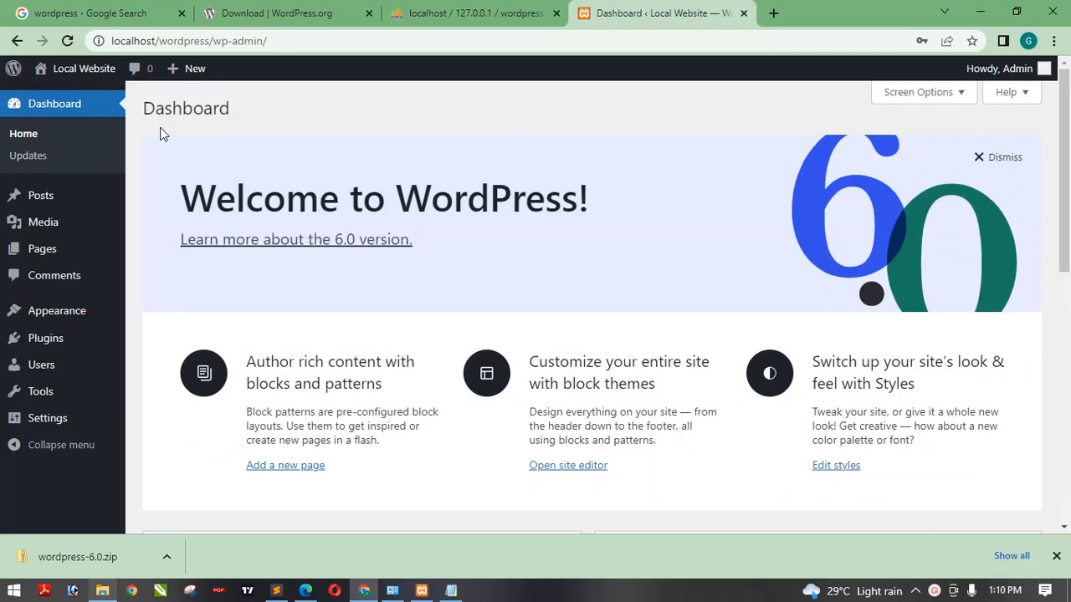
mouse_move(42, 78)
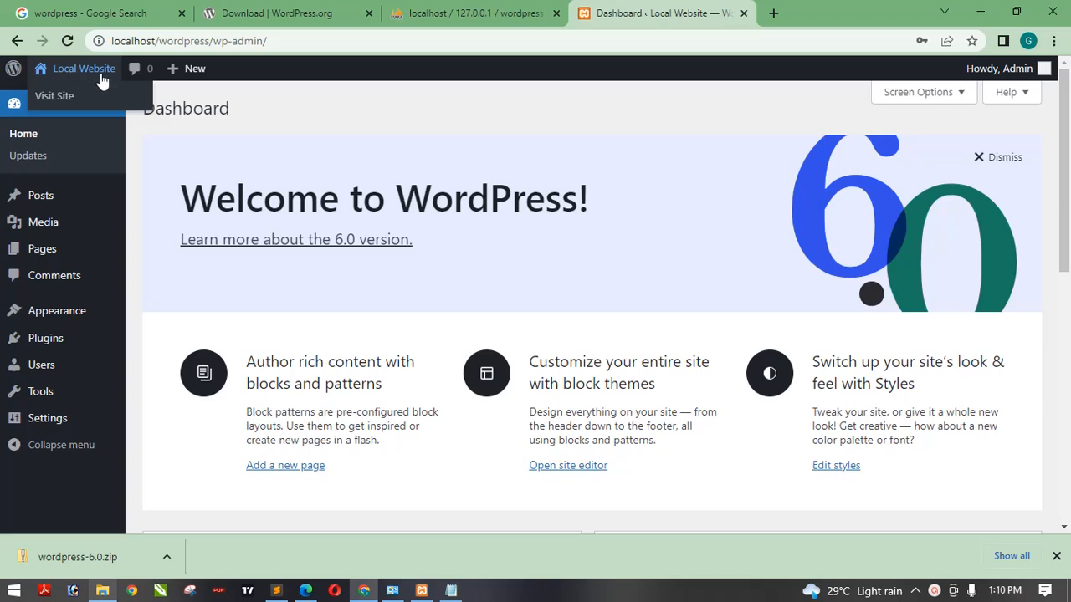
left_click(916, 591)
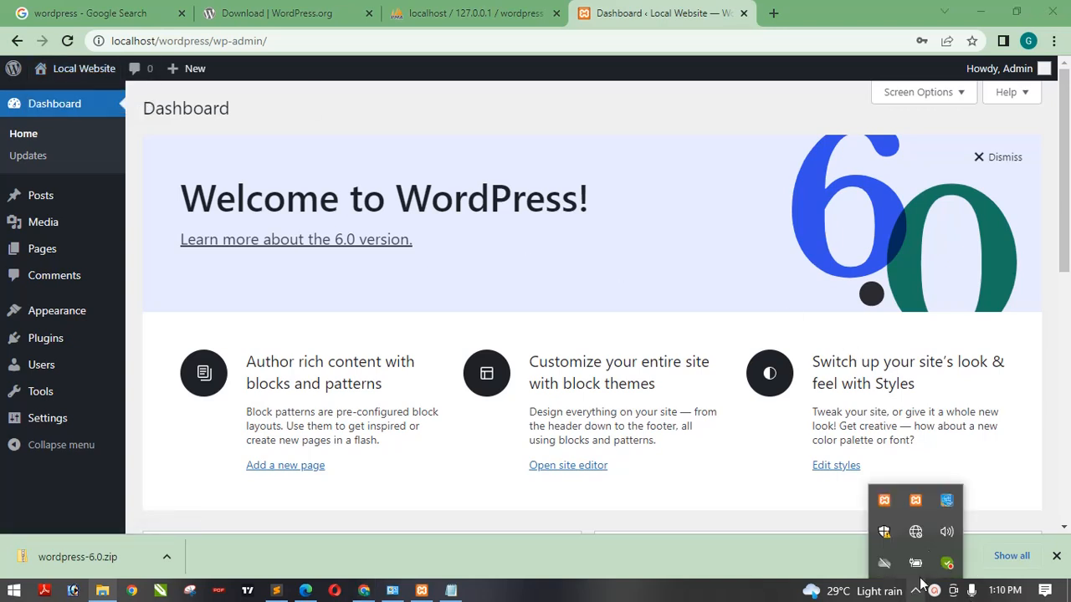
left_click(916, 533)
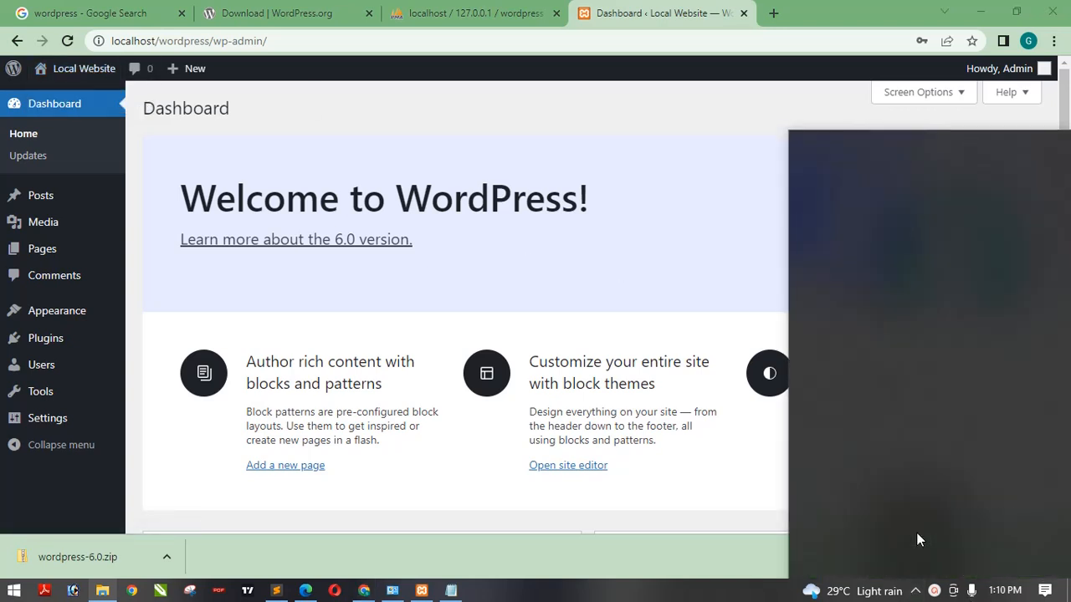
left_click(916, 592)
left_click(916, 592)
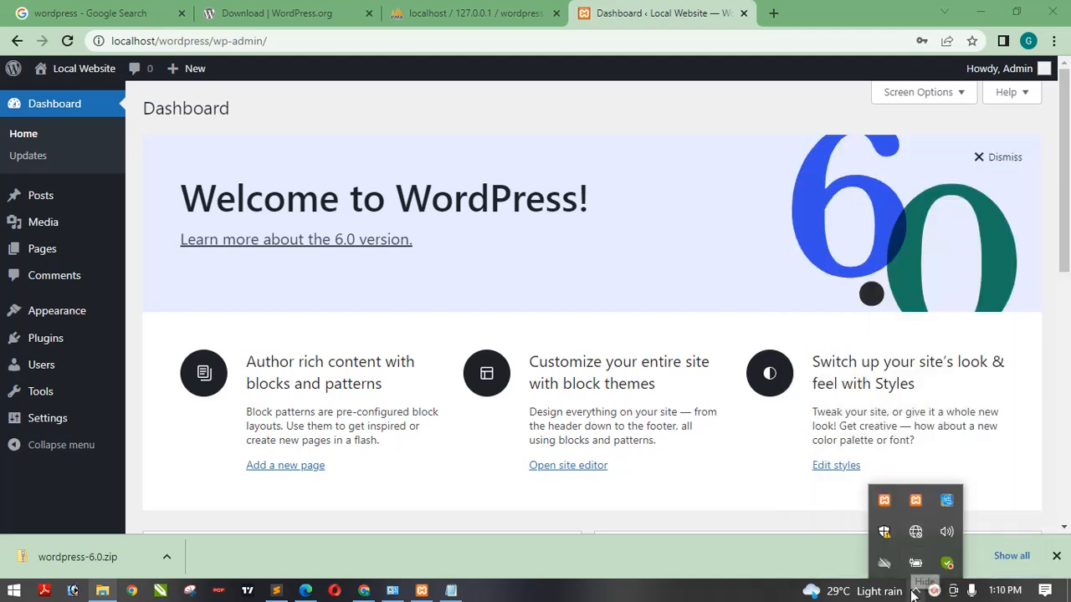
left_click(916, 591)
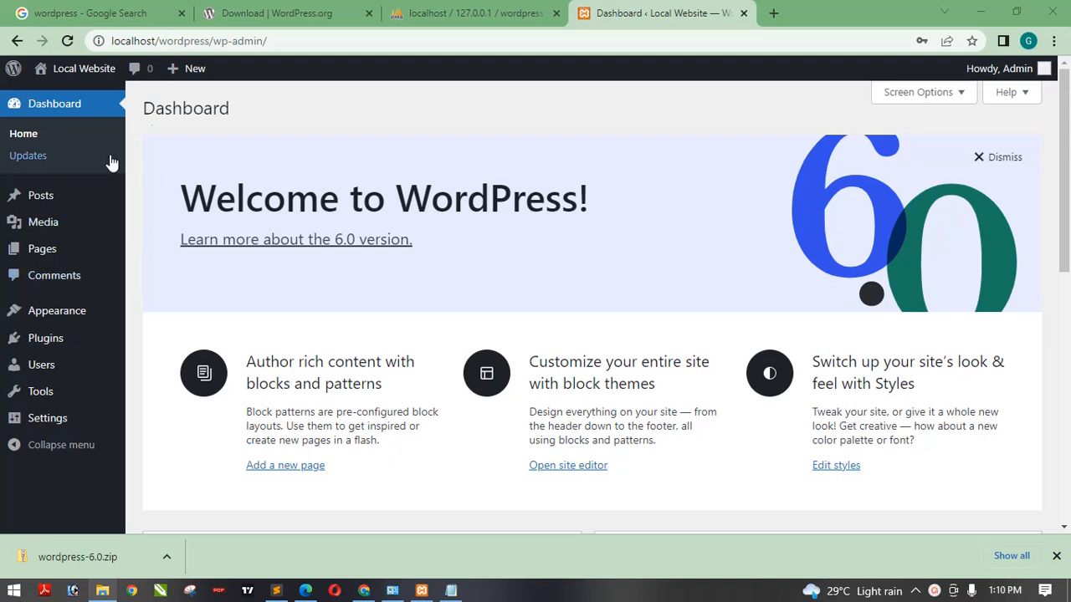
- Open the public Local Website front end in a new tab to view it
mouse_move(77, 68)
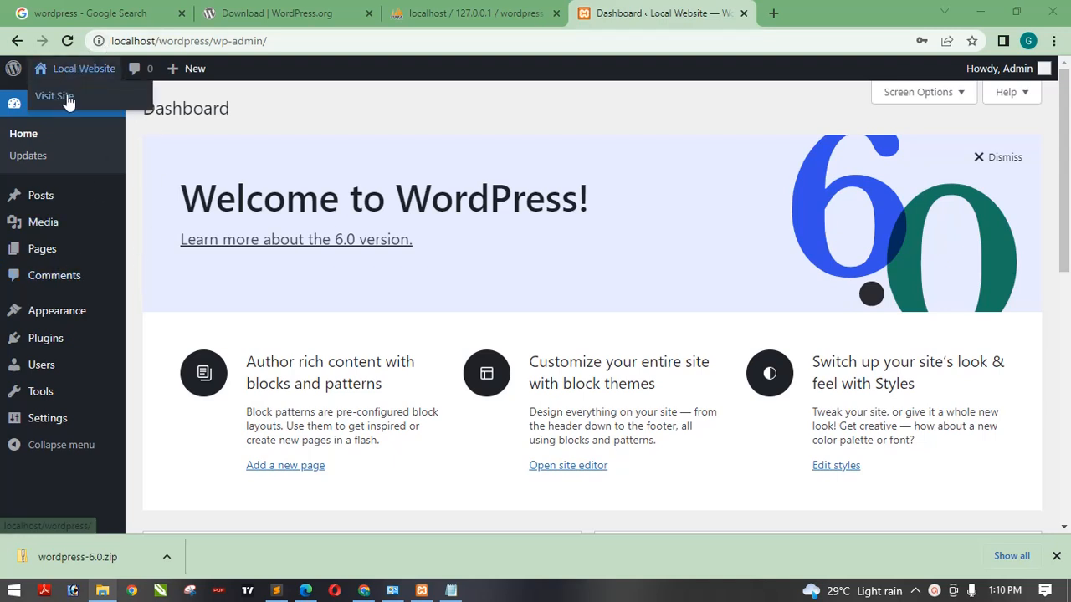
right_click(67, 97)
left_click(83, 107)
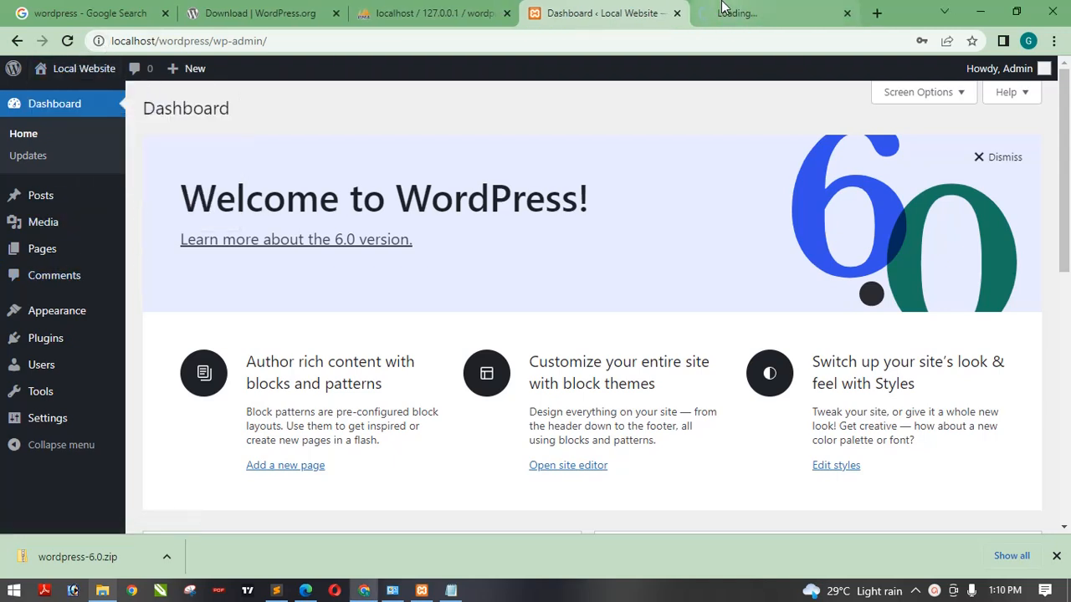
left_click(759, 10)
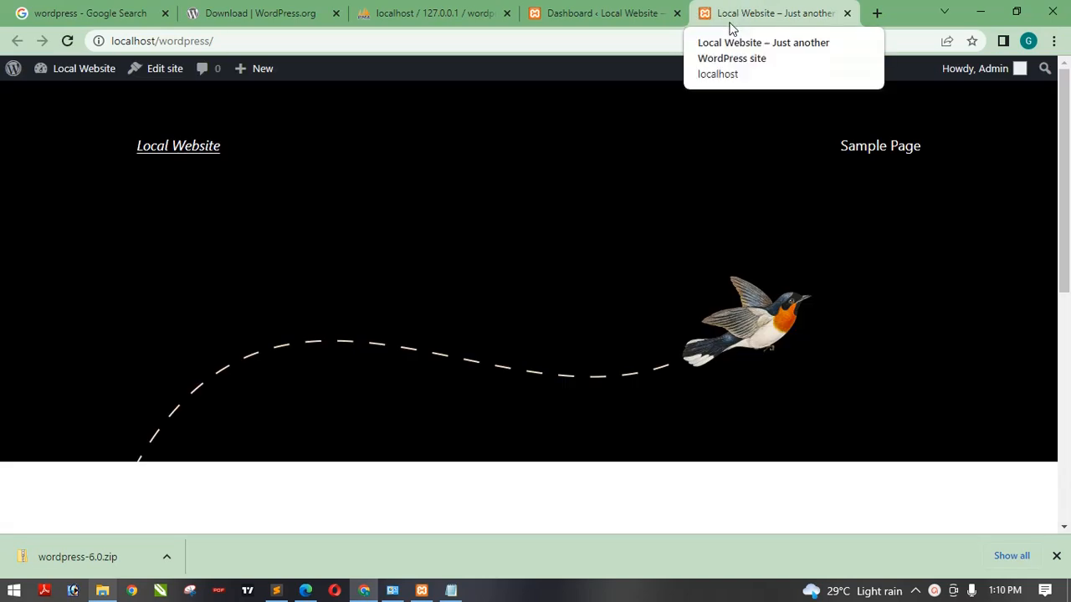
left_click(200, 152)
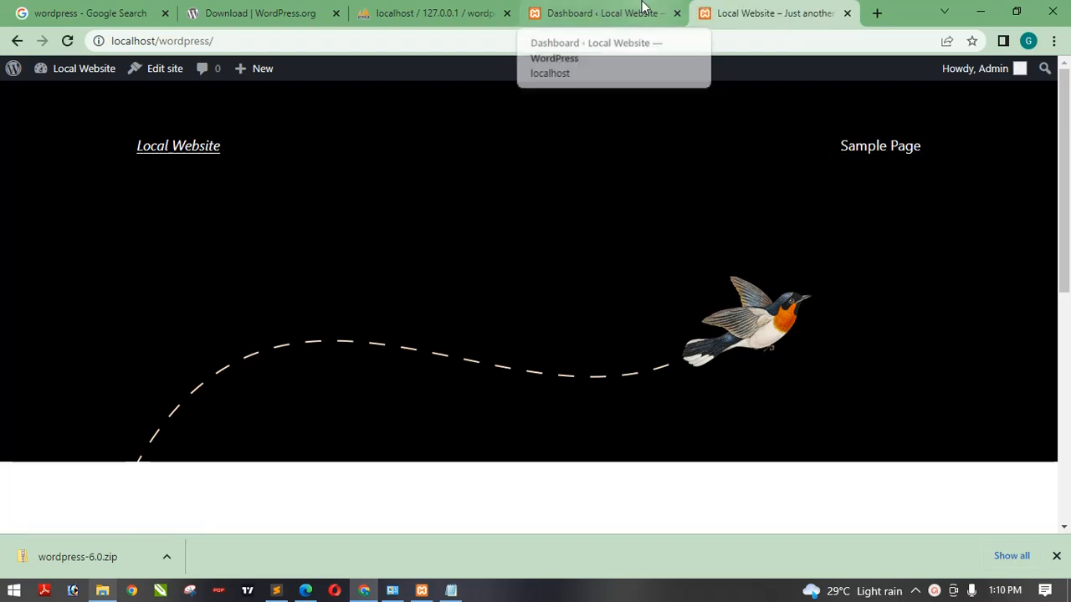
- Stop the Apache and MySQL modules in the XAMPP Control Panel and minimize it
left_click(422, 591)
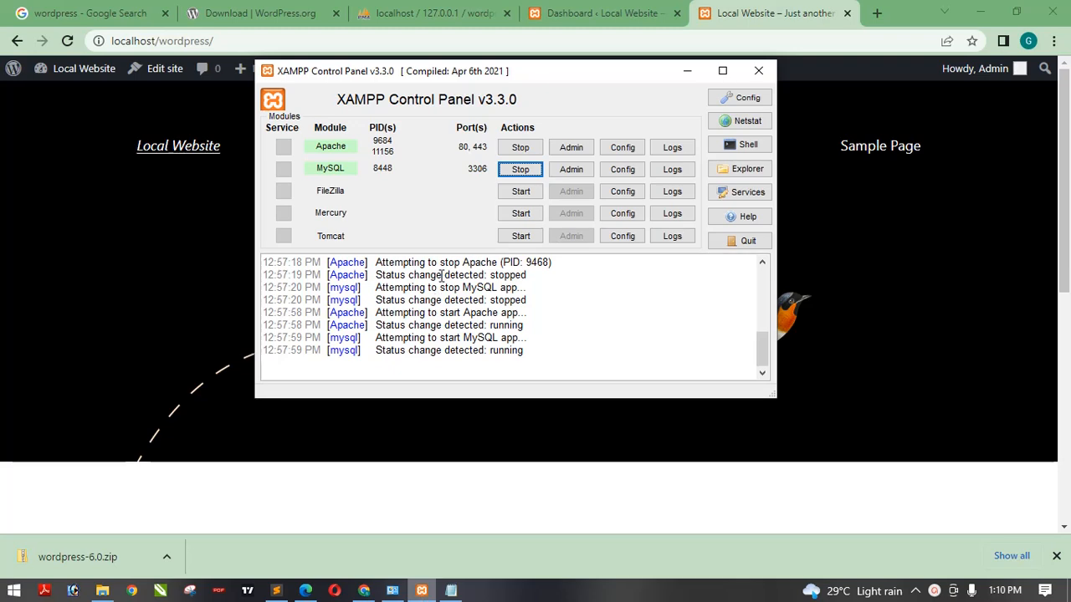
left_click(519, 147)
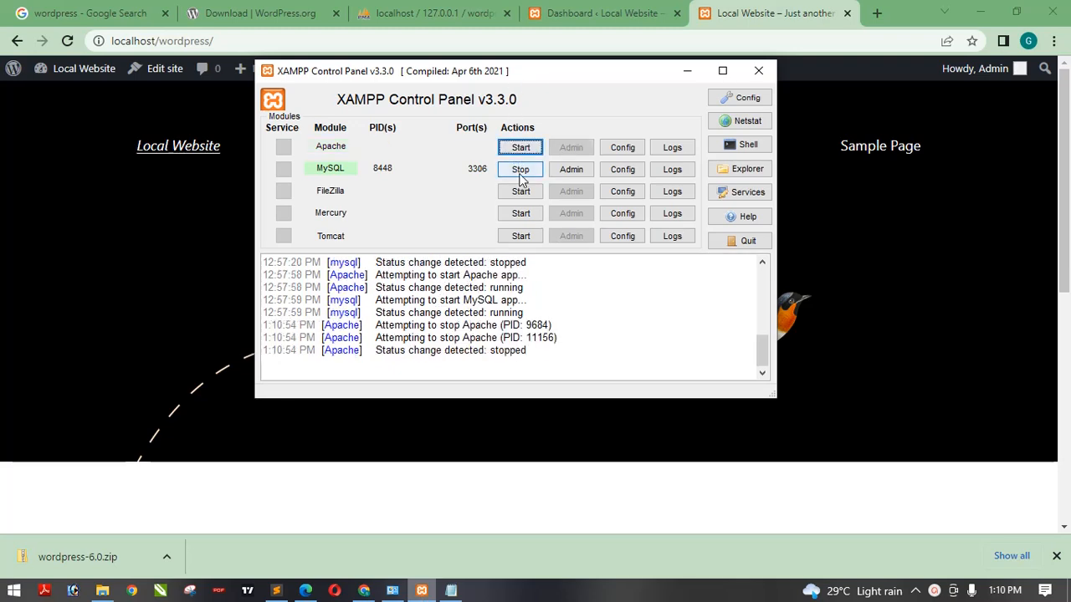
left_click(521, 172)
left_click(687, 72)
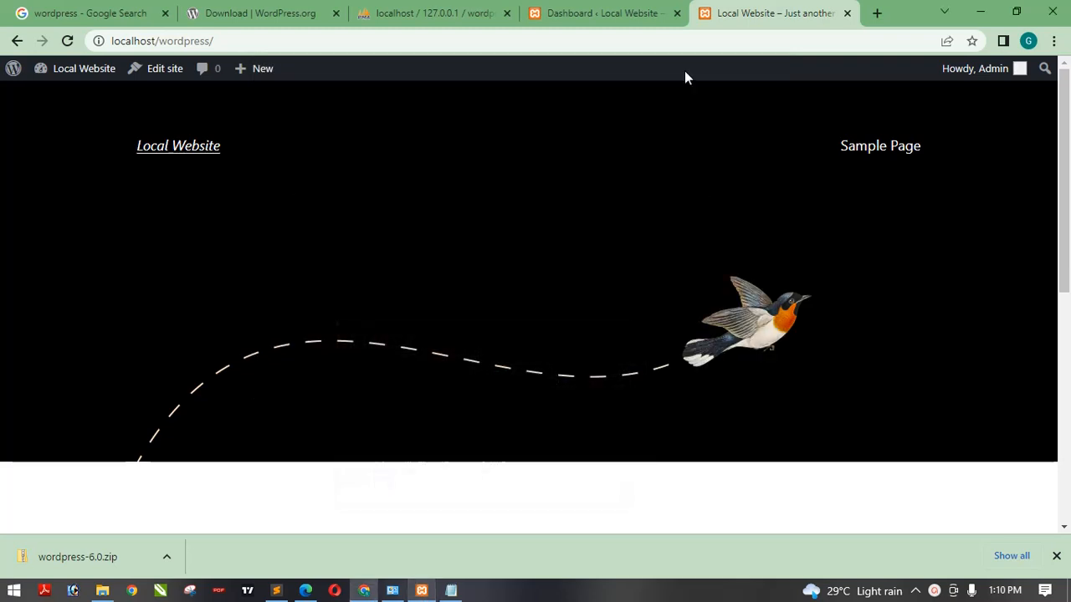
- Reload the dashboard and site tabs to check the local site with the server stopped
left_click(568, 10)
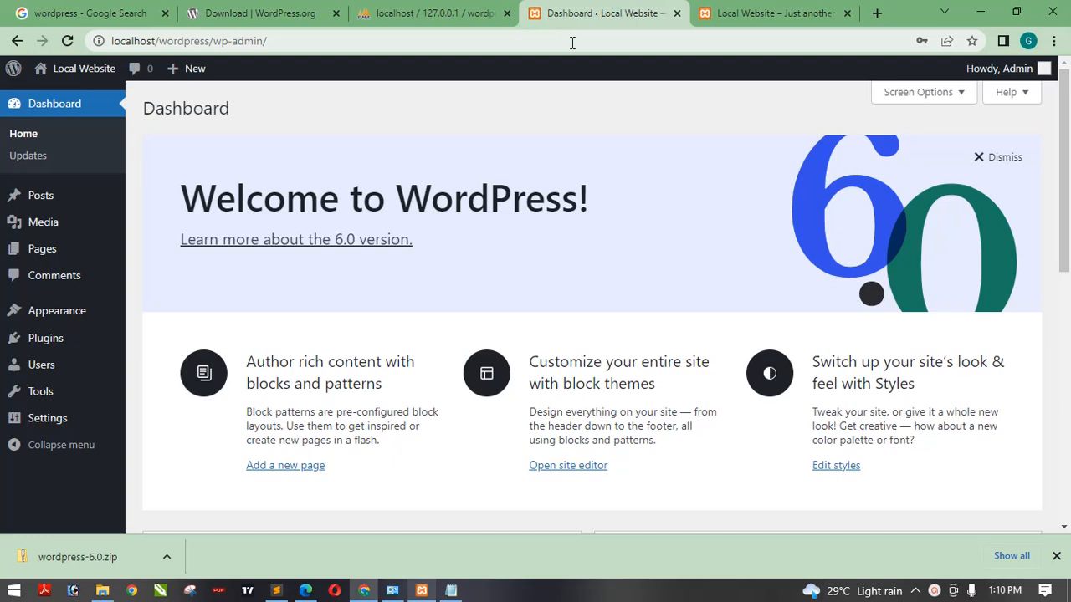
left_click(573, 41)
key("Return")
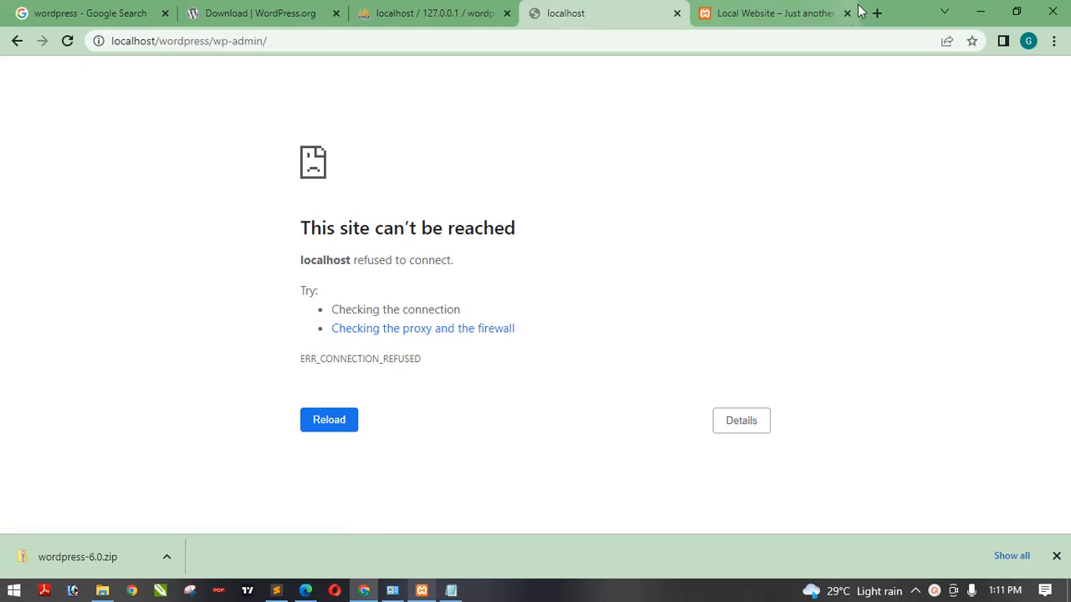
left_click(785, 6)
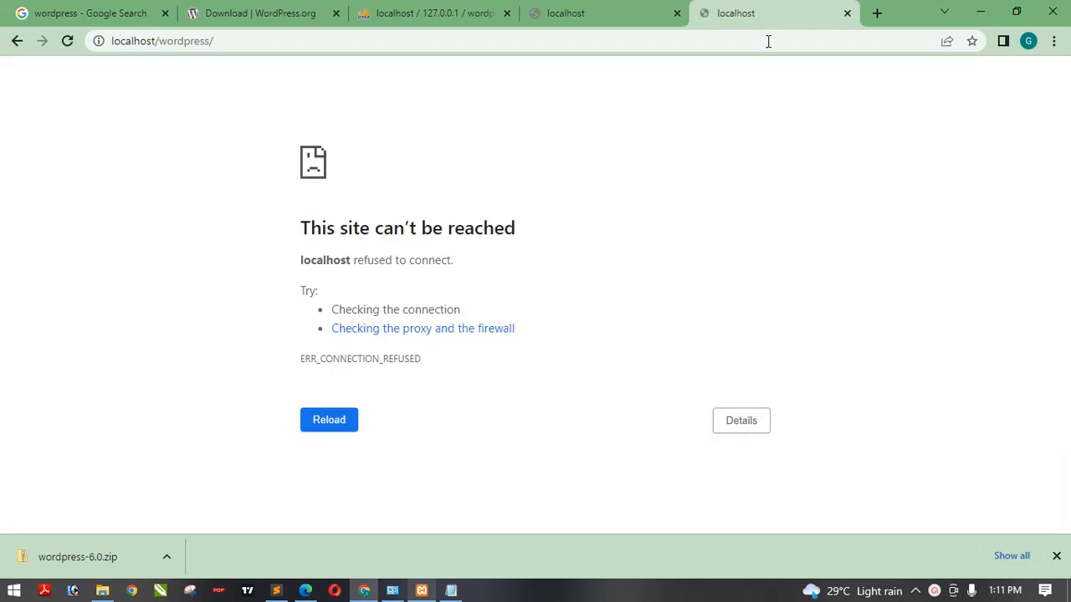
- Start the Apache and MySQL modules again in the XAMPP Control Panel and minimize it
left_click(422, 591)
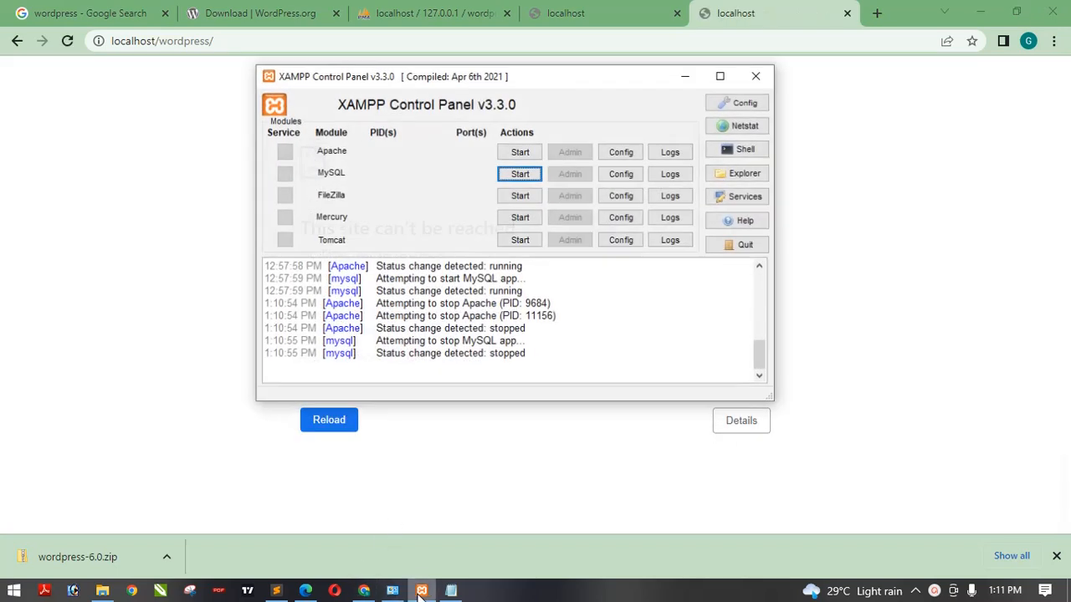
left_click(519, 146)
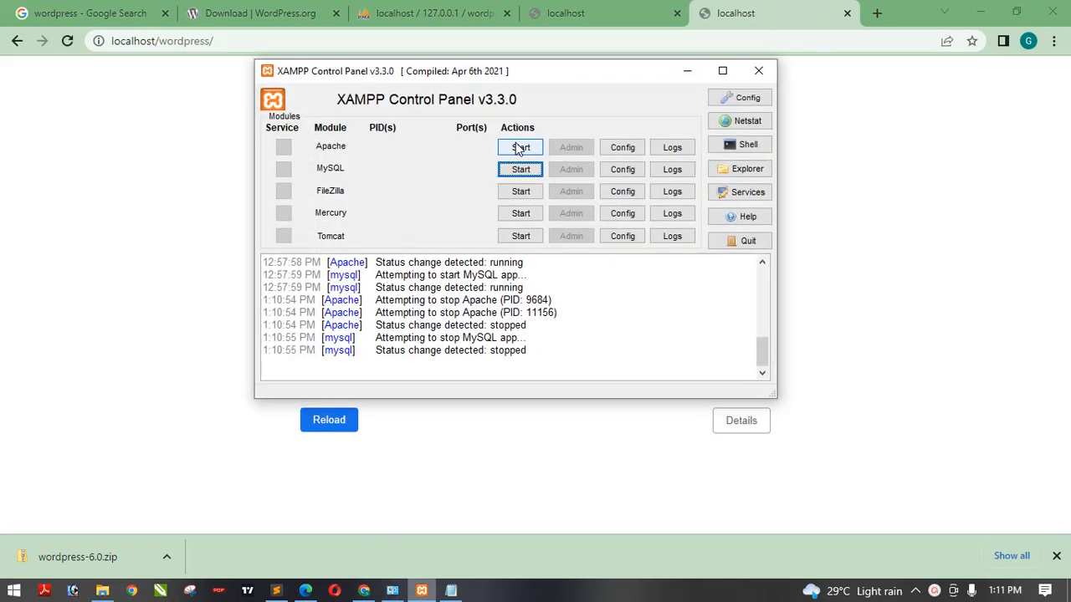
left_click(521, 170)
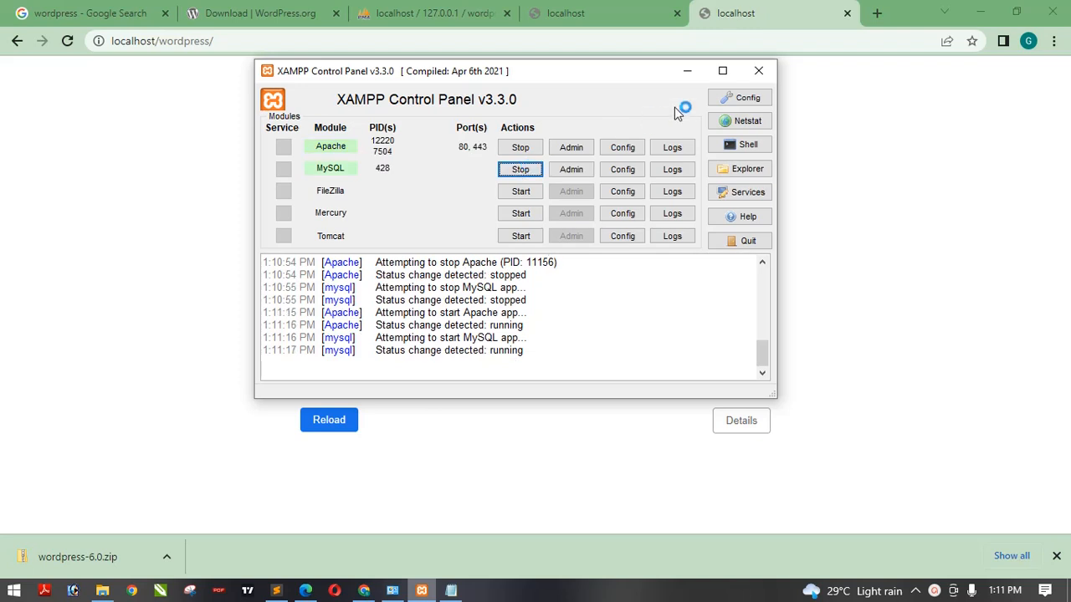
left_click(688, 72)
- Reload the dashboard and site tabs to check the local site with the servers running
left_click(623, 12)
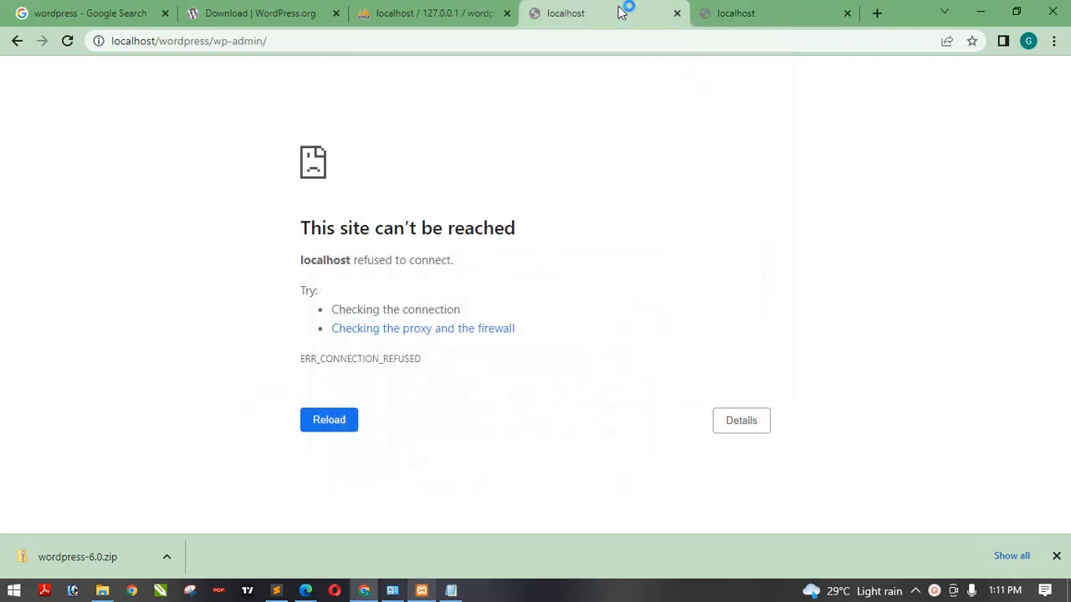
left_click(589, 41)
key("Return")
left_click(731, 13)
left_click(720, 41)
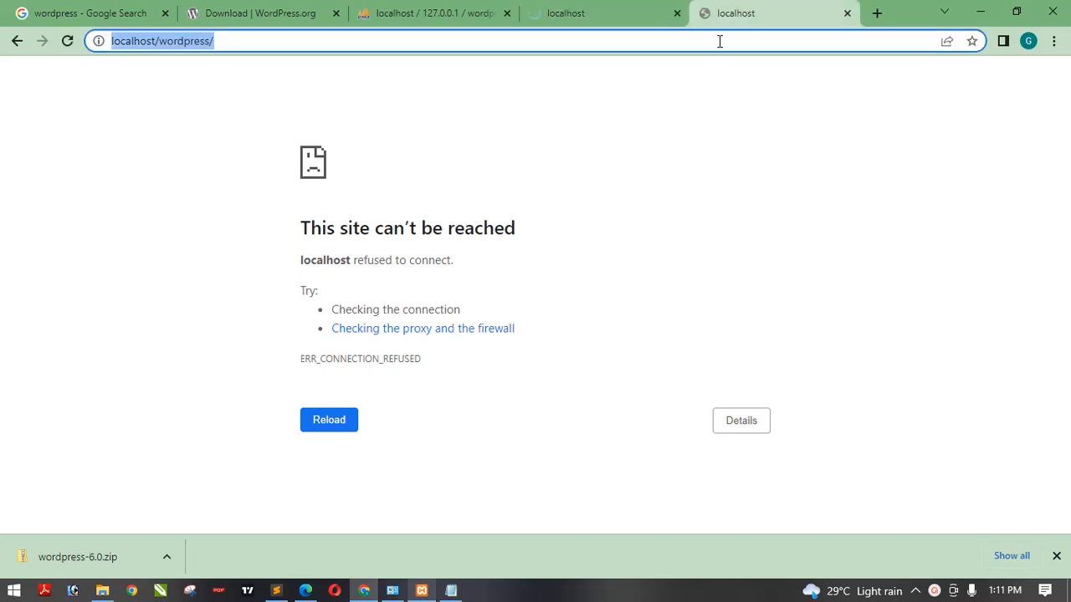
key("Return")
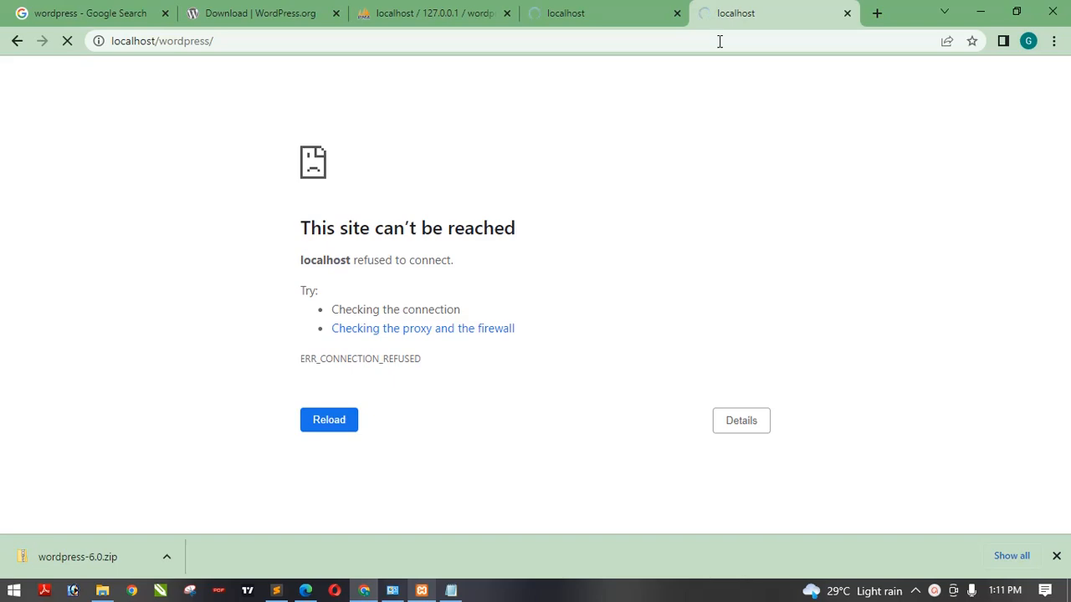
left_click(640, 12)
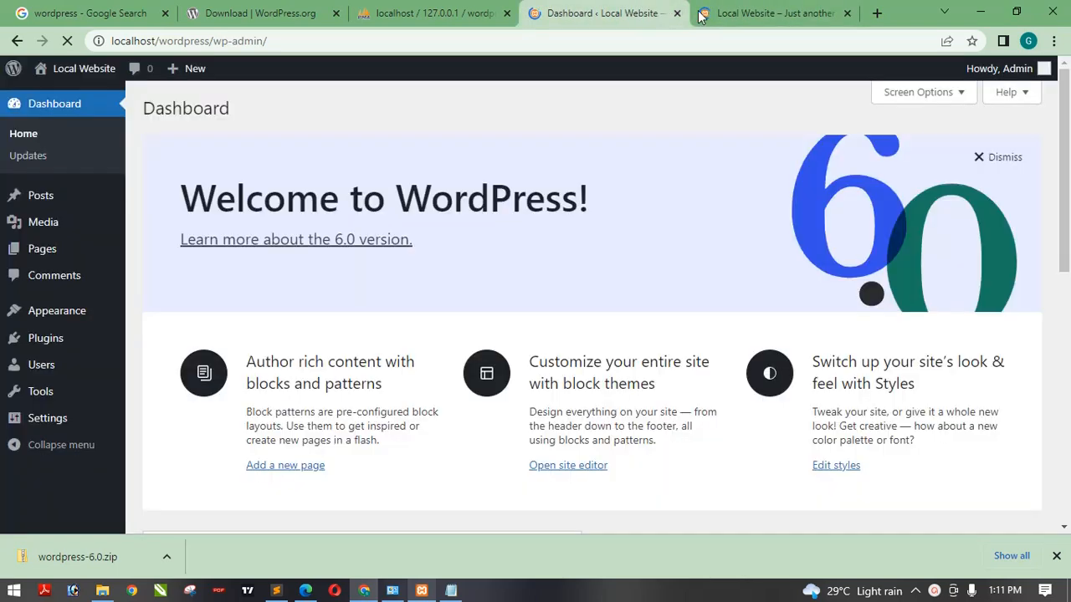
left_click(741, 12)
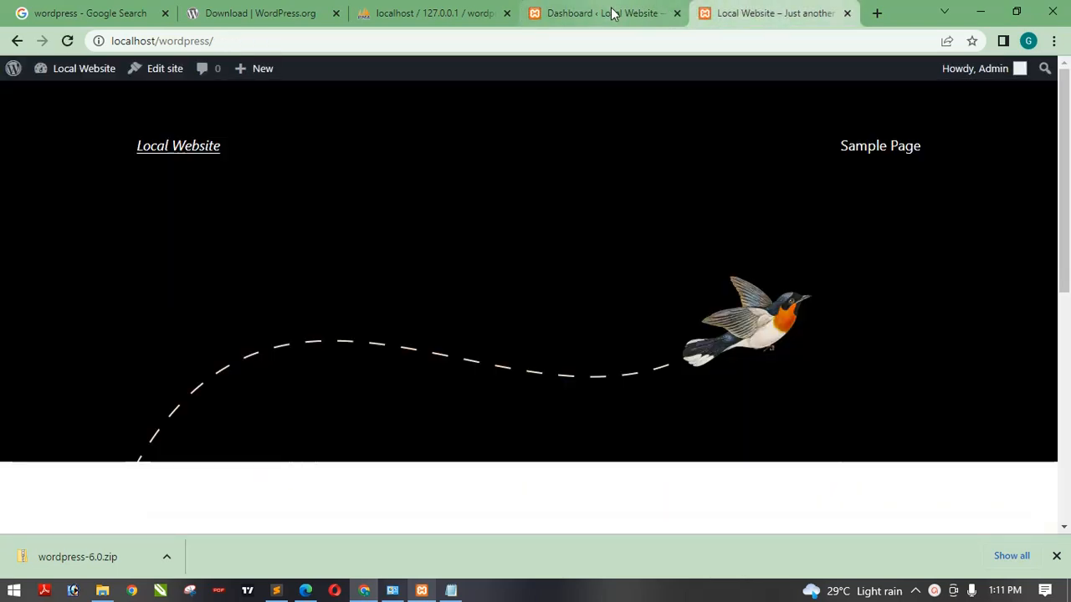
left_click(610, 14)
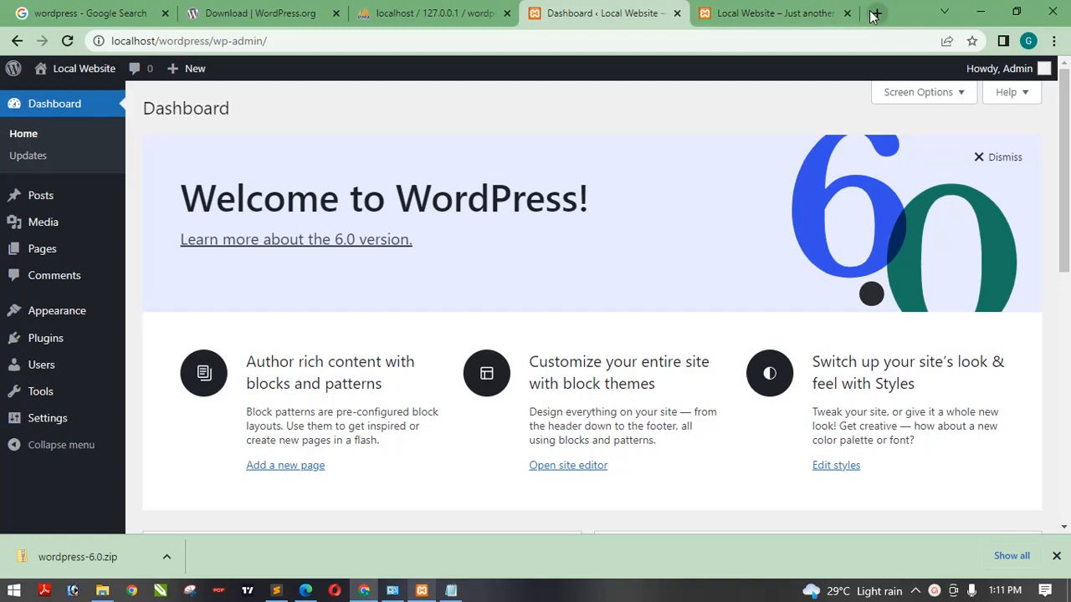
- Look over the XAMPP Control Panel, the htdocs folder and the downloaded wordpress-6.0.zip in File Explorer
left_click(981, 16)
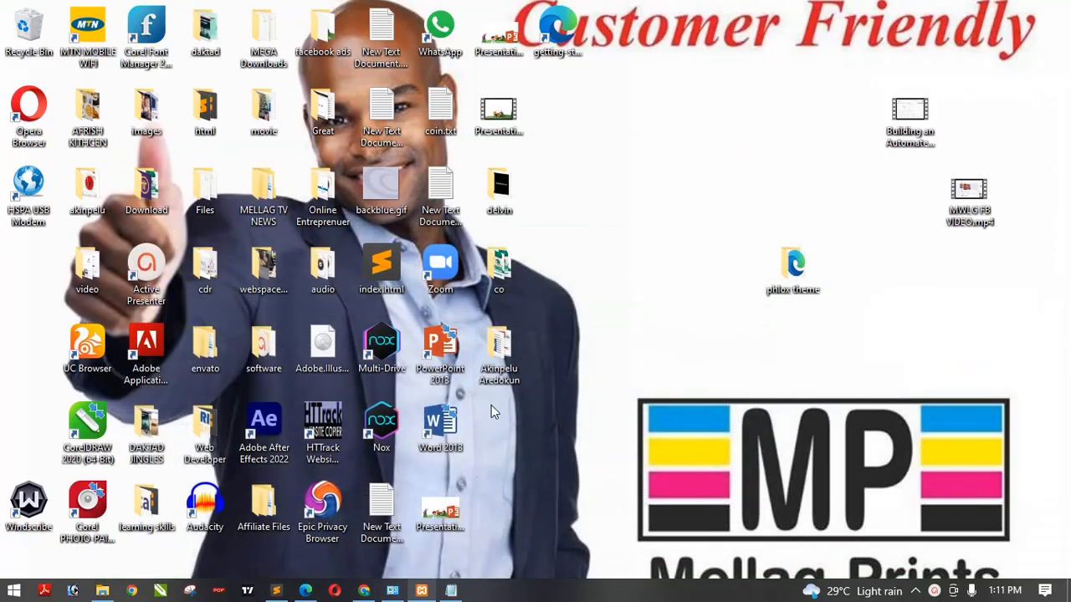
left_click(420, 593)
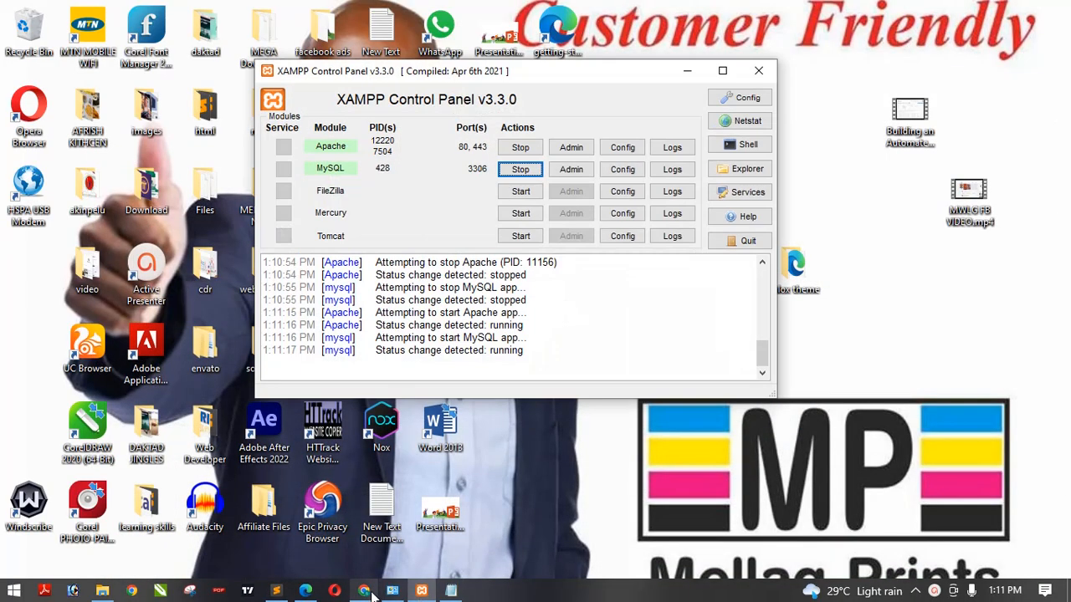
left_click(364, 594)
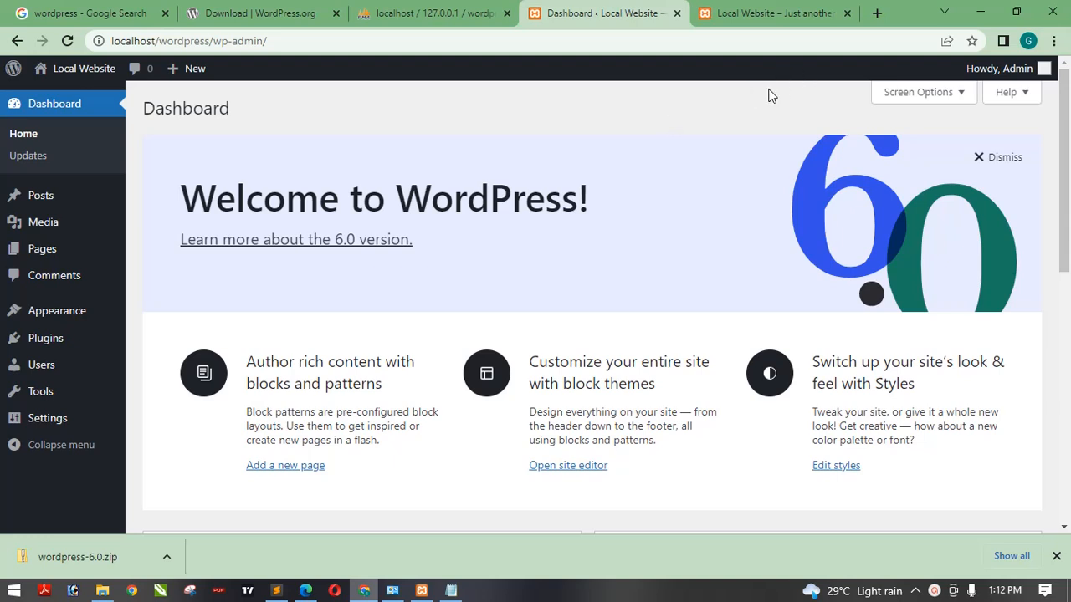
left_click(102, 591)
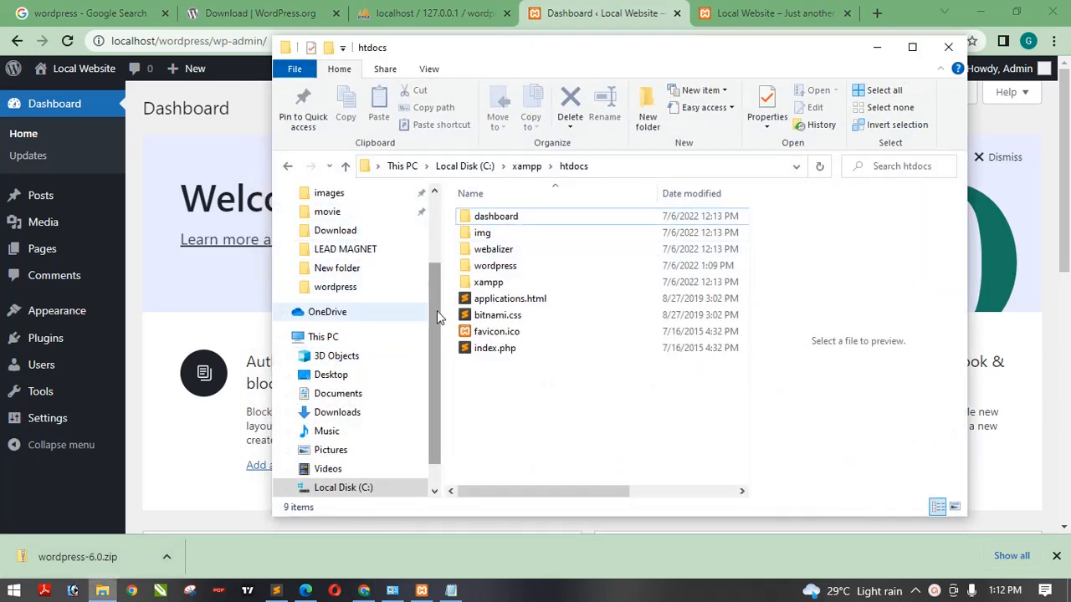
left_click(341, 414)
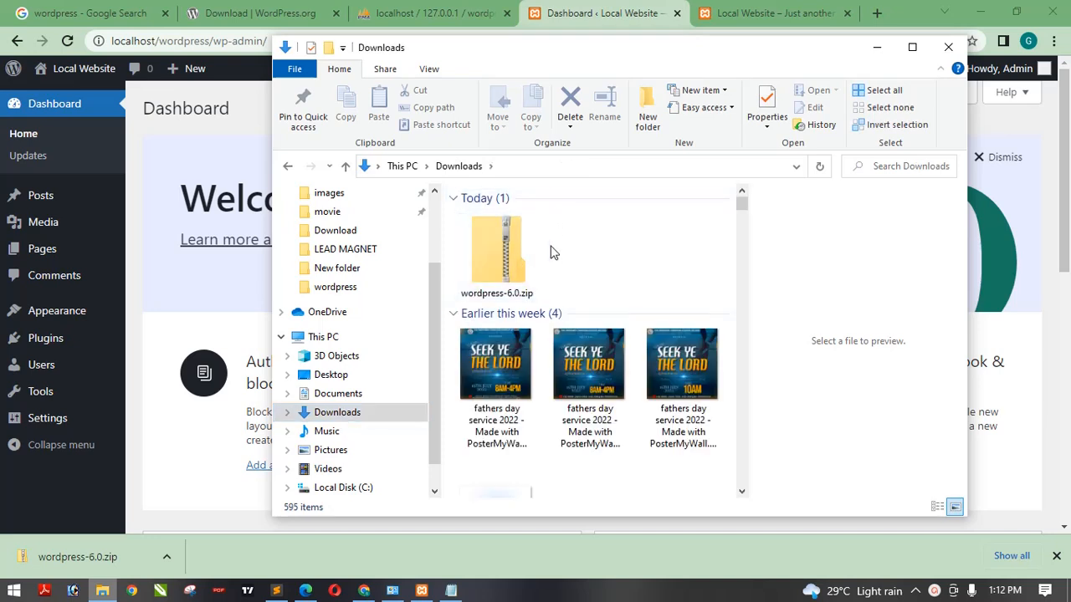
left_click(503, 257)
right_click(503, 257)
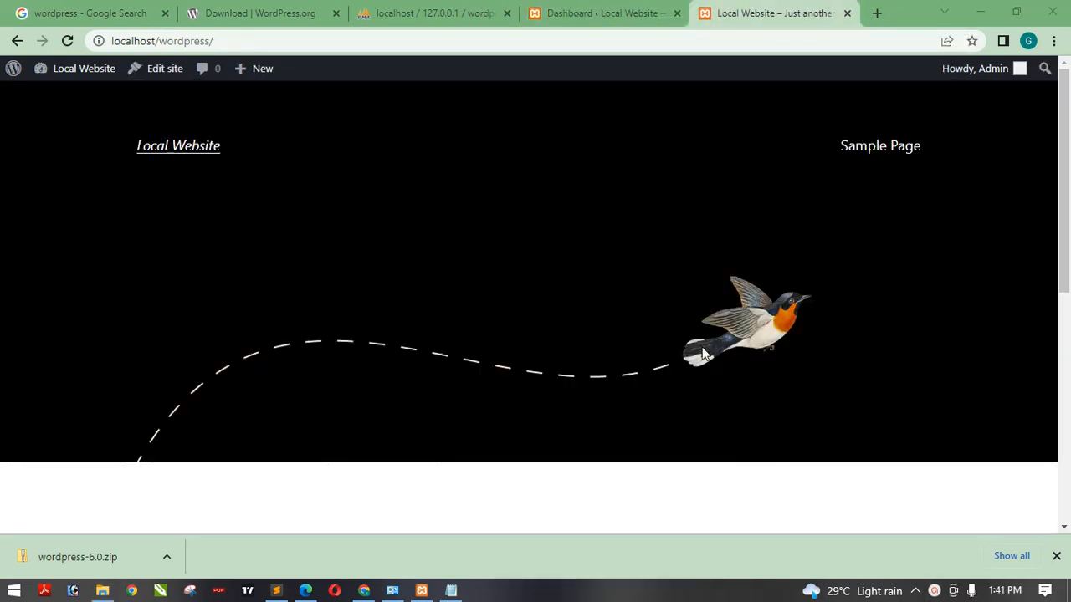
- Open Microsoft Edge, dismiss the restore prompt, and load localhost/wordpress in a new tab
left_click(306, 590)
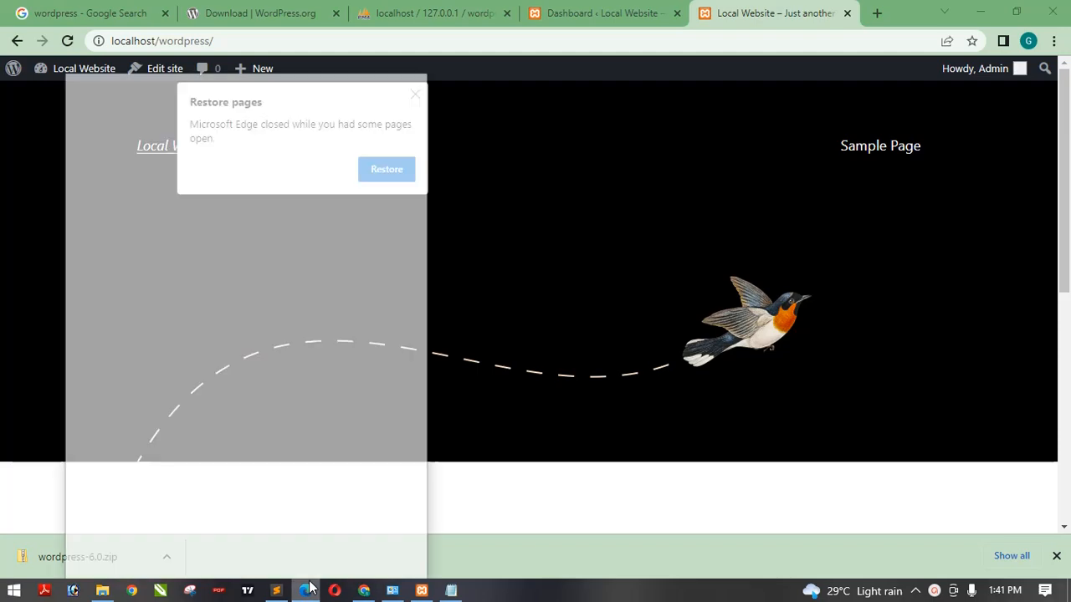
left_click(380, 40)
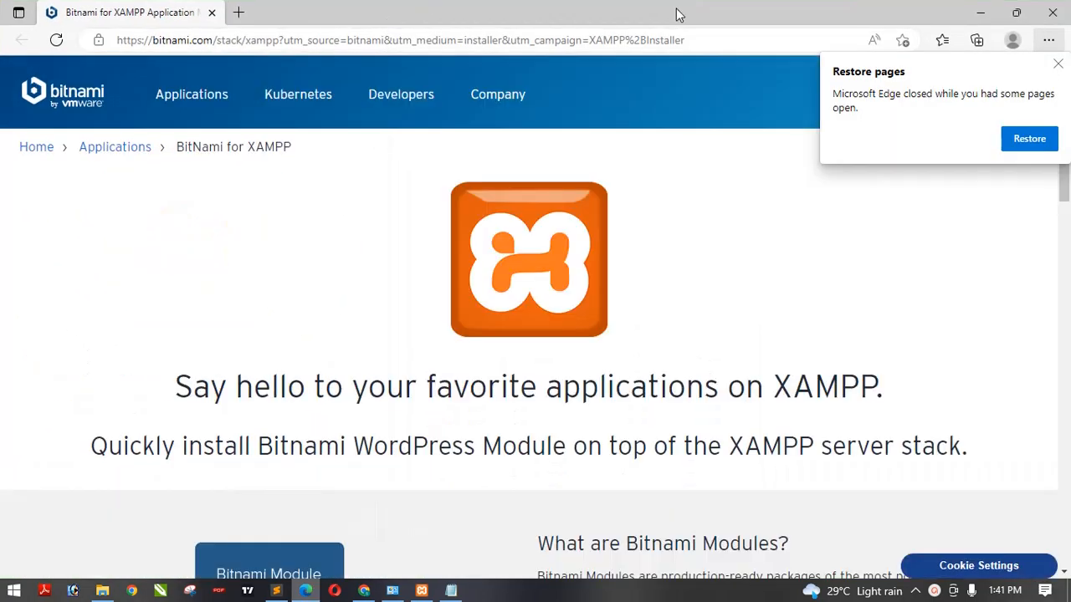
left_click(1057, 66)
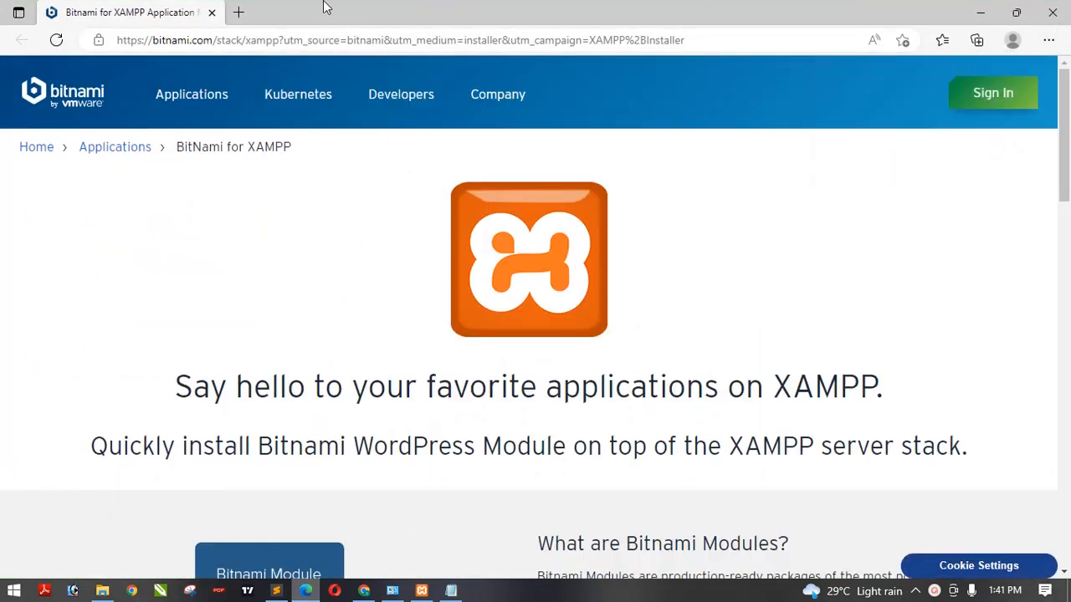
left_click(236, 13)
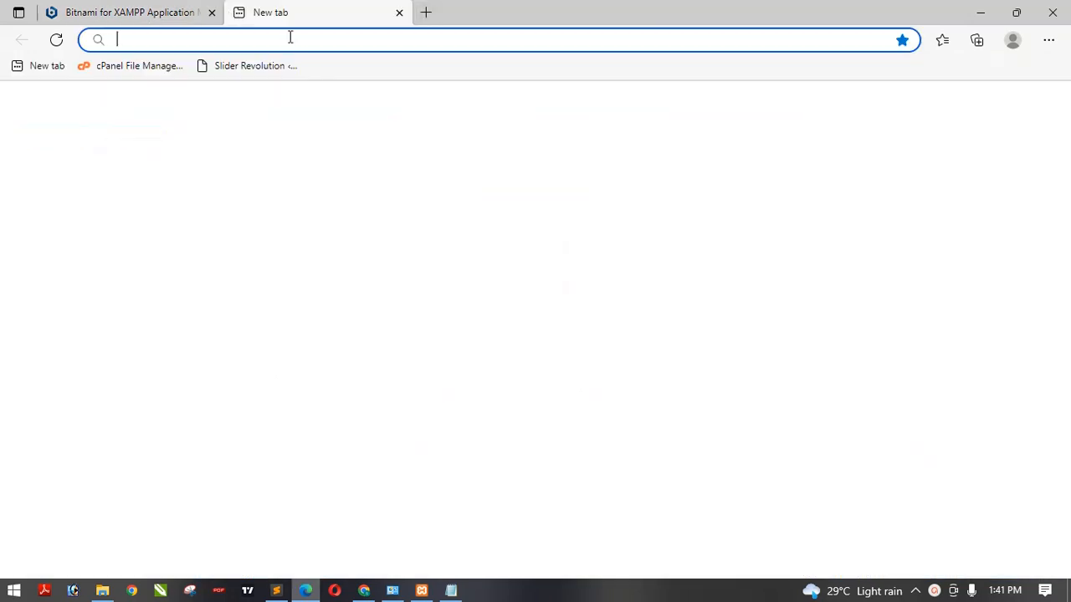
type("lo")
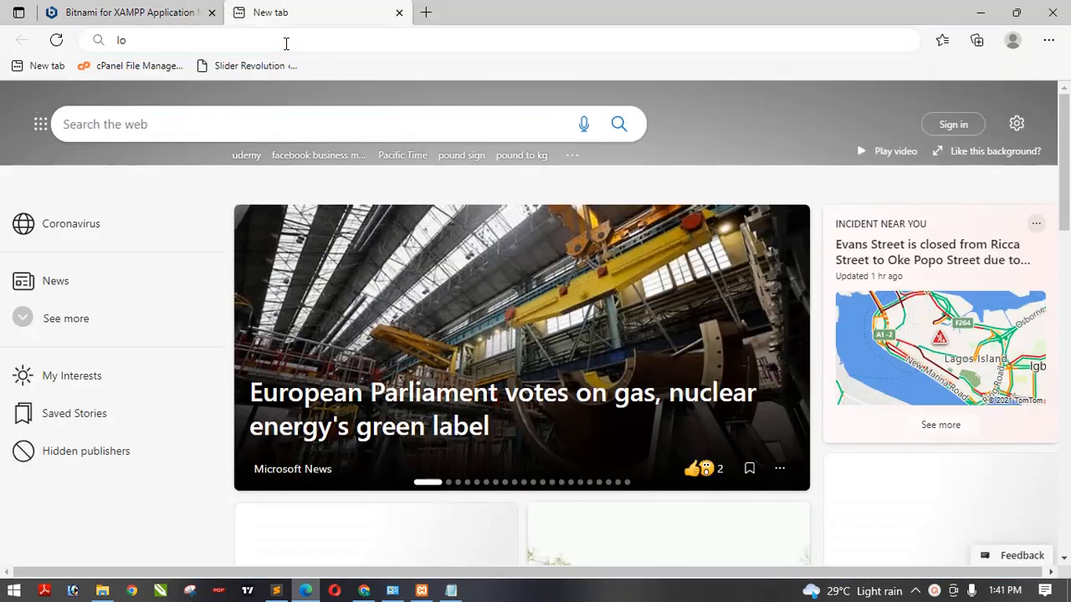
type("cal")
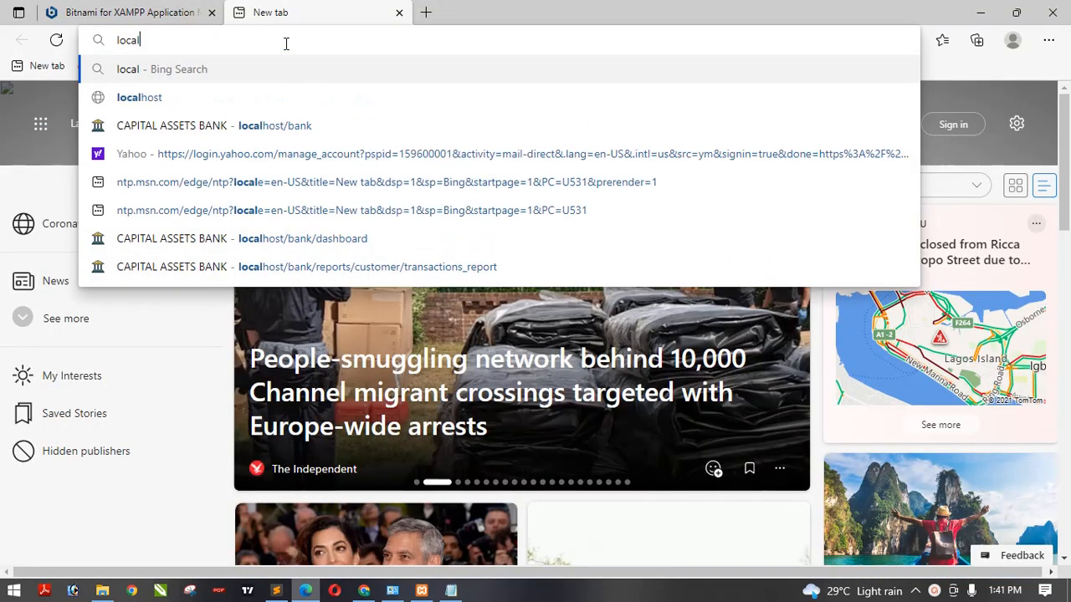
type("host")
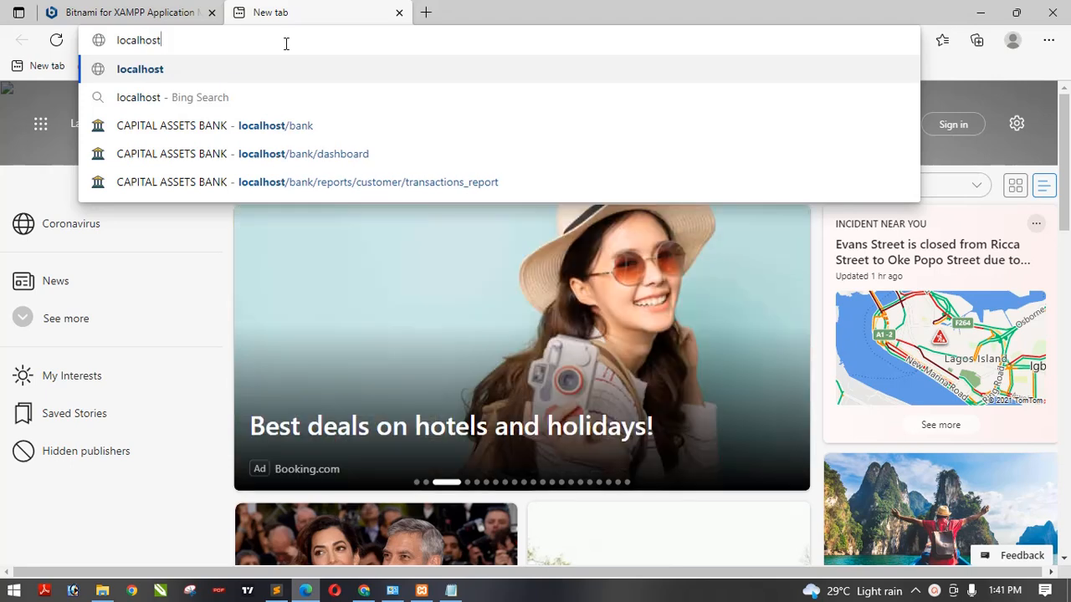
type("/wor")
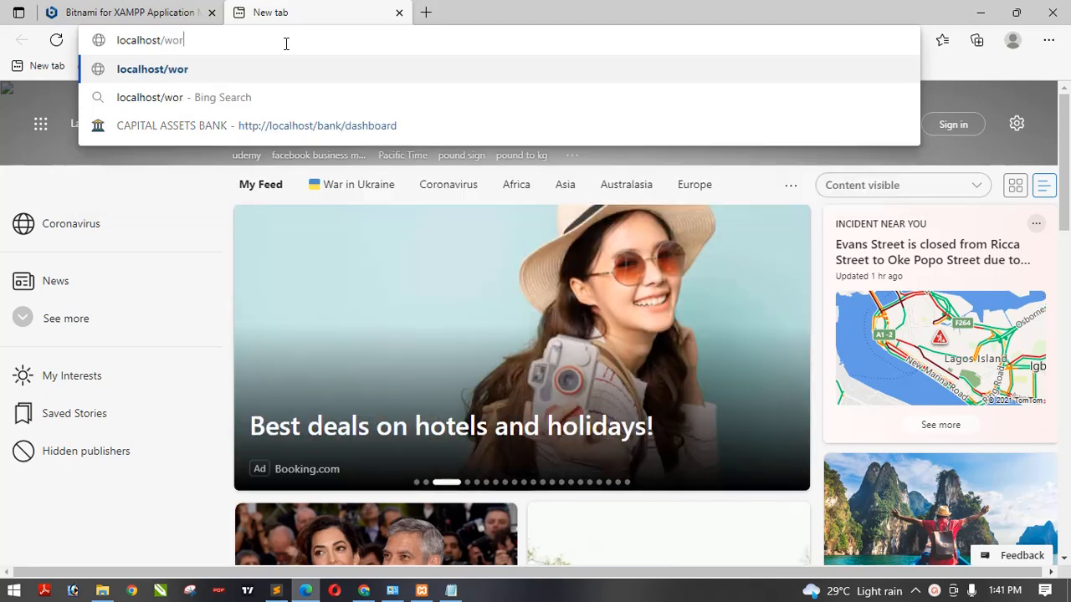
type("dpress")
key("Return")
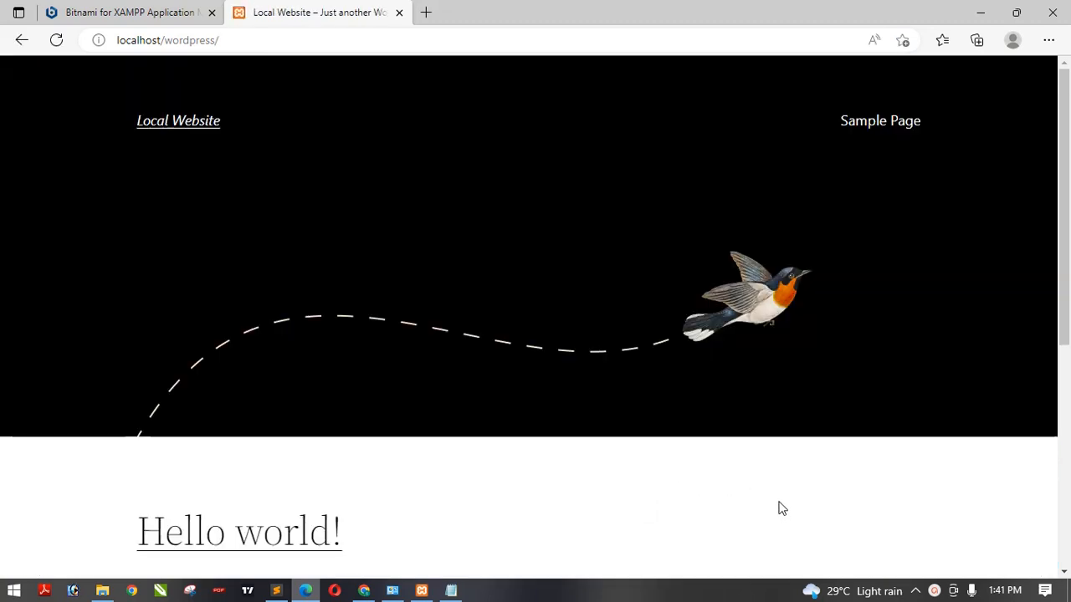
- Go to localhost/wordpress/wp-admin in Edge to open the site's login page
left_click(426, 46)
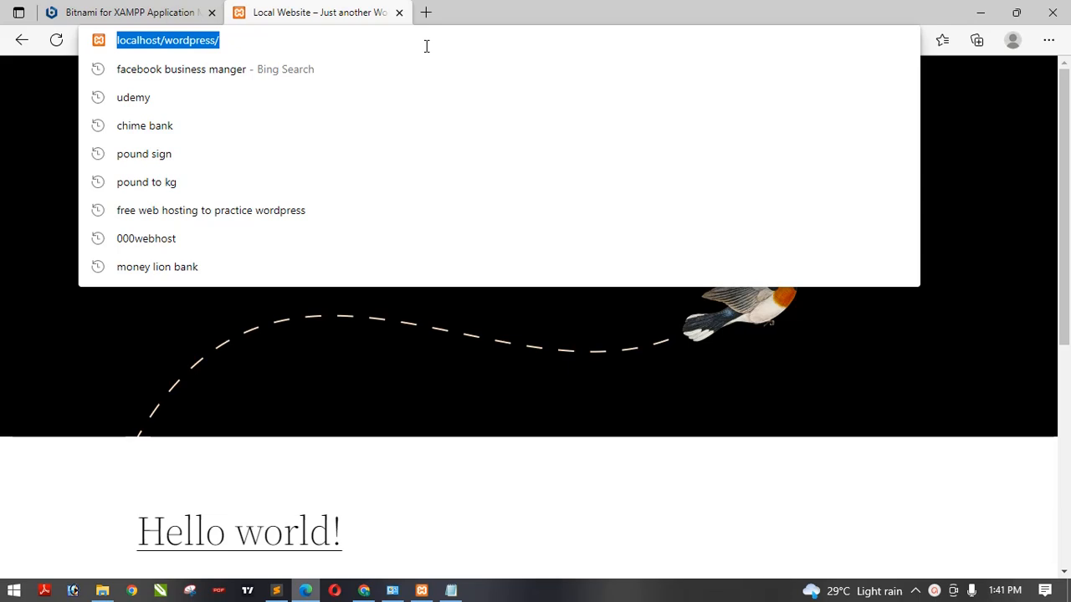
left_click(425, 46)
type("w")
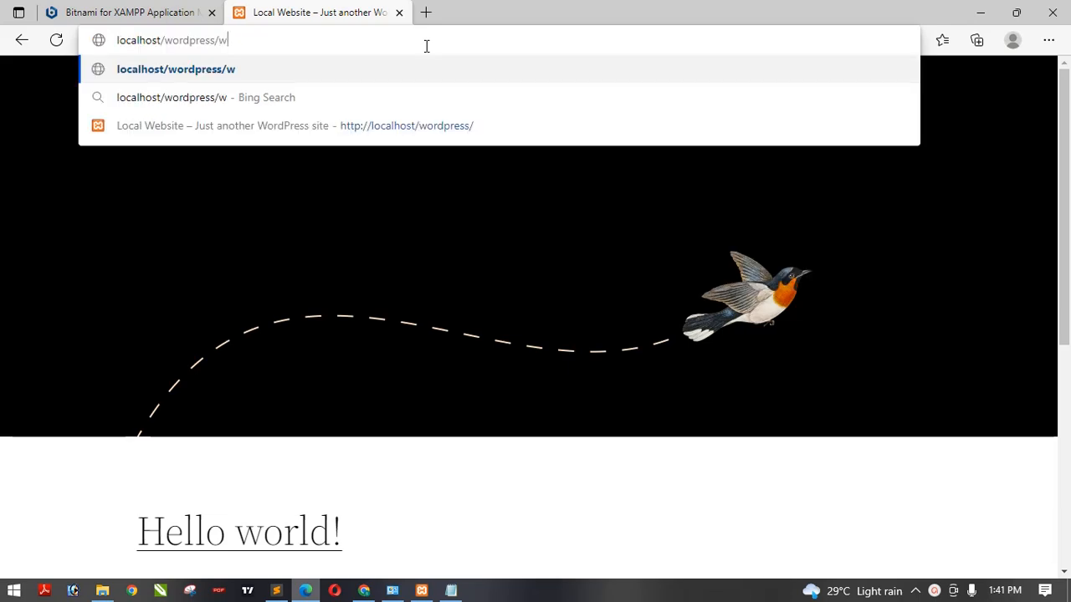
type("p--admin")
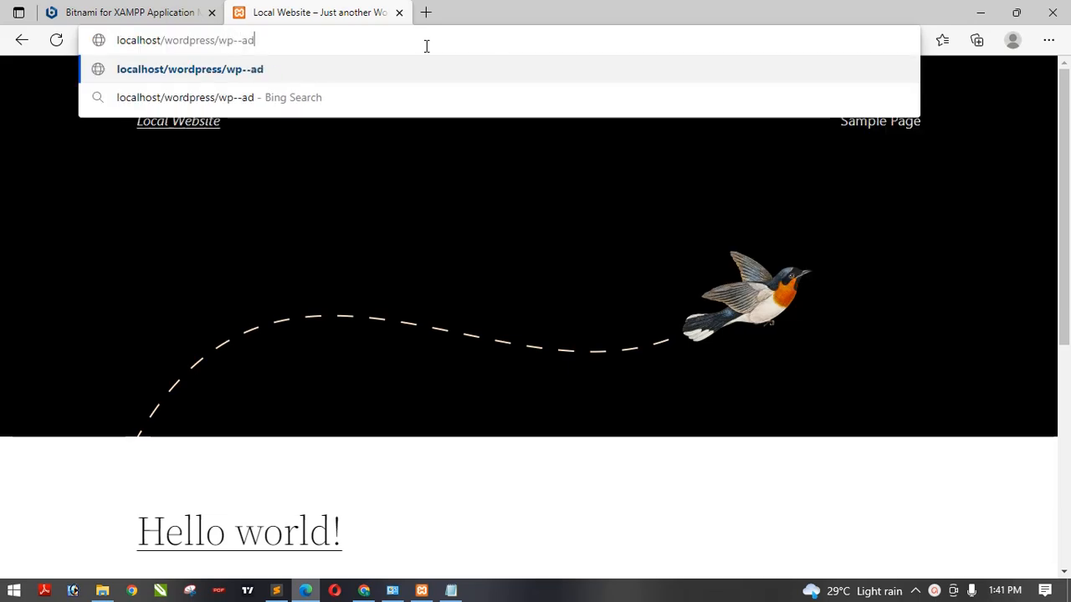
key("Return")
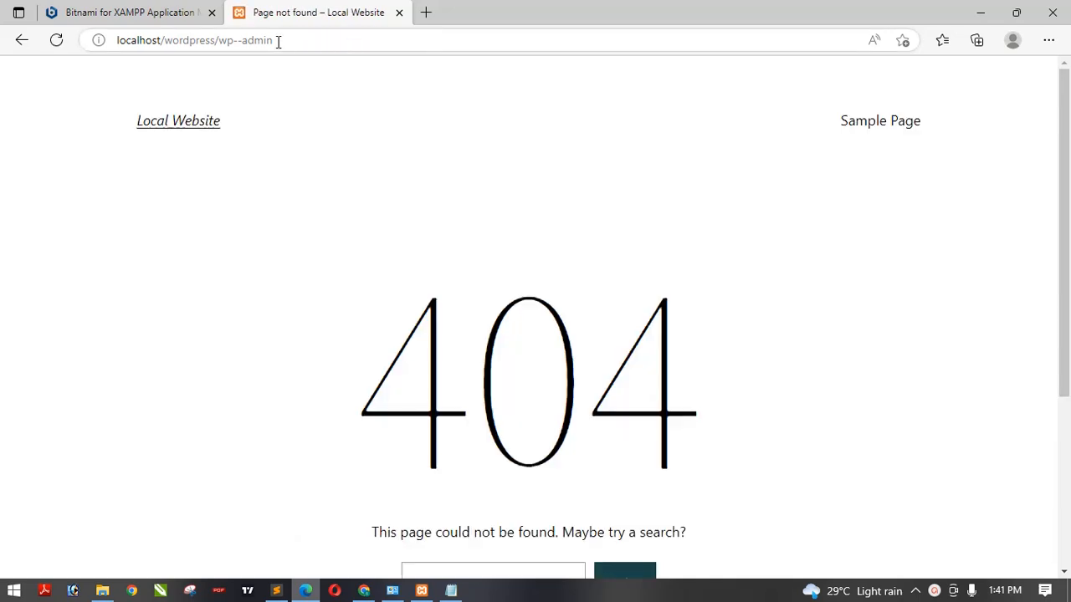
left_click(238, 39)
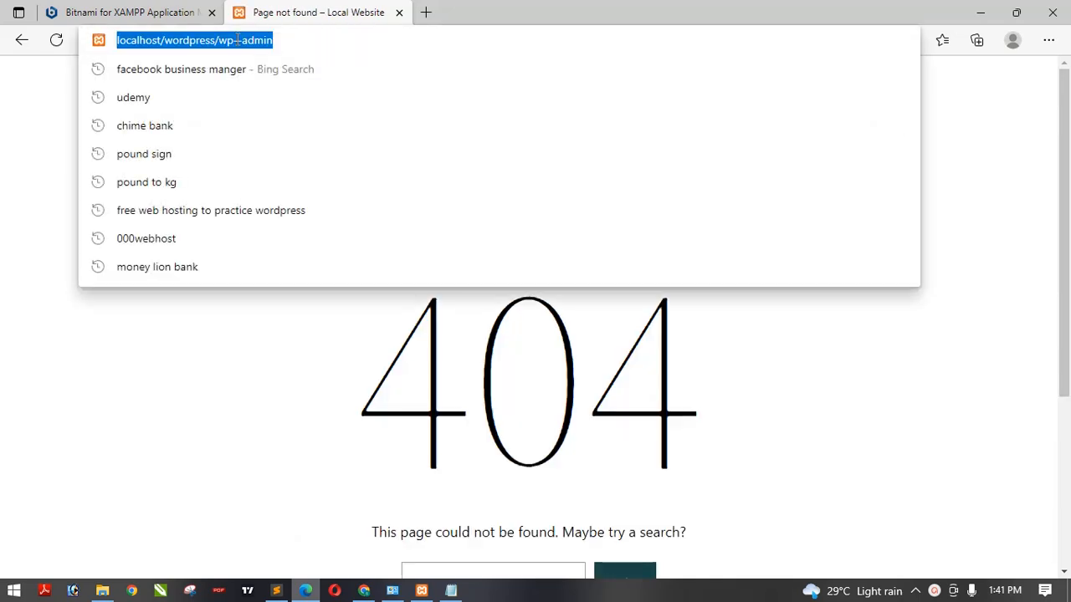
left_click(238, 39)
key("BackSpace")
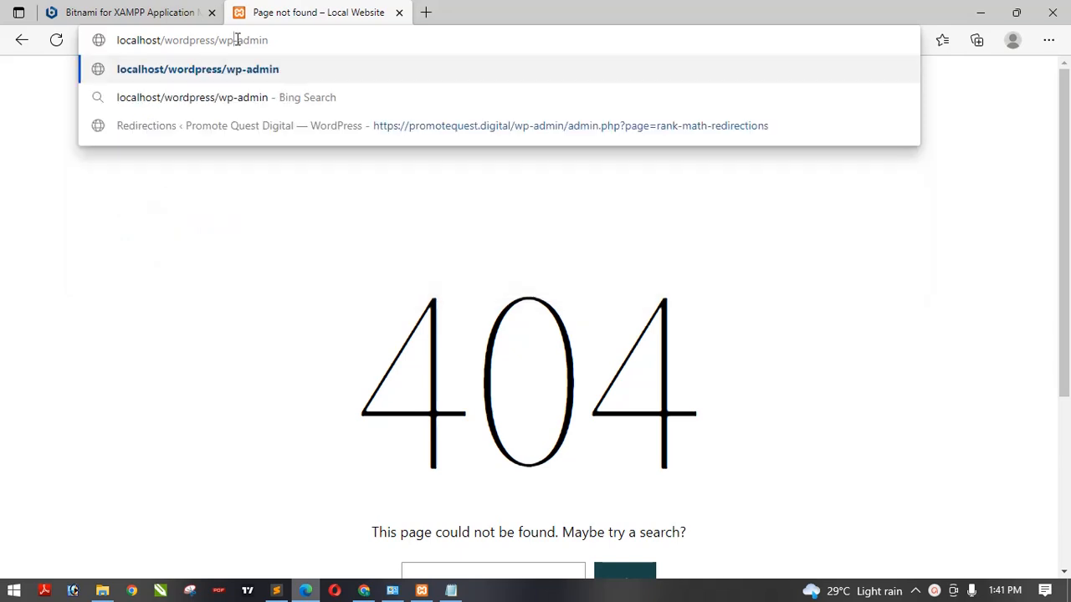
key("Return")
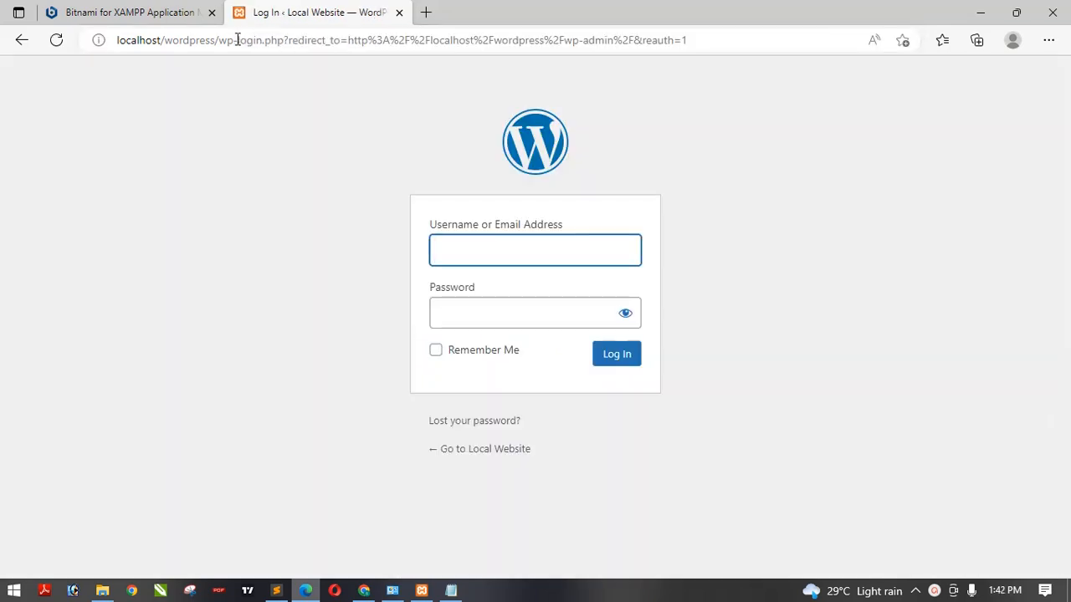
left_click(560, 248)
left_click(933, 590)
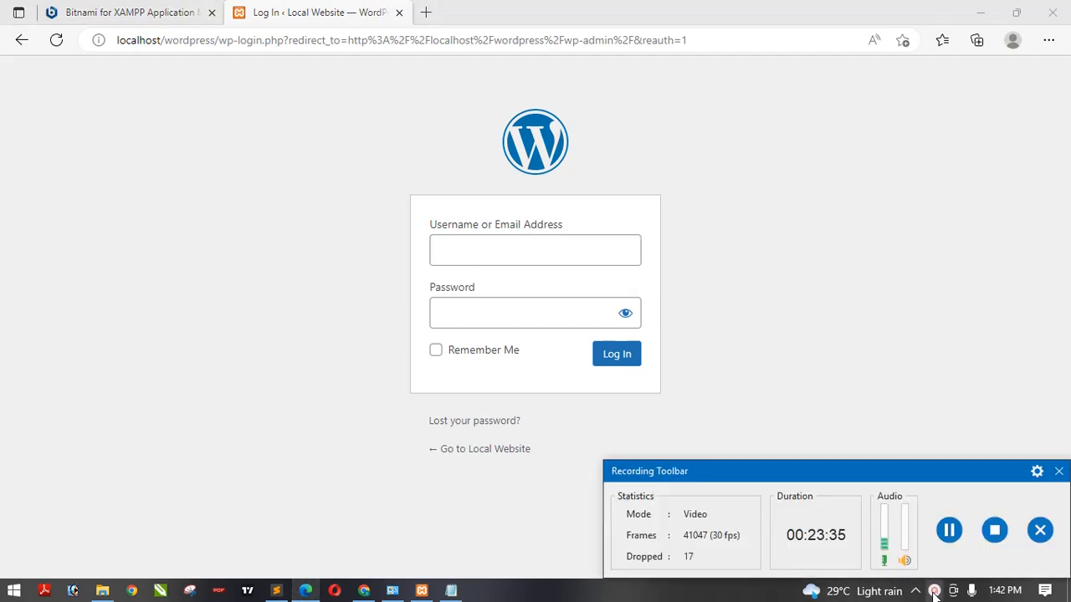